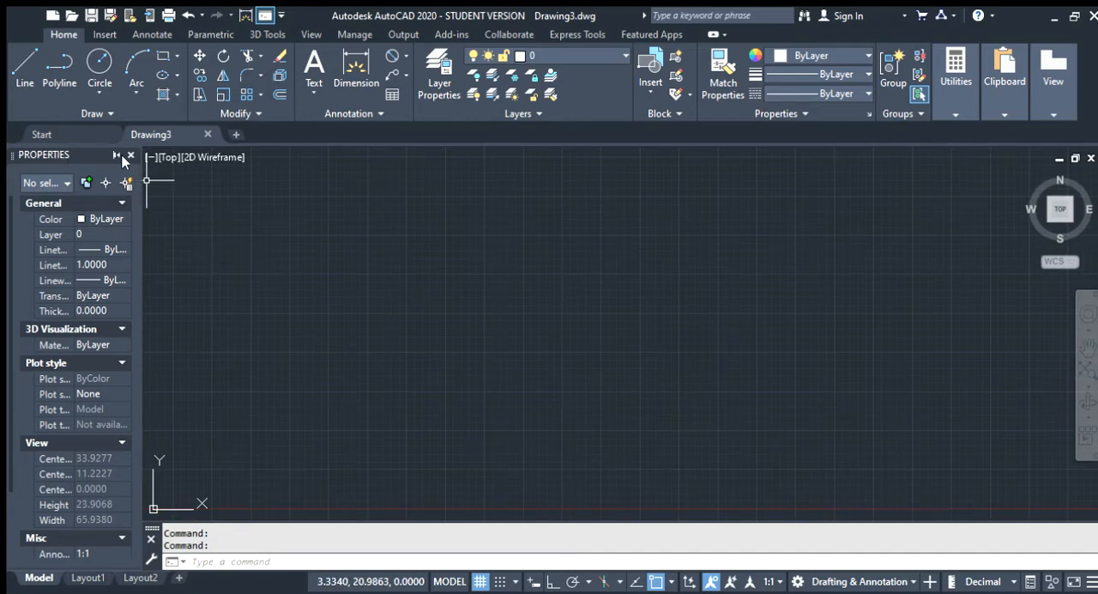
# Close the Properties palette and set the model space limits from the default lower-left corner to 40,40
pyautogui.click(131, 156)
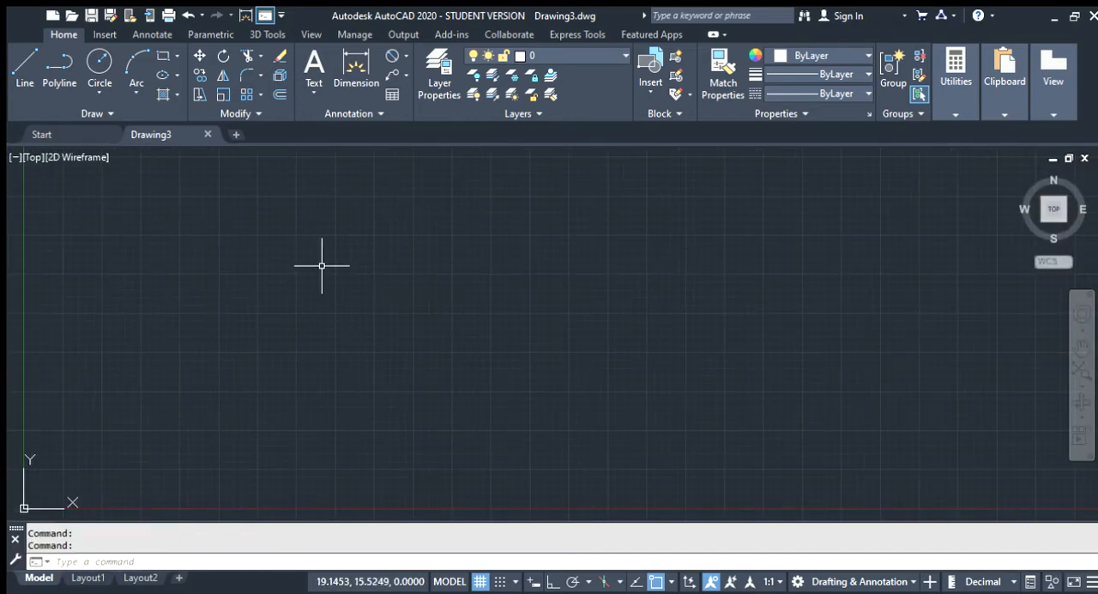
pyautogui.write('limits')
pyautogui.press('Return')
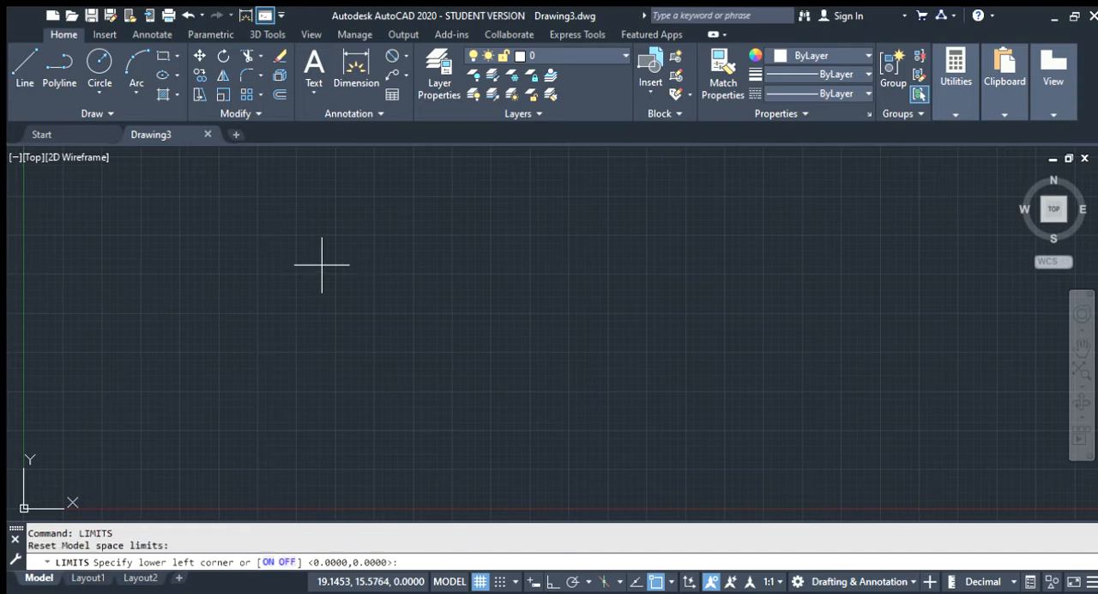
pyautogui.press('Return')
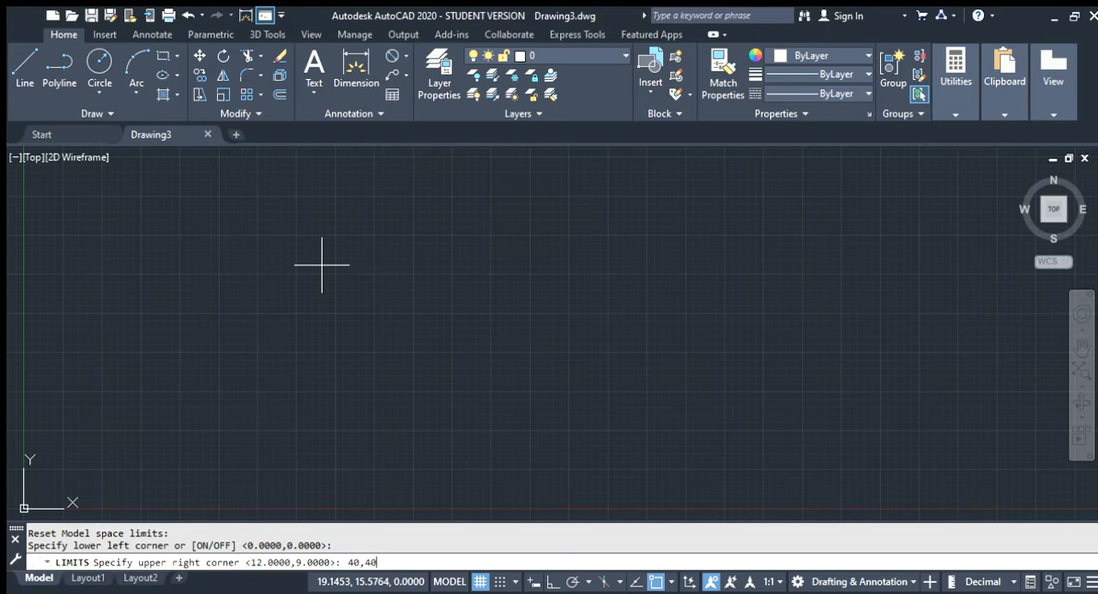
pyautogui.press('Return')
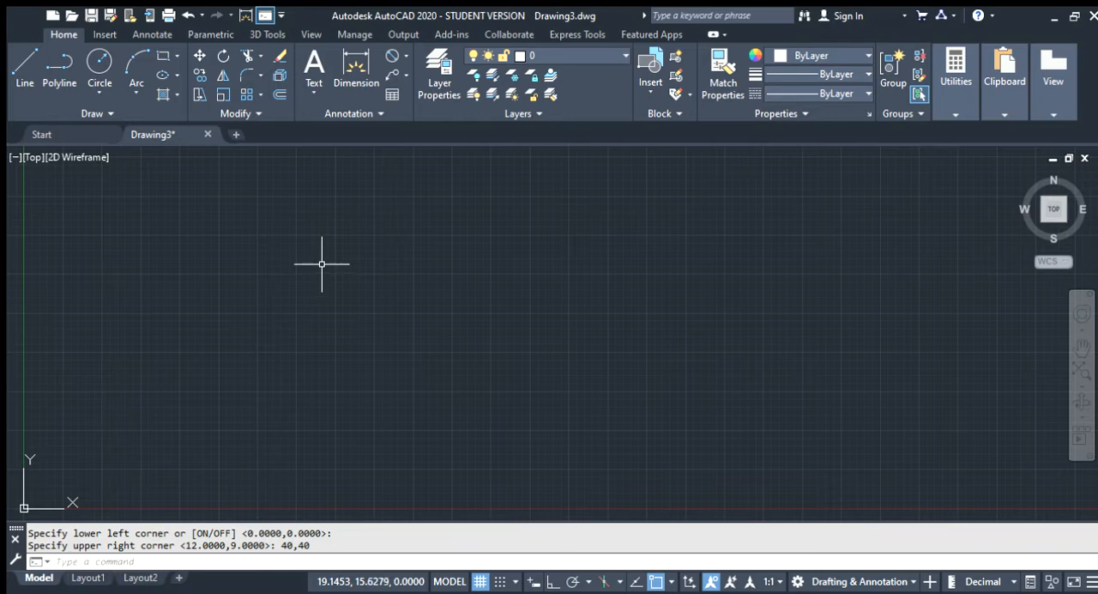
# Draw a rectangle about 5.3 units wide and 2.4 units high in the upper middle of the drawing area
pyautogui.write('rec')
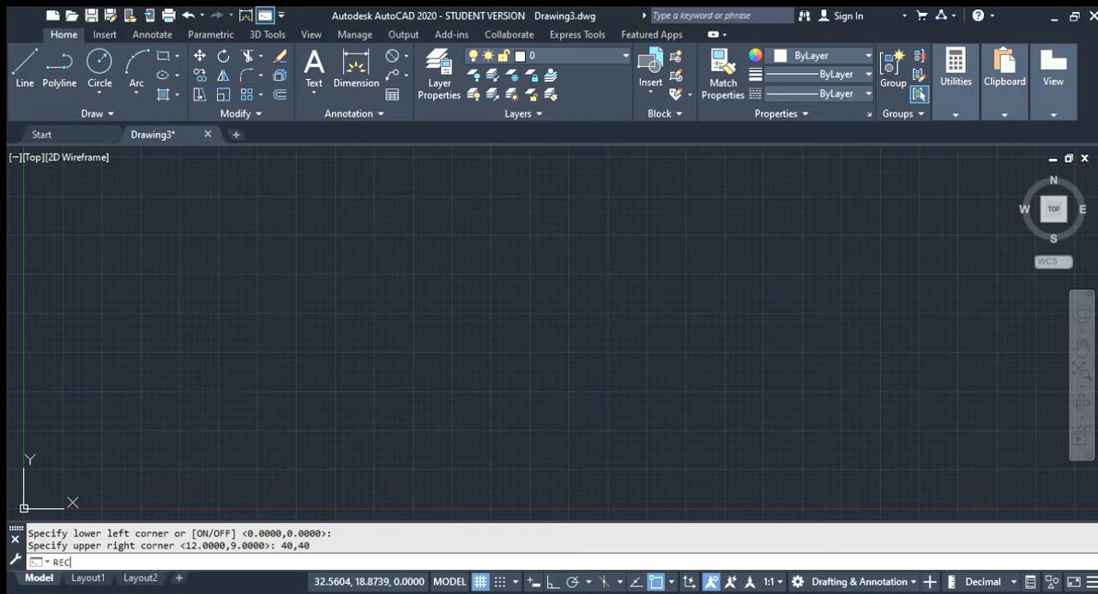
pyautogui.press('Return')
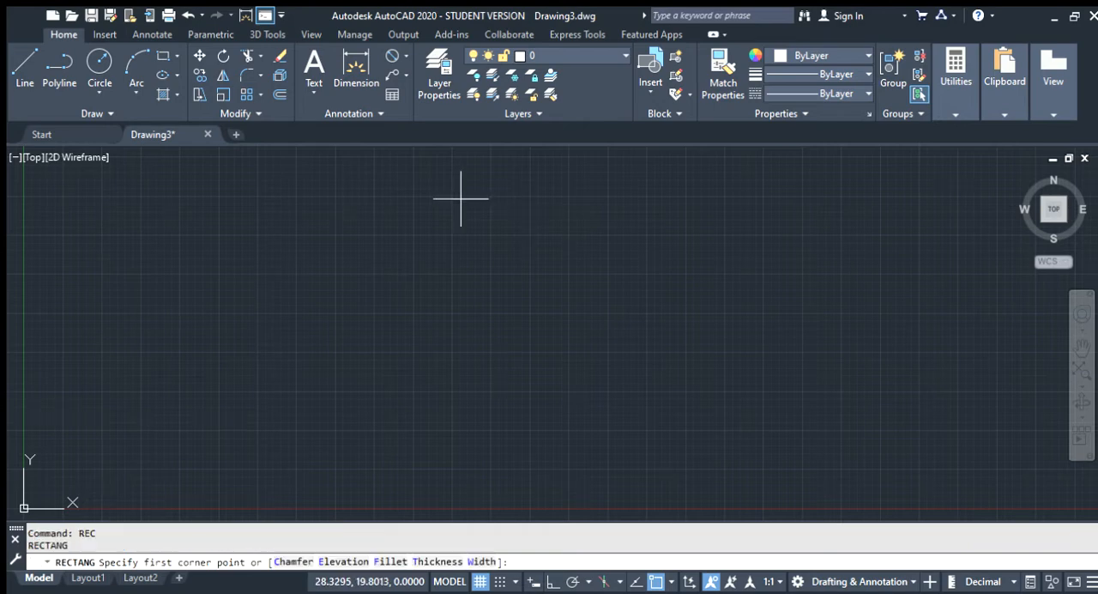
pyautogui.click(420, 181)
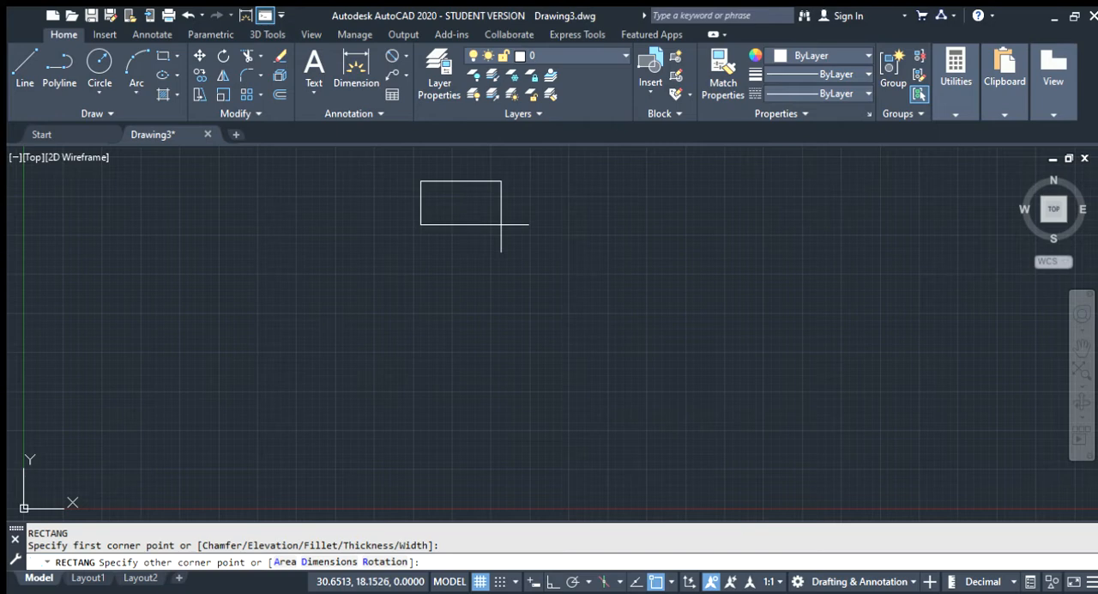
pyautogui.click(504, 218)
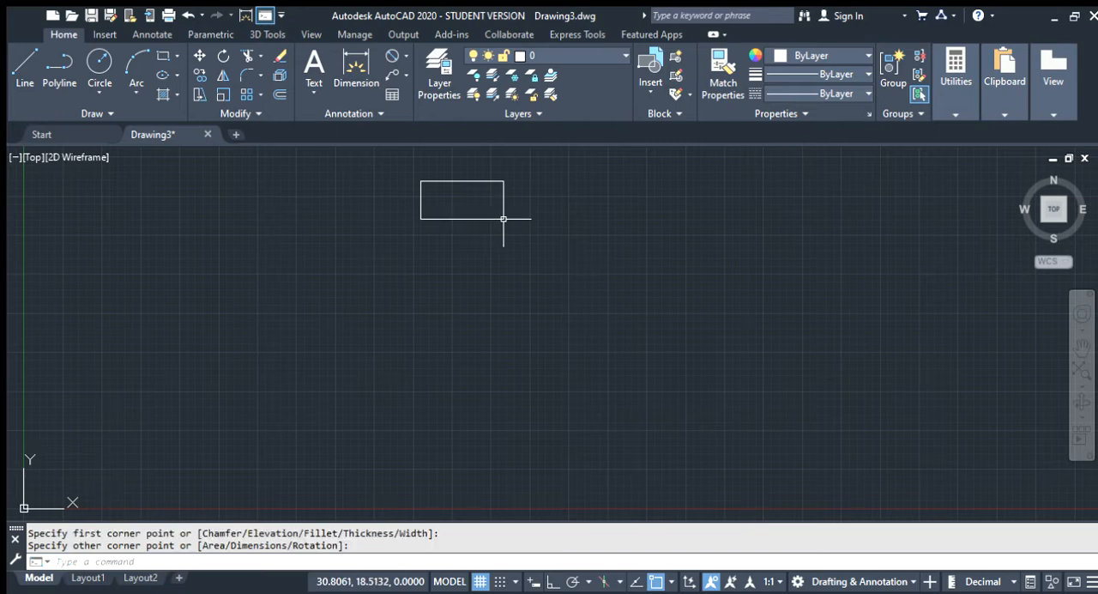
# Draw a horizontal line across the rectangle from its left edge midpoint to its right edge midpoint
pyautogui.write('1')
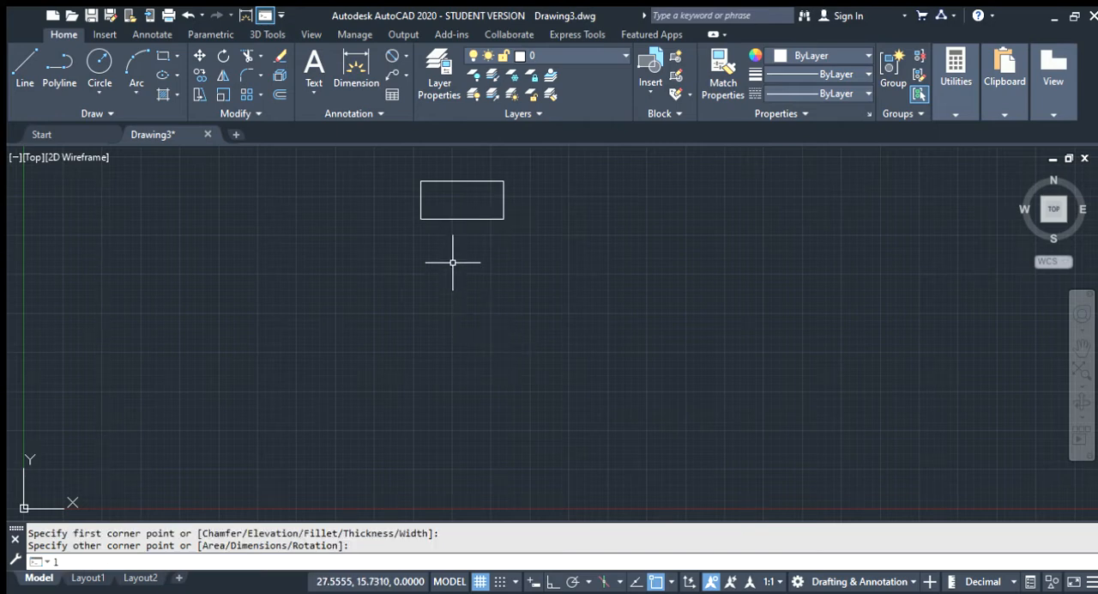
pyautogui.press('Return')
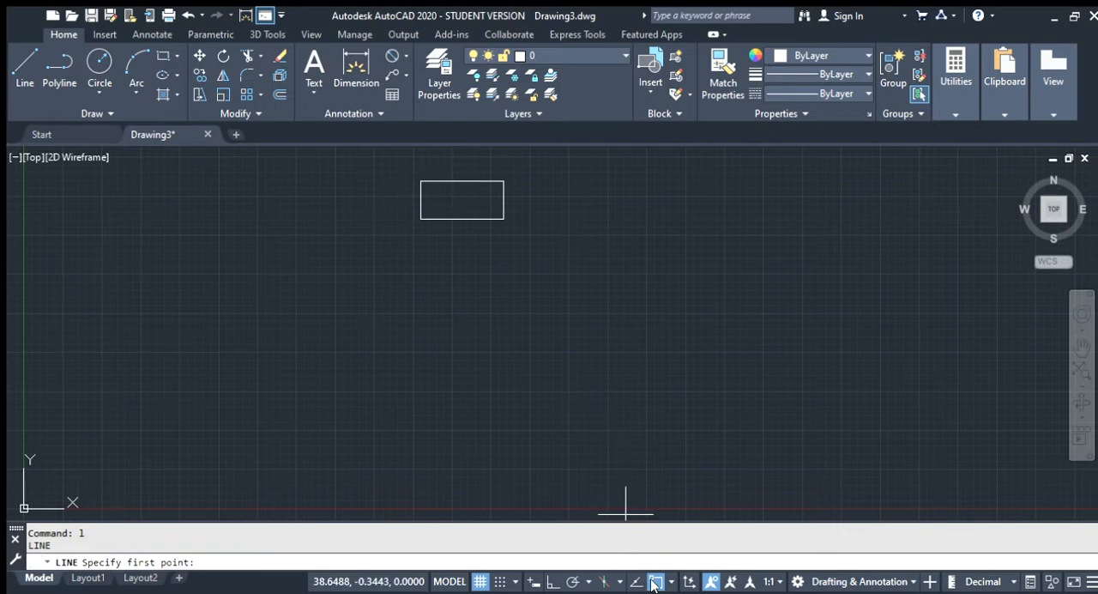
pyautogui.click(421, 200)
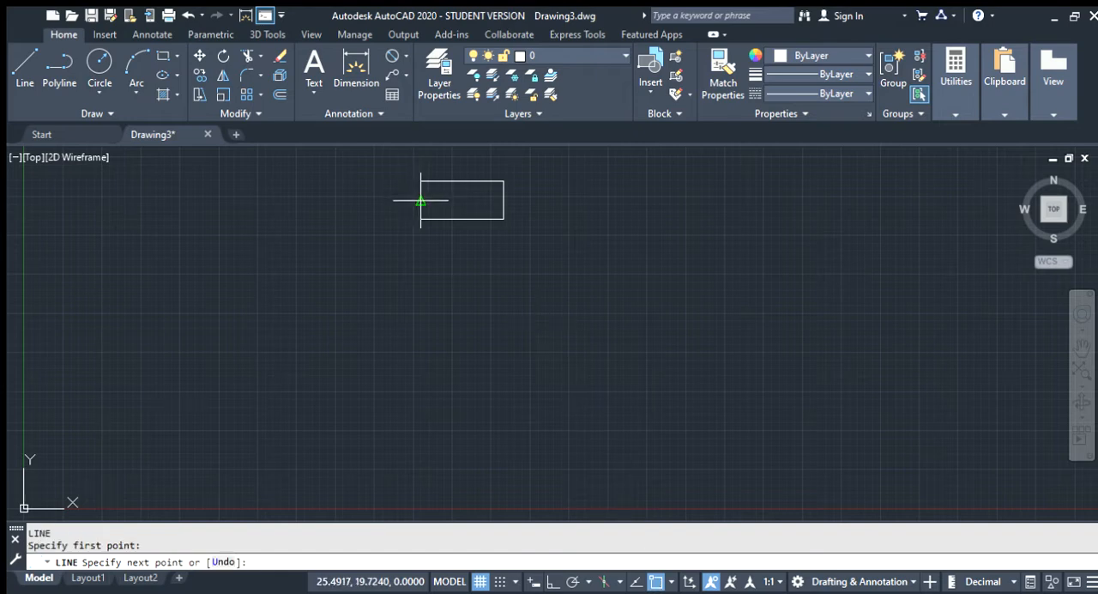
pyautogui.click(504, 200)
pyautogui.press('Escape')
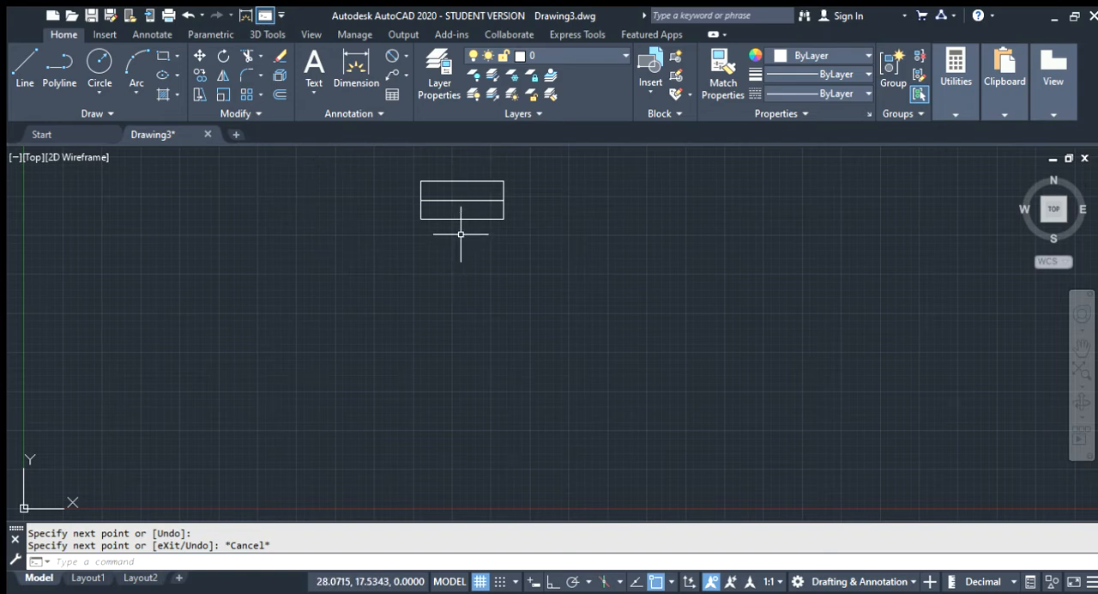
# With Ortho on, draw a line from the rectangle's bottom midpoint 2 units down and 15 units to the left
pyautogui.write('L')
pyautogui.press('Return')
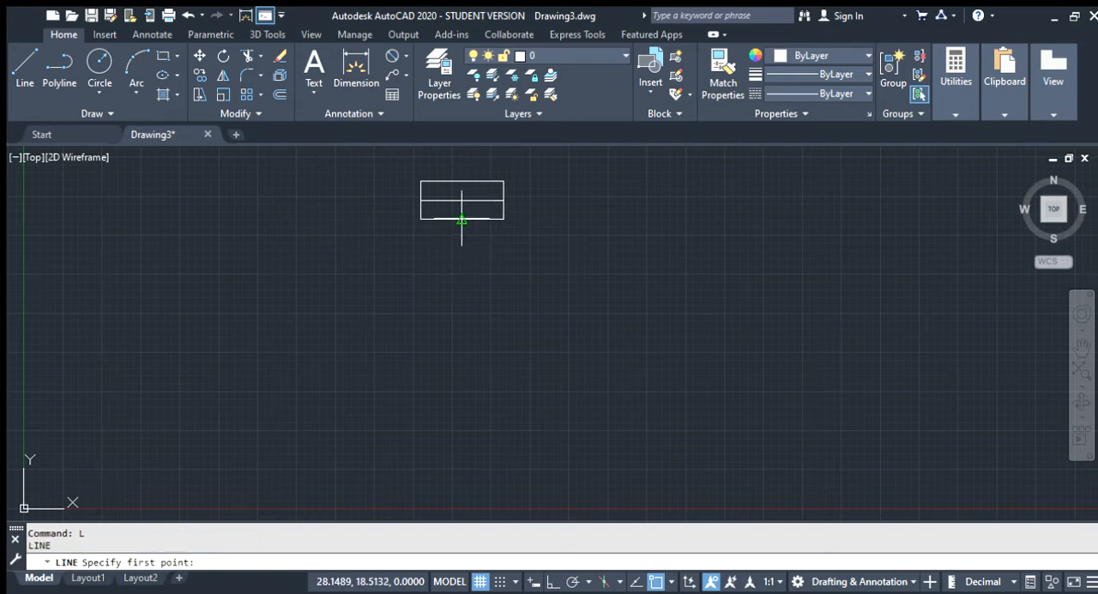
pyautogui.click(463, 218)
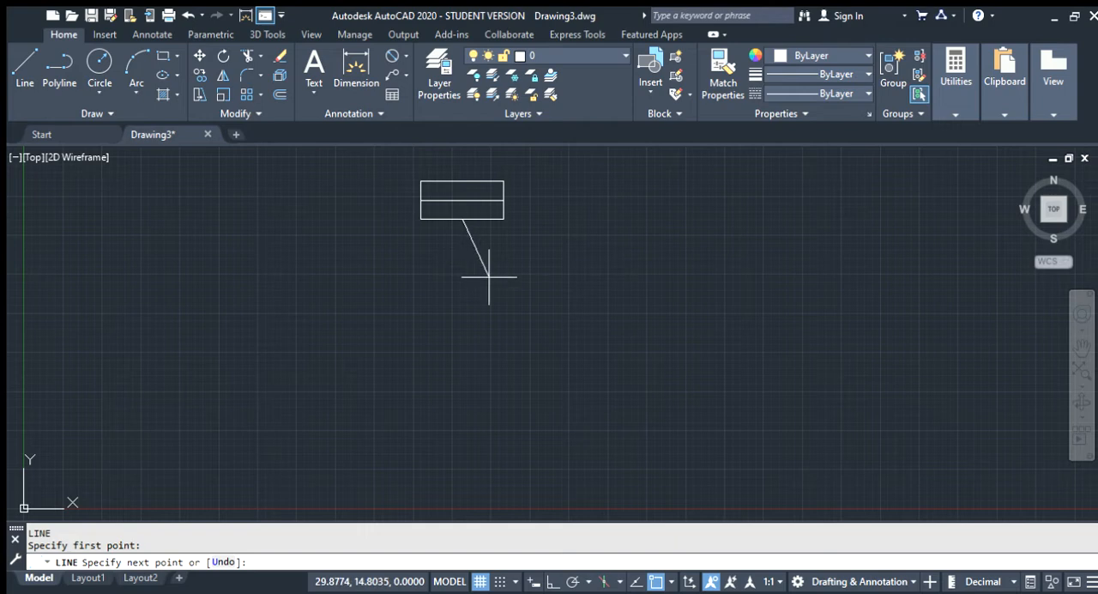
pyautogui.click(545, 583)
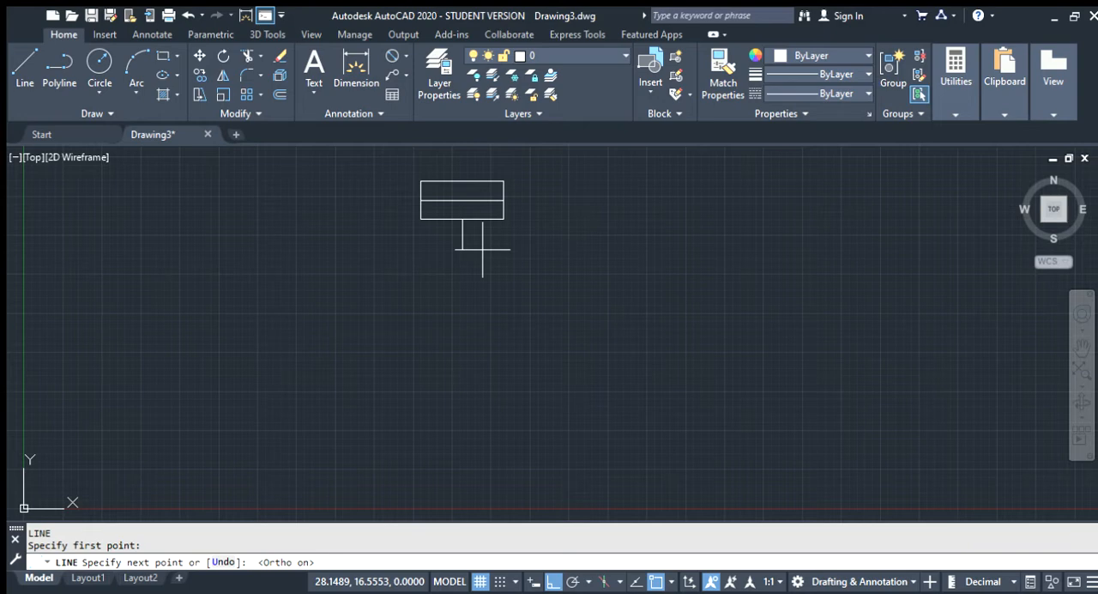
pyautogui.write('2')
pyautogui.press('Return')
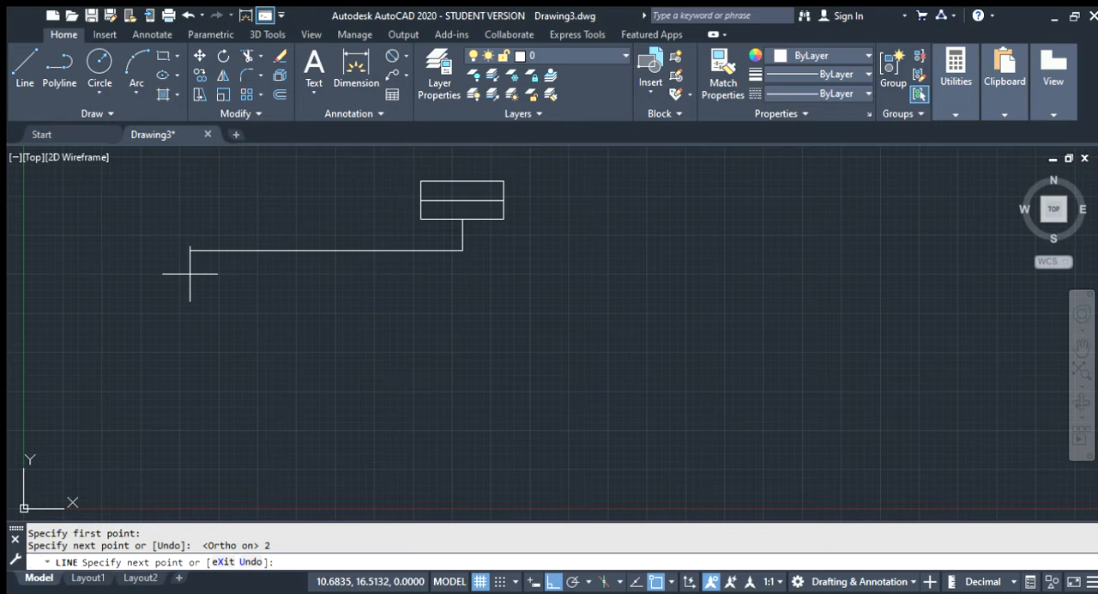
pyautogui.press('Return')
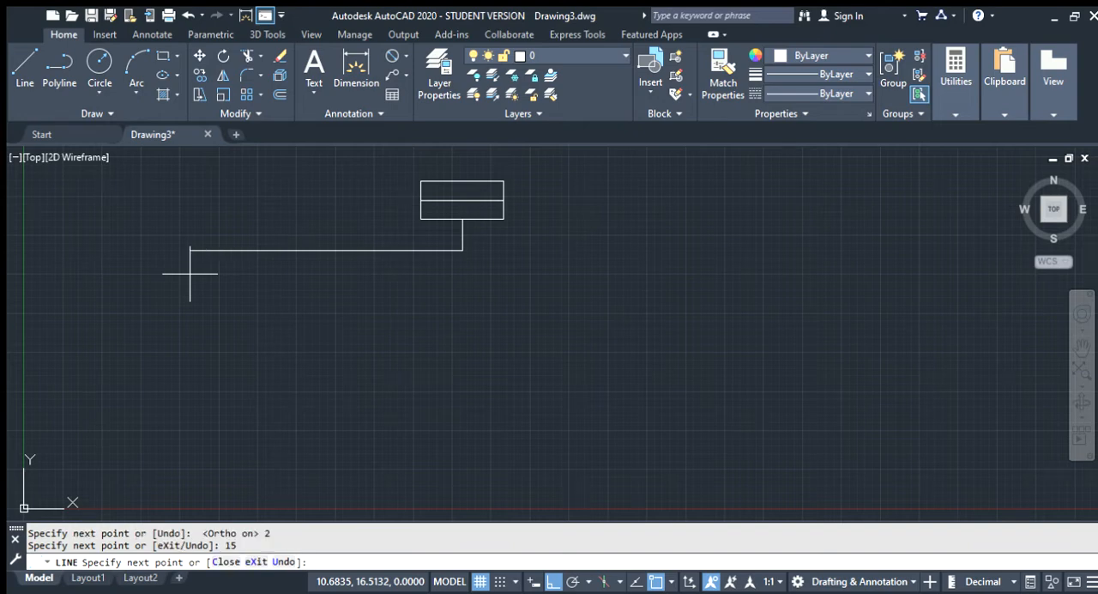
pyautogui.press('Return')
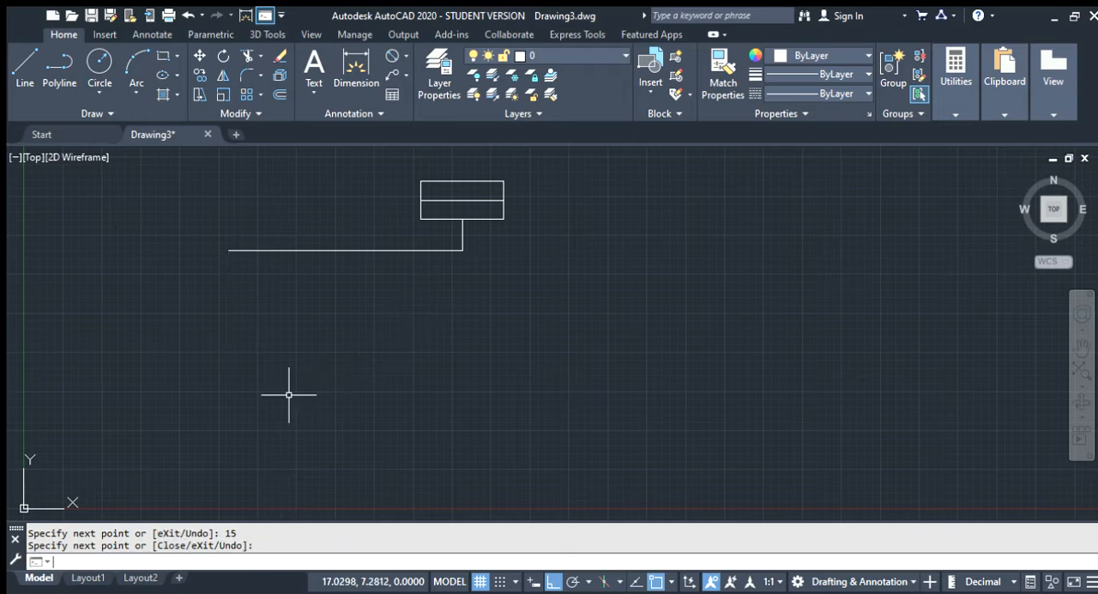
# Draw a line from the lower end of the vertical stem 15 units right and 1.5 units down
pyautogui.press('Return')
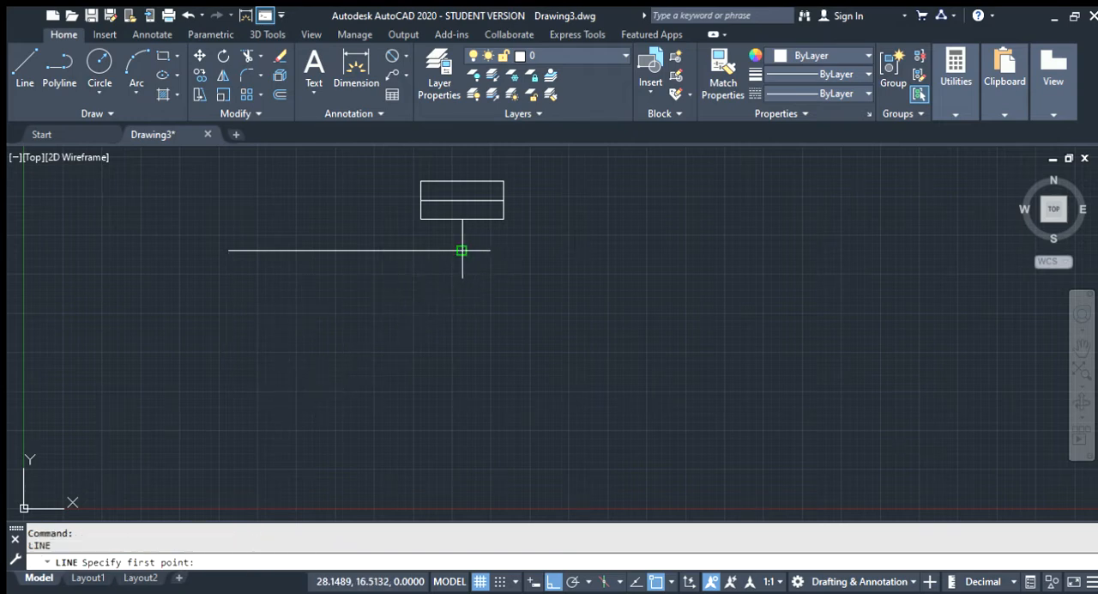
pyautogui.click(461, 251)
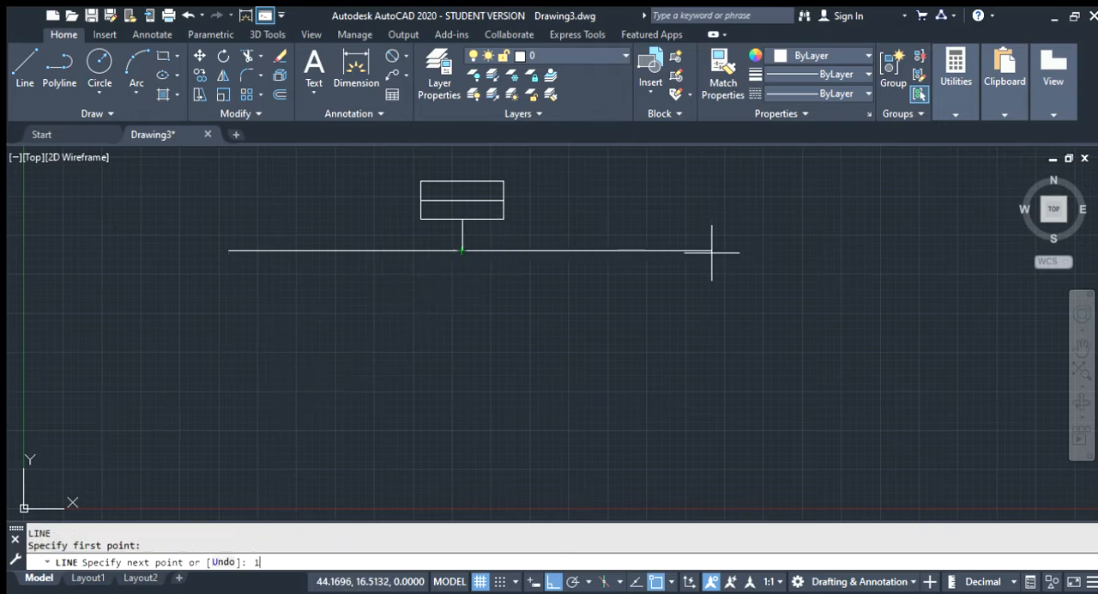
pyautogui.write('15')
pyautogui.press('Return')
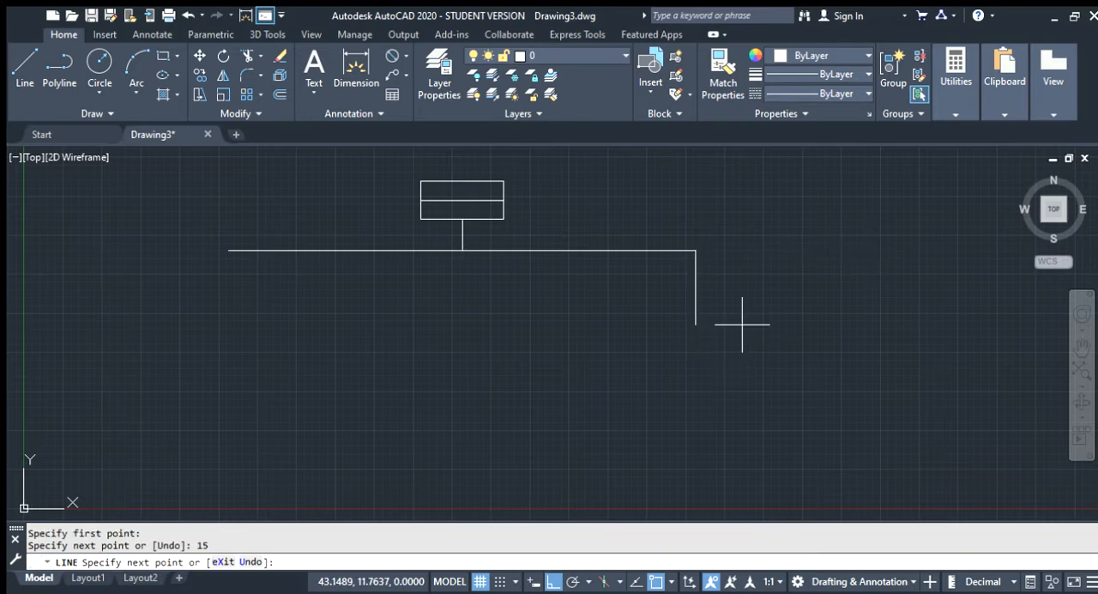
pyautogui.write('1.')
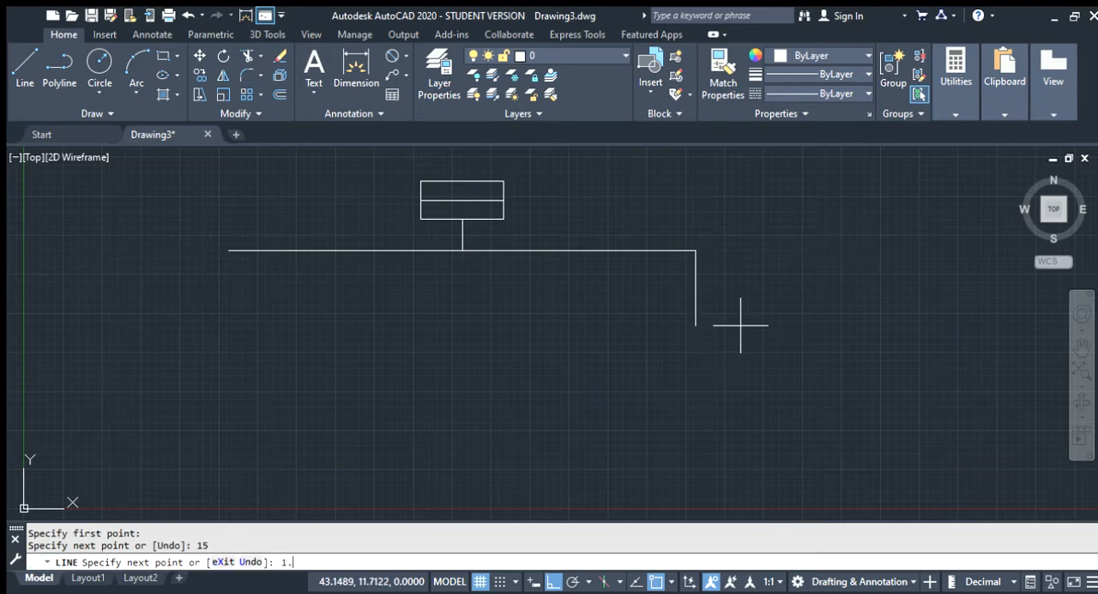
pyautogui.write('5')
pyautogui.press('Return')
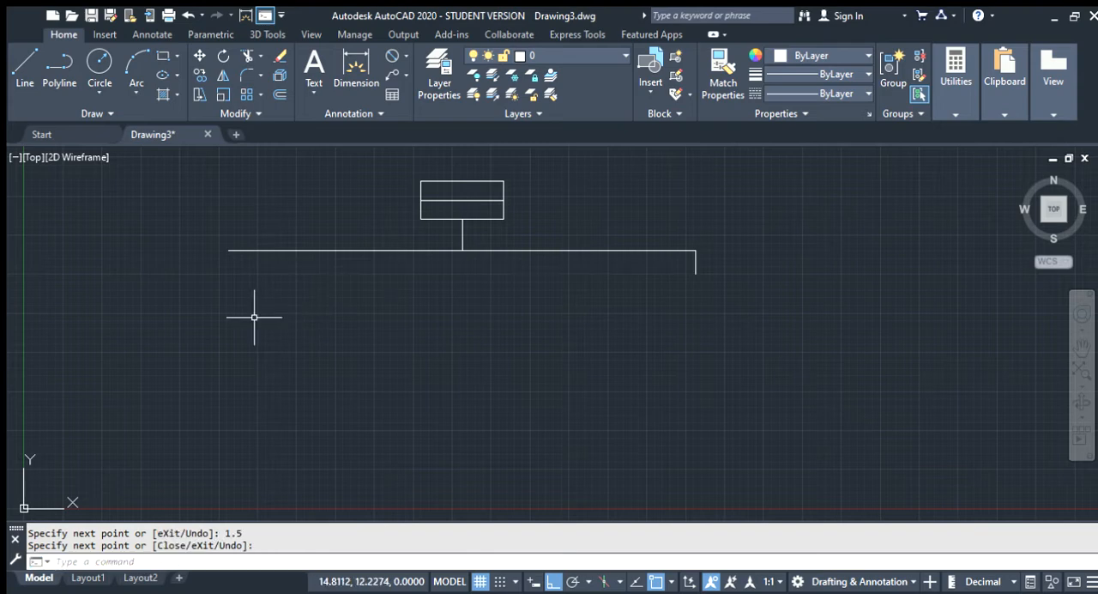
pyautogui.press('Return')
pyautogui.press('Return')
# Draw a 1.5-unit vertical line down from the left end of the long horizontal line
pyautogui.click(229, 251)
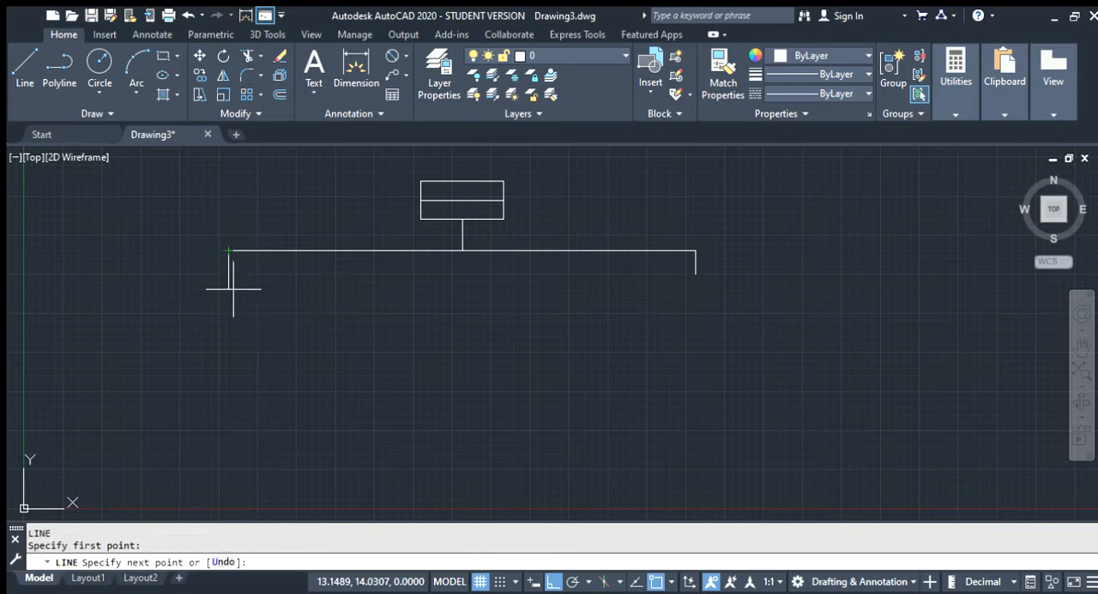
pyautogui.write('1.5')
pyautogui.press('Return')
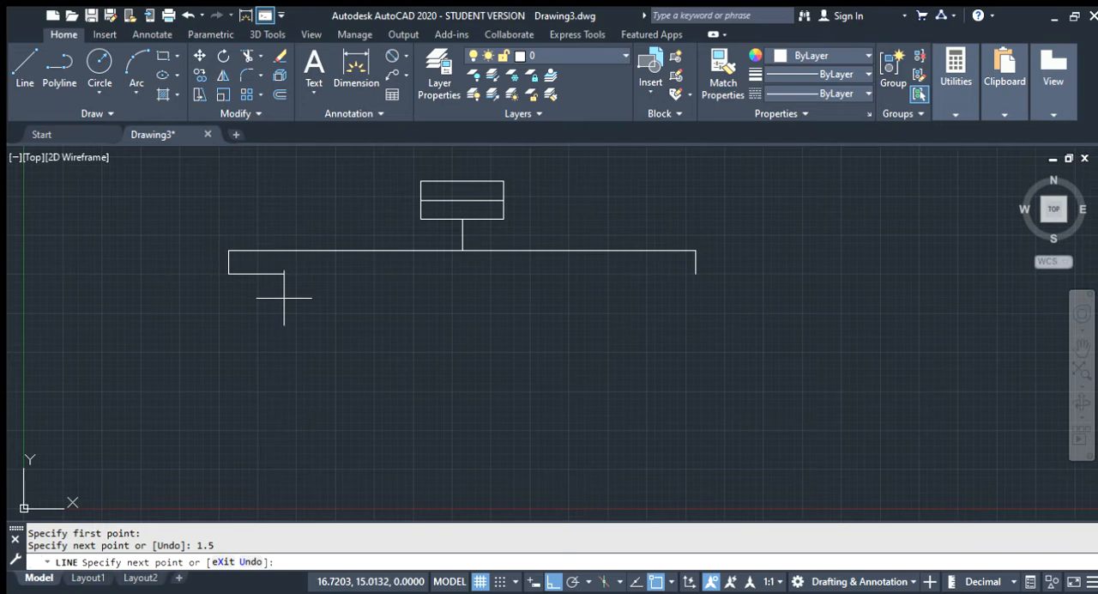
pyautogui.press('Escape')
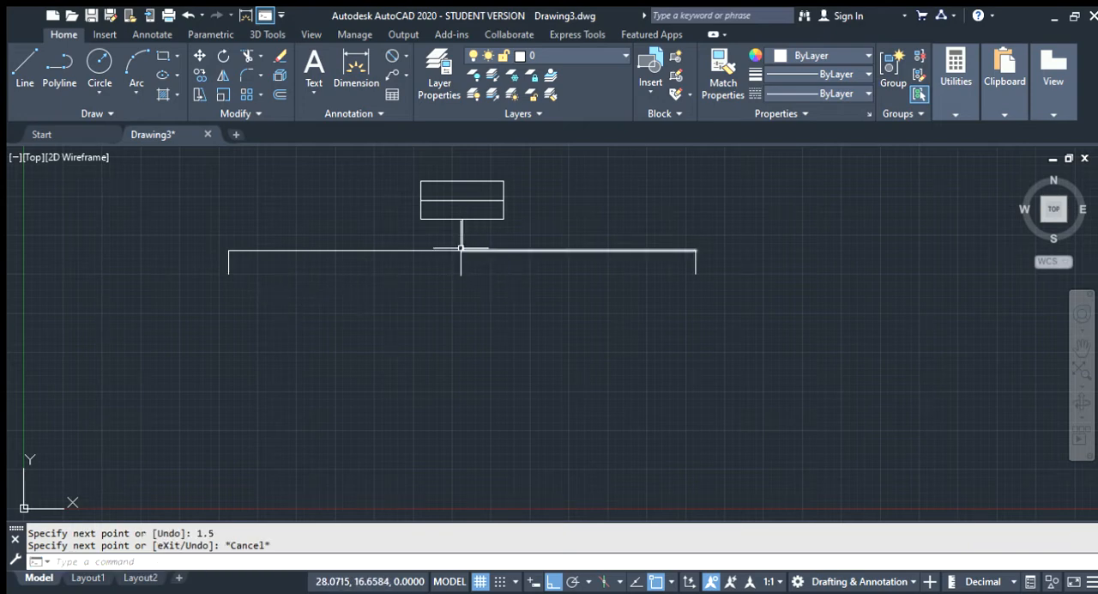
# Try a 2.5-unit line running left from the lower end of the stem, and undo that segment
pyautogui.write('1')
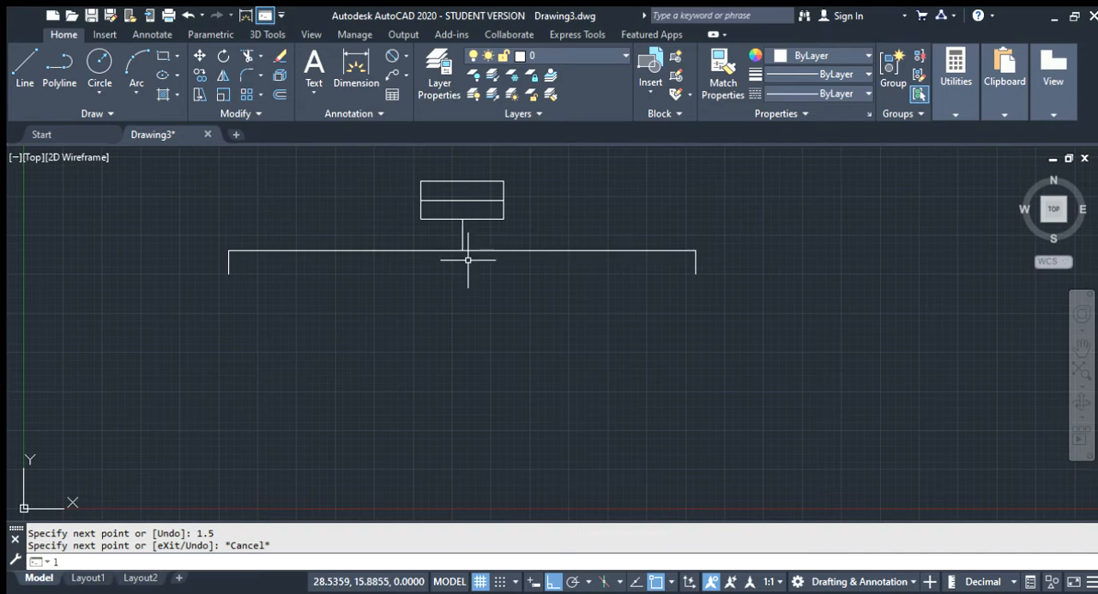
pyautogui.press('Return')
pyautogui.click(463, 251)
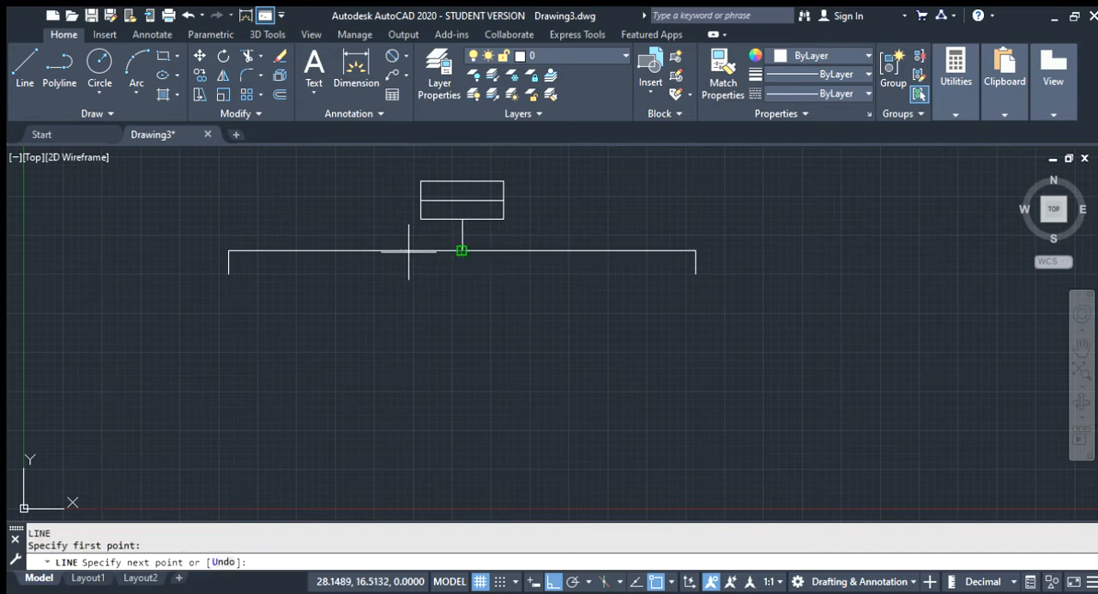
pyautogui.write('2.5')
pyautogui.press('Return')
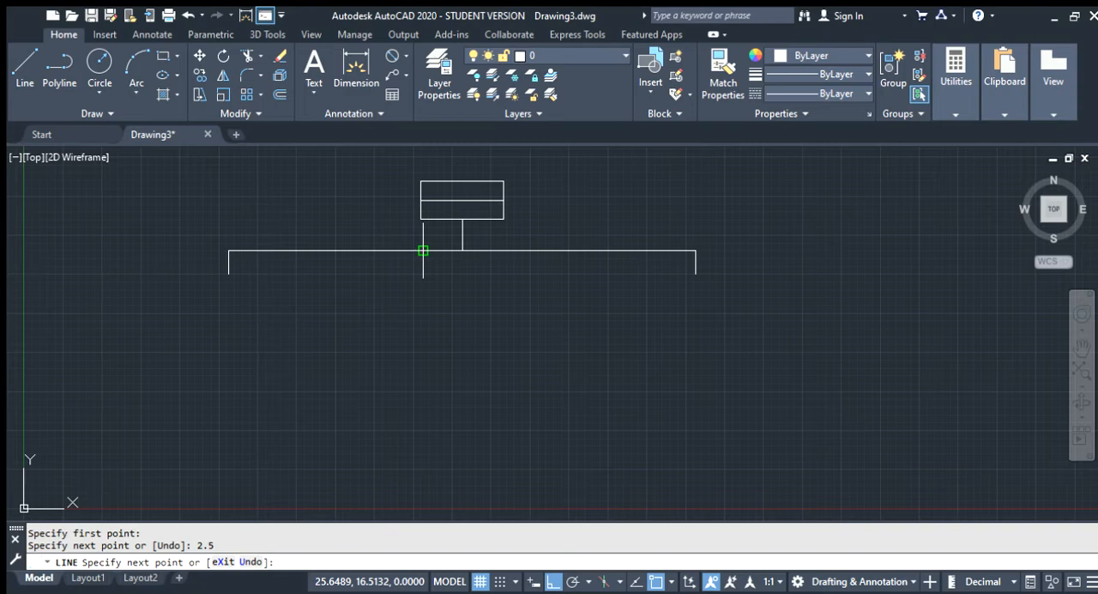
pyautogui.hotkey('ctrl', 'z')
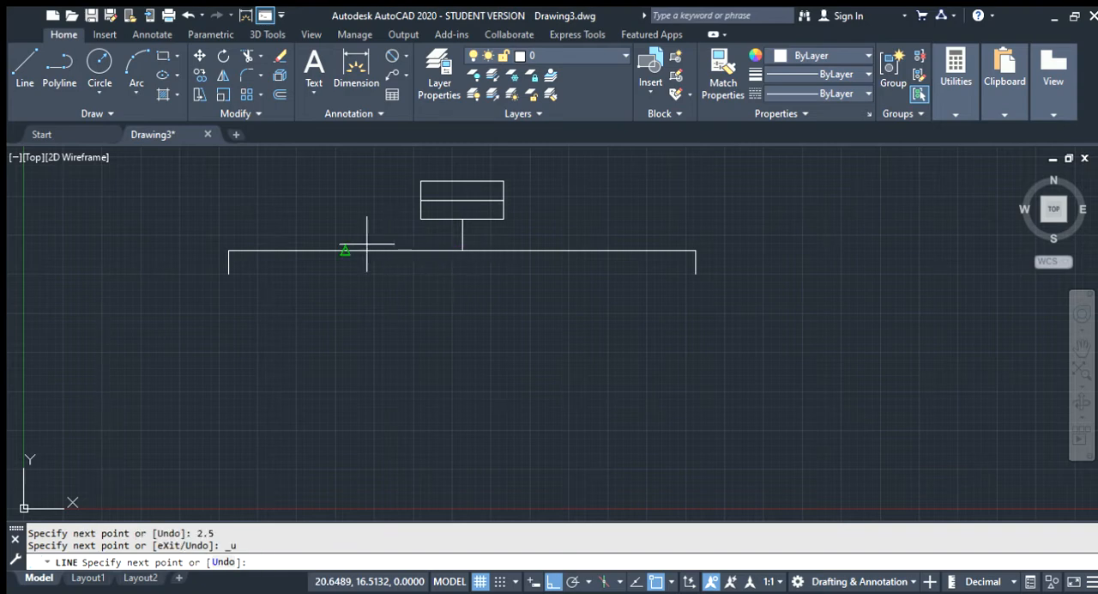
# Try a line from the stem's lower end about 7 units left and 5 units up, and undo it
pyautogui.click(461, 250)
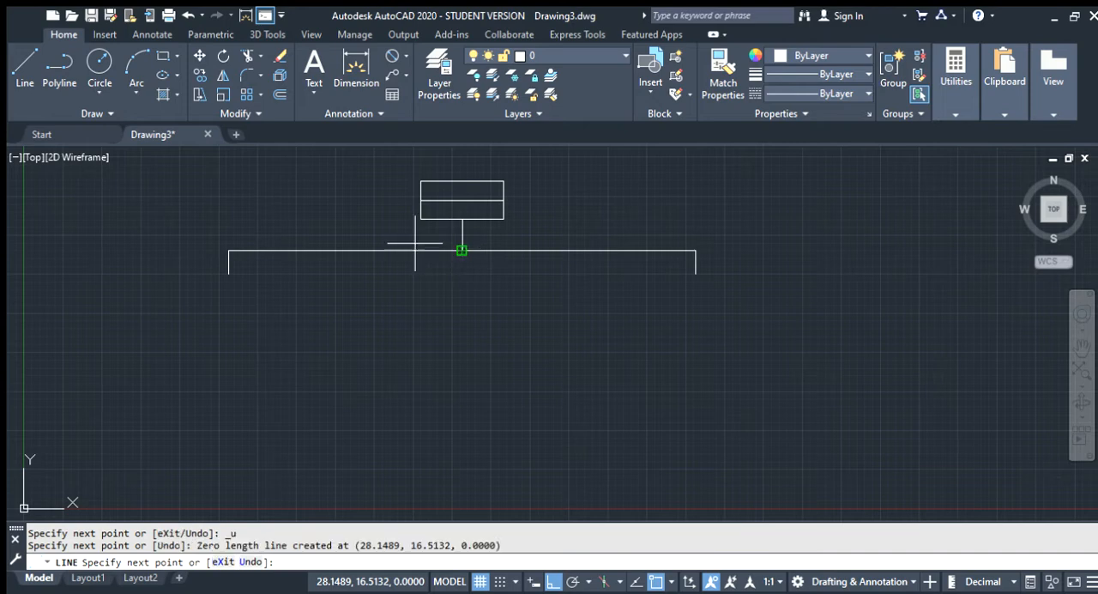
pyautogui.click(353, 236)
pyautogui.write('5')
pyautogui.press('Return')
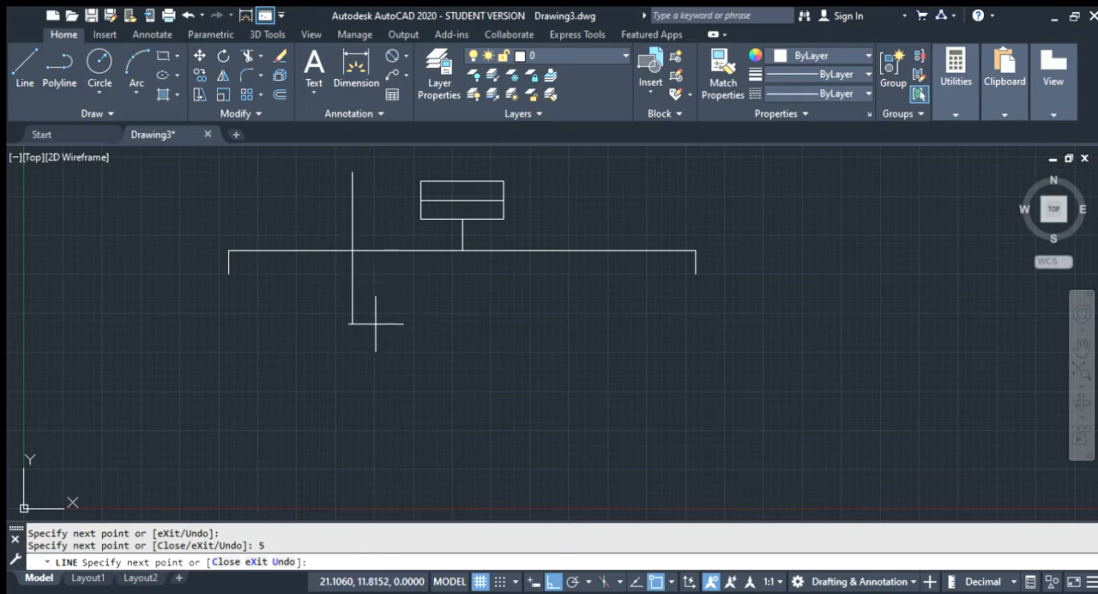
pyautogui.press('Escape')
pyautogui.press('Escape')
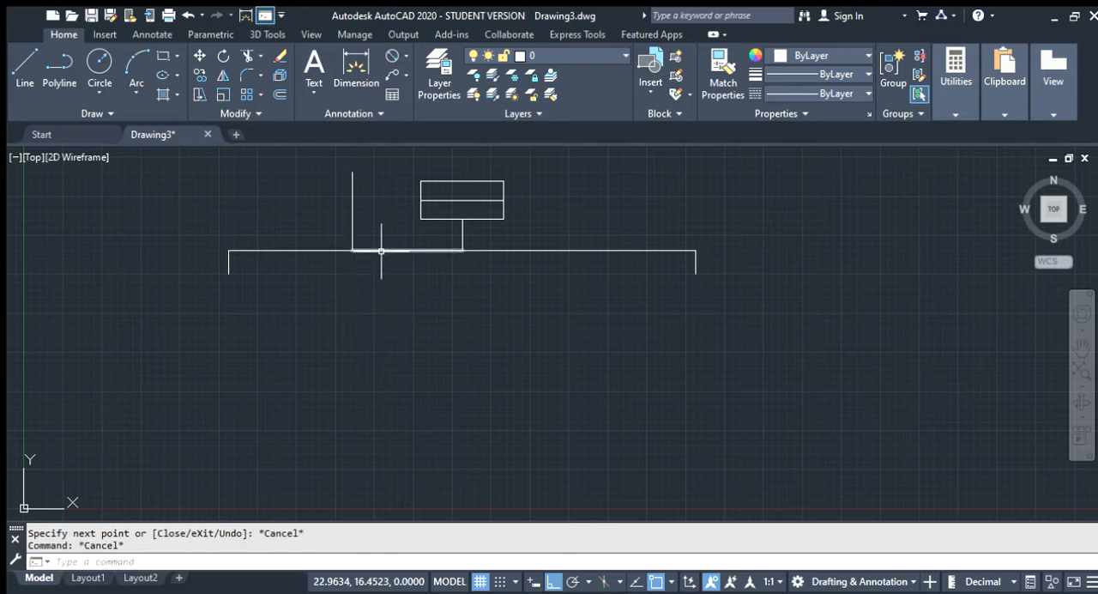
pyautogui.hotkey('ctrl', 'z')
# Draw a line from the lower end of the top box's stem 5 units left and 1.5 units down
pyautogui.write('1')
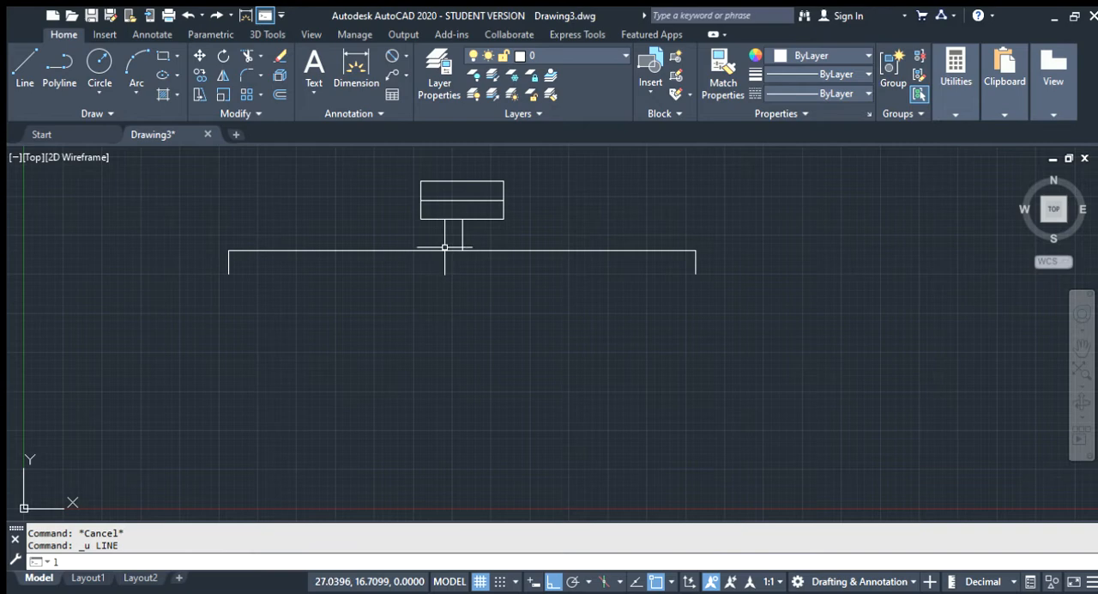
pyautogui.press('Return')
pyautogui.click(462, 251)
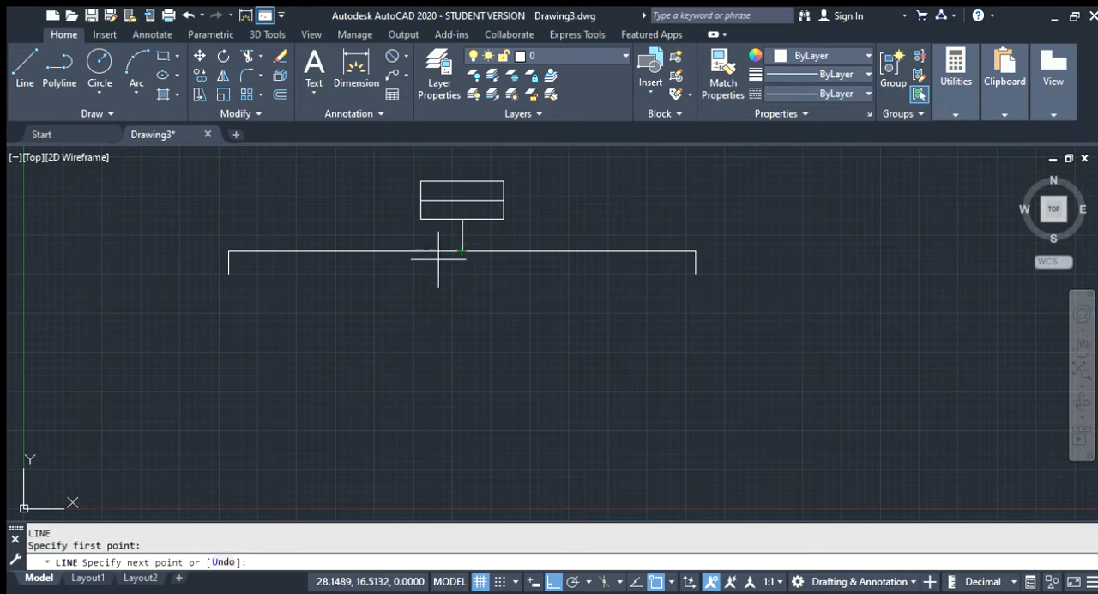
pyautogui.write('1')
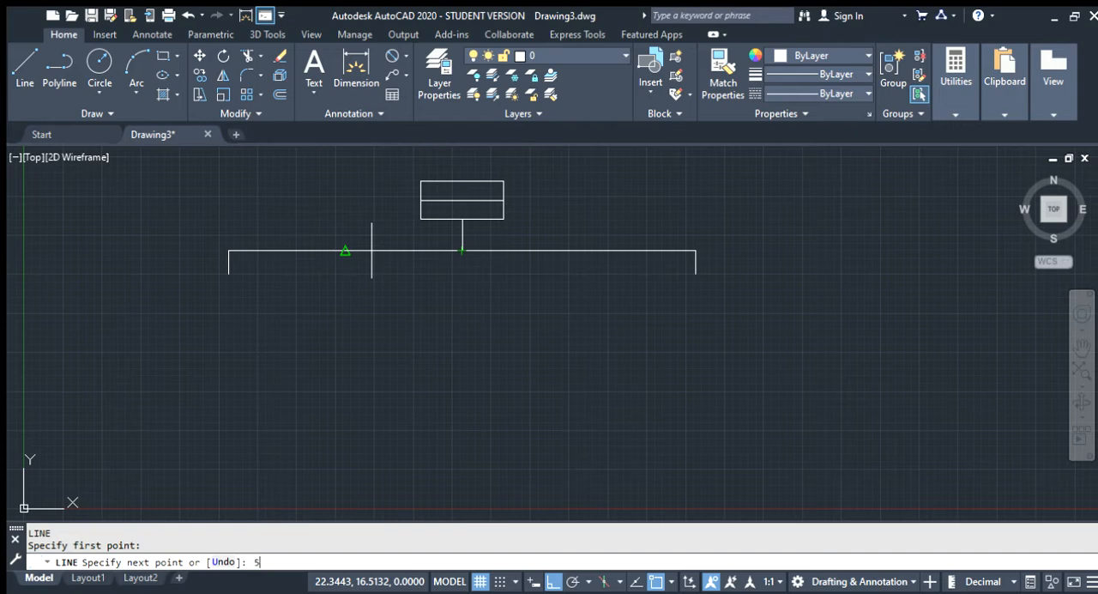
pyautogui.press('Return')
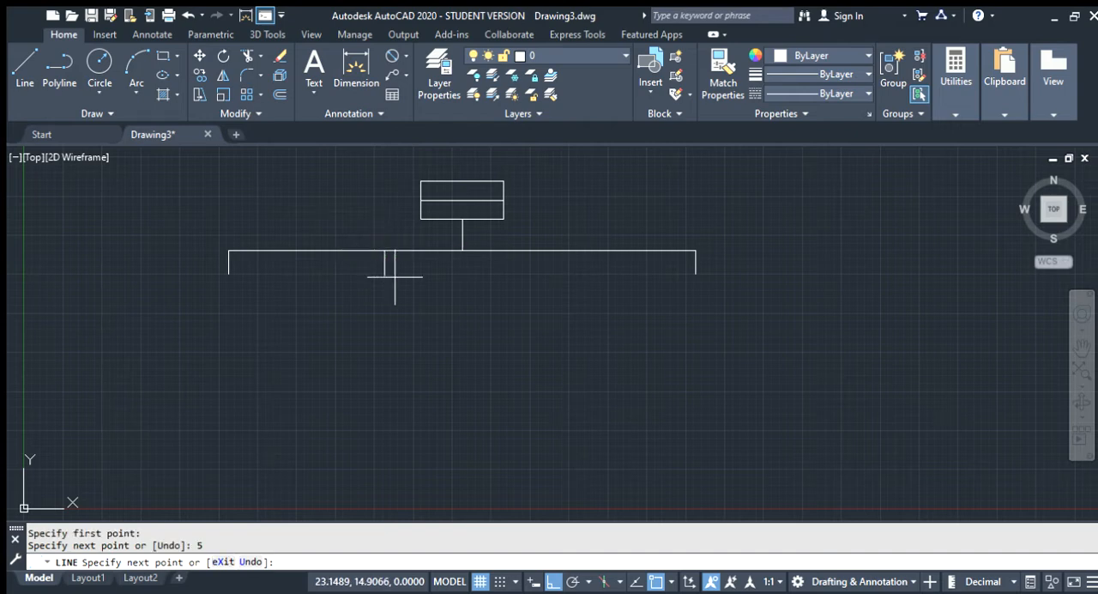
pyautogui.write('1.5')
pyautogui.press('Return')
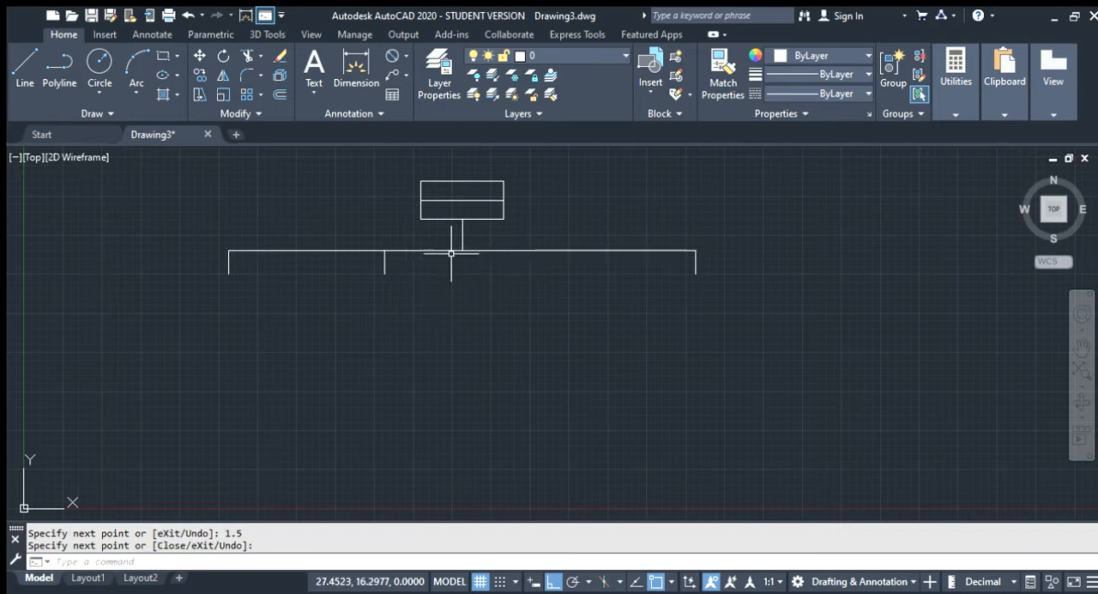
pyautogui.press('Return')
pyautogui.press('Return')
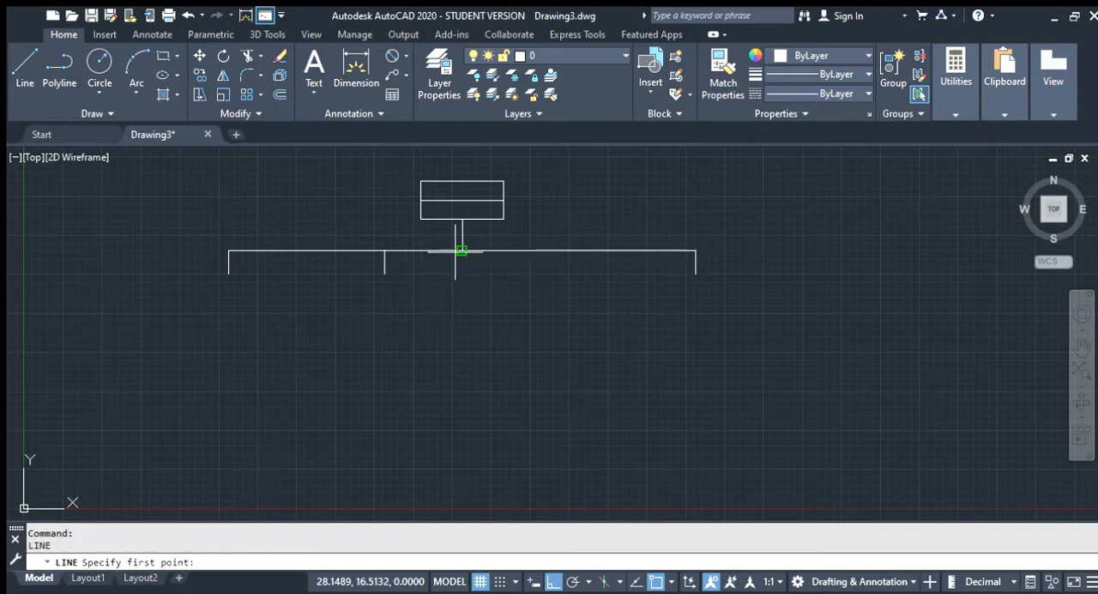
# Draw a line from the lower end of the top box's stem 5 units right and 1.5 units down
pyautogui.click(461, 250)
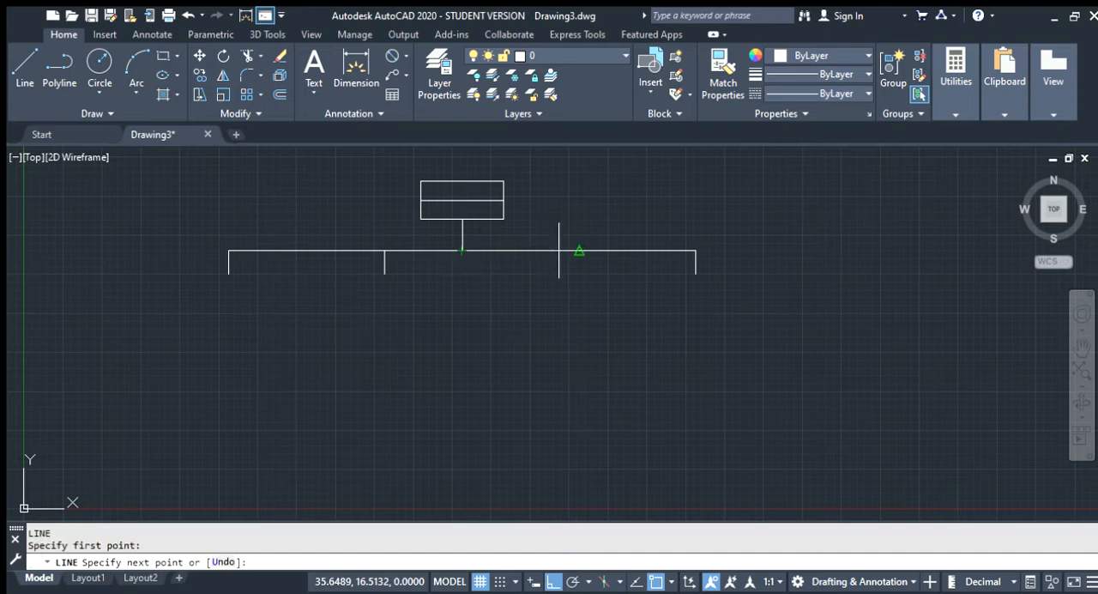
pyautogui.write('5')
pyautogui.press('Return')
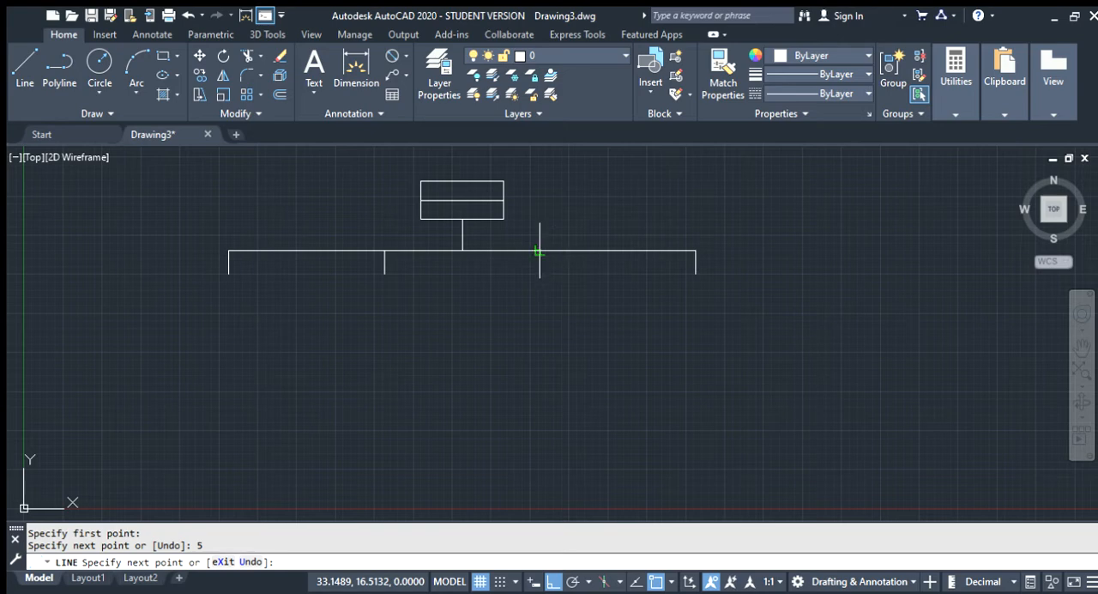
pyautogui.click(540, 250)
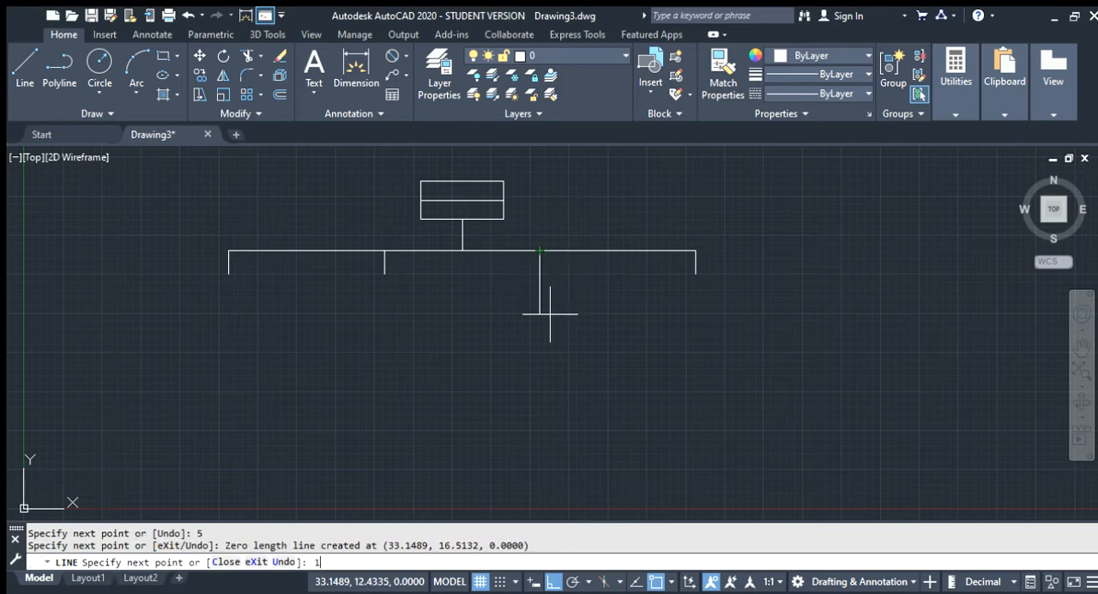
pyautogui.press('Return')
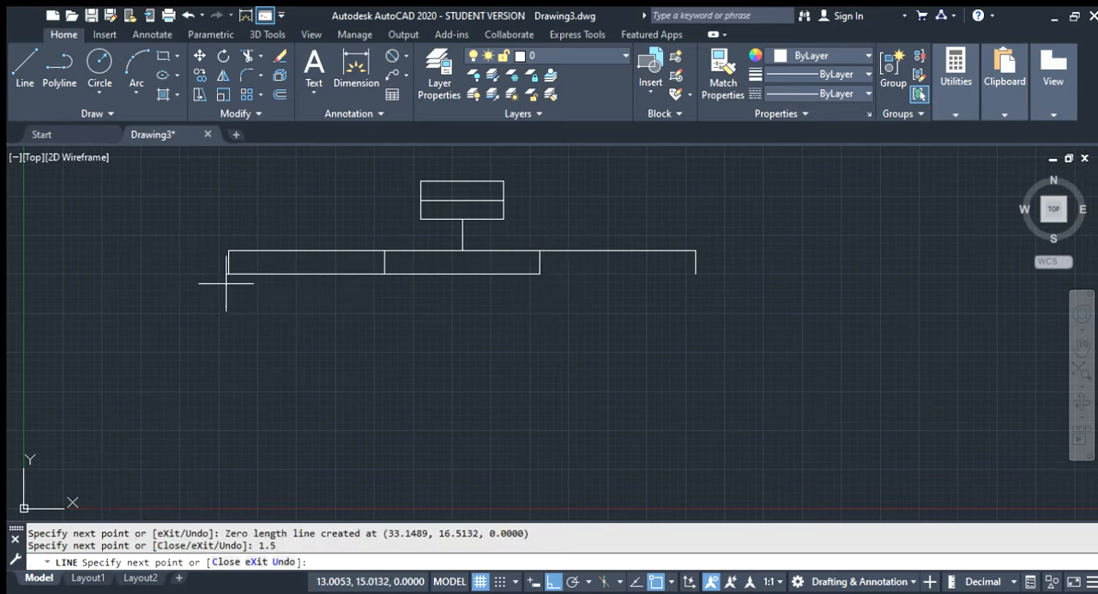
pyautogui.press('Return')
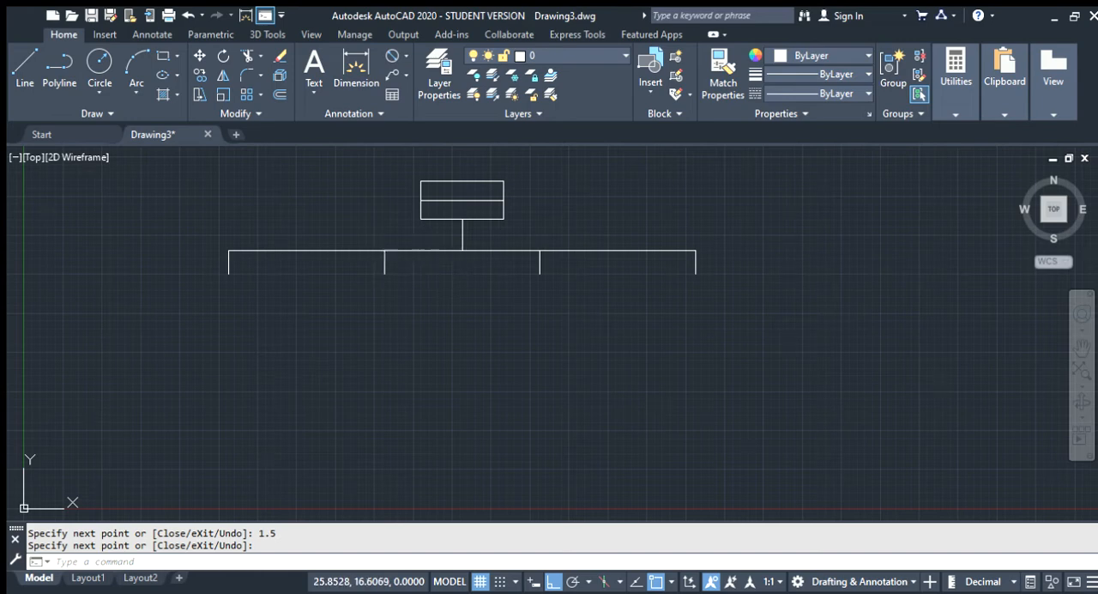
# Delete the two overlapping 5-unit segments on the long horizontal line, on either side of the stem
pyautogui.click(423, 250)
pyautogui.press('Delete')
pyautogui.click(496, 250)
pyautogui.press('Delete')
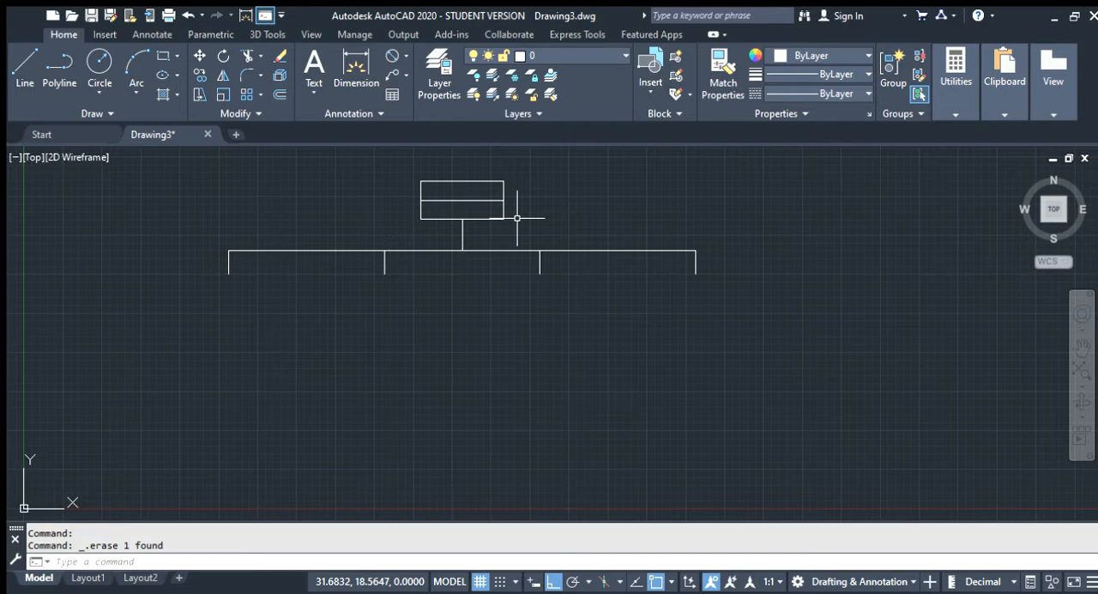
pyautogui.press('Escape')
# Copy the top box with its dividing line and paste it below the leftmost branch
pyautogui.moveTo(516, 217)
pyautogui.mouseDown()
pyautogui.moveTo(505, 201)
pyautogui.moveTo(415, 173)
pyautogui.mouseUp()
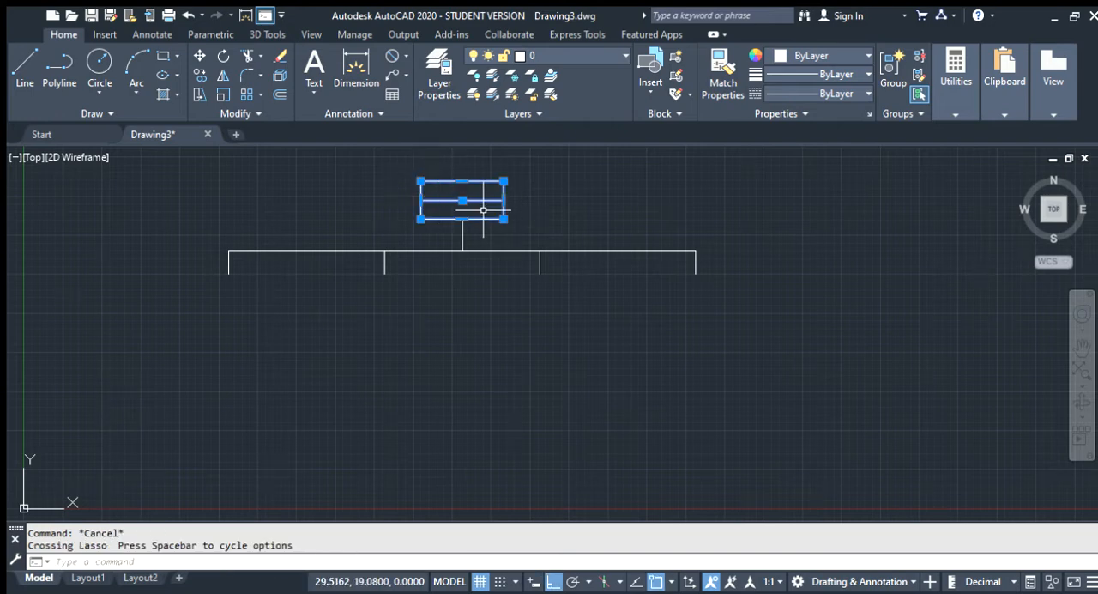
pyautogui.hotkey('ctrl', 'c')
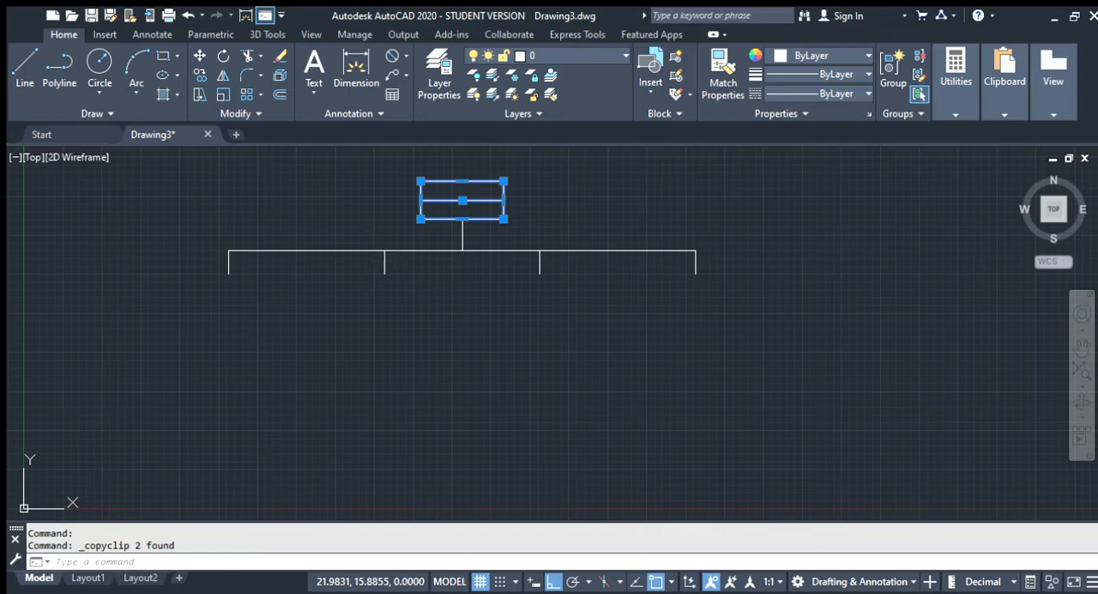
pyautogui.hotkey('ctrl', 'v')
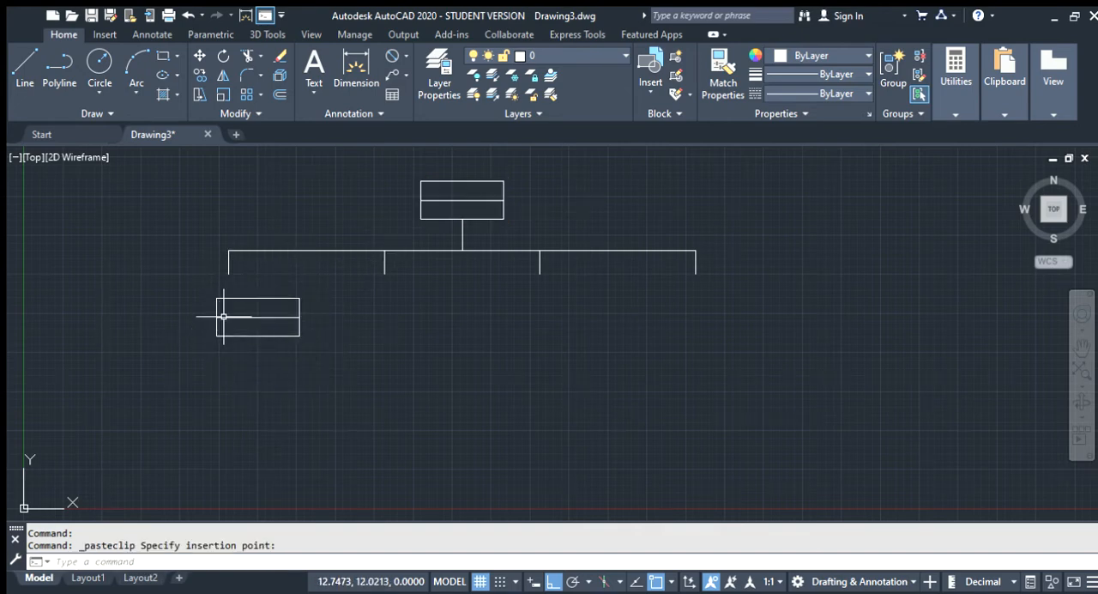
# Move the pasted rectangle by its top-edge midpoint onto the lower end of the leftmost branch line
pyautogui.click(216, 335)
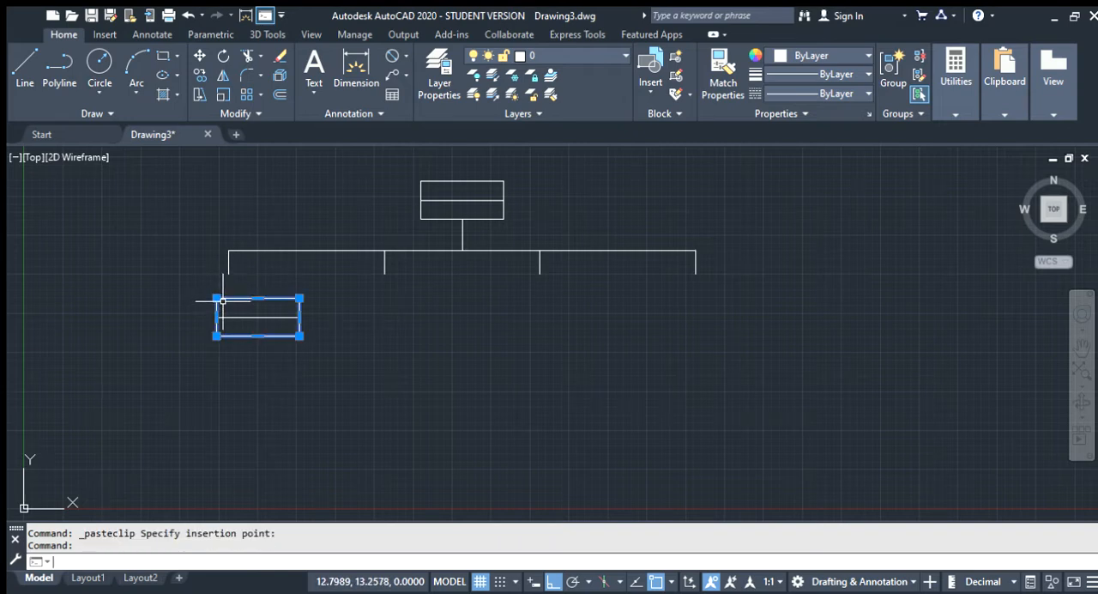
pyautogui.click(198, 58)
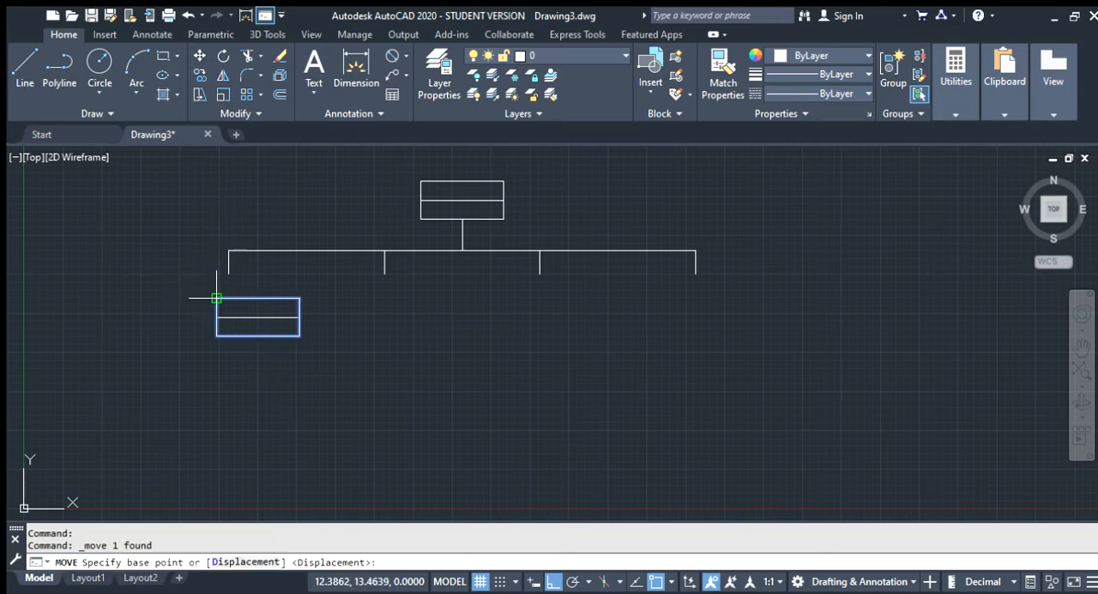
pyautogui.click(257, 297)
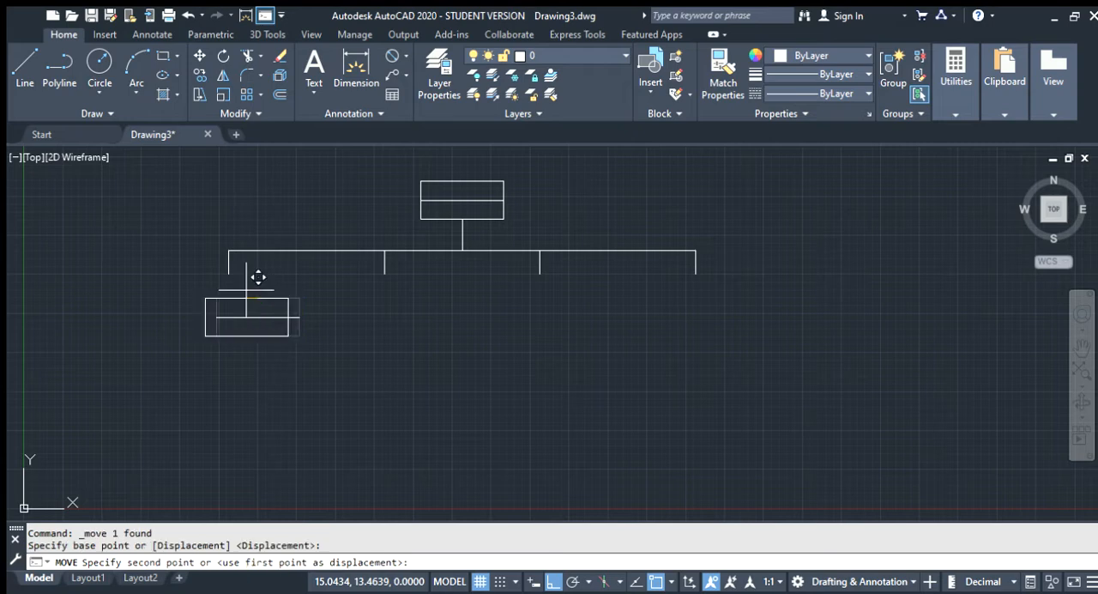
pyautogui.click(230, 273)
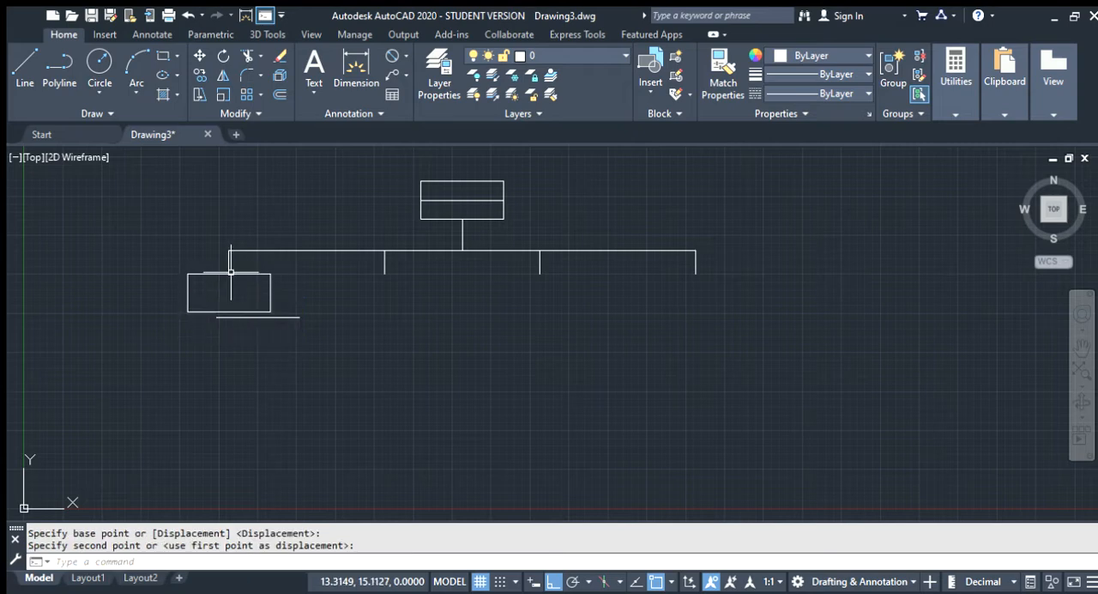
# Move the pasted dividing line by its right endpoint onto the midpoint of the moved rectangle's right edge
pyautogui.click(273, 317)
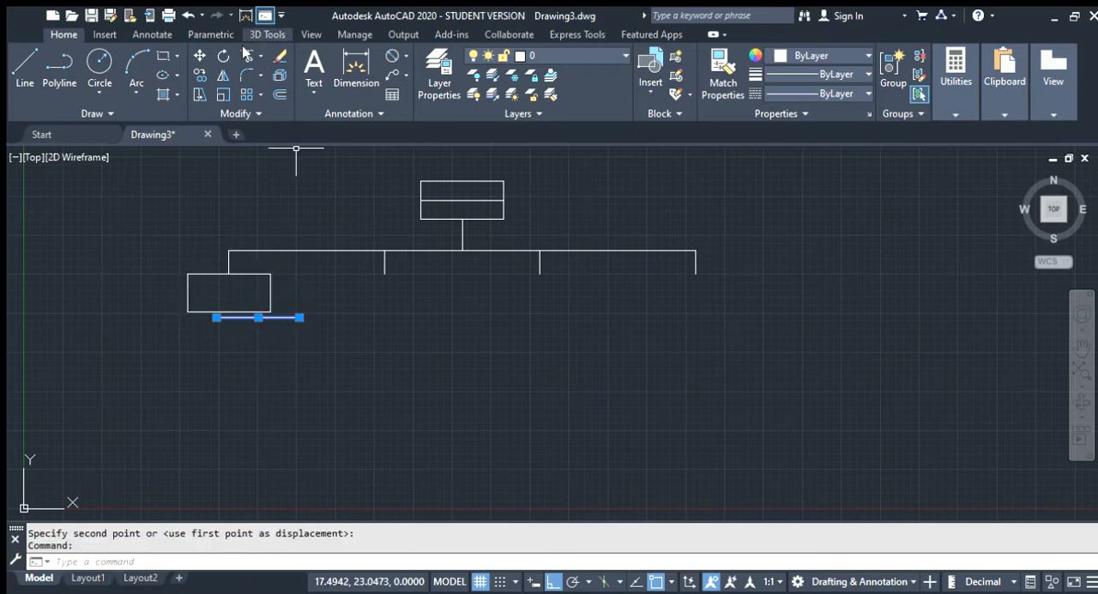
pyautogui.click(198, 58)
pyautogui.click(299, 315)
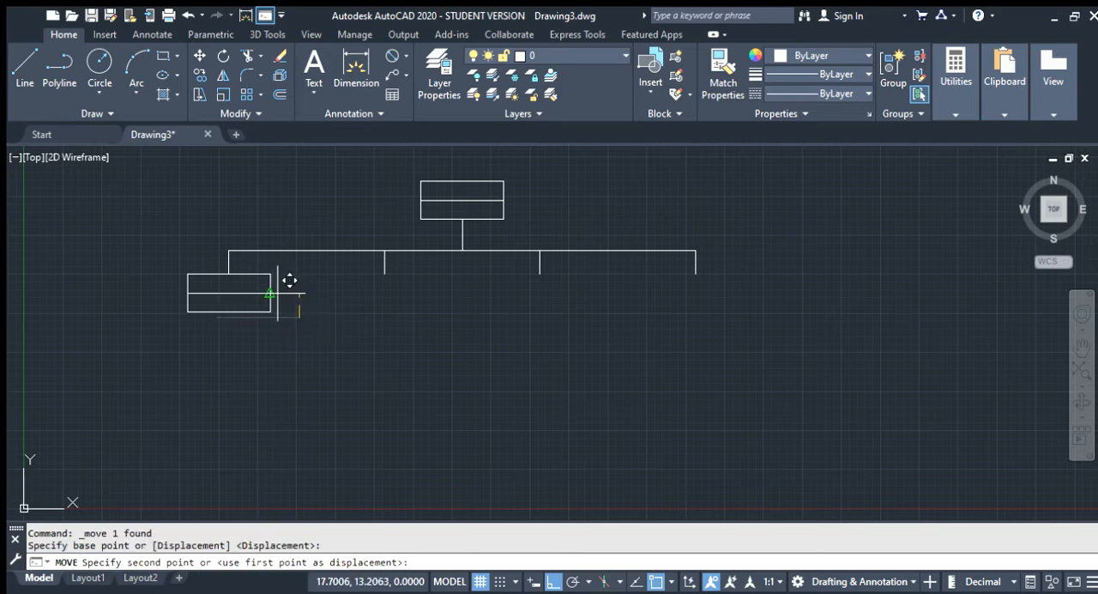
pyautogui.click(269, 292)
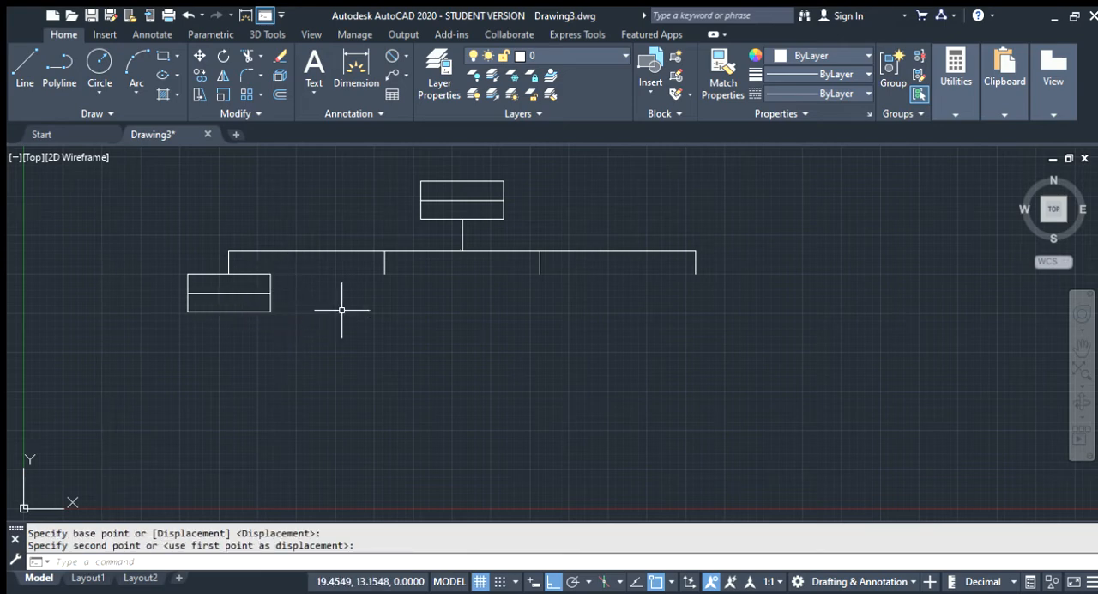
# Draw a 1-unit vertical line down from the midpoint of the lower-left box's bottom edge
pyautogui.scroll(-2, 389, 293)
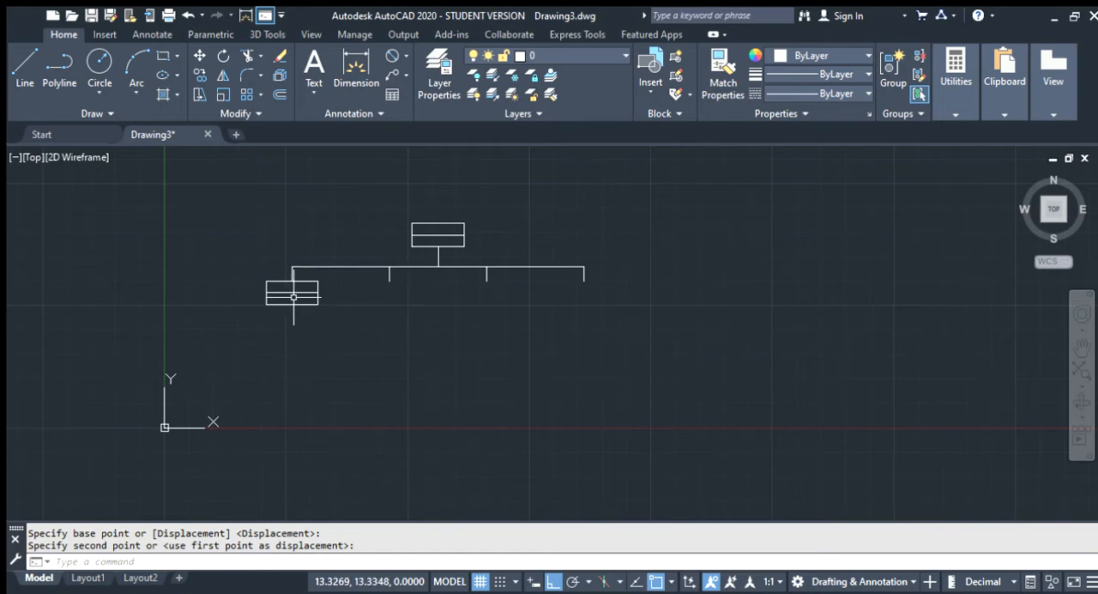
pyautogui.scroll(5, 284, 307)
pyautogui.scroll(-5, 490, 292)
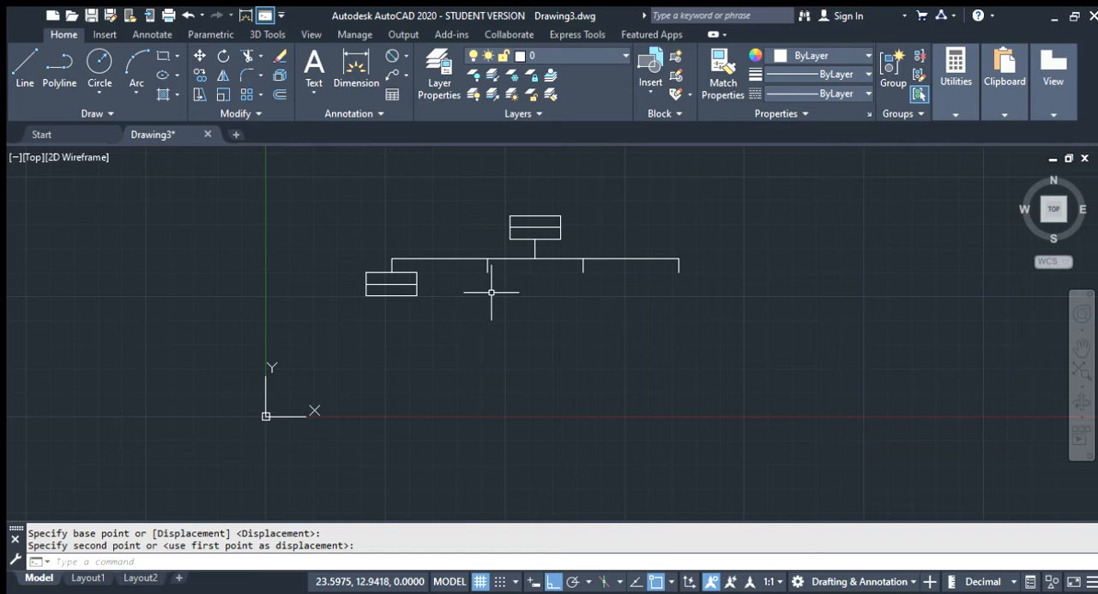
pyautogui.scroll(4, 311, 327)
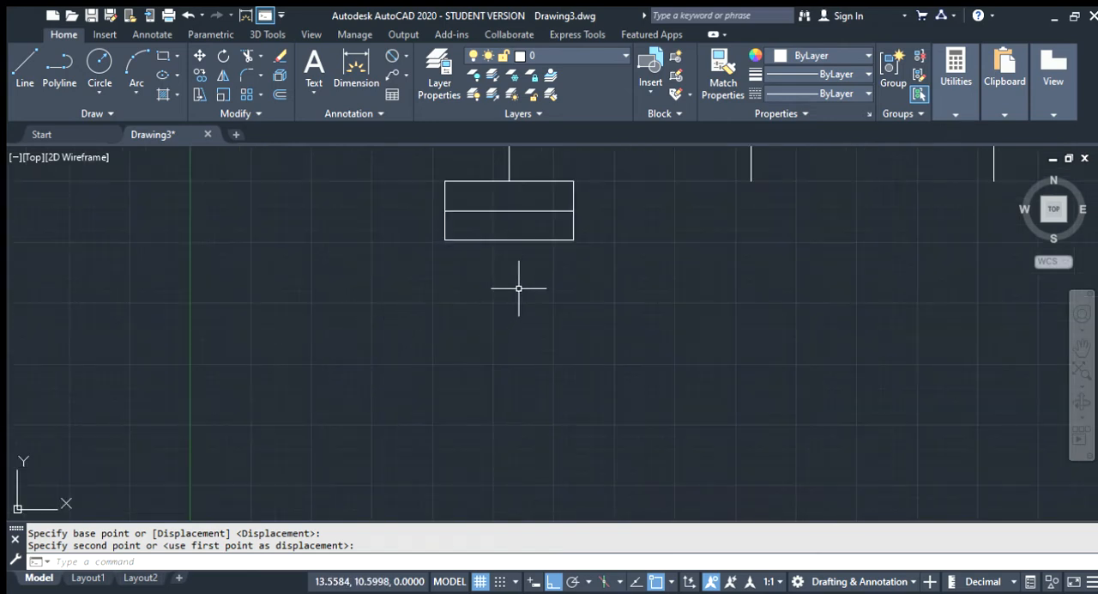
pyautogui.write('1')
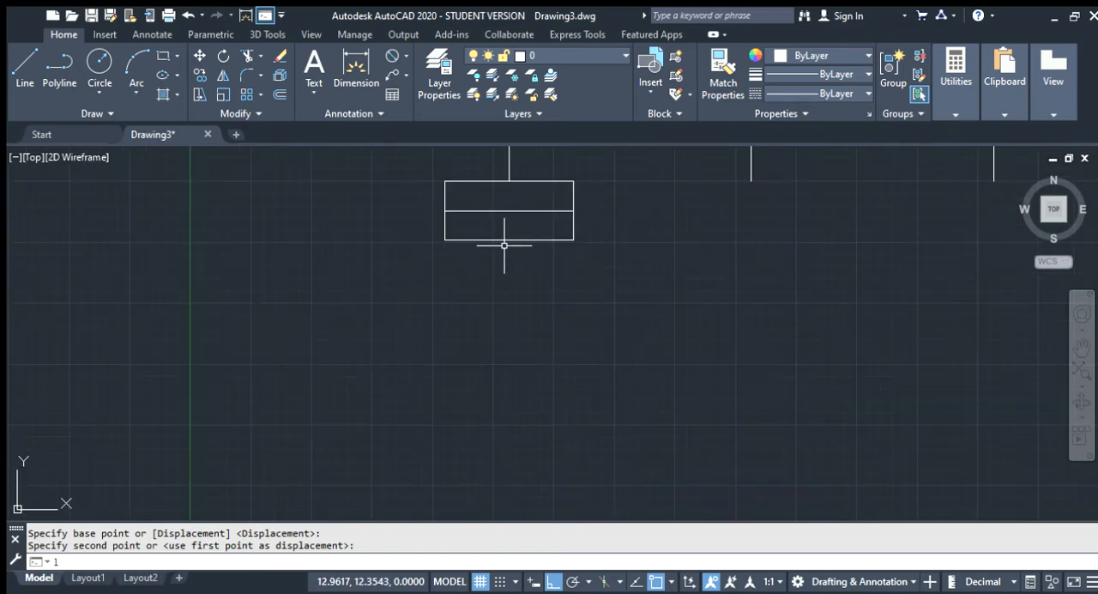
pyautogui.press('Return')
pyautogui.click(510, 241)
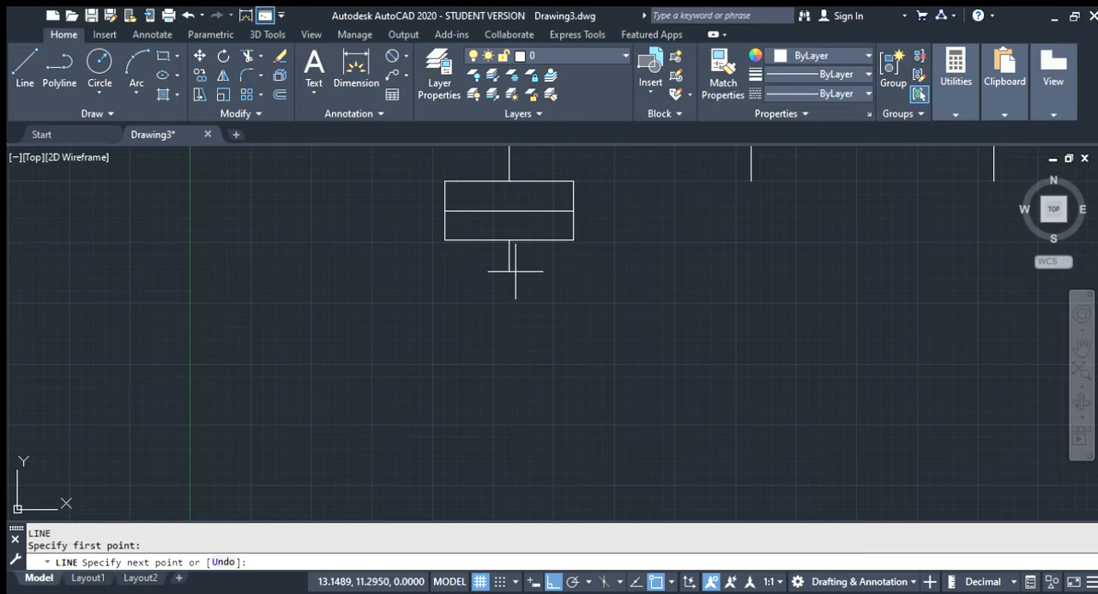
pyautogui.write('1')
pyautogui.press('Return')
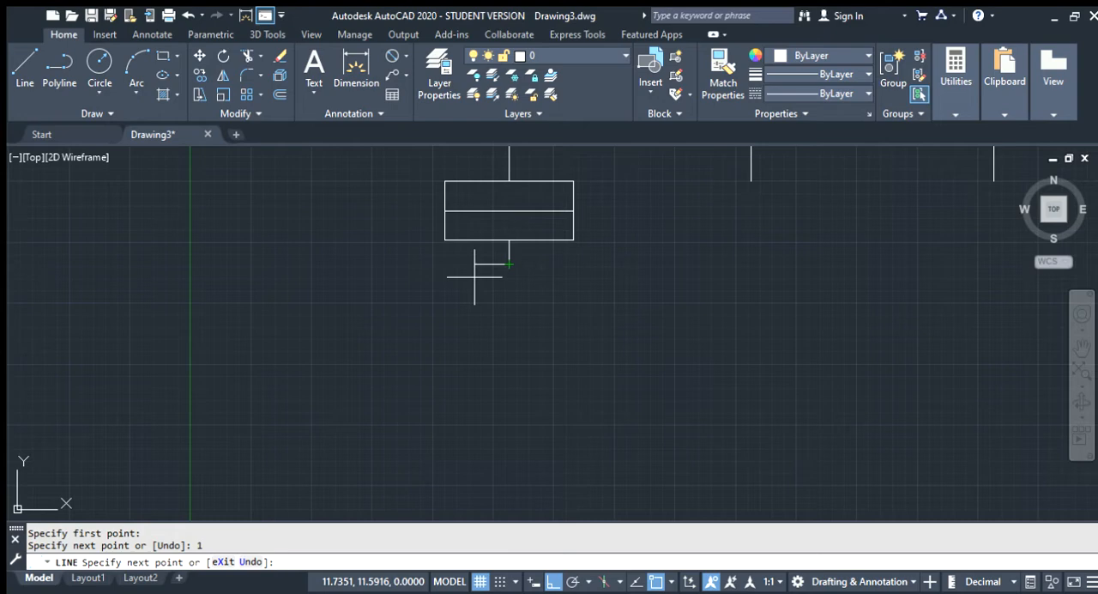
# Try 2-unit horizontal segments left and right of the new stem's lower end, and undo them
pyautogui.write('2')
pyautogui.press('Return')
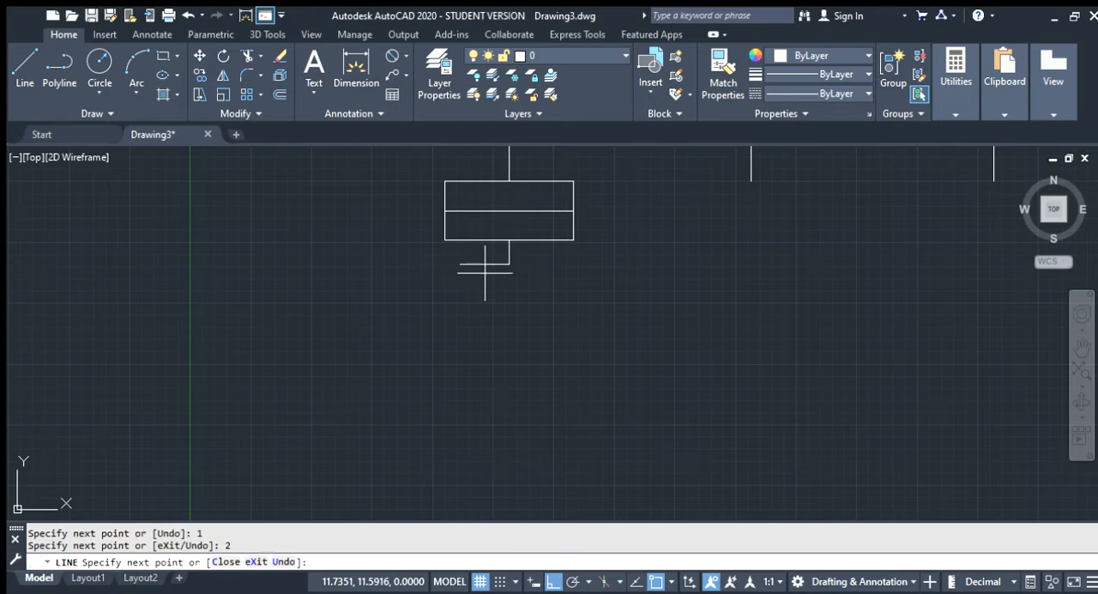
pyautogui.write('2')
pyautogui.press('Return')
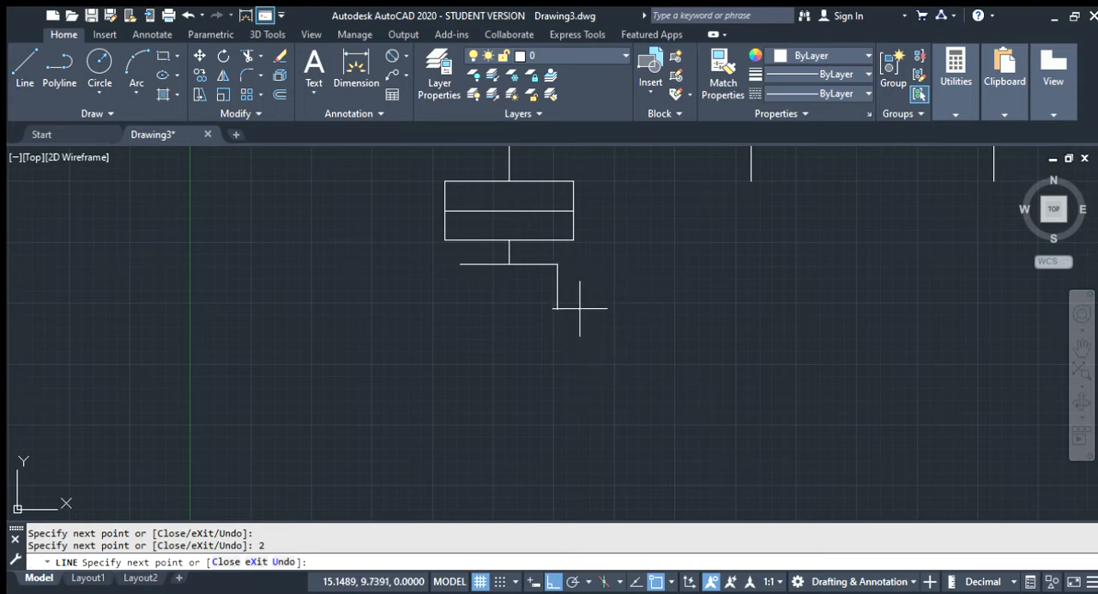
pyautogui.hotkey('ctrl', 'z')
pyautogui.hotkey('ctrl', 'z')
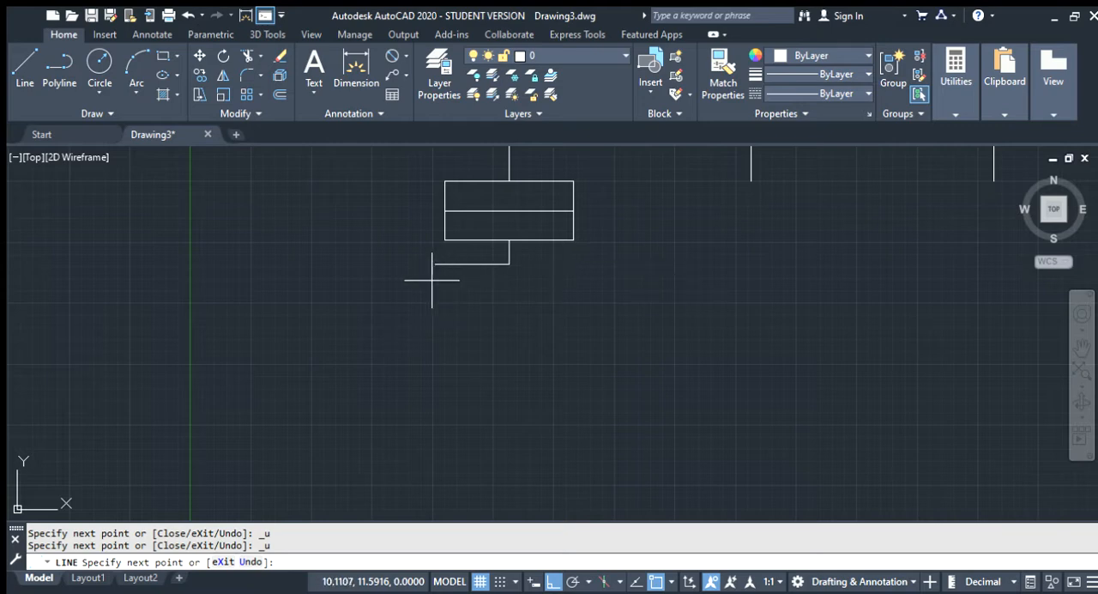
# Continue the line 2.5 units left from the lower end of the new stem and end it there
pyautogui.write('2.5')
pyautogui.press('Return')
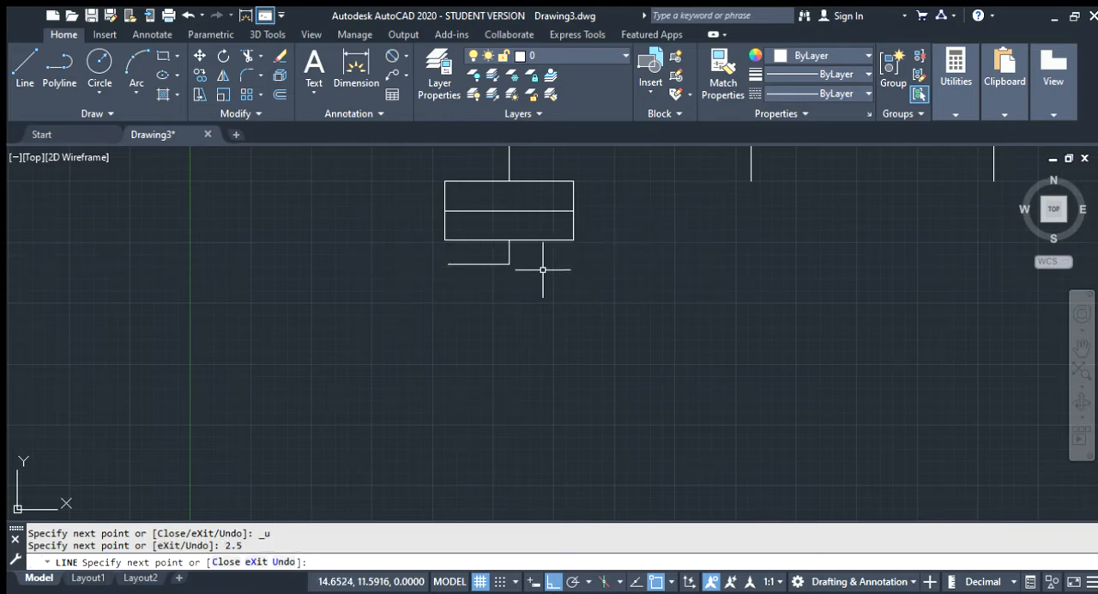
pyautogui.press('Return')
pyautogui.press('Return')
# Draw a line from the lower end of the lower-left box's stem 2.5 units right and 1 unit down
pyautogui.click(509, 264)
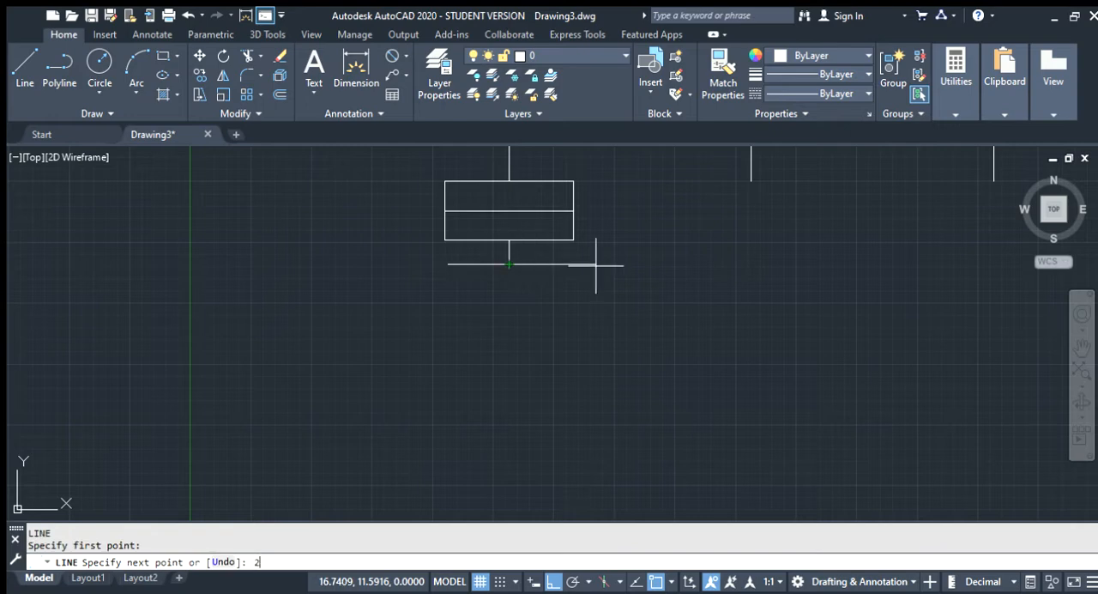
pyautogui.write('2.5')
pyautogui.press('Return')
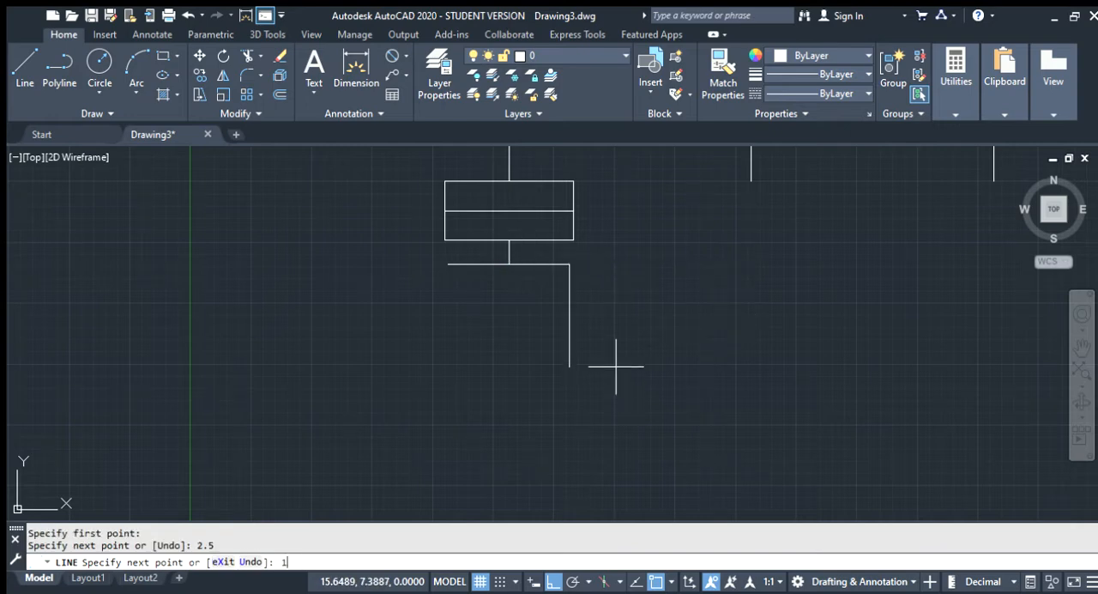
pyautogui.write('1')
pyautogui.press('Return')
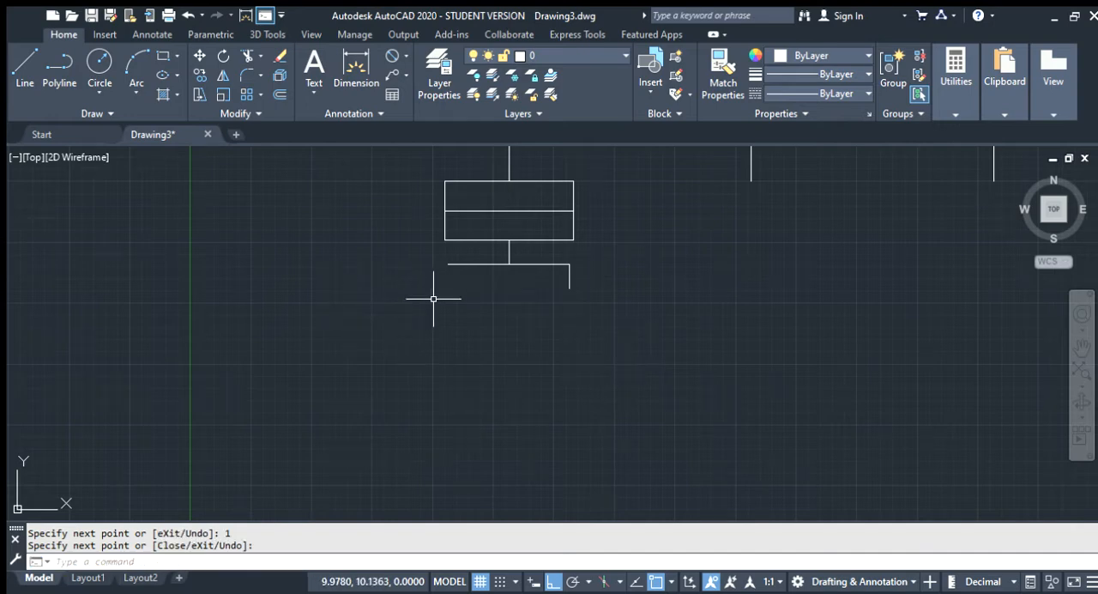
# Draw a 1-unit vertical line down from the left end of the lower-left box's sub-branch
pyautogui.press('Return')
pyautogui.press('Return')
pyautogui.click(448, 265)
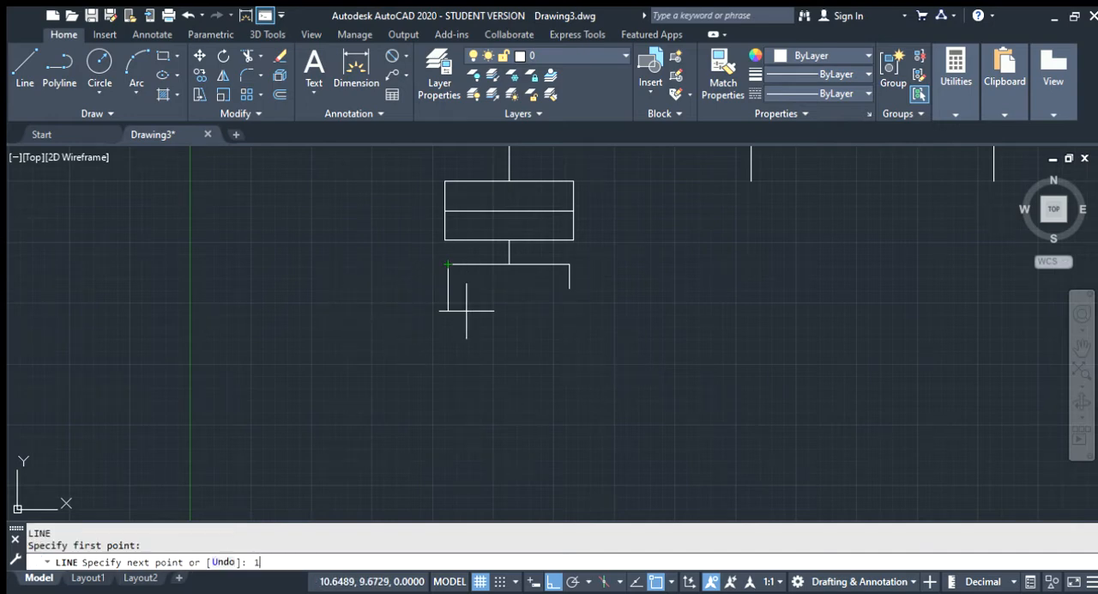
pyautogui.write('1')
pyautogui.press('Return')
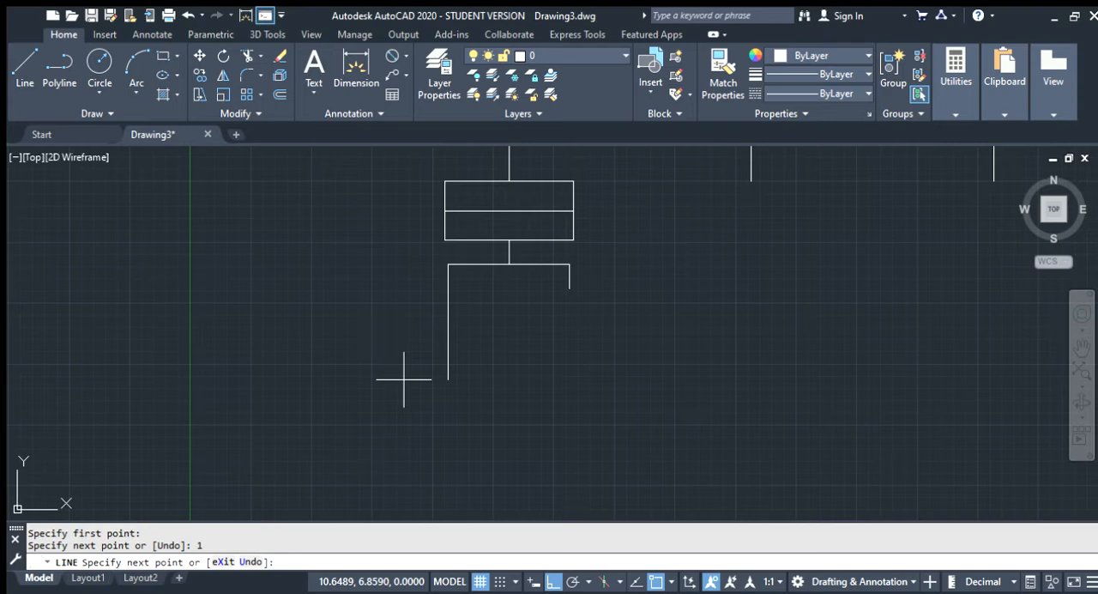
pyautogui.press('Return')
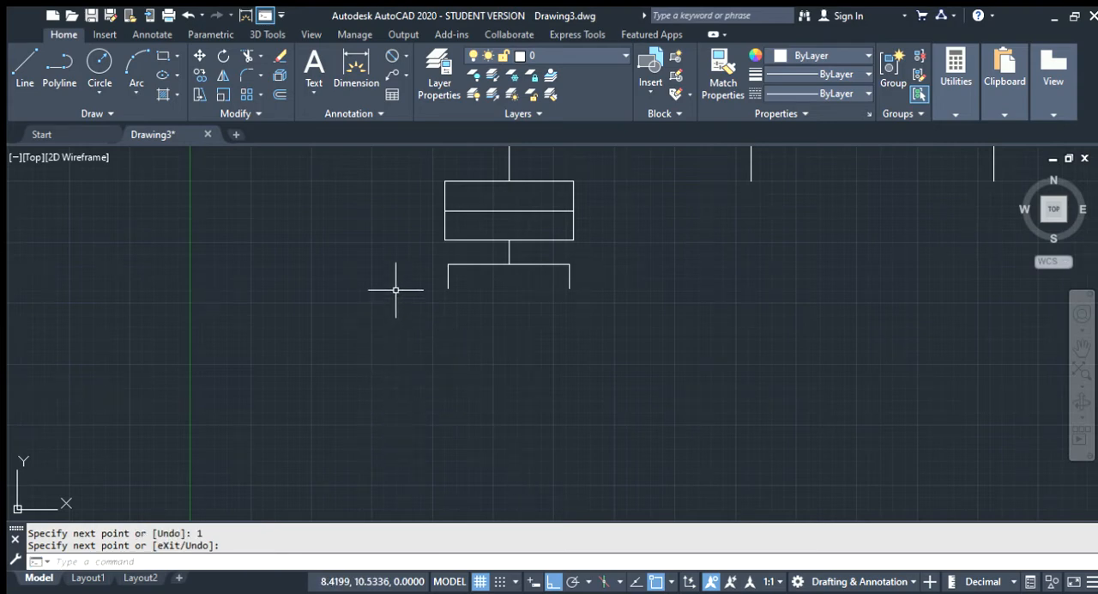
# Draw a rectangle about 1.9 by 1.5 units, cornered on the lower end of the left drop and extending right and down
pyautogui.write('r')
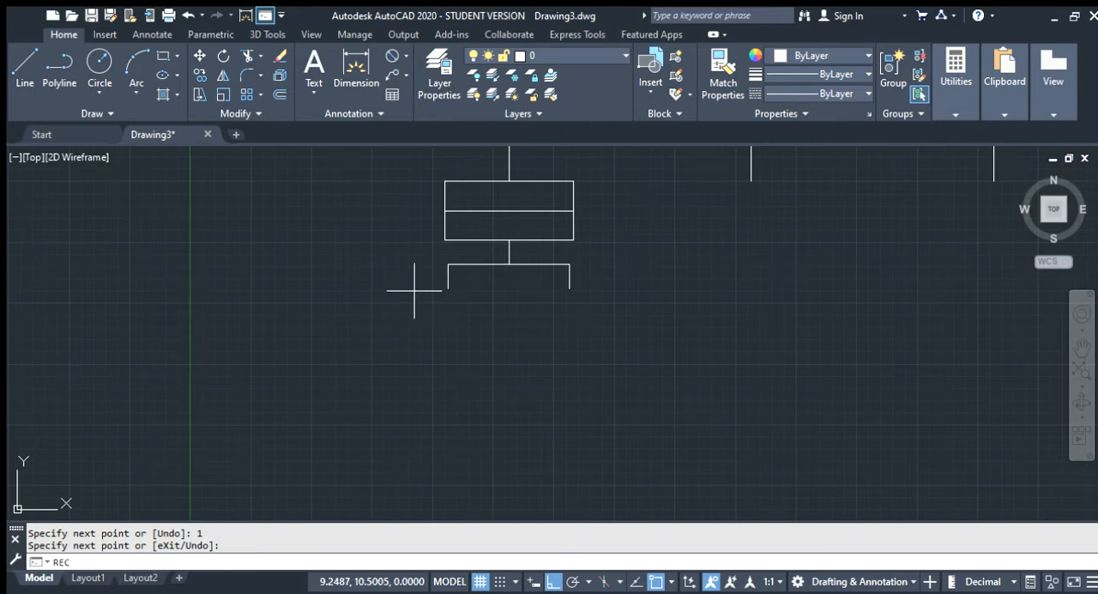
pyautogui.write('ec')
pyautogui.press('Return')
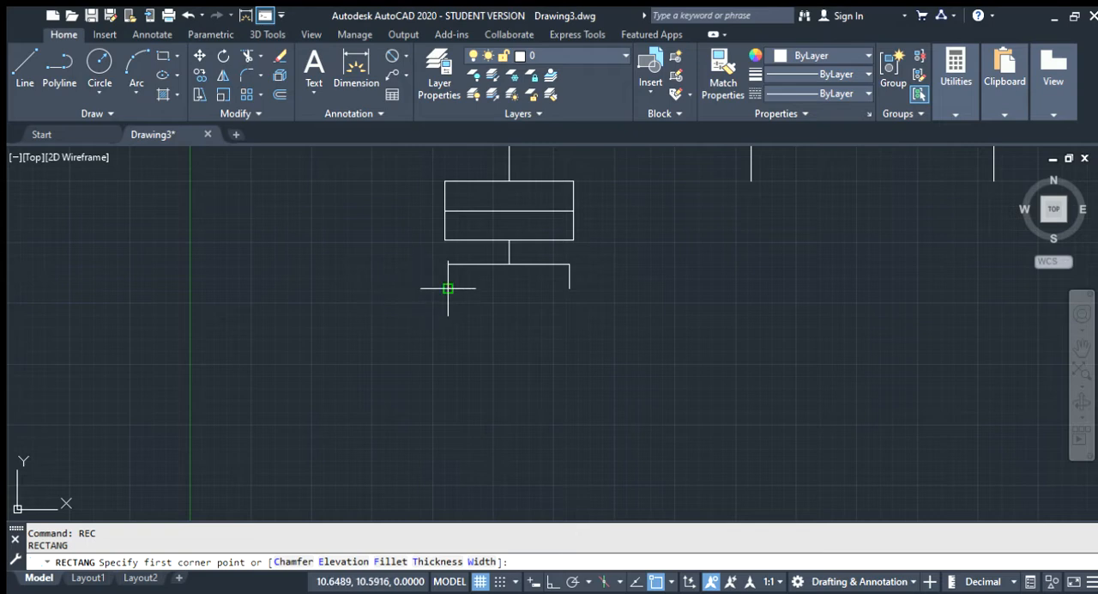
pyautogui.click(447, 289)
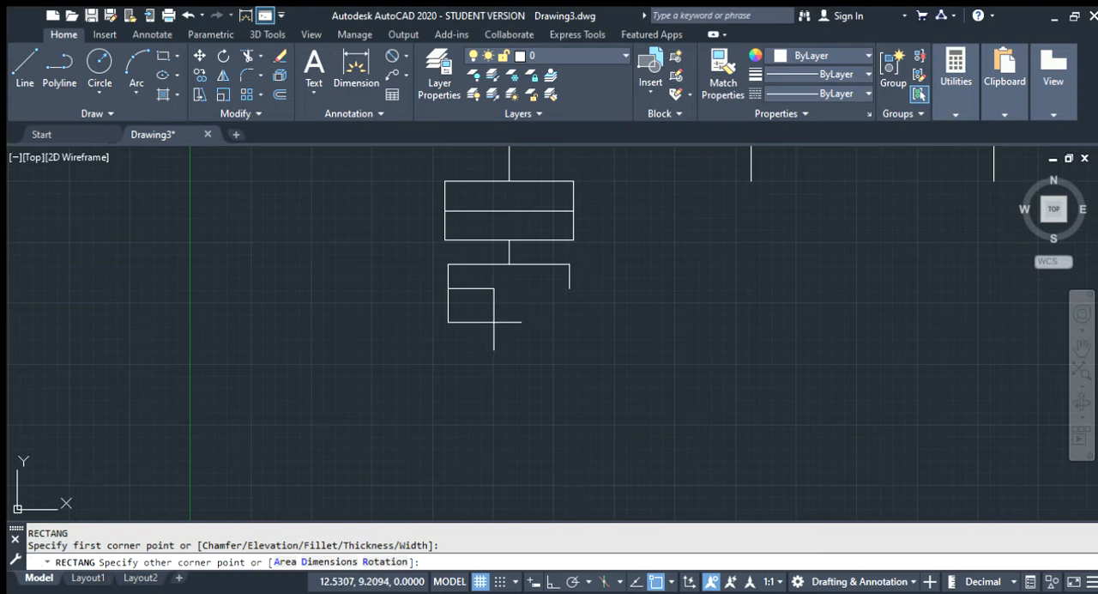
pyautogui.click(494, 326)
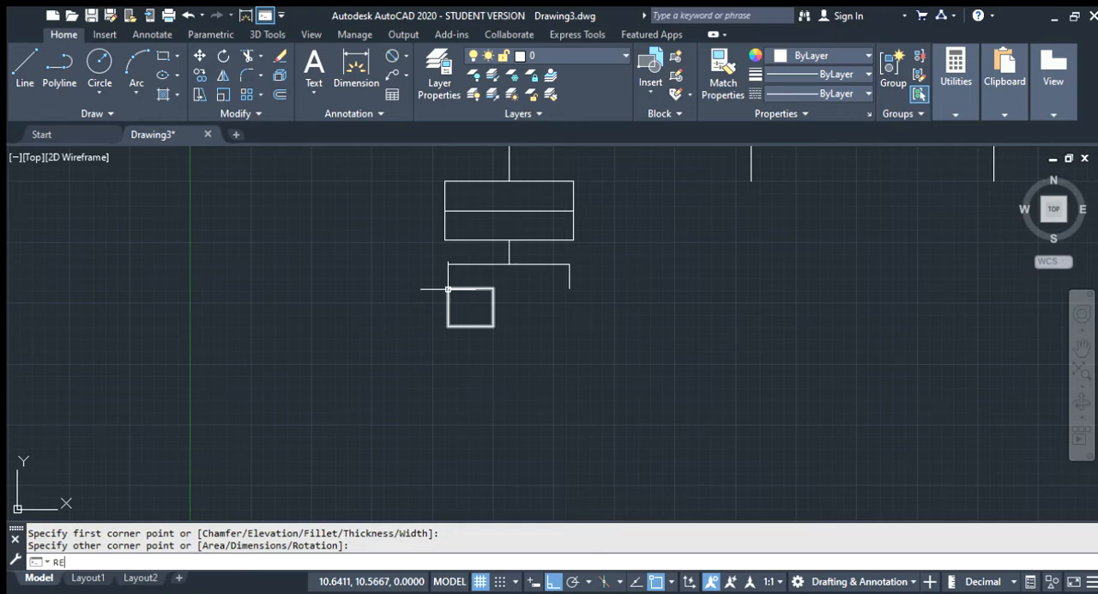
pyautogui.press('Return')
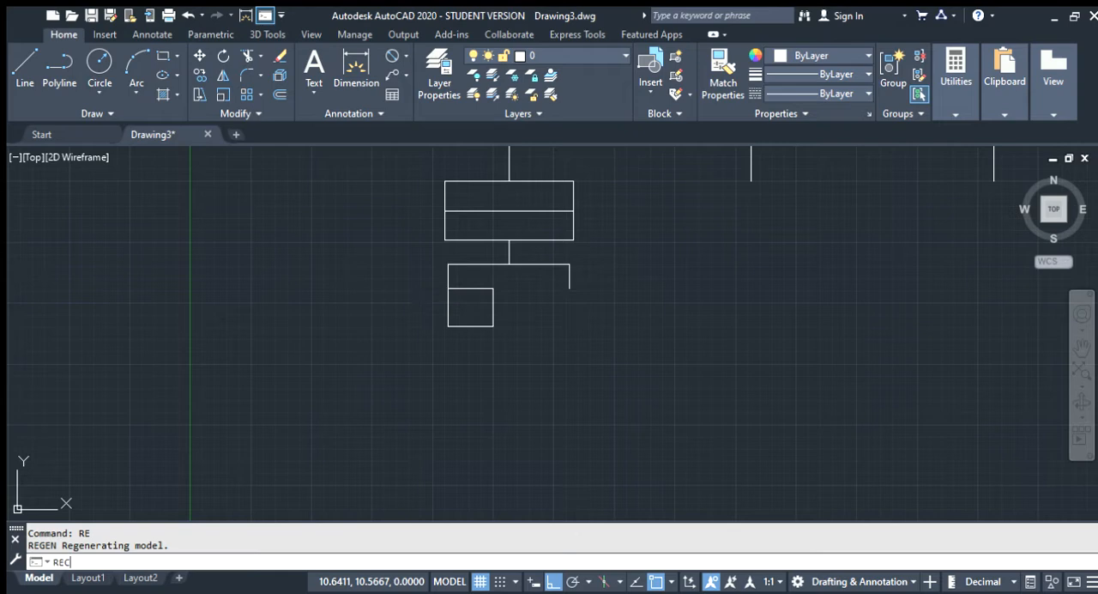
pyautogui.press('Return')
pyautogui.click(448, 288)
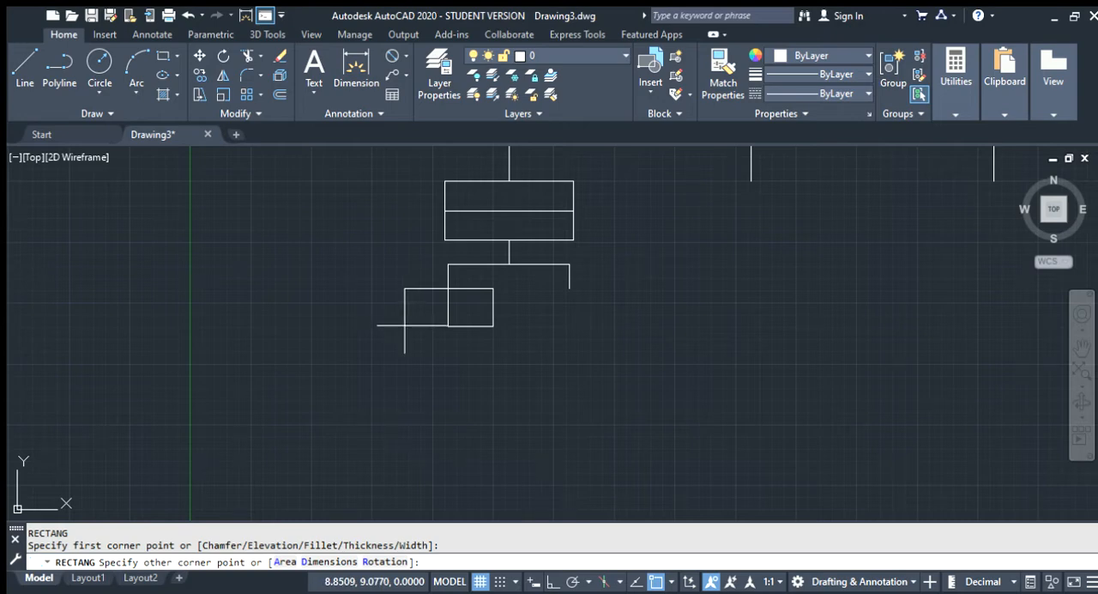
pyautogui.press('Escape')
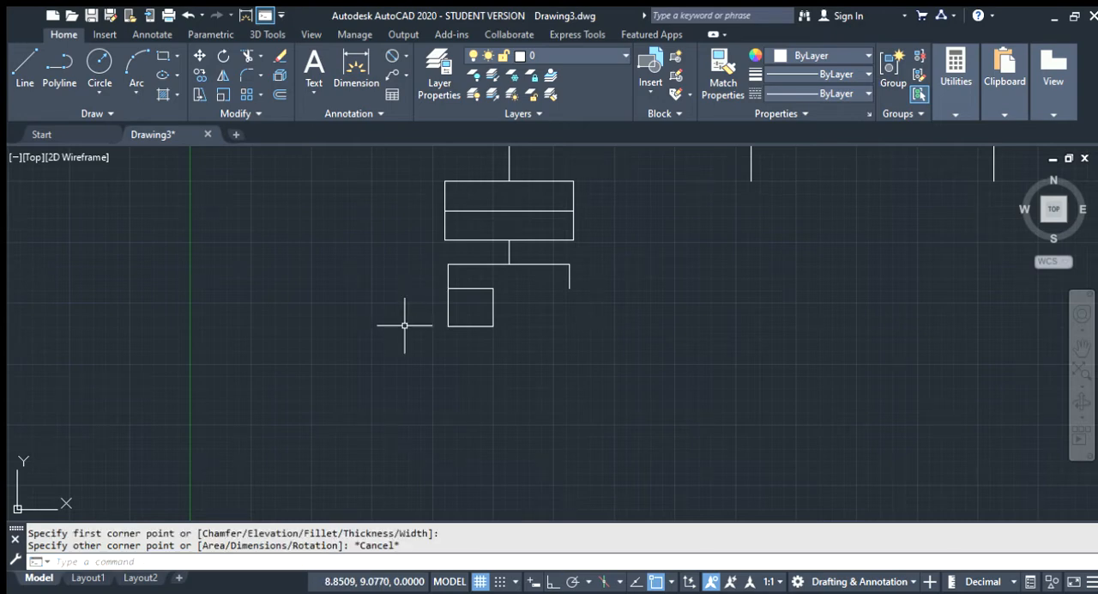
pyautogui.press('Return')
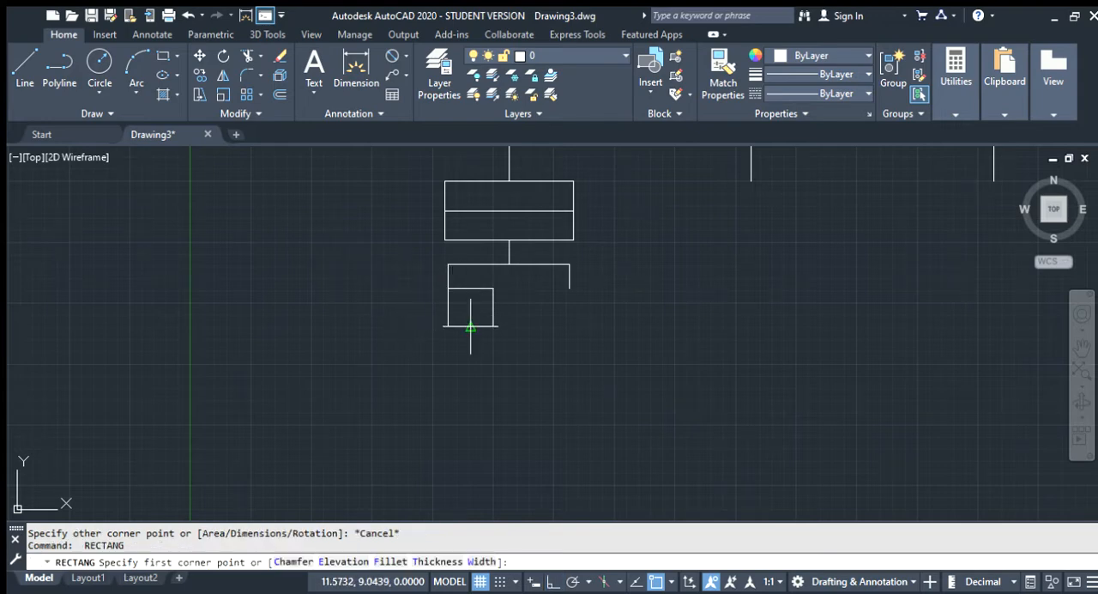
pyautogui.press('Escape')
# Copy the small rectangle and paste the copy just to its left
pyautogui.click(475, 323)
pyautogui.click(470, 326)
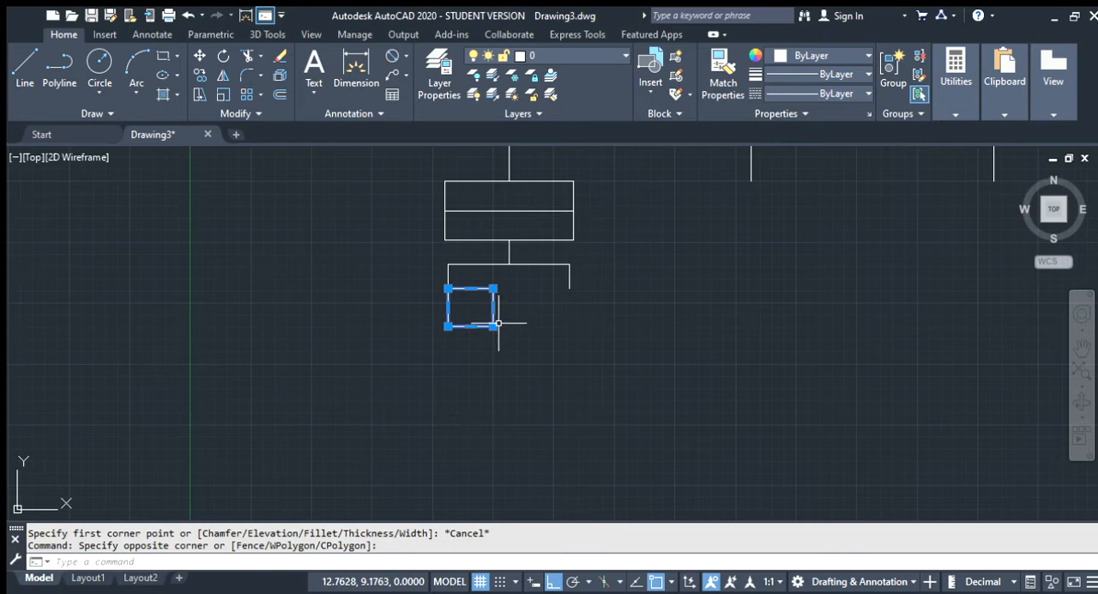
pyautogui.hotkey('ctrl', 'c')
pyautogui.hotkey('ctrl', 'v')
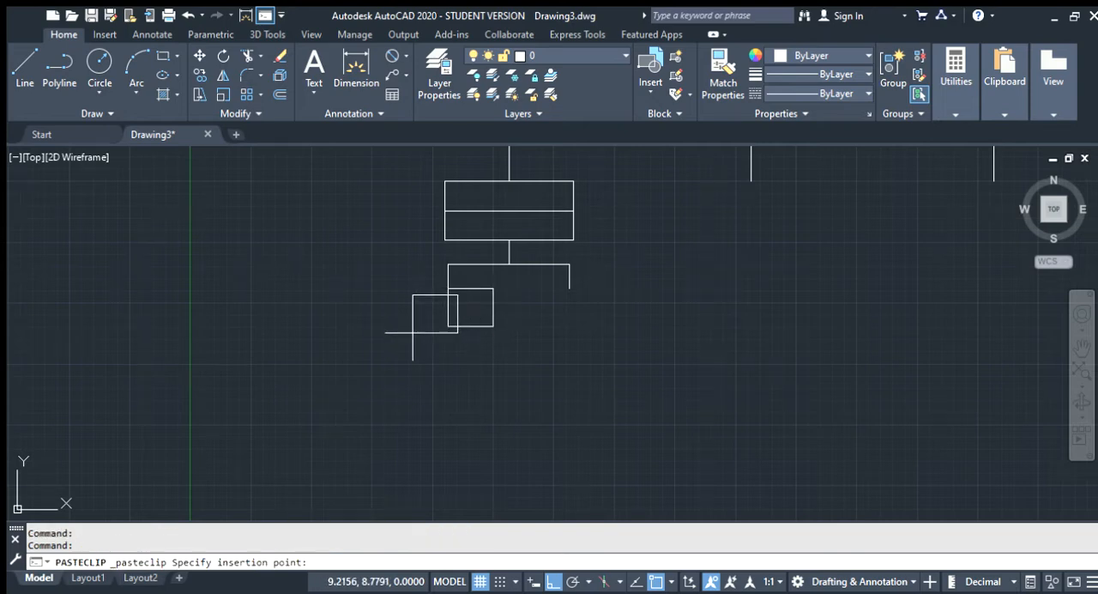
# Try to move the pasted rectangle against the left drop of the sub-branch
pyautogui.click(198, 56)
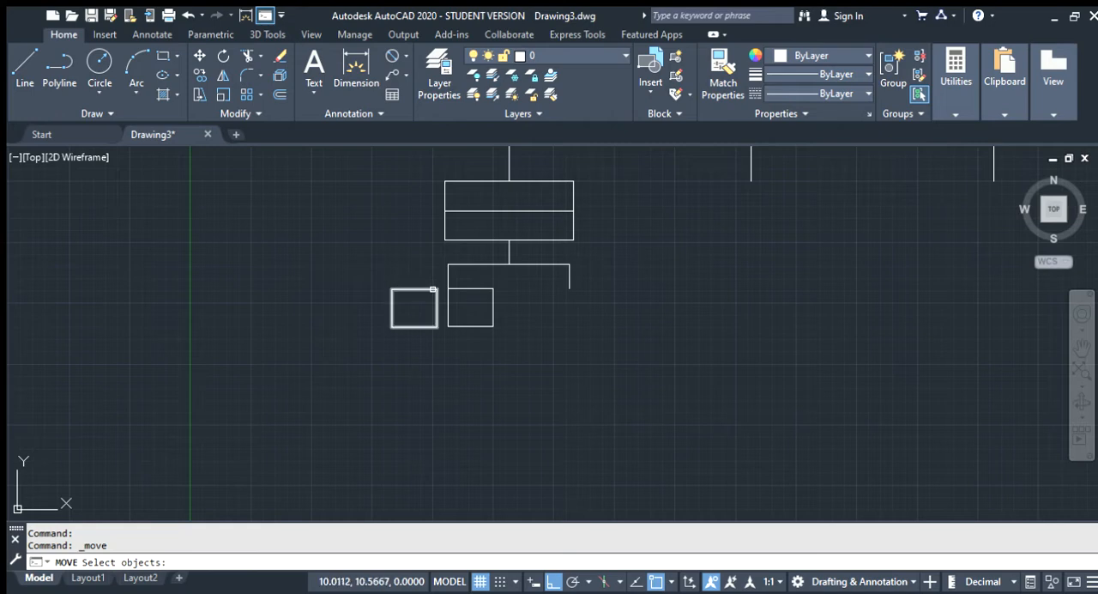
pyautogui.click(434, 290)
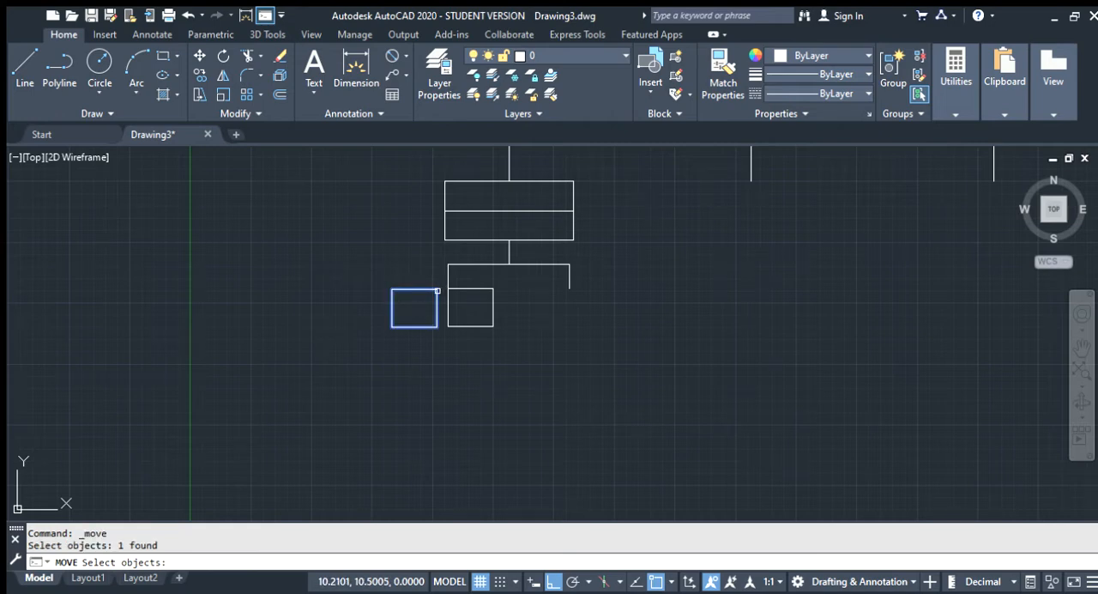
pyautogui.click(198, 56)
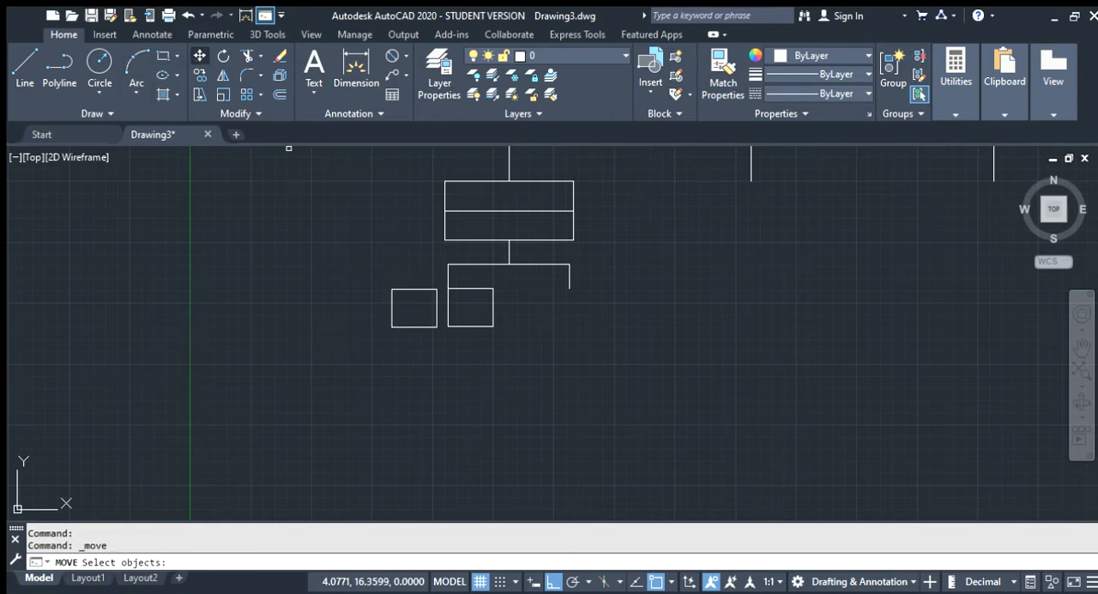
pyautogui.click(433, 290)
pyautogui.click(438, 290)
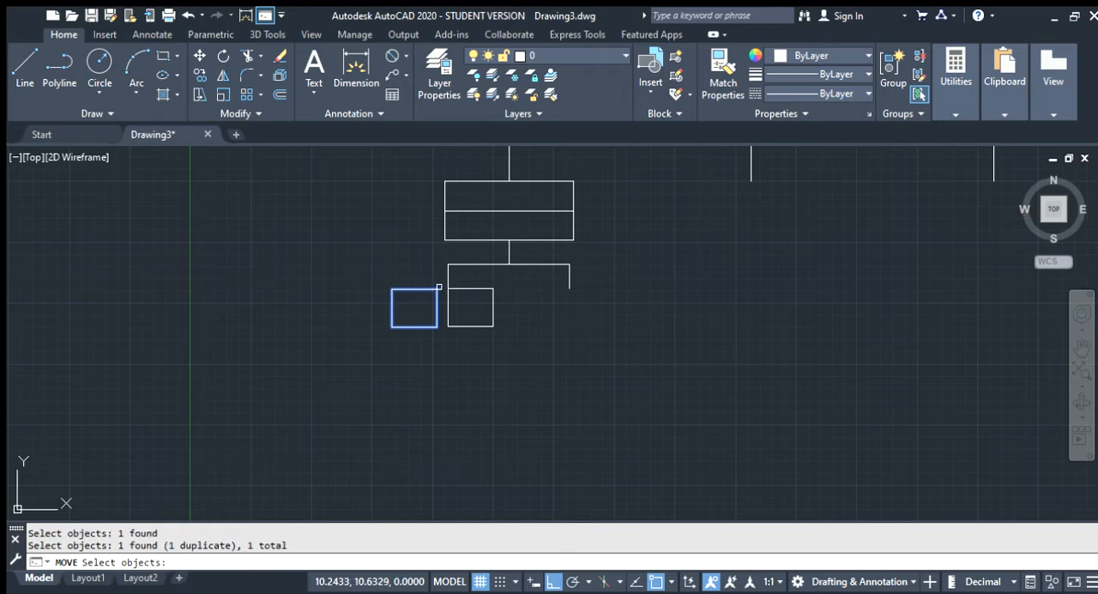
pyautogui.click(199, 57)
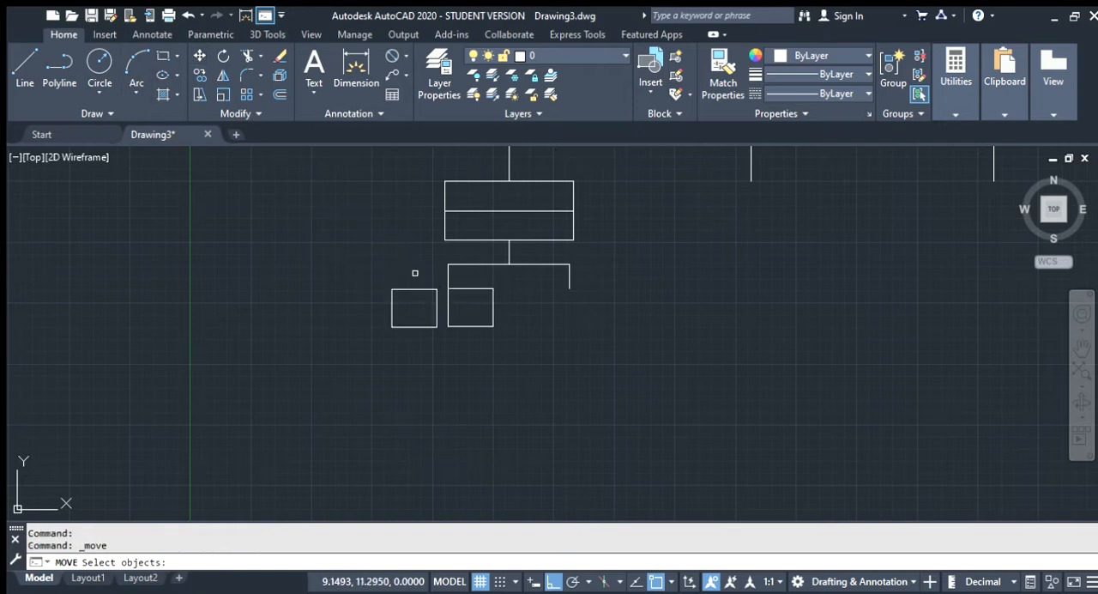
pyautogui.click(434, 289)
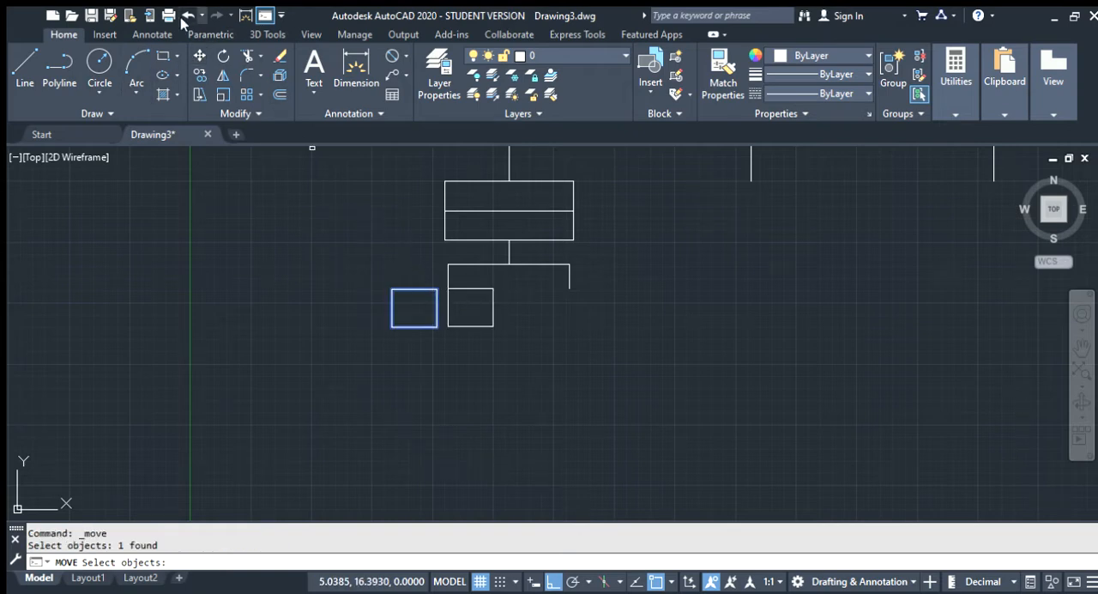
pyautogui.click(198, 57)
pyautogui.moveTo(381, 276)
pyautogui.mouseDown()
pyautogui.moveTo(441, 351)
pyautogui.moveTo(387, 257)
pyautogui.mouseUp()
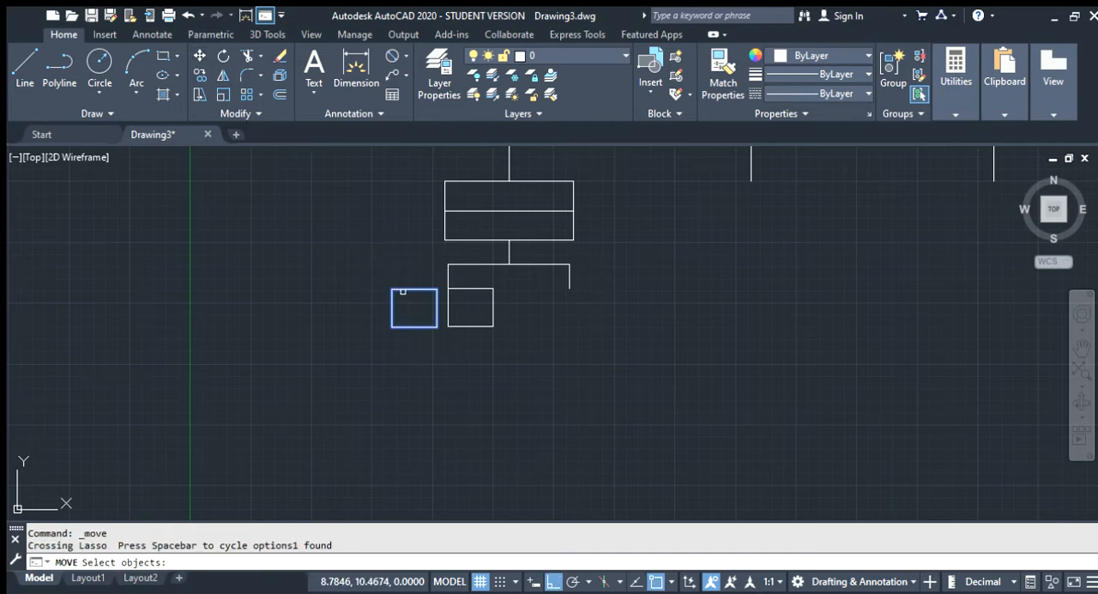
pyautogui.click(198, 57)
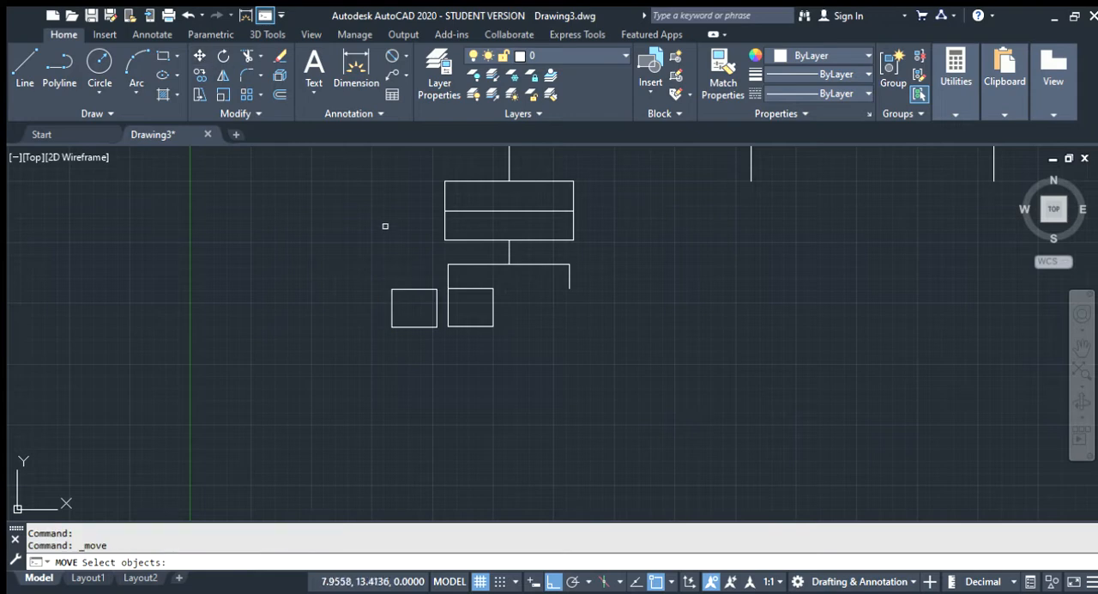
pyautogui.click(432, 283)
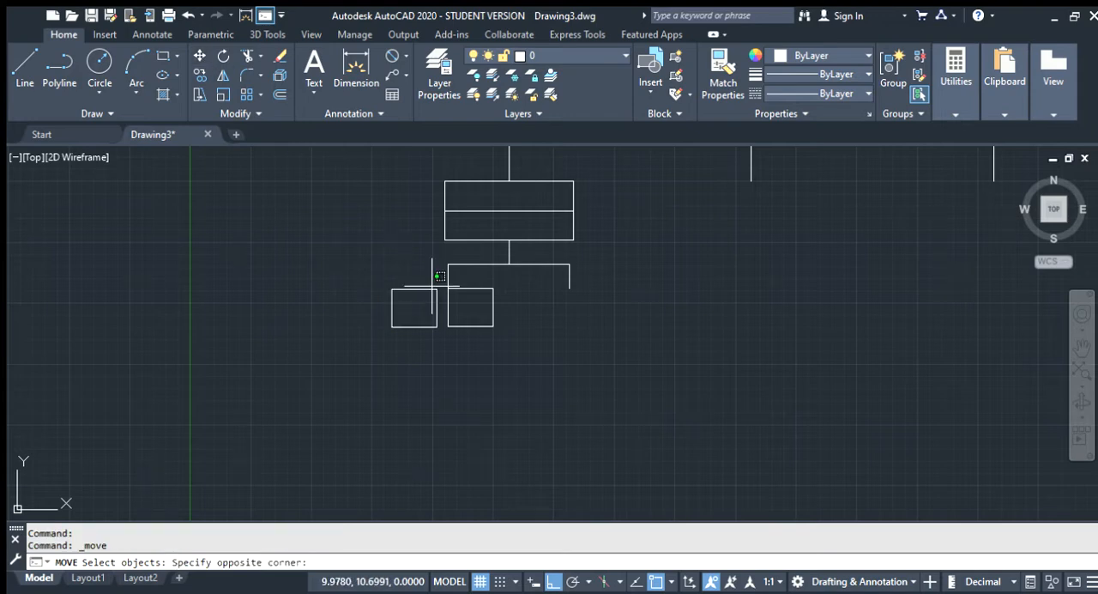
pyautogui.click(437, 292)
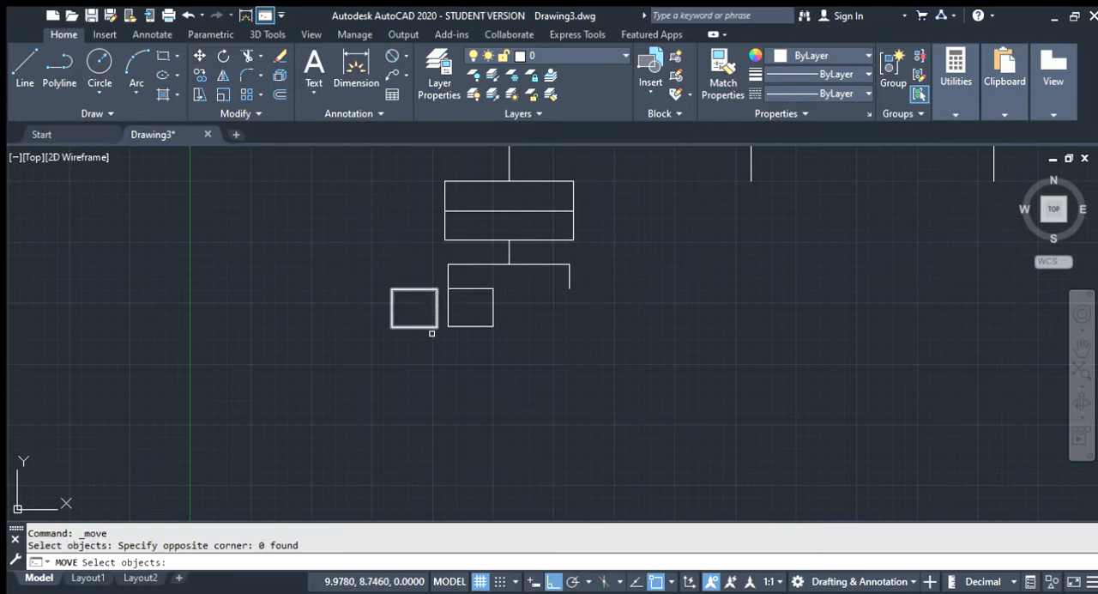
pyautogui.click(438, 306)
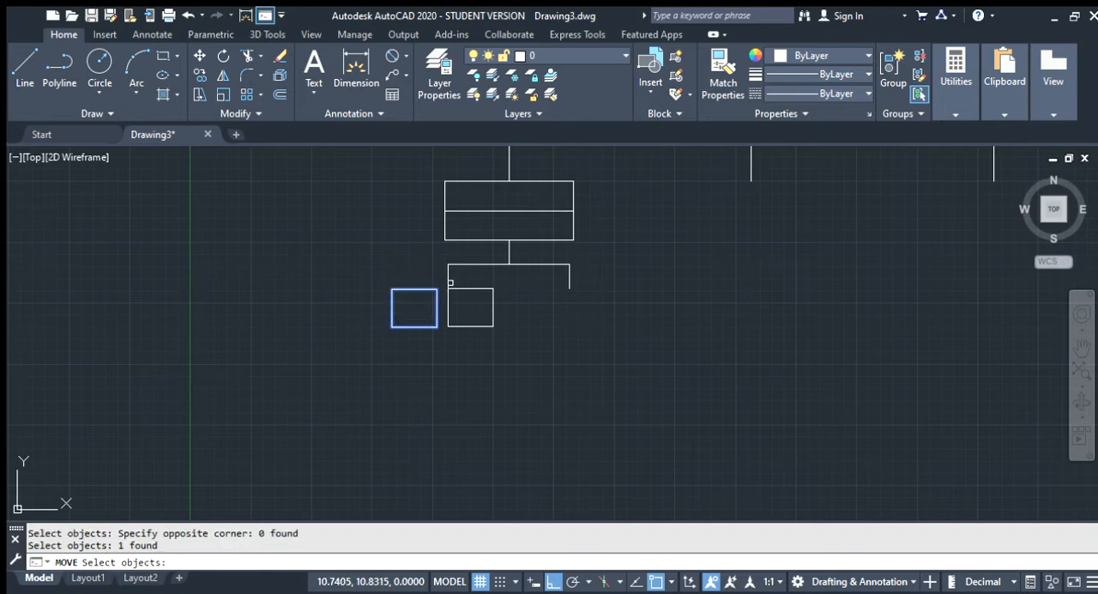
pyautogui.click(450, 283)
pyautogui.click(439, 301)
pyautogui.click(453, 285)
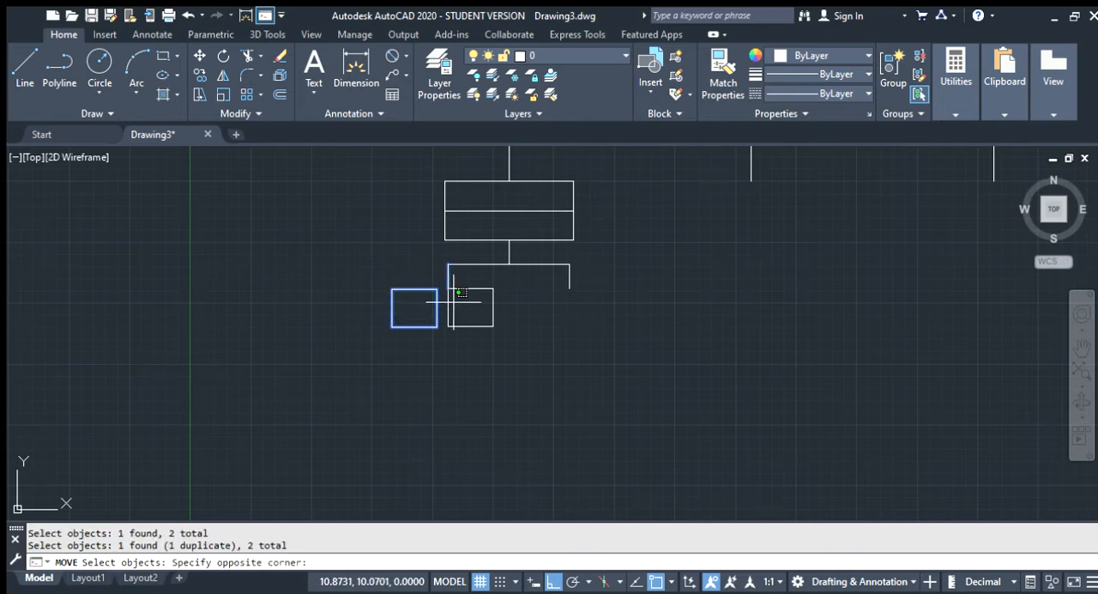
pyautogui.click(420, 299)
pyautogui.press('Escape')
pyautogui.press('Escape')
# Erase both small rectangles below the left drop
pyautogui.moveTo(512, 345)
pyautogui.mouseDown()
pyautogui.moveTo(392, 293)
pyautogui.moveTo(375, 303)
pyautogui.mouseUp()
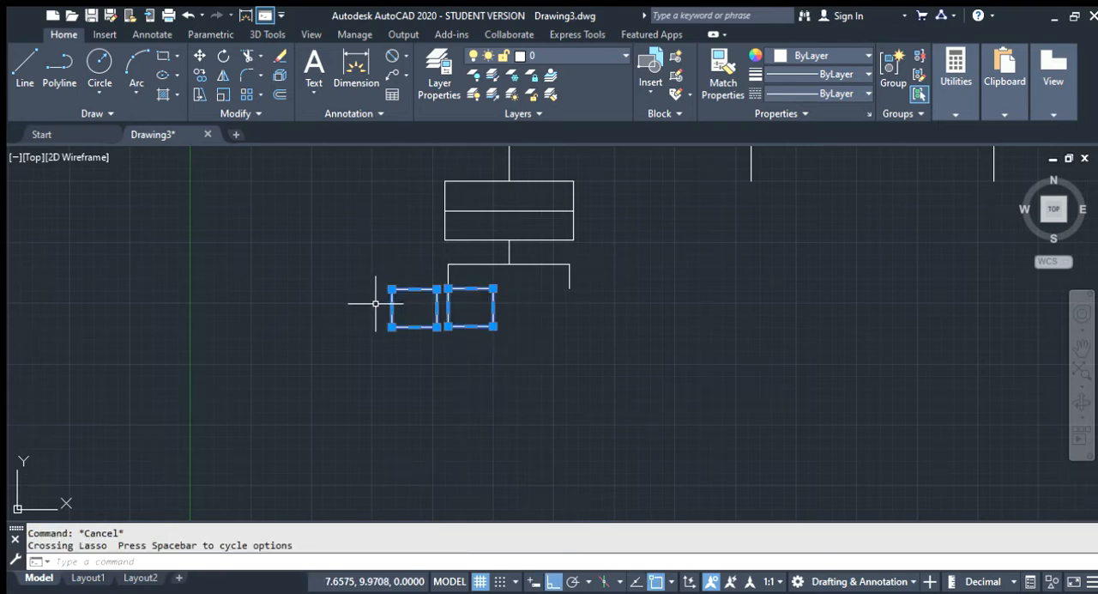
pyautogui.press('Delete')
# Draw a rectangle about 3 by 1.7 units in the empty area below and left of the sub-branch
pyautogui.write('rr')
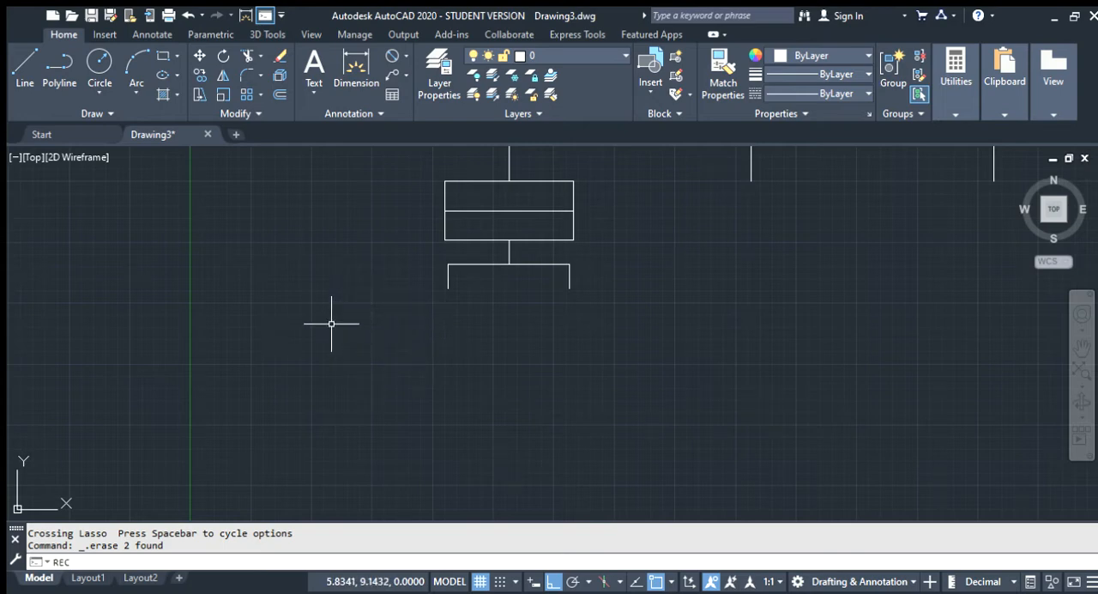
pyautogui.press('Return')
pyautogui.click(331, 323)
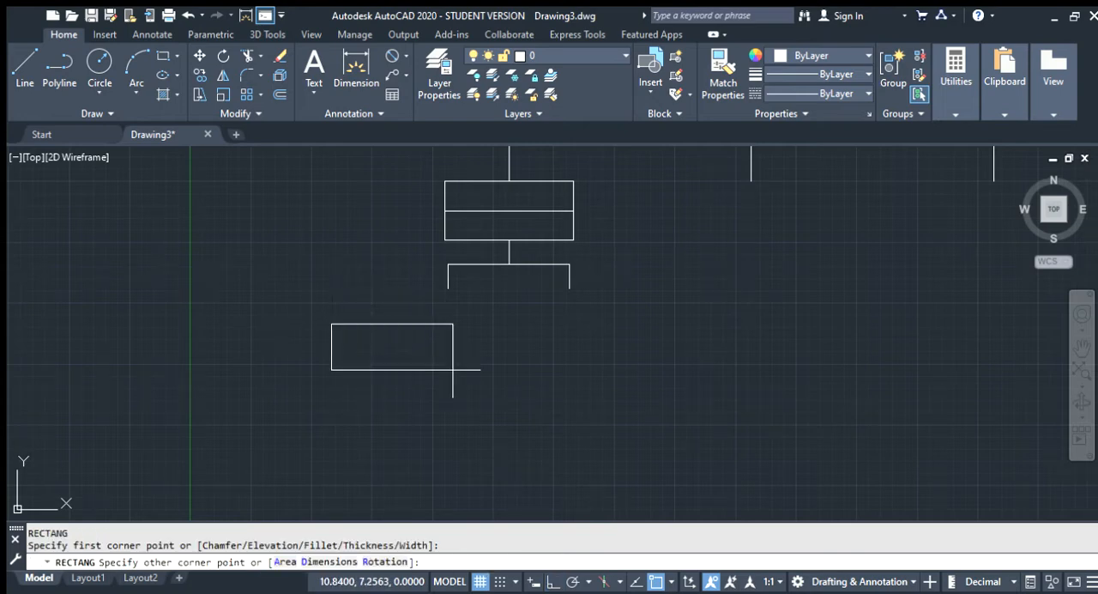
pyautogui.click(403, 365)
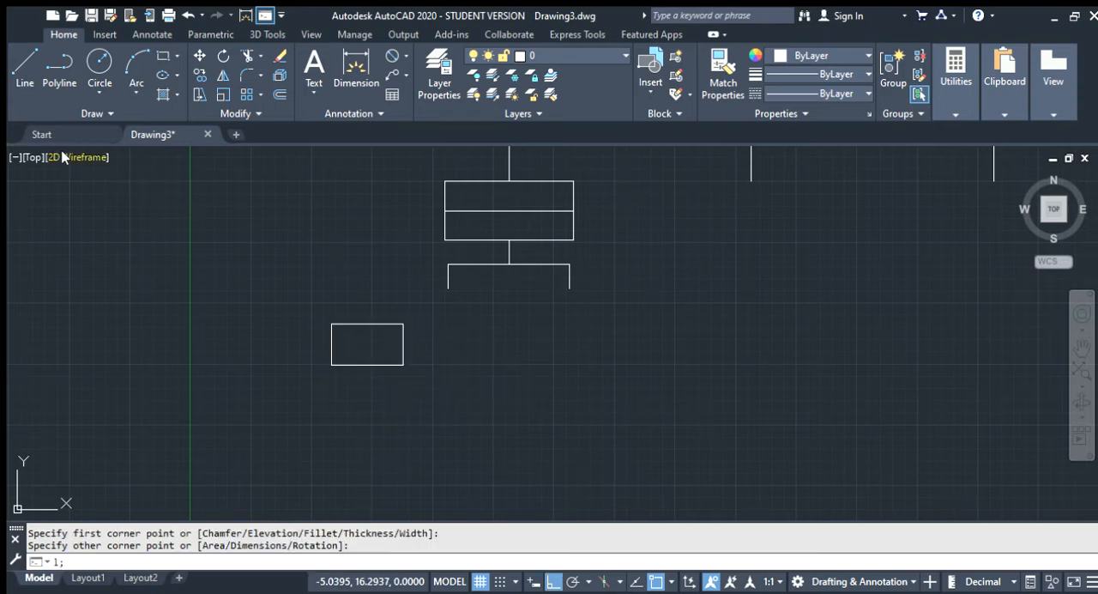
# Divide the new small rectangle with a horizontal line between the midpoints of its left and right sides
pyautogui.press('Return')
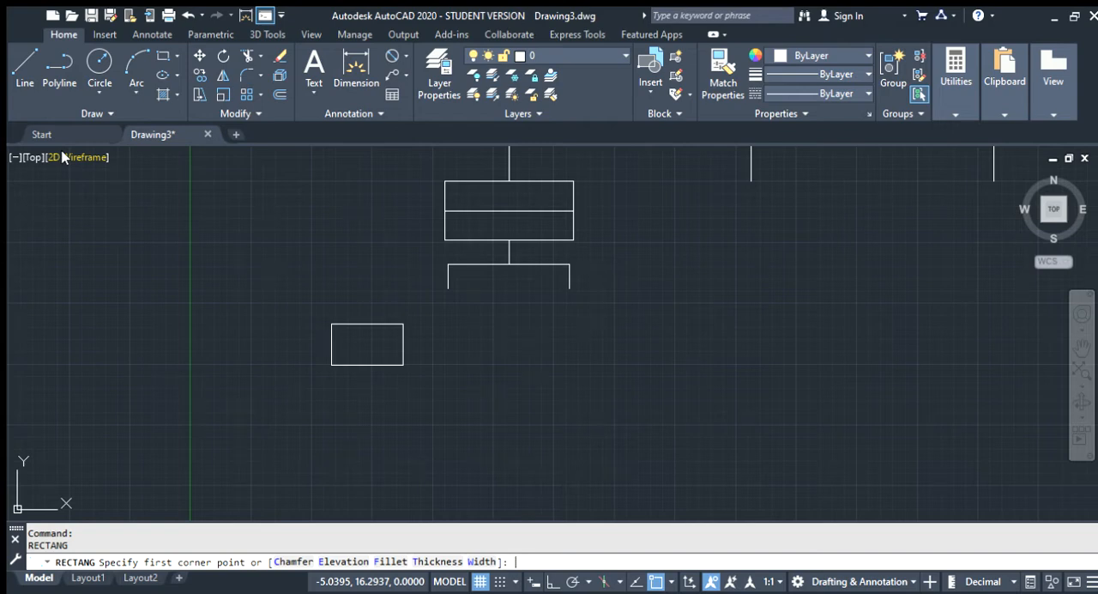
pyautogui.press('Escape')
pyautogui.press('Return')
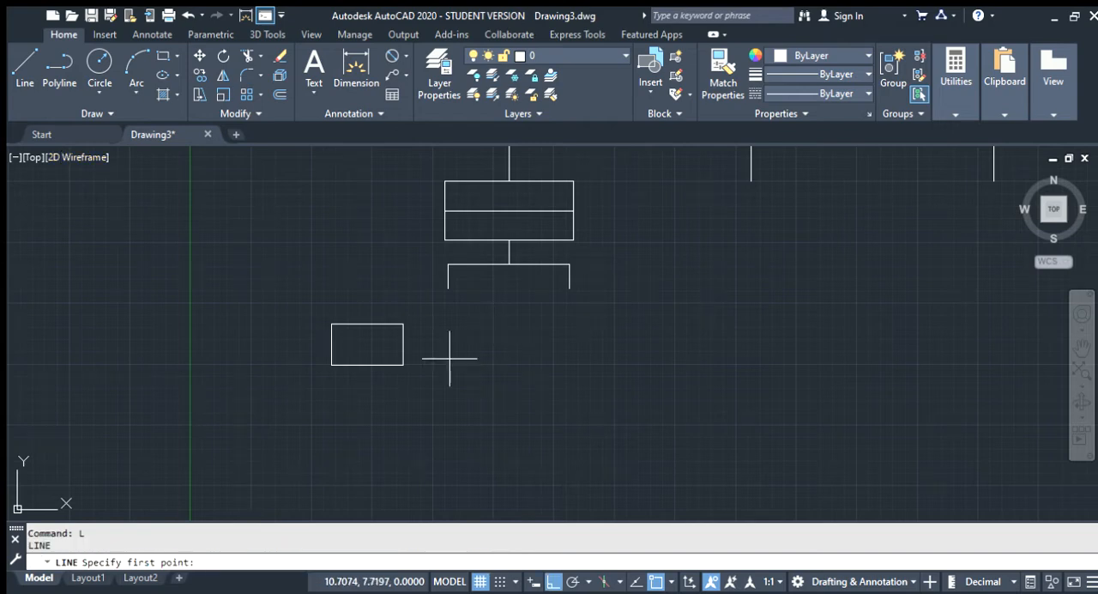
pyautogui.click(332, 344)
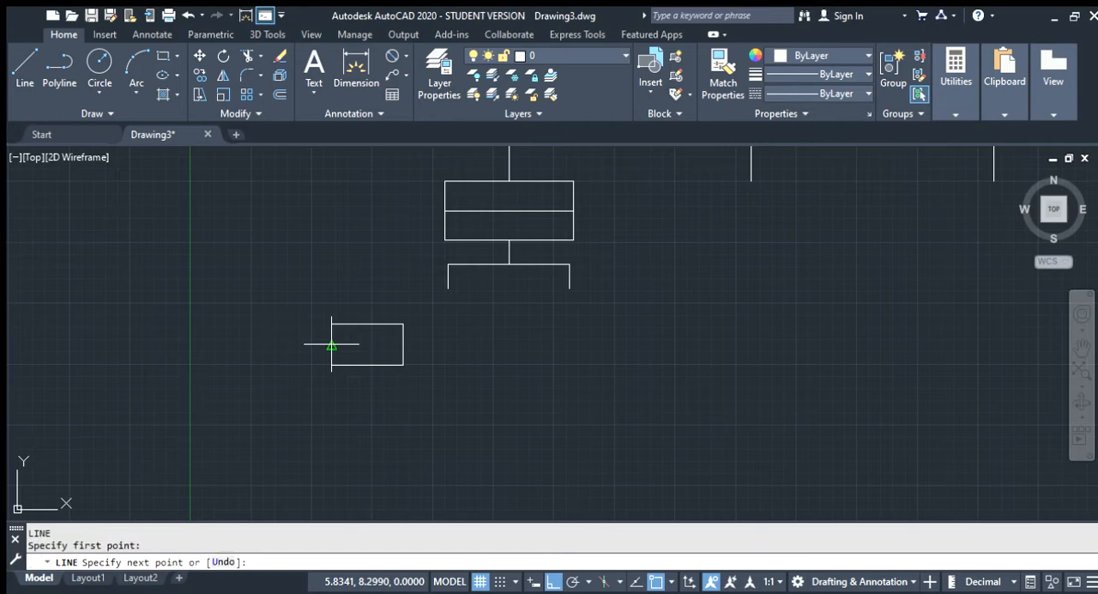
pyautogui.click(403, 344)
pyautogui.press('Escape')
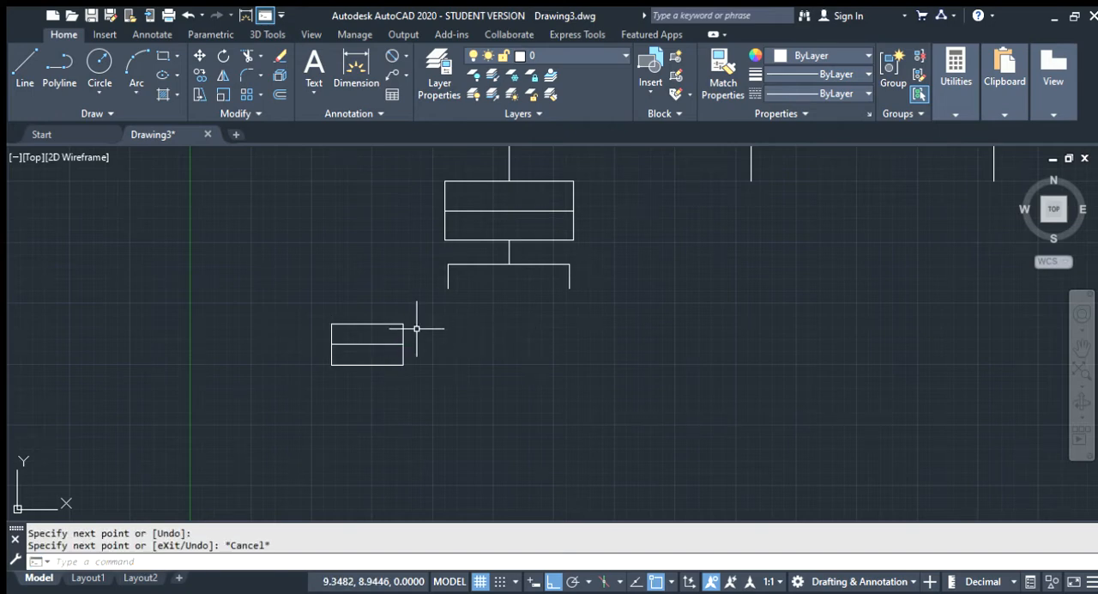
# Try to move the small divided box by its upper-right corner toward the left drop of the sub-branch
pyautogui.click(413, 390)
pyautogui.click(328, 316)
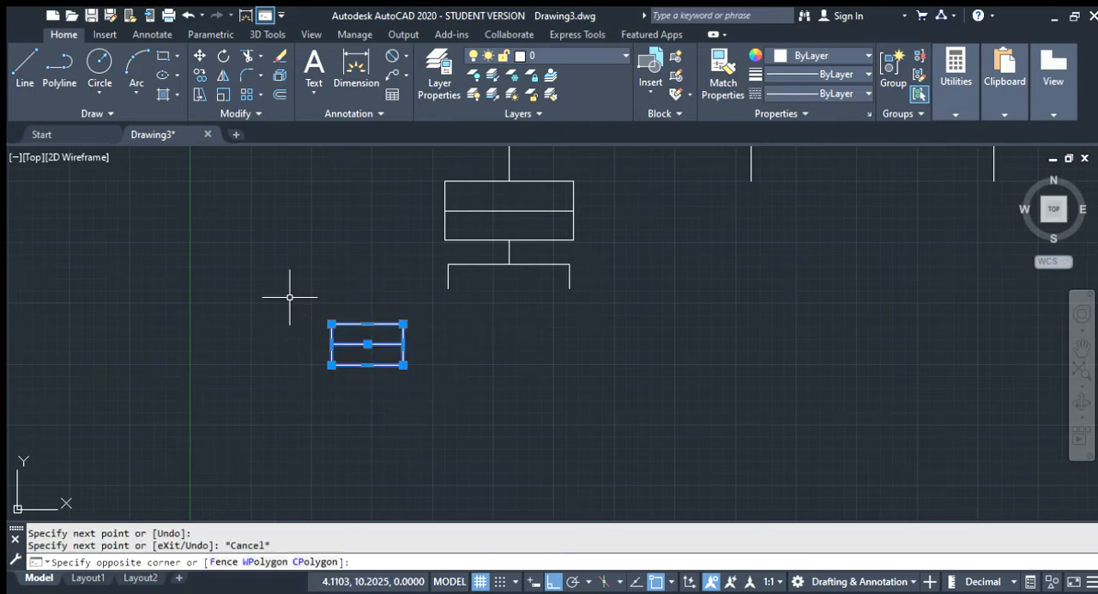
pyautogui.click(201, 57)
pyautogui.click(403, 324)
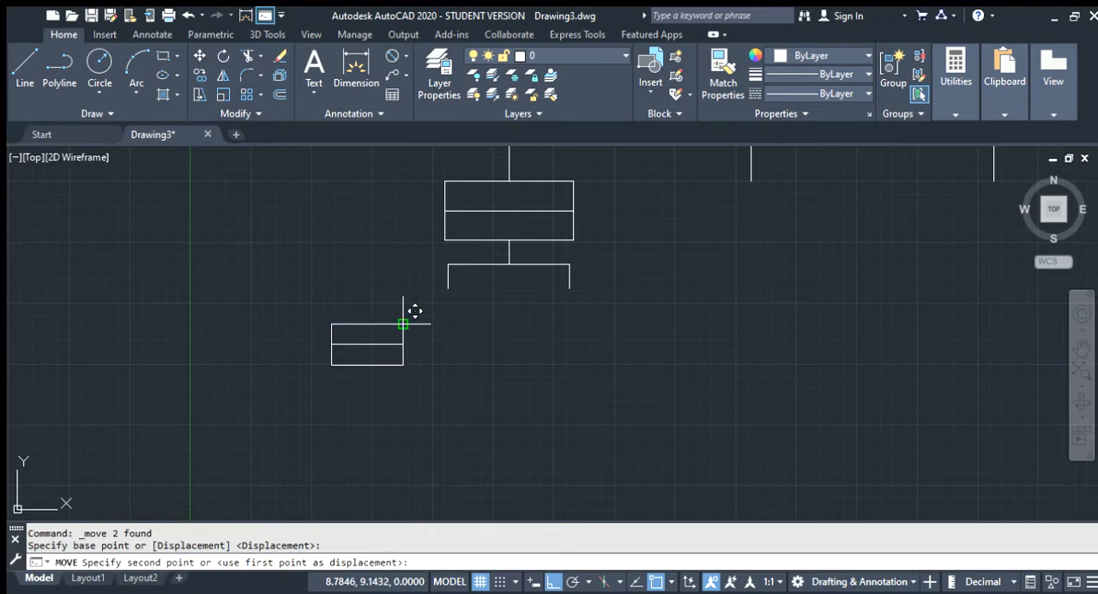
pyautogui.click(445, 318)
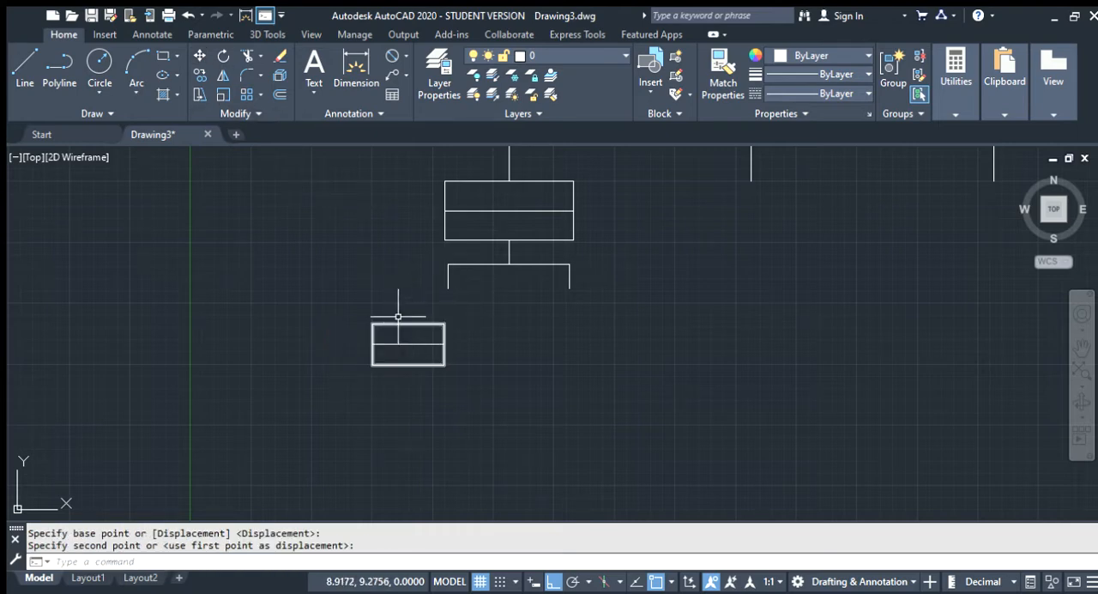
# Move the small divided box by its top-edge midpoint onto the lower end of the sub-branch's left drop
pyautogui.click(466, 385)
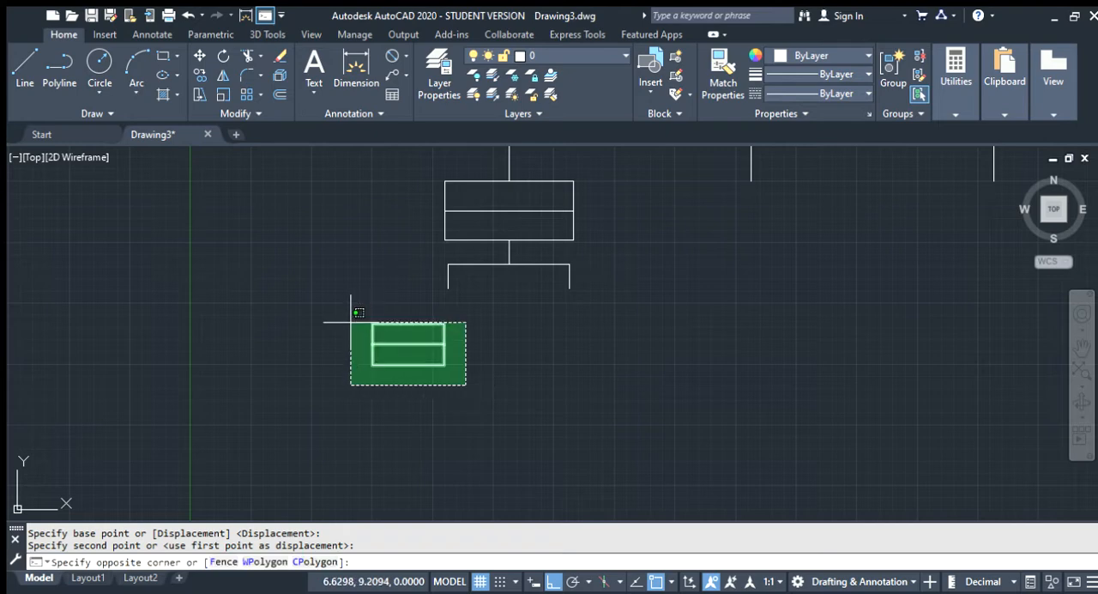
pyautogui.click(351, 323)
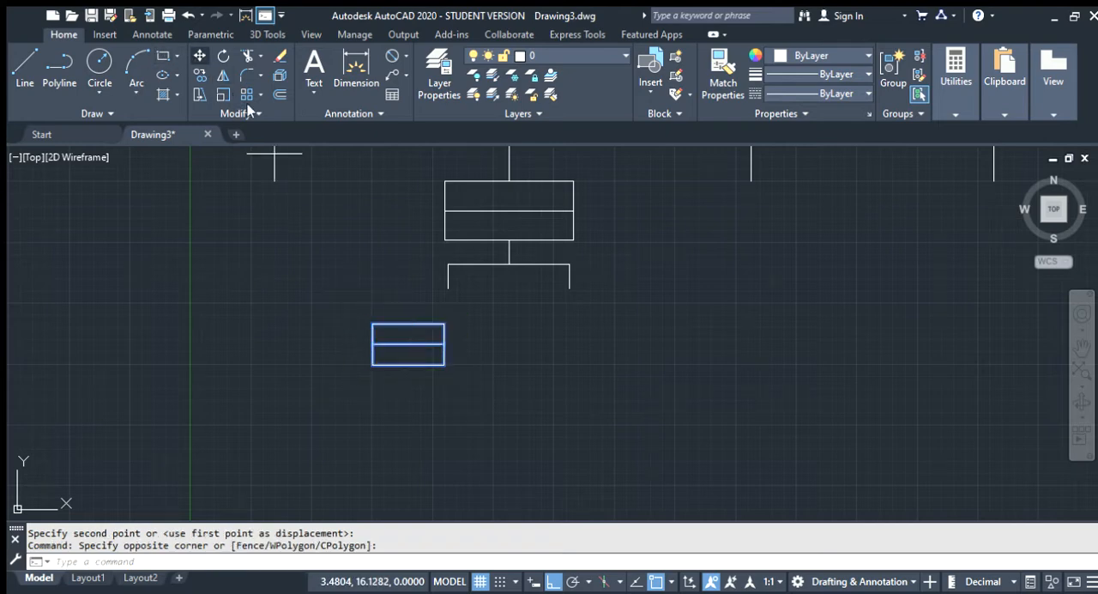
pyautogui.click(199, 55)
pyautogui.click(408, 323)
pyautogui.click(448, 289)
pyautogui.click(448, 288)
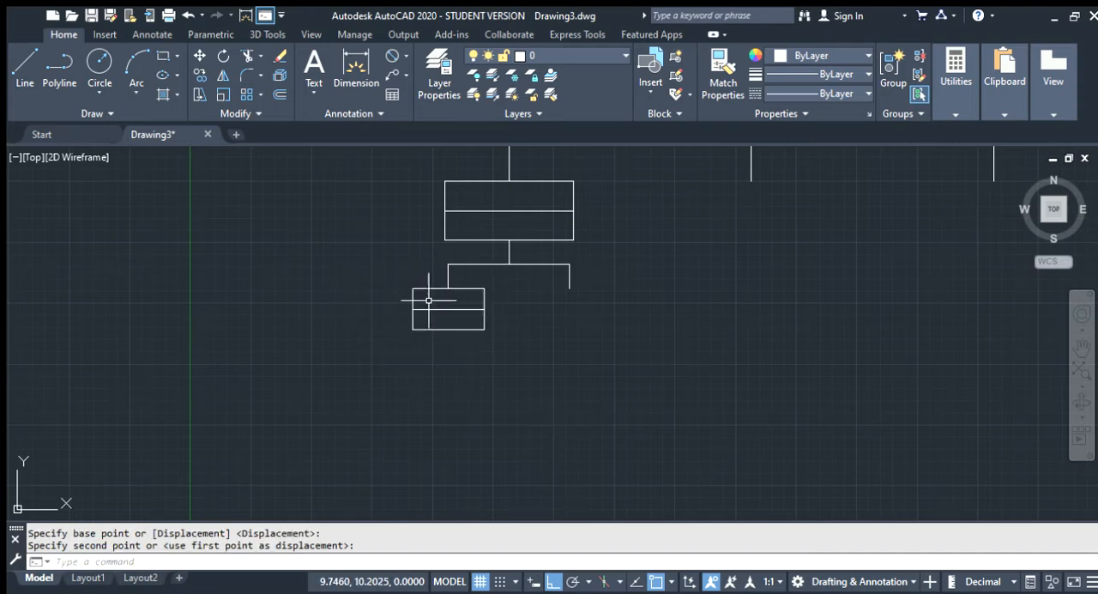
pyautogui.press('Escape')
pyautogui.press('Escape')
# Copy the small divided box and paste the copy just below the sub-branch's right drop
pyautogui.click(510, 352)
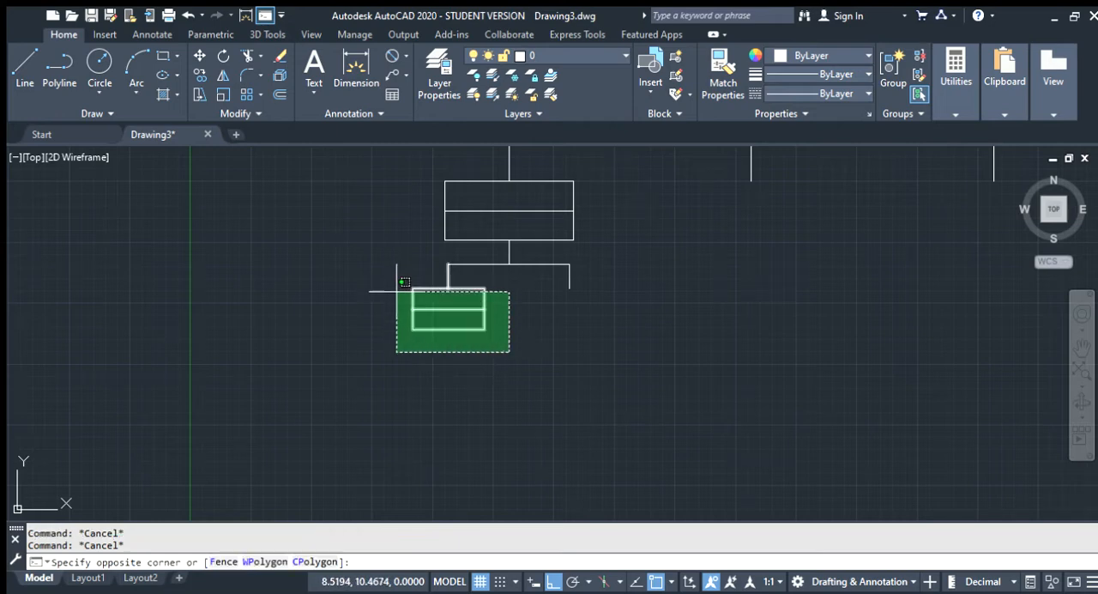
pyautogui.press('Escape')
pyautogui.click(402, 276)
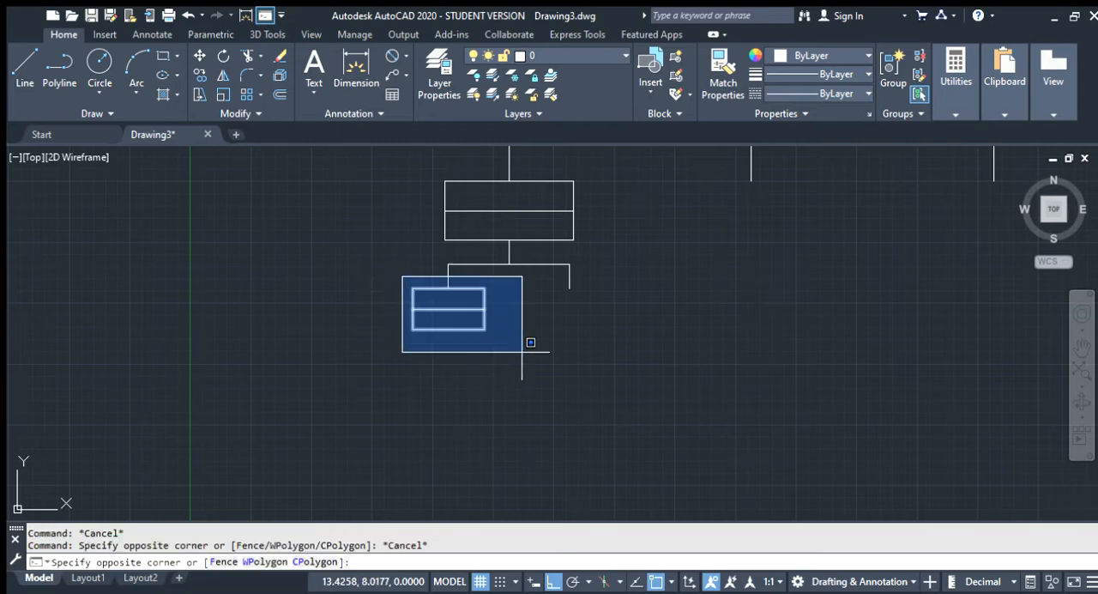
pyautogui.click(508, 358)
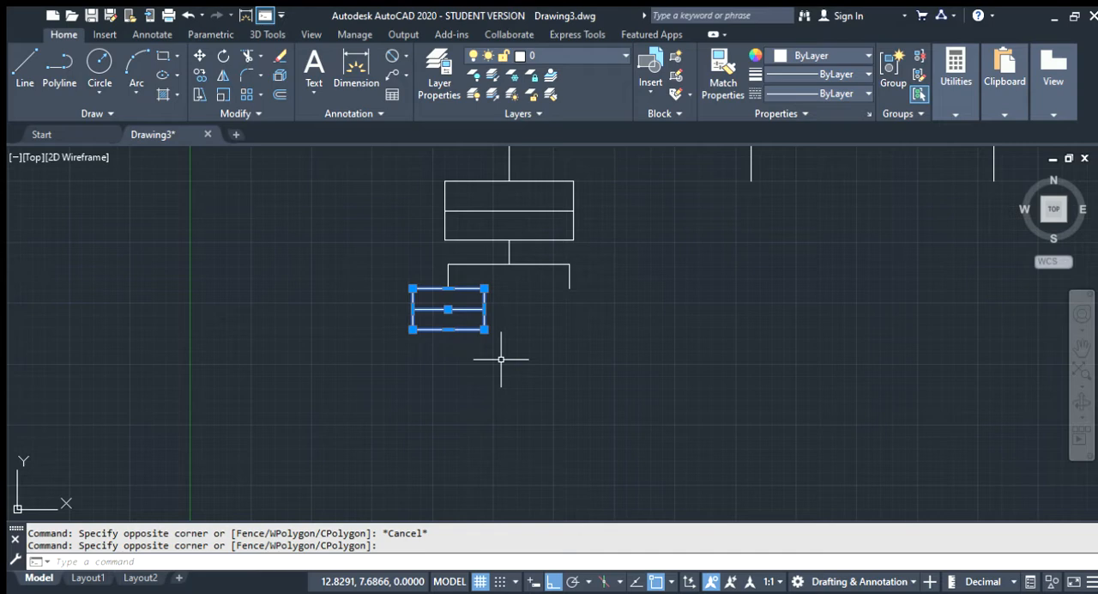
pyautogui.hotkey('ctrl', 'c')
pyautogui.hotkey('ctrl', 'v')
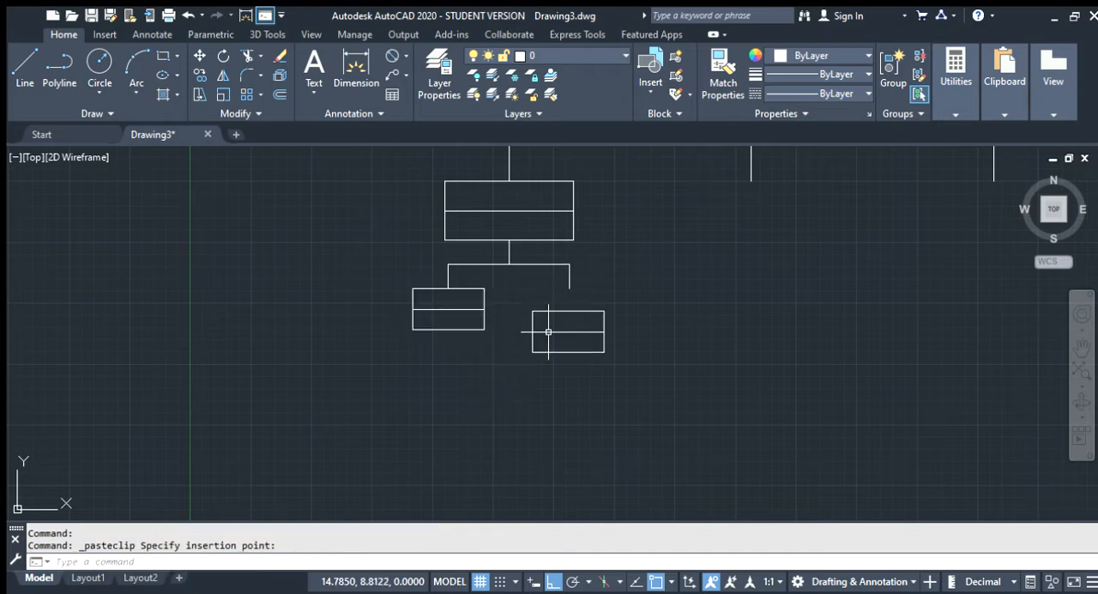
pyautogui.press('Escape')
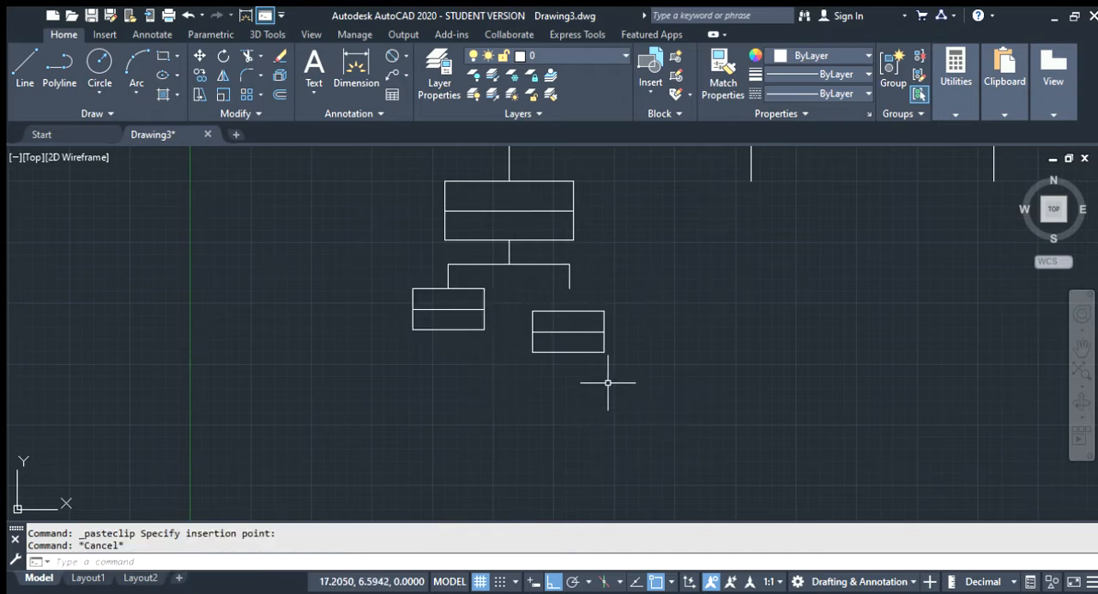
# Move the pasted divided box by its top-edge midpoint onto the lower end of the right drop
pyautogui.click(616, 372)
pyautogui.click(518, 306)
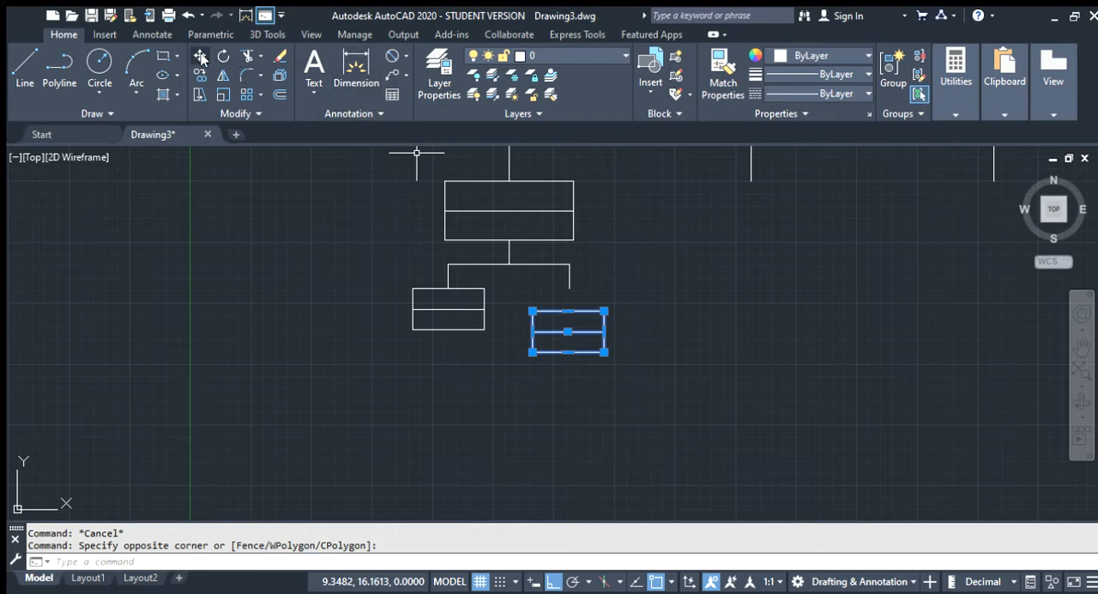
pyautogui.click(200, 56)
pyautogui.click(568, 311)
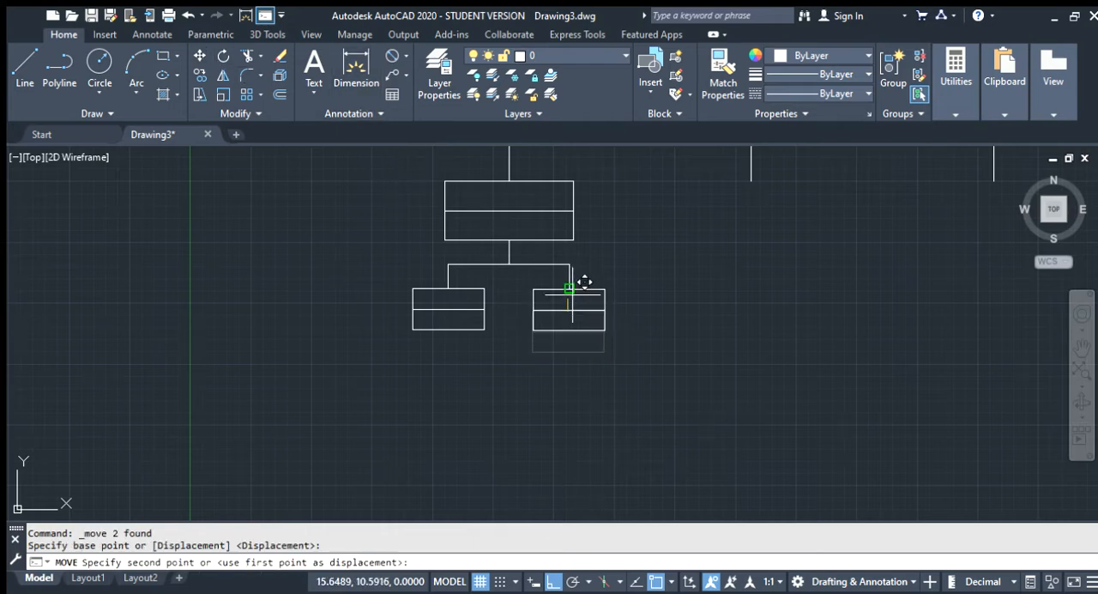
pyautogui.click(569, 288)
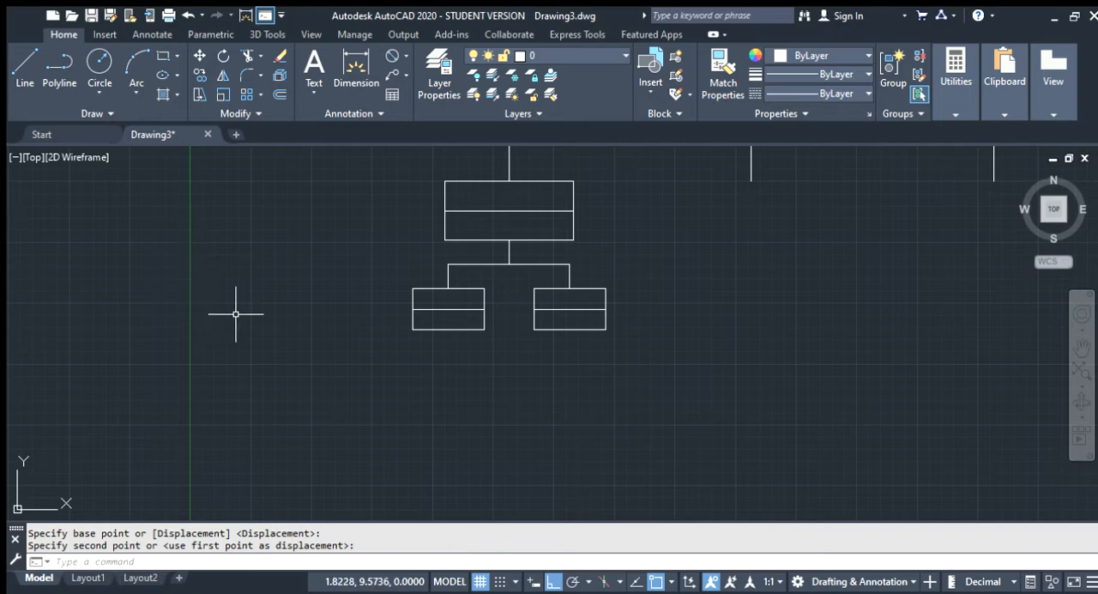
# Draw a line along the left small box's bottom edge from its lower-right corner to the edge's midpoint
pyautogui.write('1')
pyautogui.press('Return')
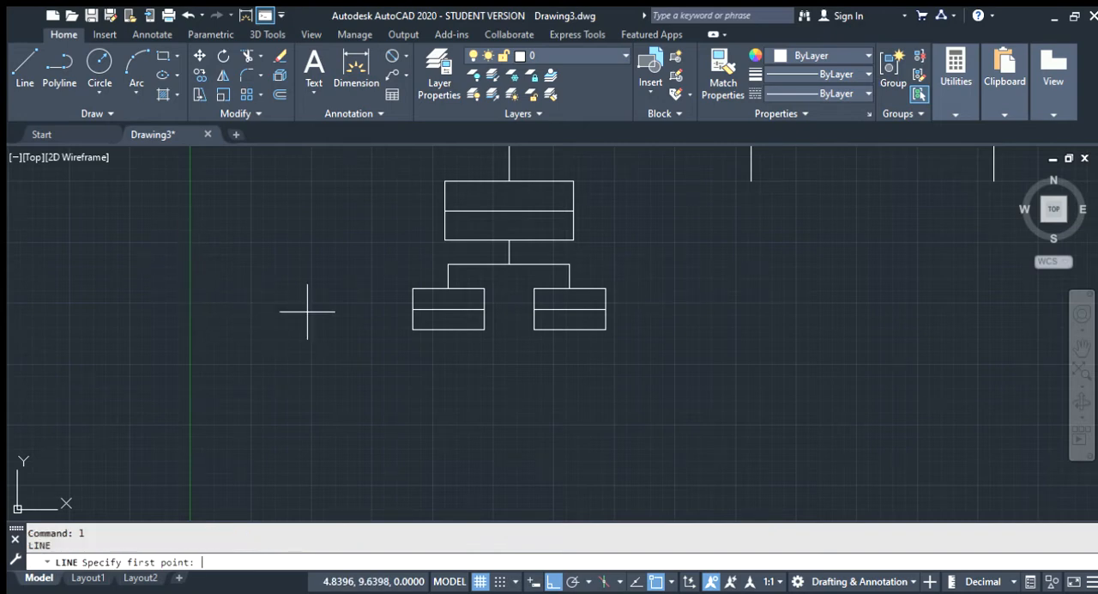
pyautogui.click(484, 329)
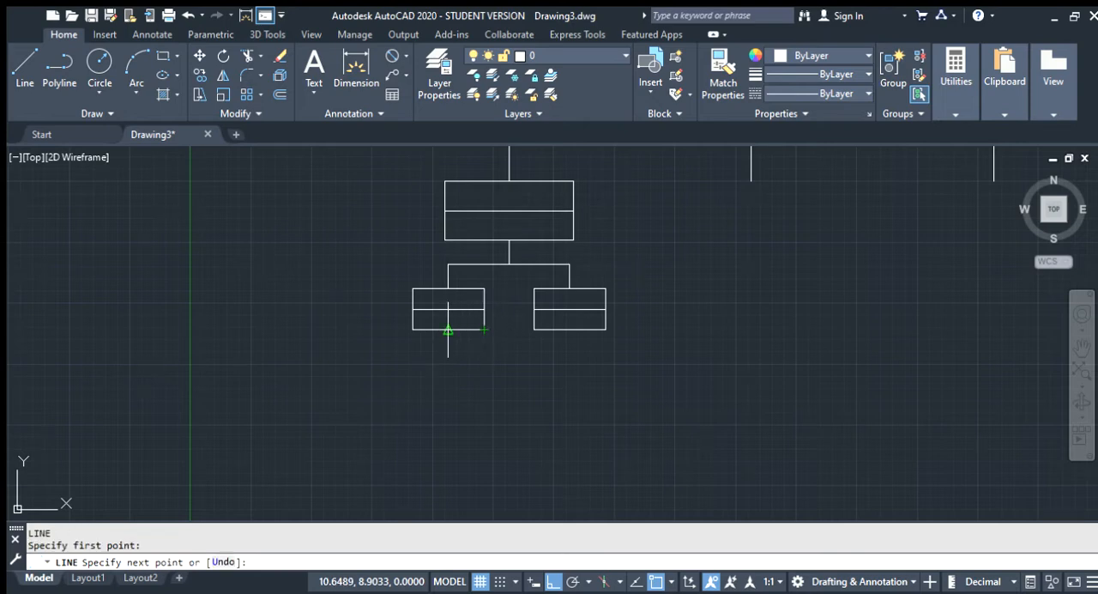
pyautogui.click(448, 330)
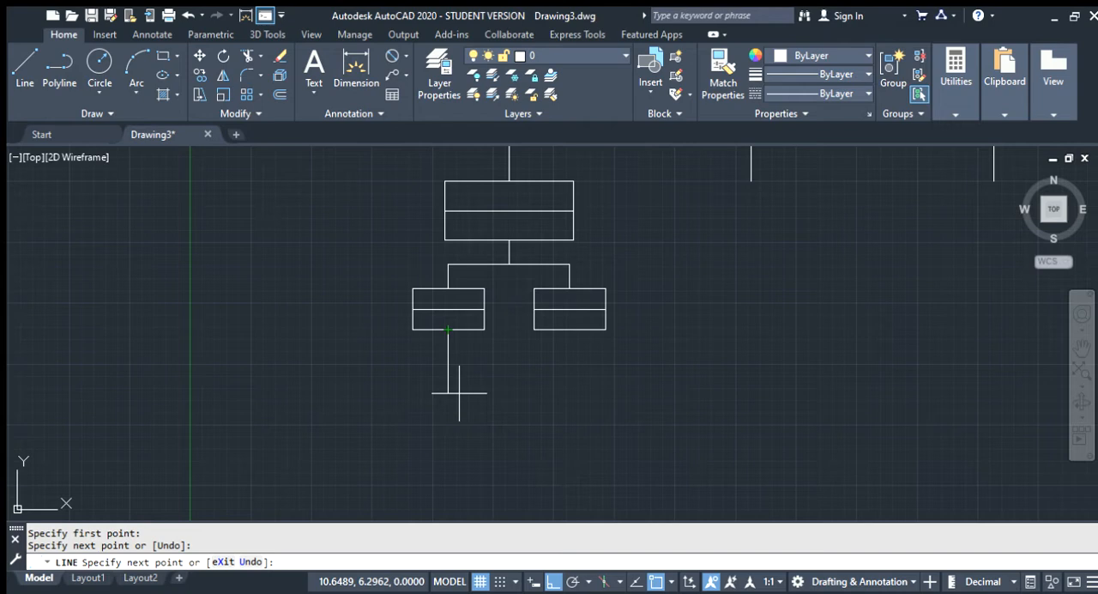
pyautogui.press('Return')
pyautogui.press('Return')
# From the midpoint of the bottom-edge line, draw a line 8 units down and 1 unit to the left
pyautogui.click(467, 330)
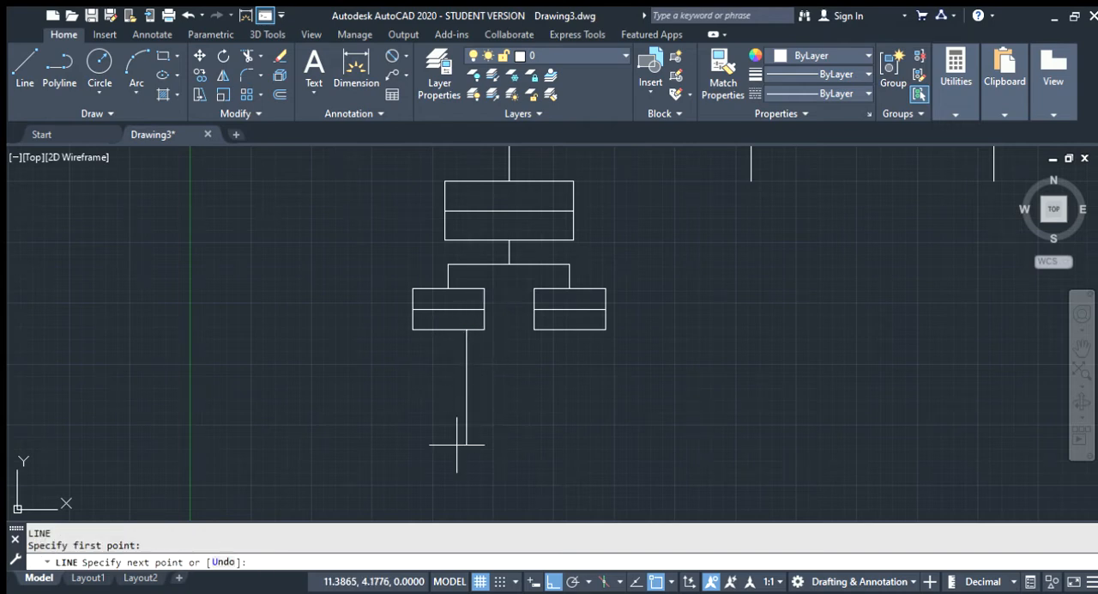
pyautogui.scroll(-3, 457, 445)
pyautogui.scroll(3, 441, 392)
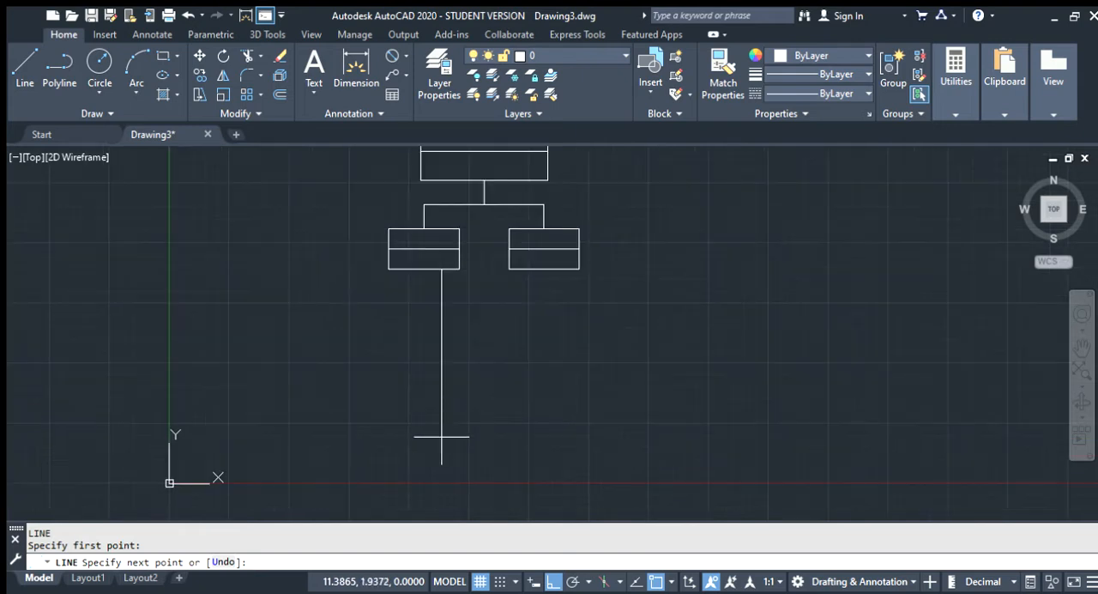
pyautogui.click(442, 472)
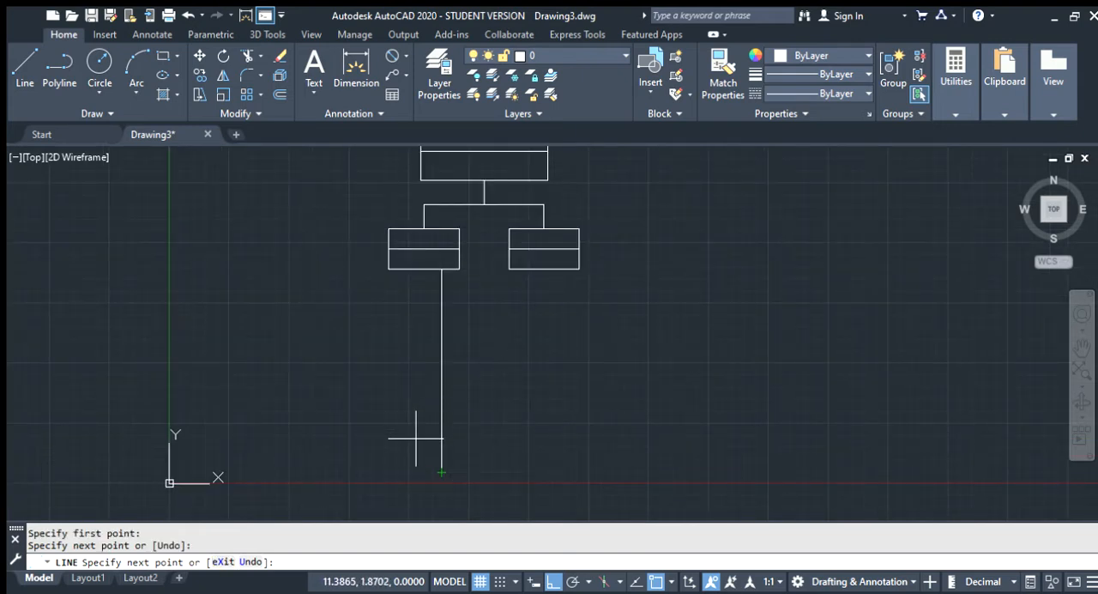
pyautogui.hotkey('ctrl', 'z')
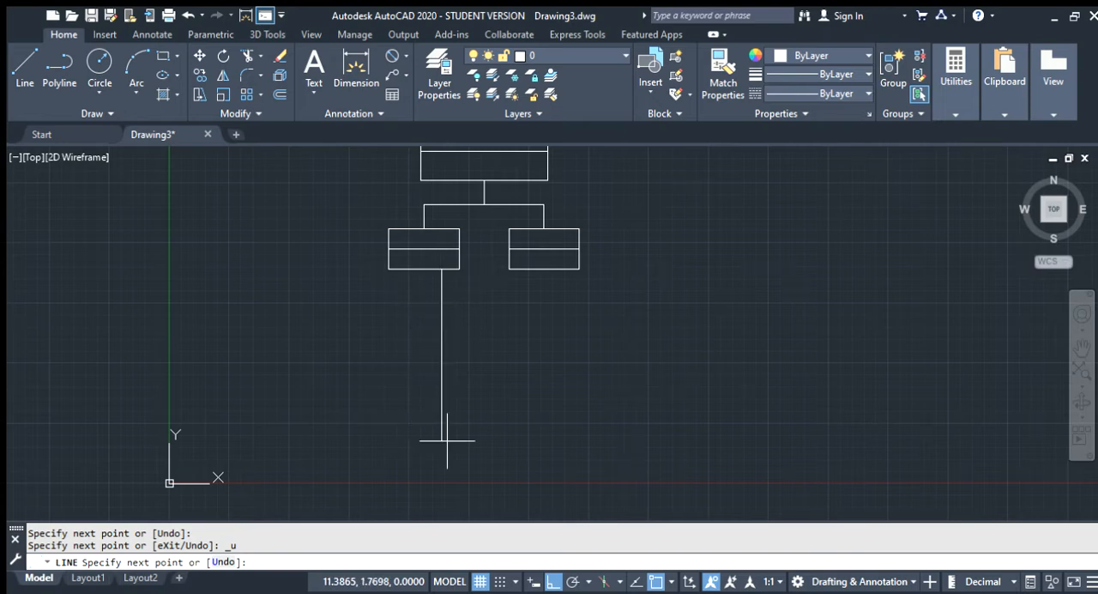
pyautogui.press('Return')
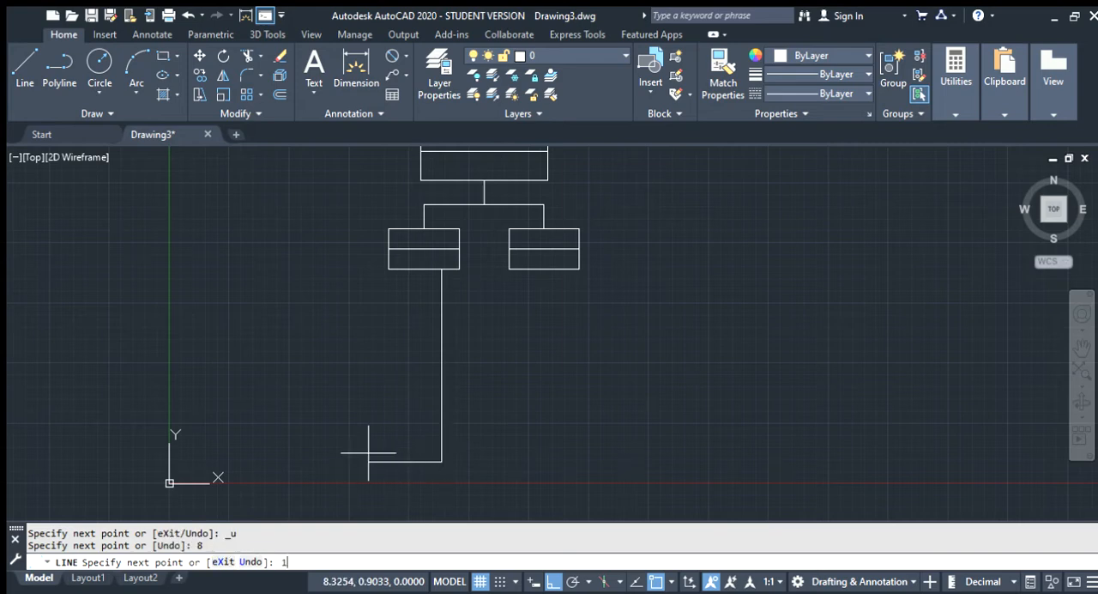
pyautogui.write('1')
pyautogui.press('Return')
# Draw a 1-unit horizontal line to the left from the midpoint of the long vertical line
pyautogui.press('Return')
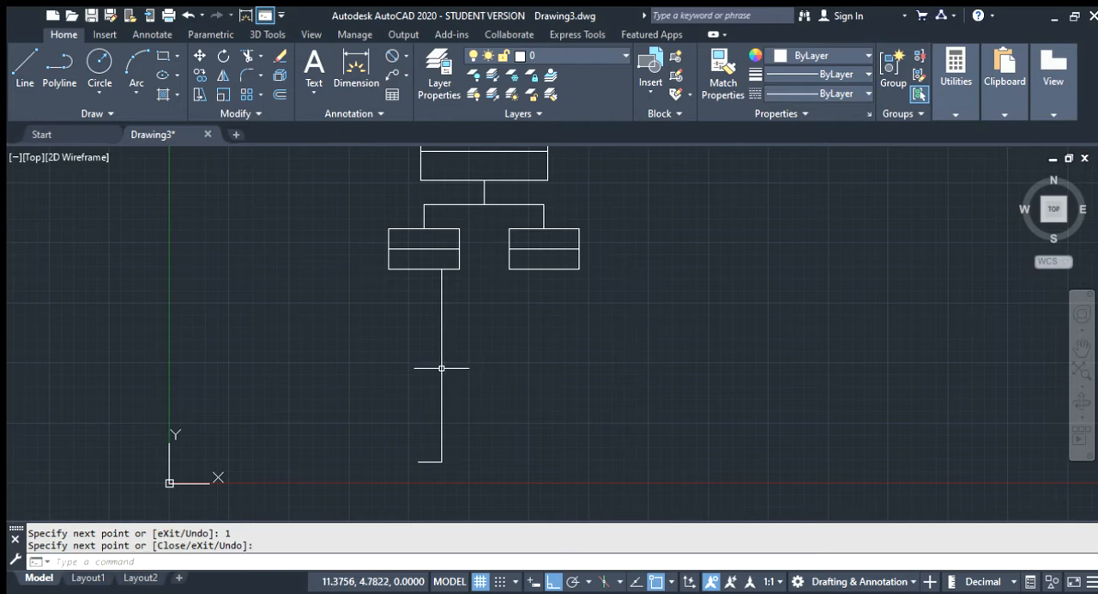
pyautogui.press('Return')
pyautogui.click(442, 365)
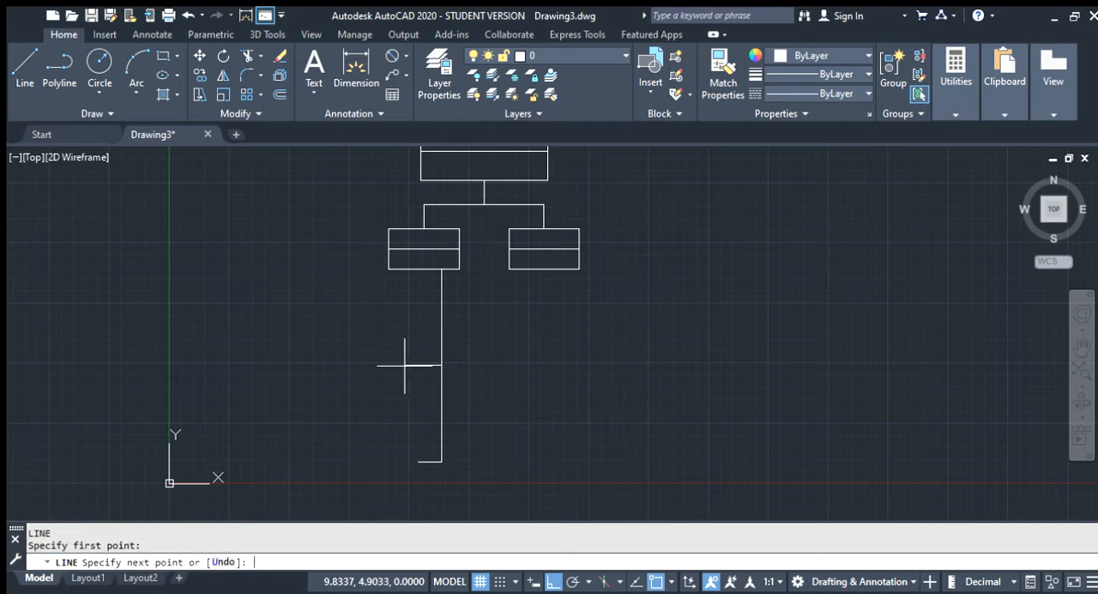
pyautogui.write('1')
pyautogui.press('Return')
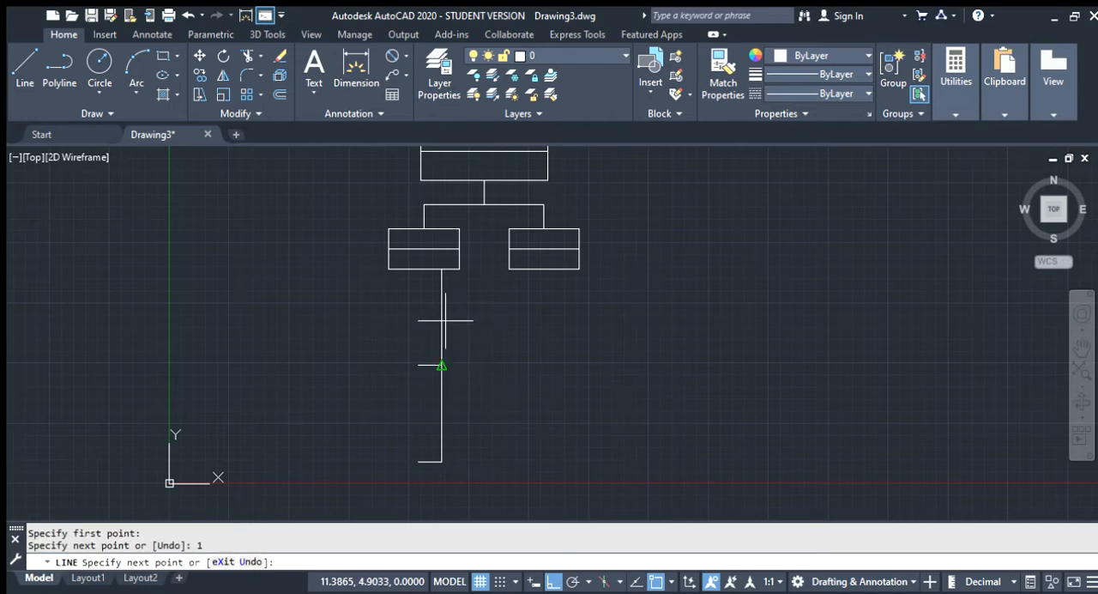
pyautogui.press('Return')
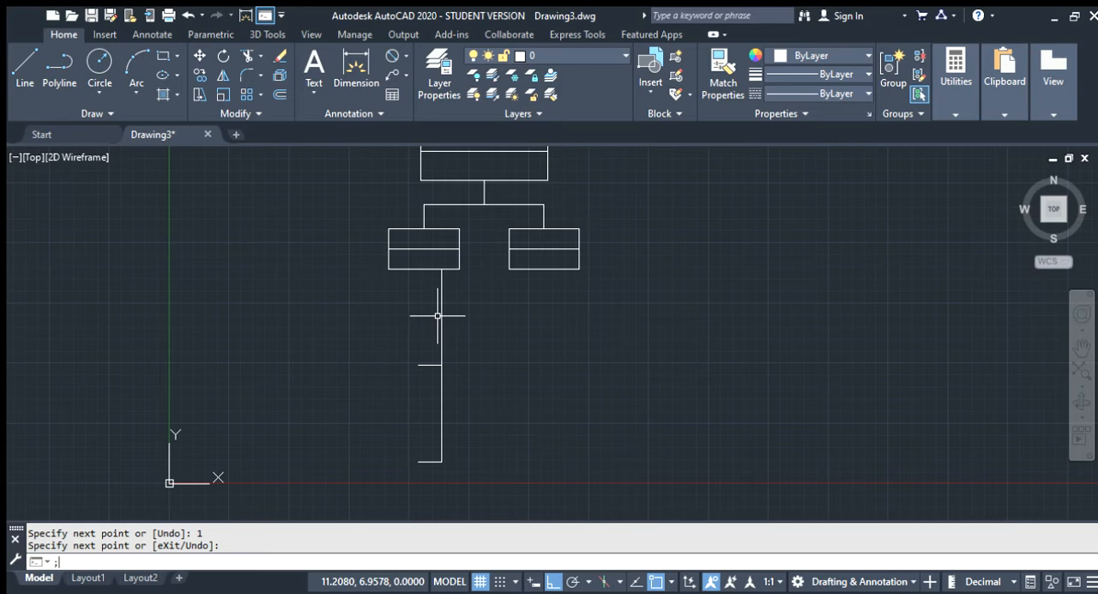
# Trace the vertical's upper half from its middle to the box, return to that segment's midpoint, and draw a 1-unit line left
pyautogui.press('Return')
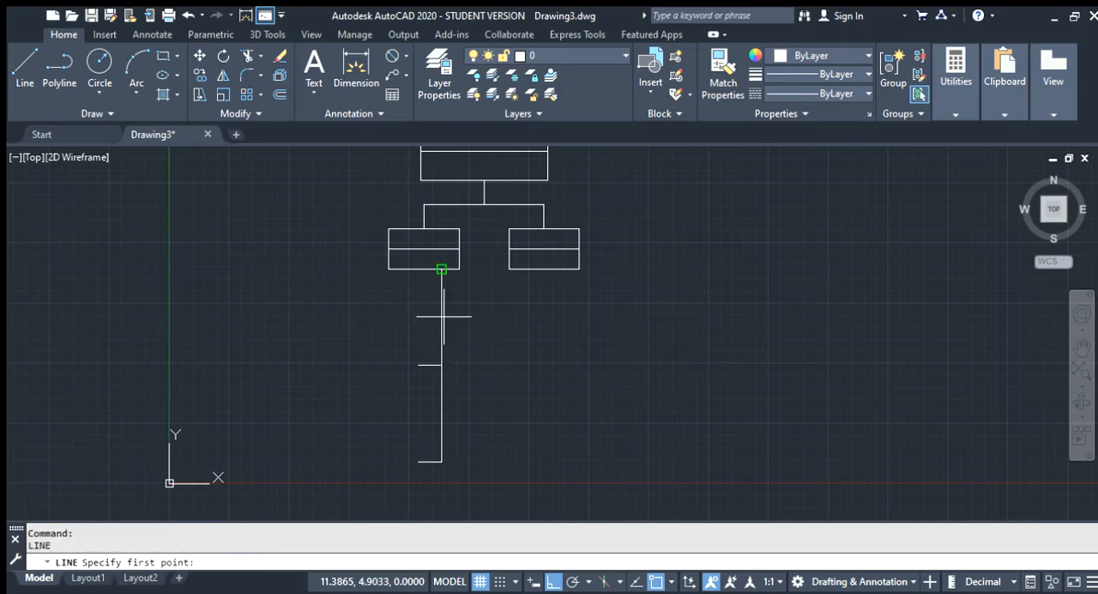
pyautogui.click(441, 365)
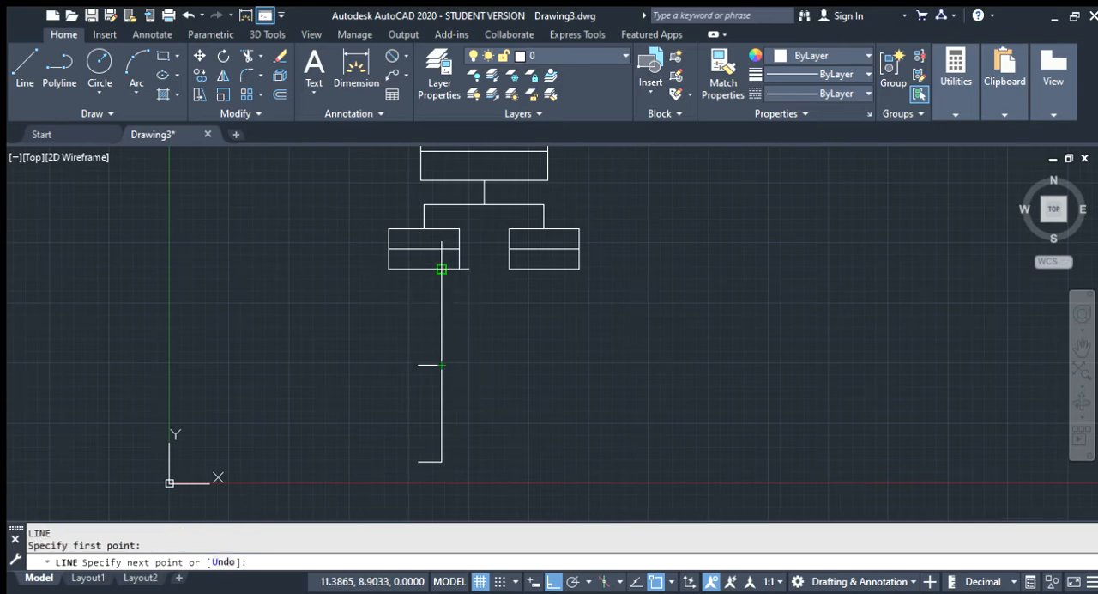
pyautogui.click(441, 269)
pyautogui.click(440, 317)
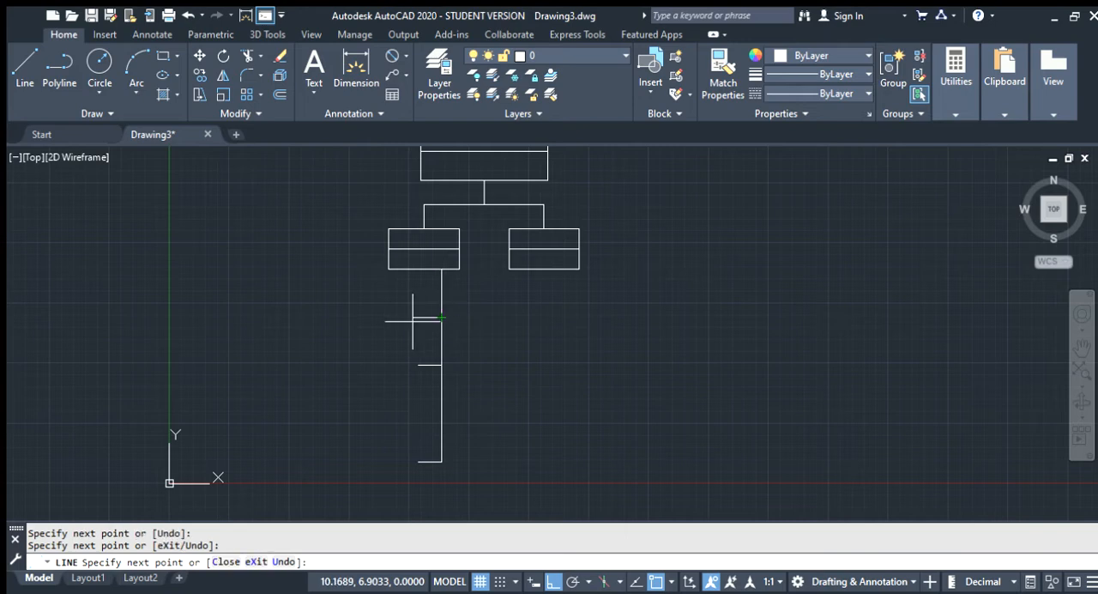
pyautogui.write('1')
pyautogui.press('Return')
# Trace the vertical's lower half from its middle to the bottom end, return to that segment's midpoint, and draw a 1-unit line left
pyautogui.press('Return')
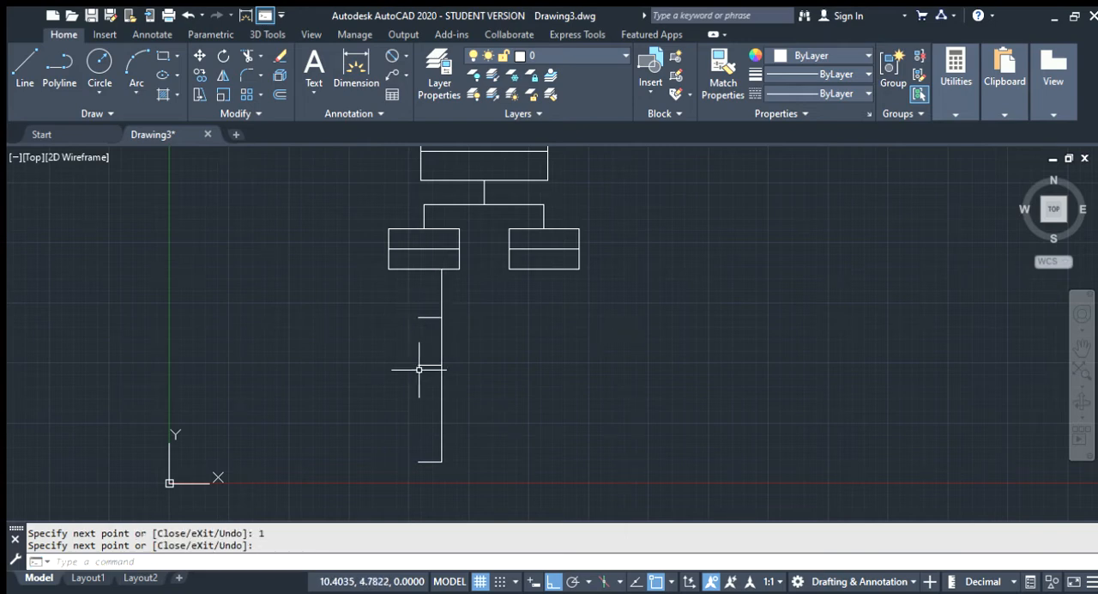
pyautogui.press('Return')
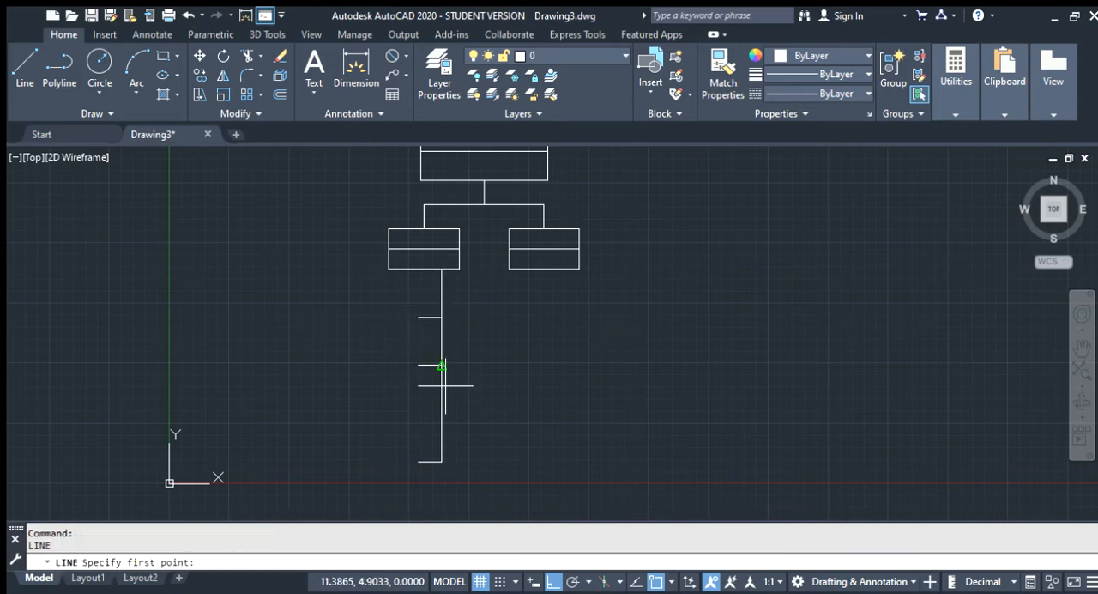
pyautogui.click(441, 367)
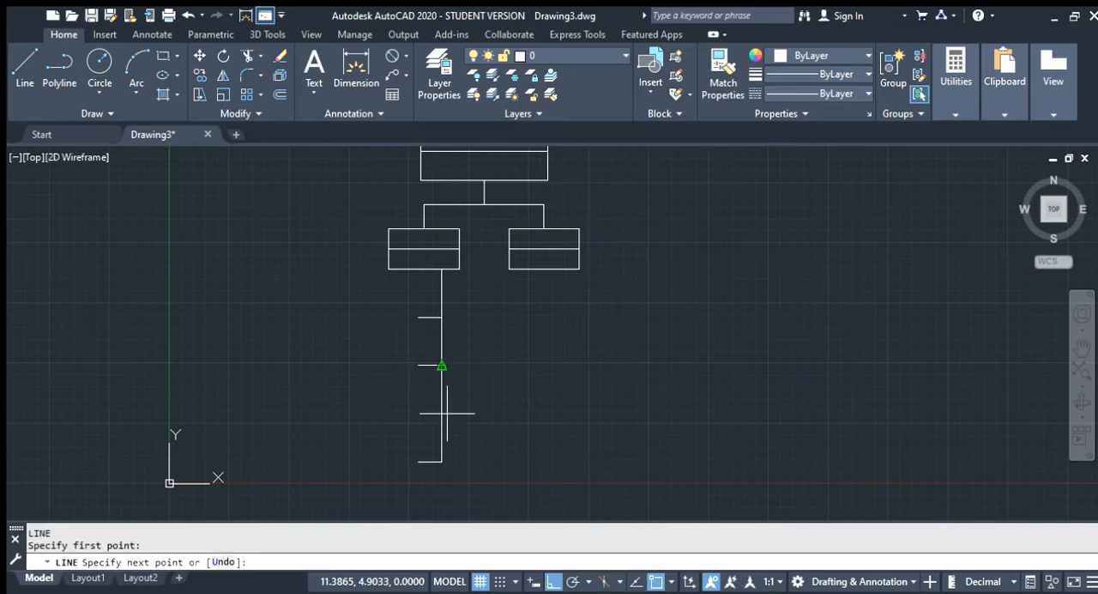
pyautogui.click(441, 462)
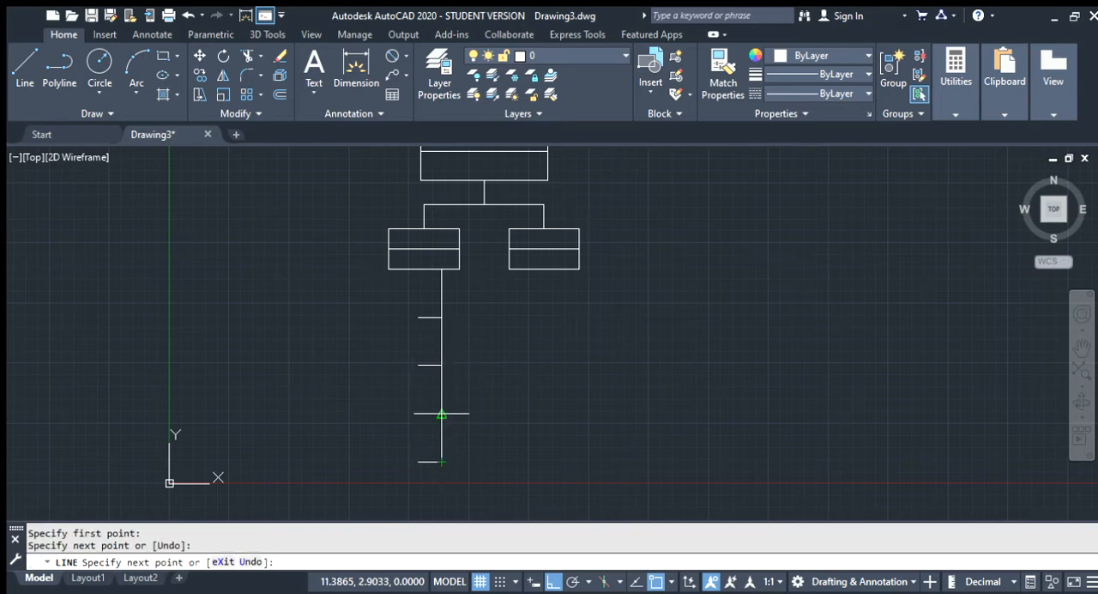
pyautogui.click(441, 414)
pyautogui.write('1')
pyautogui.press('Return')
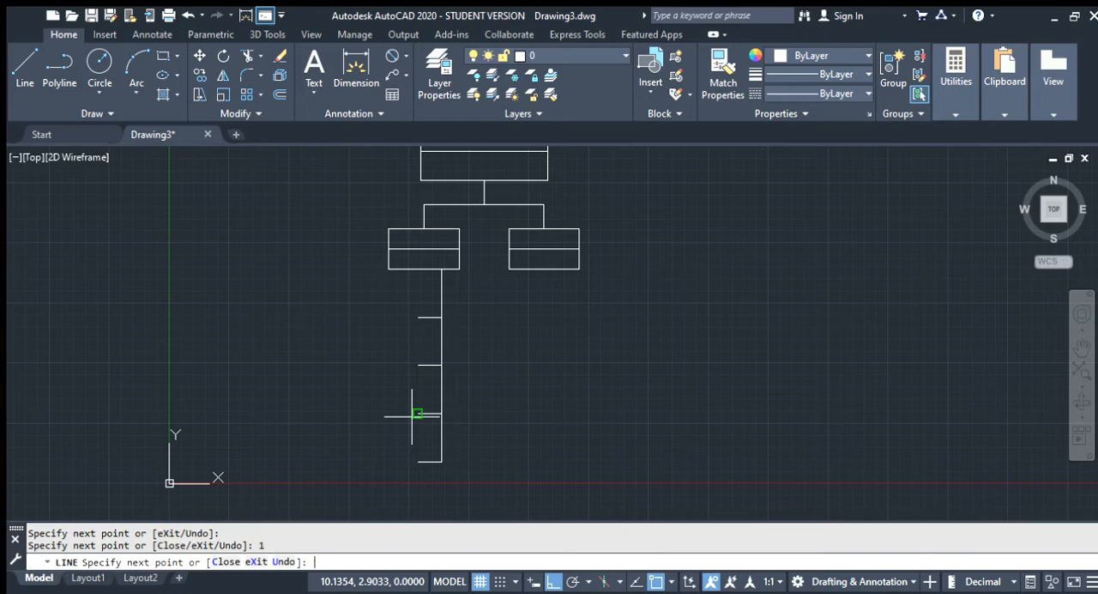
pyautogui.press('Return')
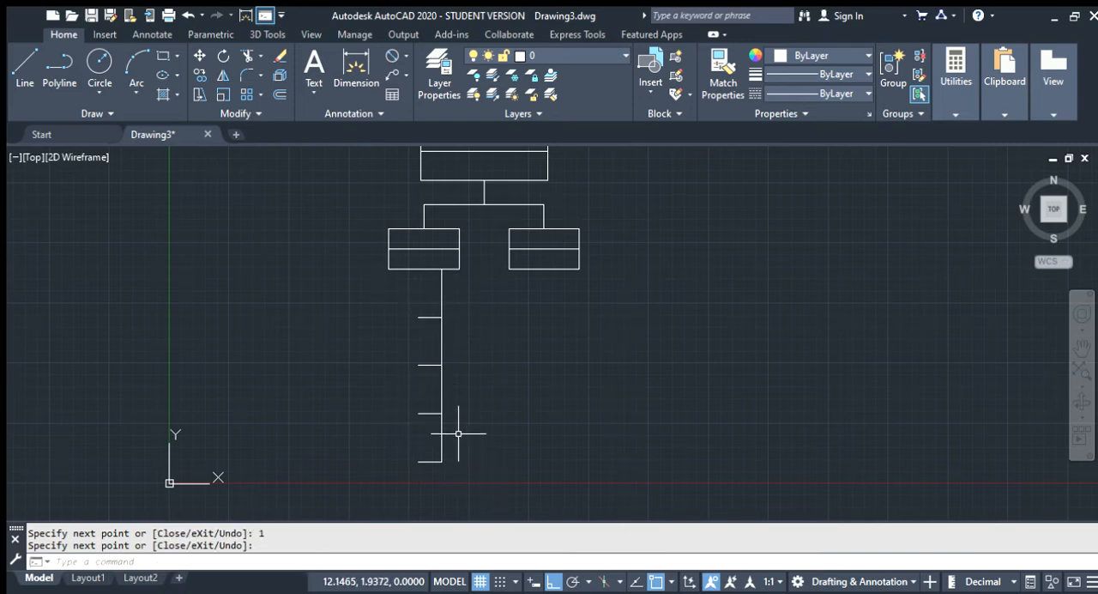
# Erase the four overlapping traced segments on the vertical stem, keeping the full-length line and its side branches
pyautogui.press('Escape')
pyautogui.click(442, 296)
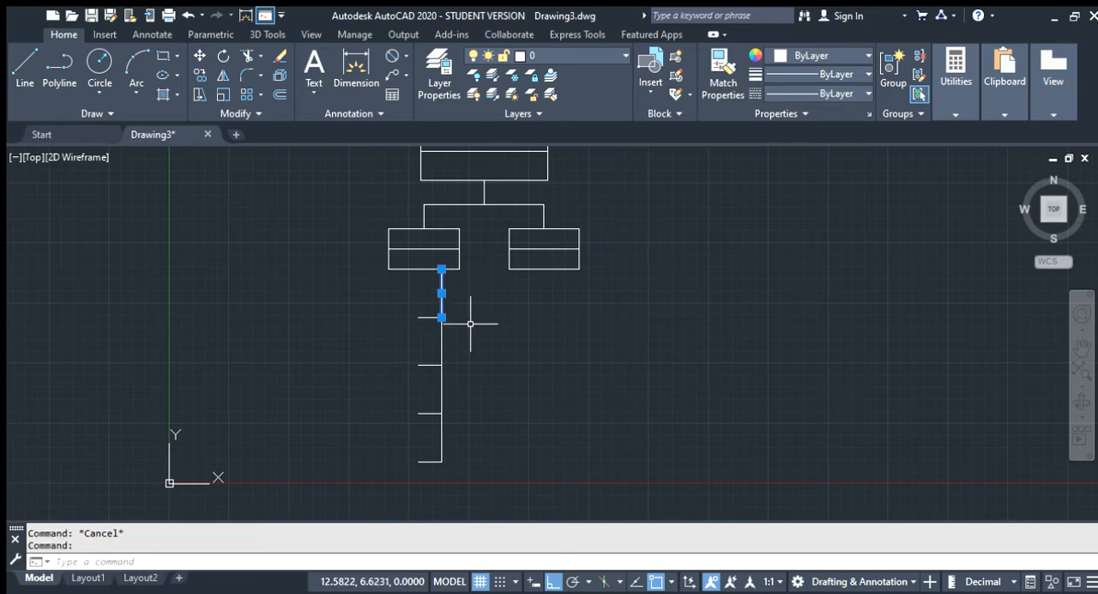
pyautogui.press('Delete')
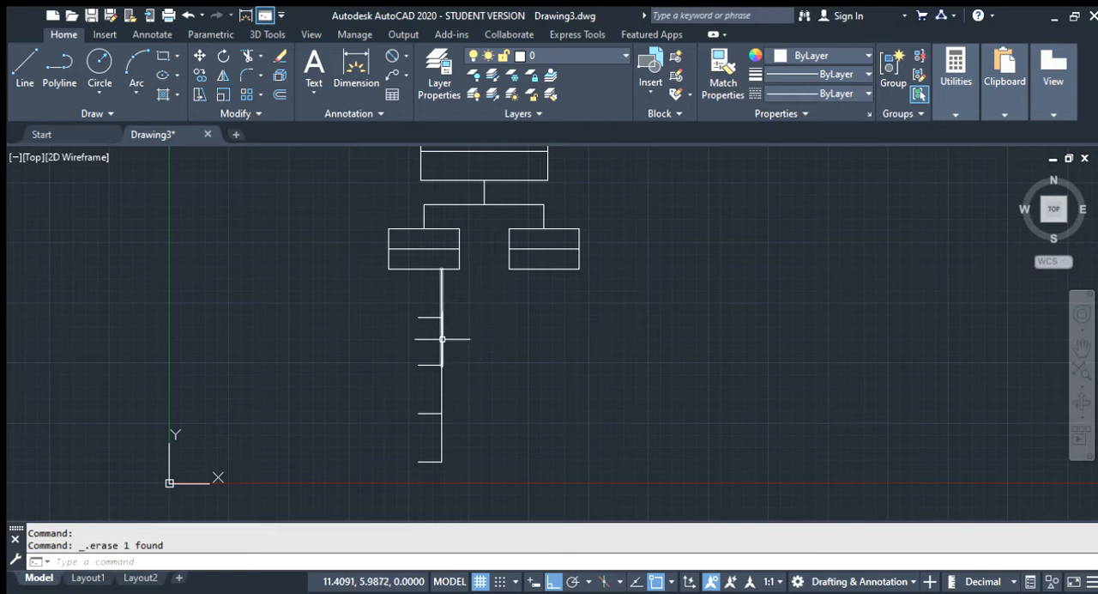
pyautogui.click(447, 342)
pyautogui.press('Delete')
pyautogui.click(437, 399)
pyautogui.press('Delete')
pyautogui.click(441, 438)
pyautogui.press('Delete')
# Try erasing the full-length vertical stem below the left sub-box, and undo the erasure
pyautogui.click(441, 383)
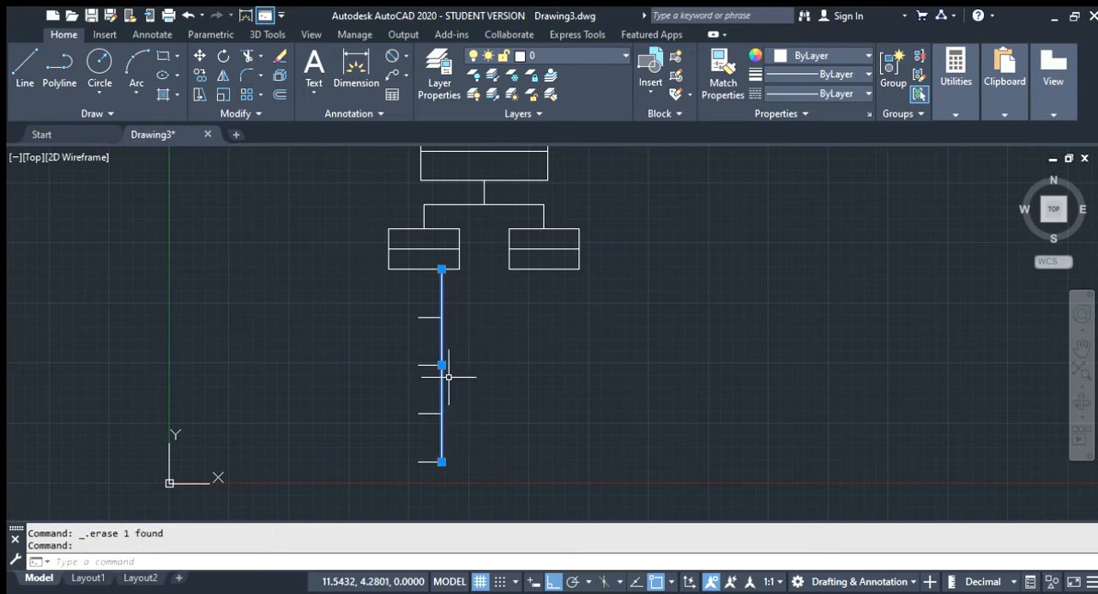
pyautogui.click(477, 343)
pyautogui.press('Escape')
pyautogui.press('Delete')
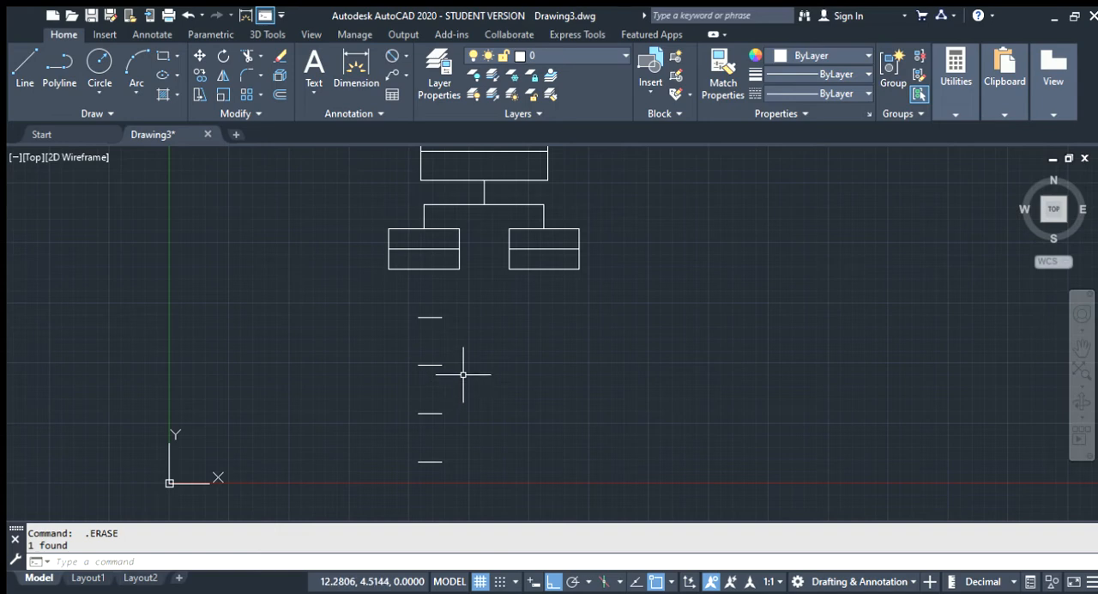
pyautogui.hotkey('ctrl', 'z')
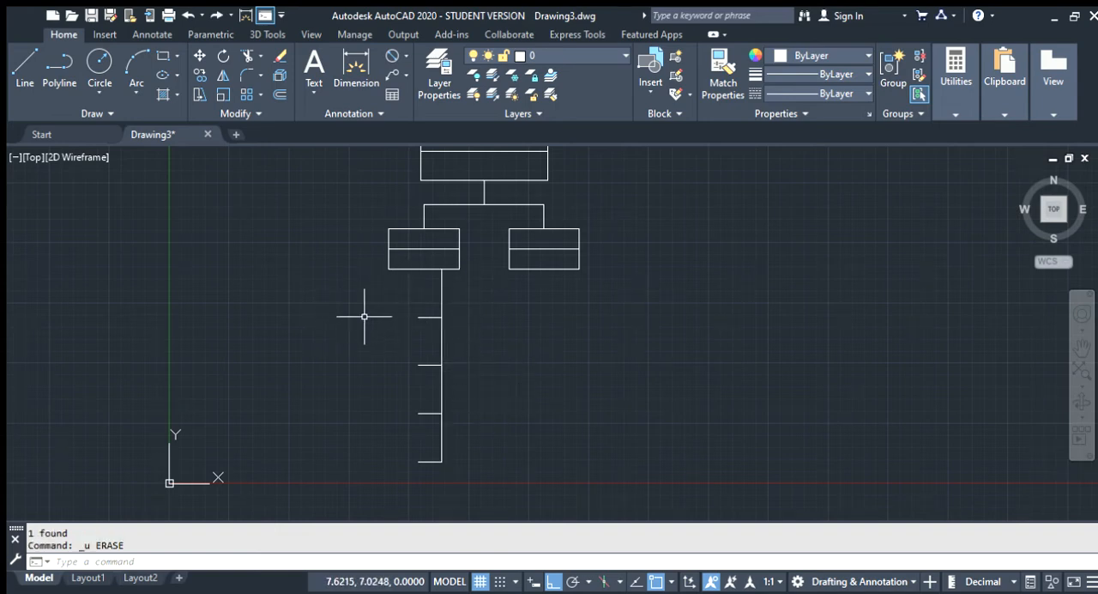
# Draw a small horizontal rectangle just left of the stem's top side branch
pyautogui.write('c')
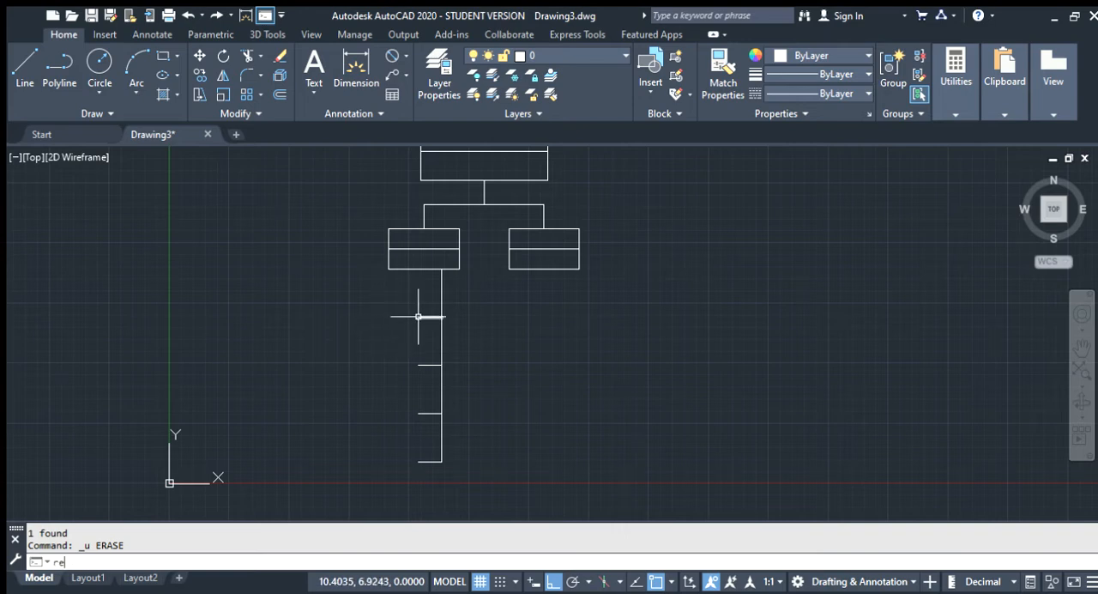
pyautogui.press('Return')
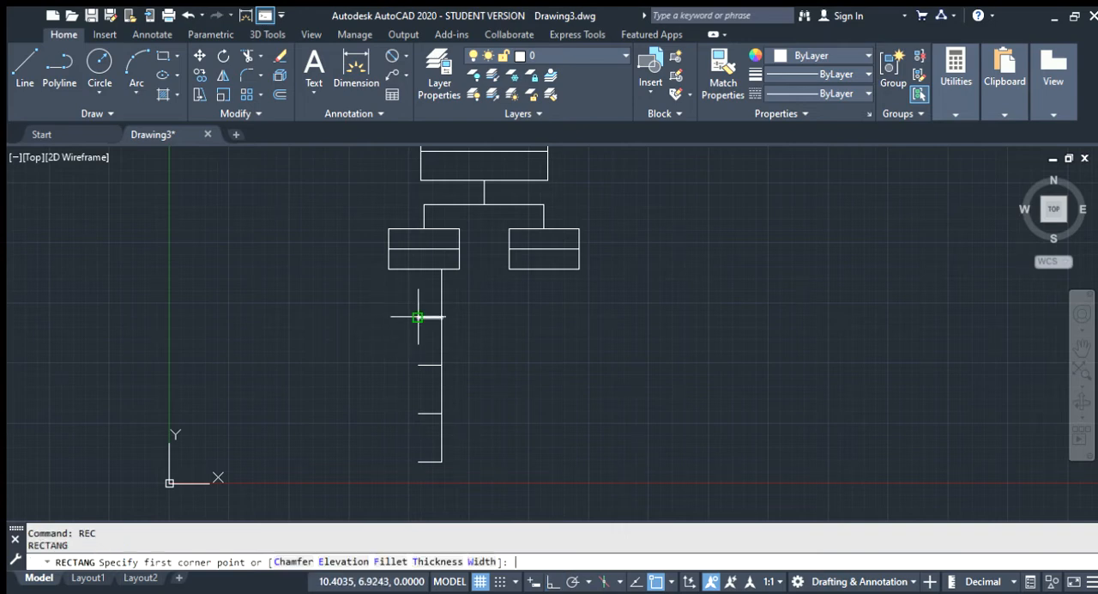
pyautogui.click(356, 306)
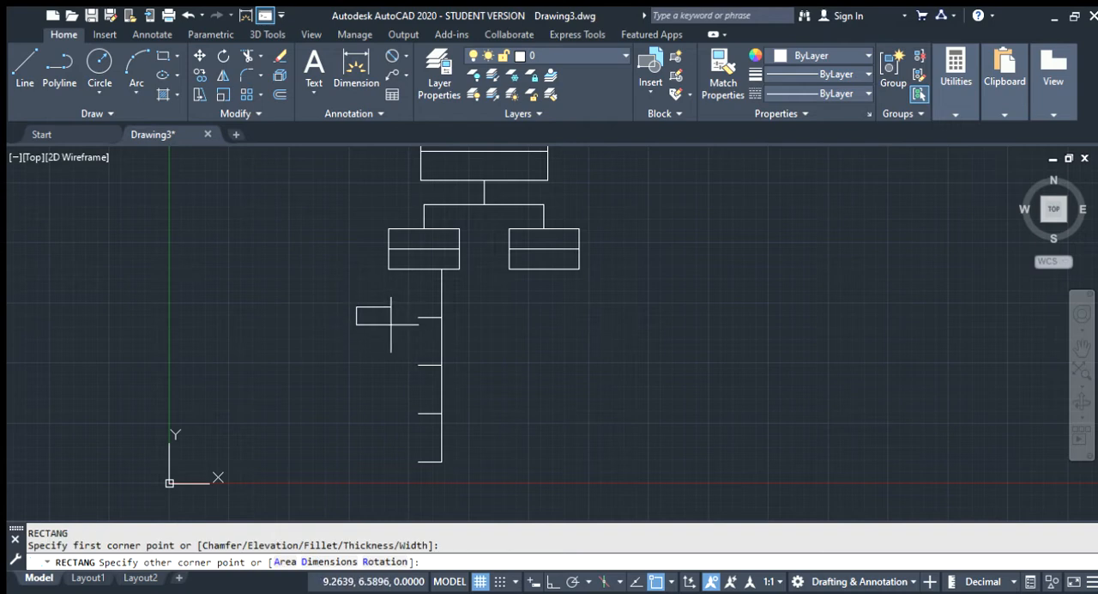
pyautogui.click(392, 322)
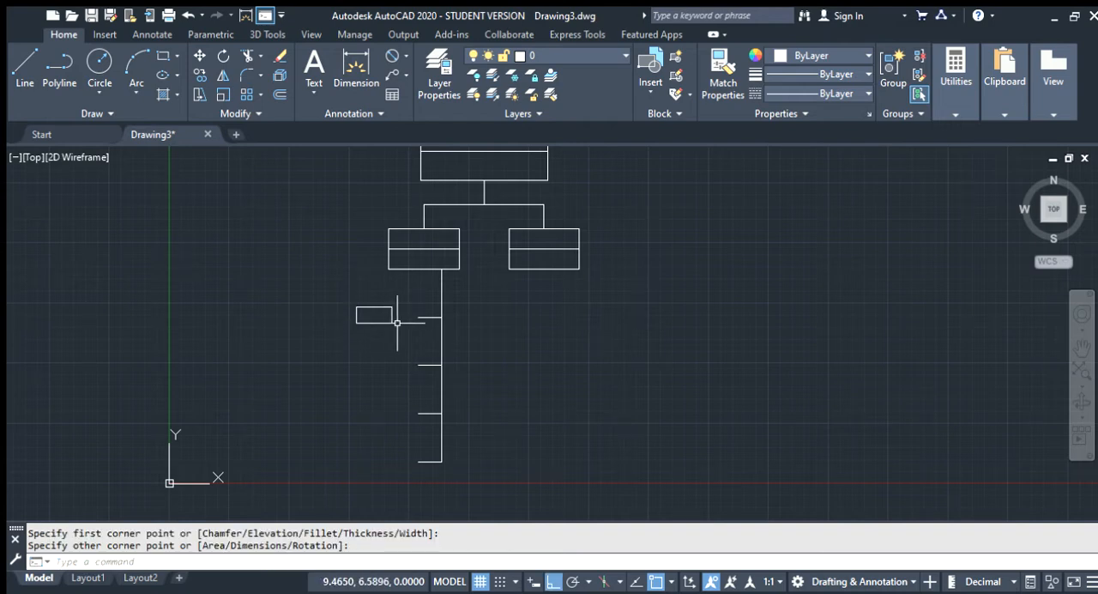
# Move the small rectangle by its right-edge midpoint onto the free end of the top side branch
pyautogui.click(198, 58)
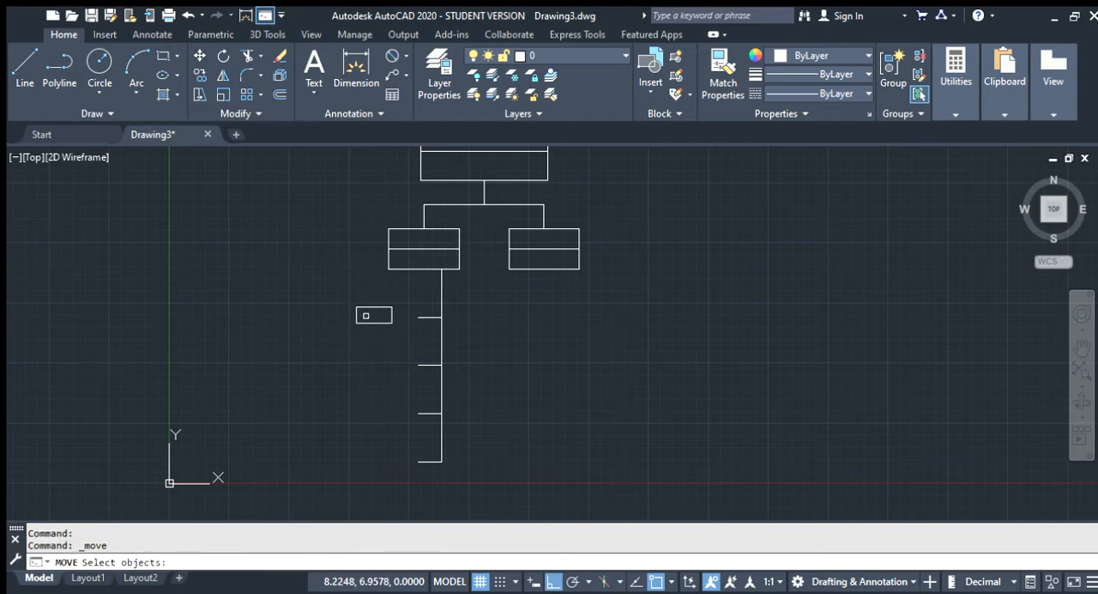
pyautogui.press('Escape')
pyautogui.moveTo(403, 339)
pyautogui.mouseDown()
pyautogui.moveTo(368, 292)
pyautogui.moveTo(326, 266)
pyautogui.mouseUp()
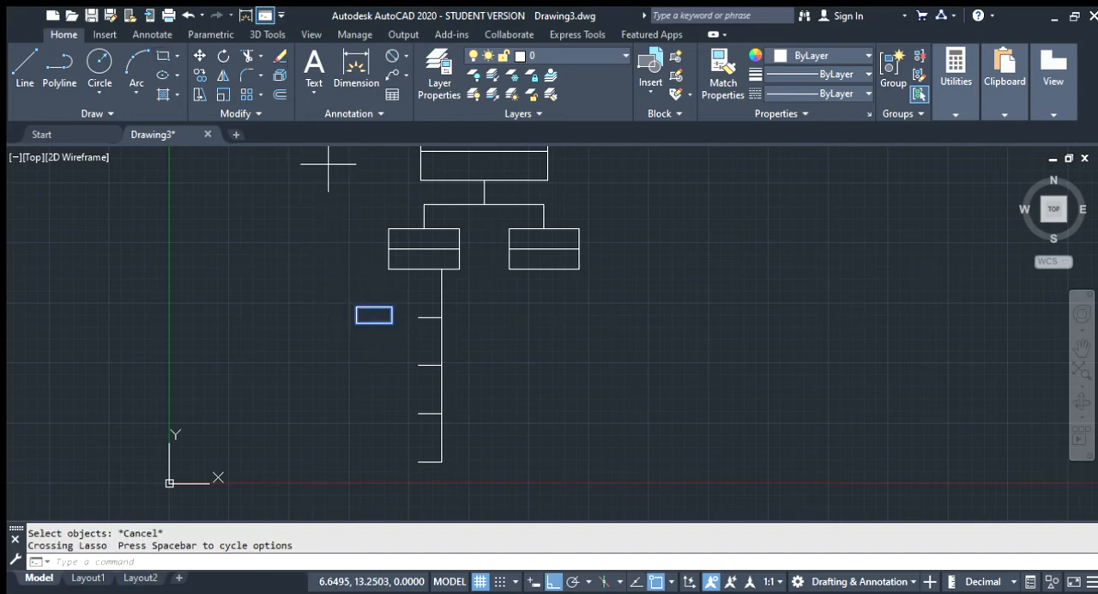
pyautogui.click(198, 58)
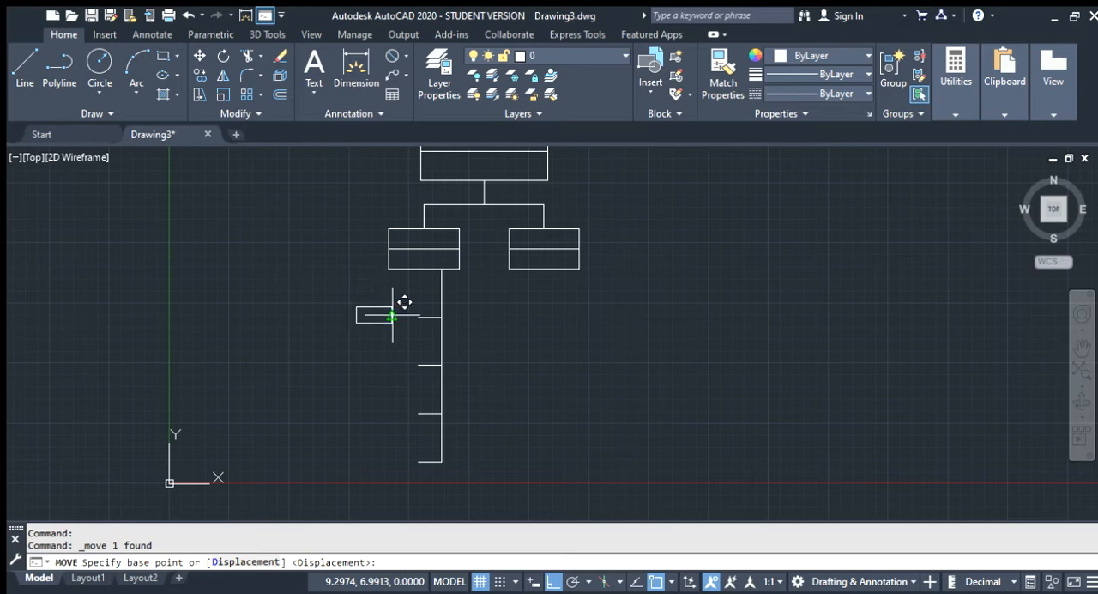
pyautogui.click(392, 316)
pyautogui.click(418, 318)
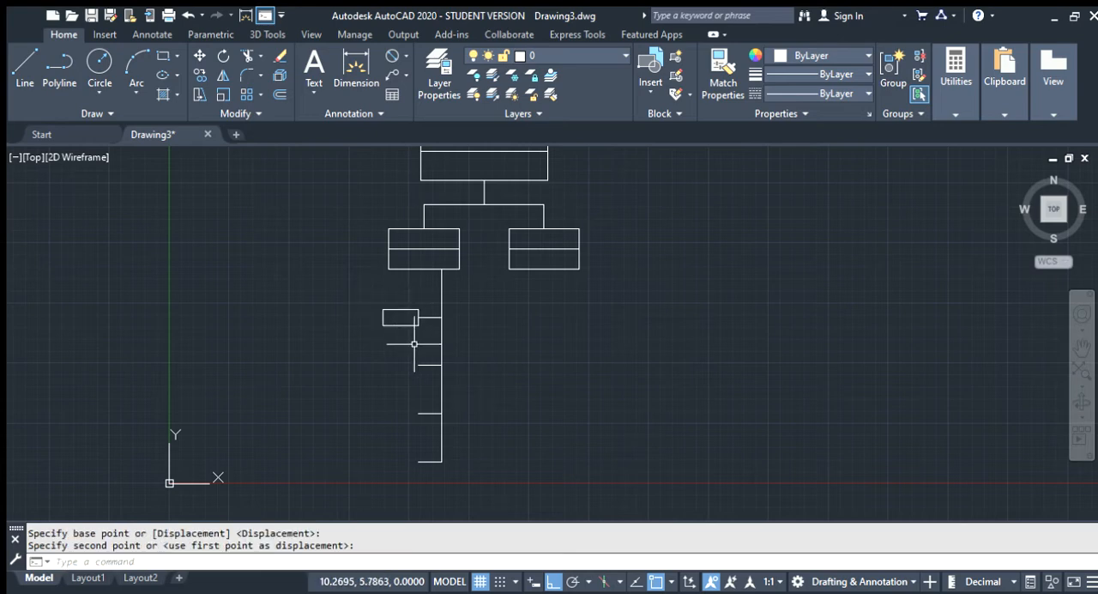
# Cut the small rectangle and paste it back beside the top side branch
pyautogui.click(383, 316)
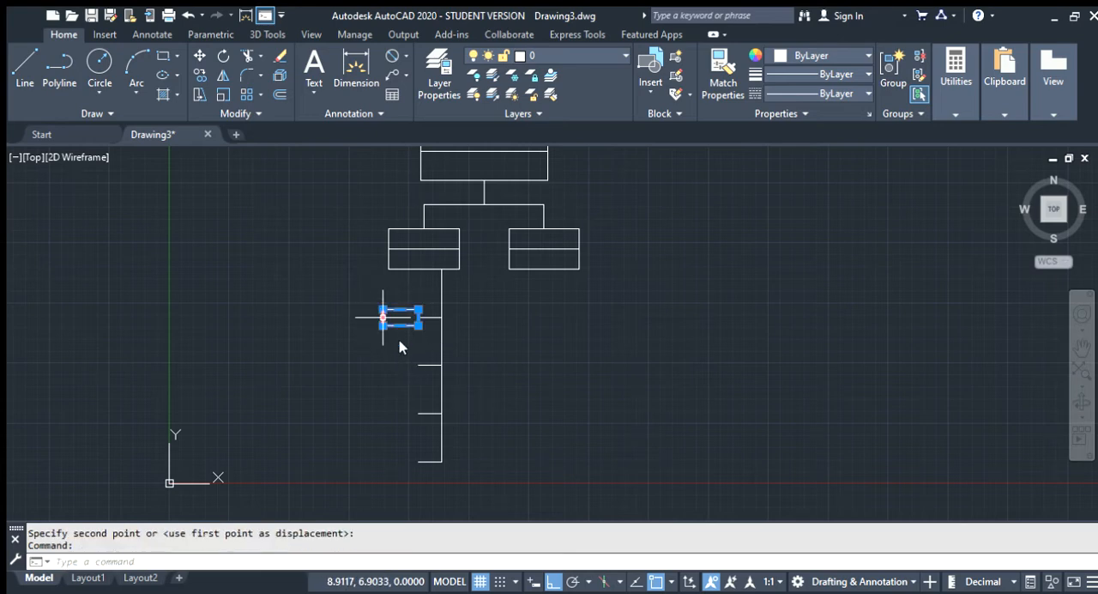
pyautogui.click(370, 346)
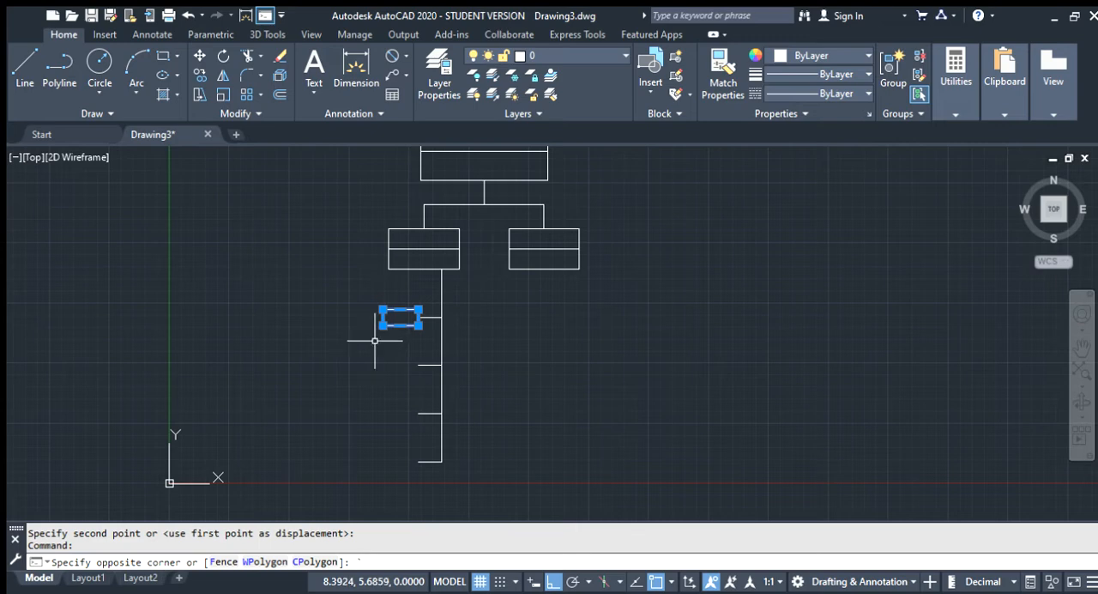
pyautogui.press('Escape')
pyautogui.click(382, 329)
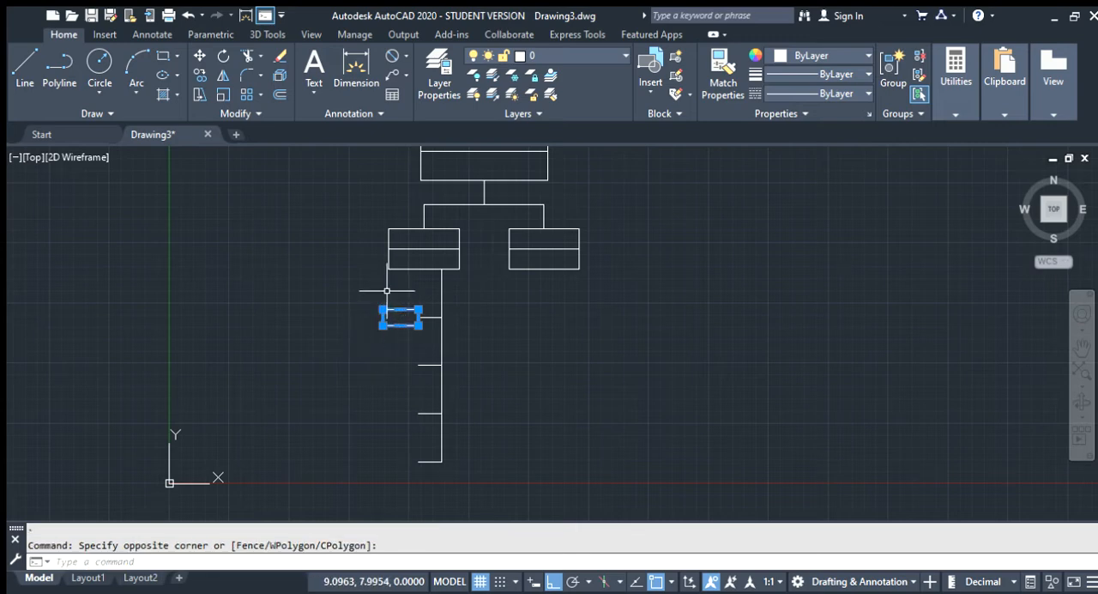
pyautogui.hotkey('ctrl', 'x')
pyautogui.hotkey('ctrl', 'c')
pyautogui.hotkey('ctrl', 'v')
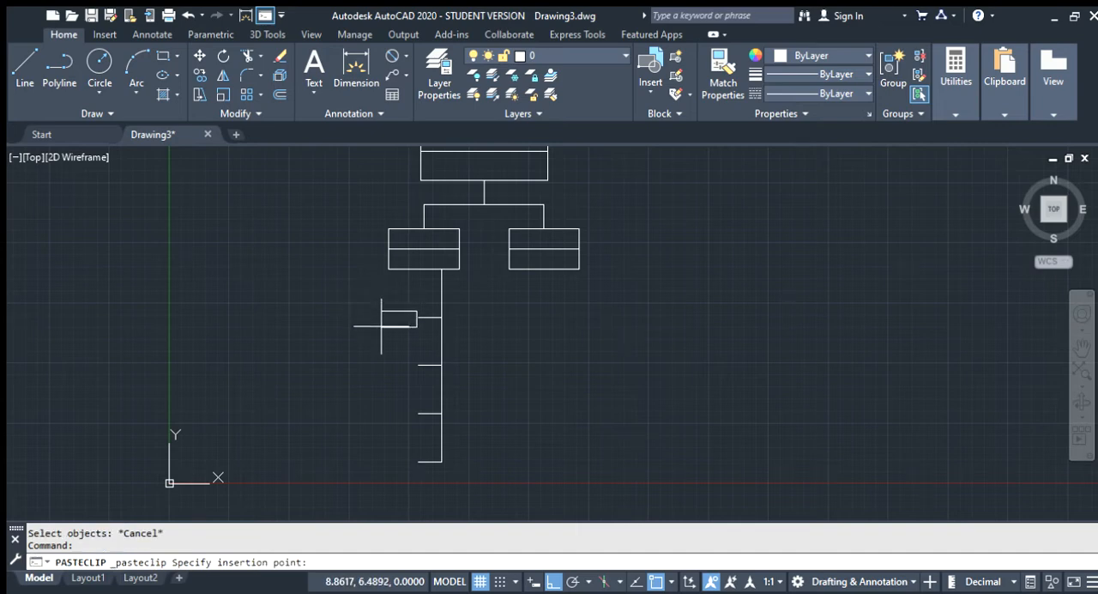
pyautogui.click(379, 324)
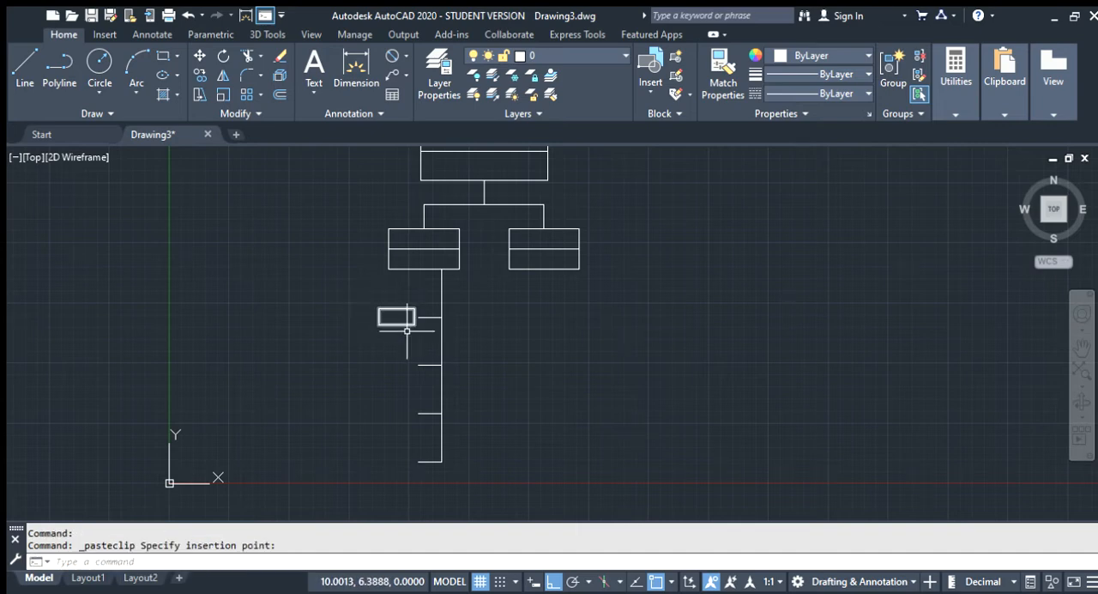
# Paste three more copies of the small rectangle, one to the left of each lower side branch
pyautogui.hotkey('ctrl', 'v')
pyautogui.click(355, 379)
pyautogui.hotkey('ctrl', 'v')
pyautogui.click(357, 421)
pyautogui.hotkey('ctrl', 'v')
pyautogui.click(361, 467)
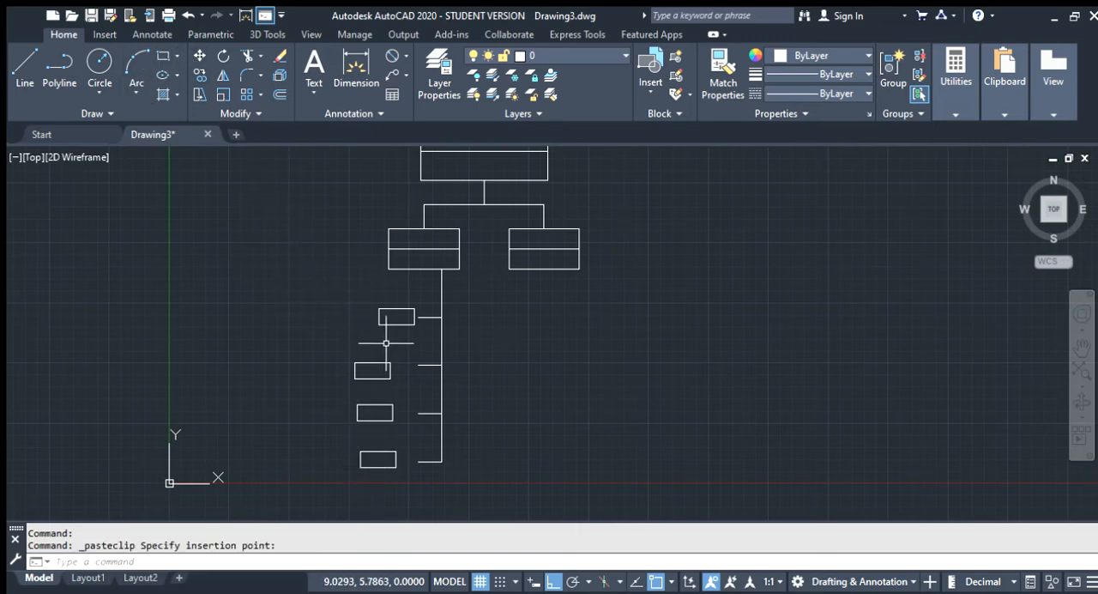
pyautogui.press('Escape')
# Move the top small rectangle by its right-edge midpoint onto the free end of the top side branch
pyautogui.click(419, 336)
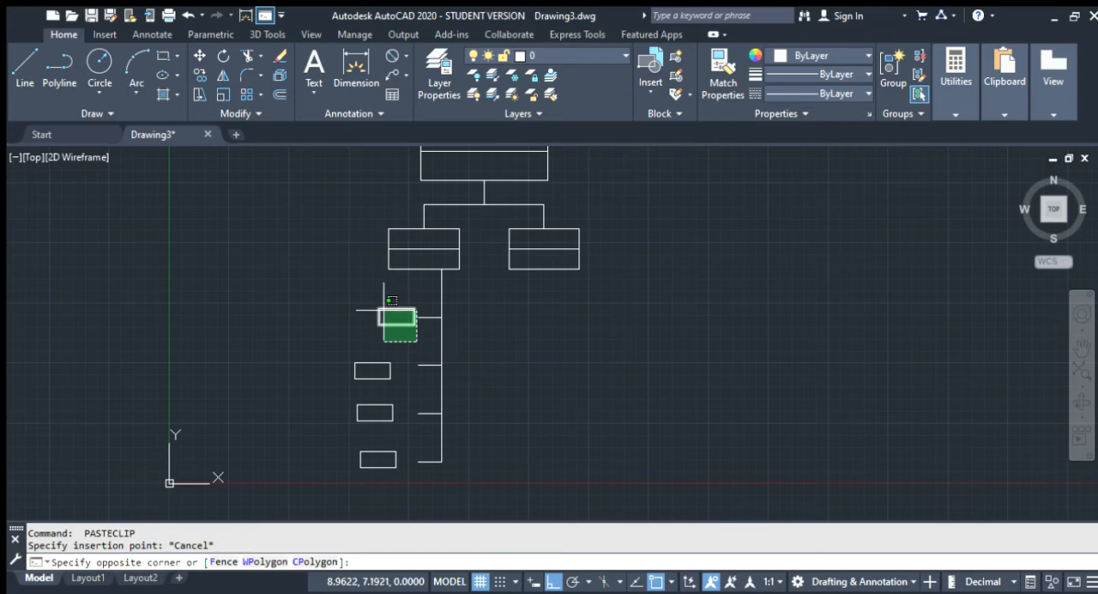
pyautogui.click(384, 304)
pyautogui.press('m')
pyautogui.press('Return')
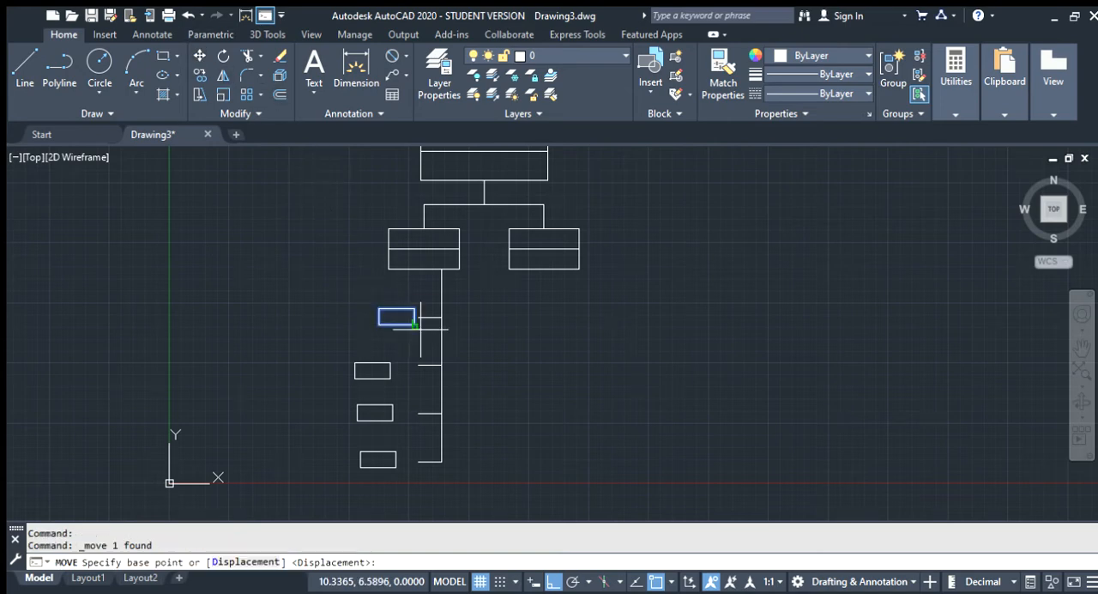
pyautogui.scroll(4, 420, 322)
pyautogui.click(384, 276)
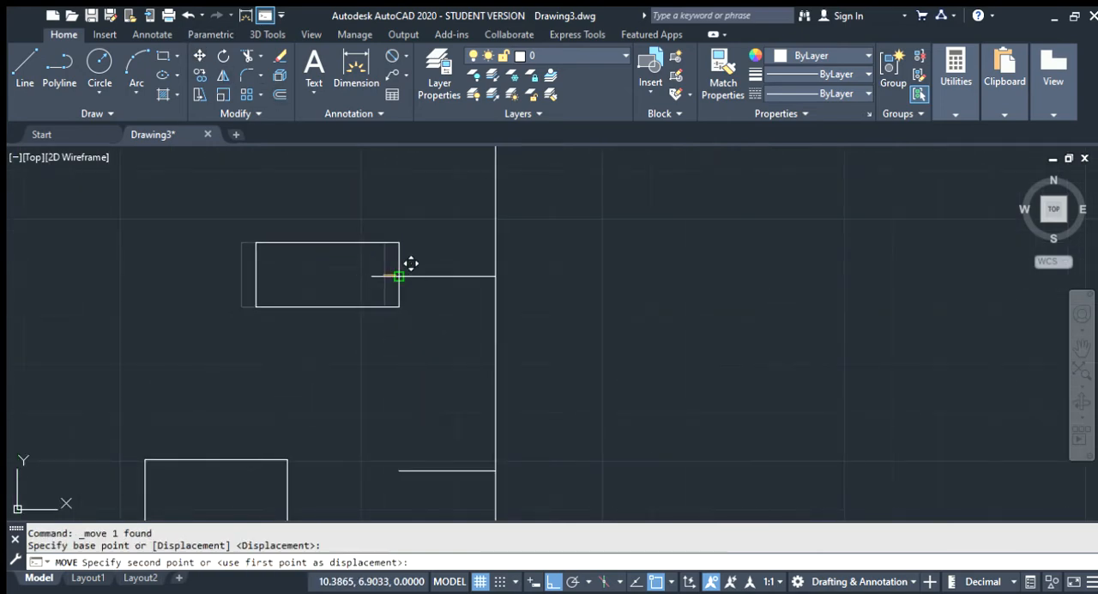
pyautogui.click(400, 277)
# Move the second small rectangle by its right-edge midpoint onto the free end of the second side branch
pyautogui.scroll(-3, 240, 304)
pyautogui.scroll(2, 257, 348)
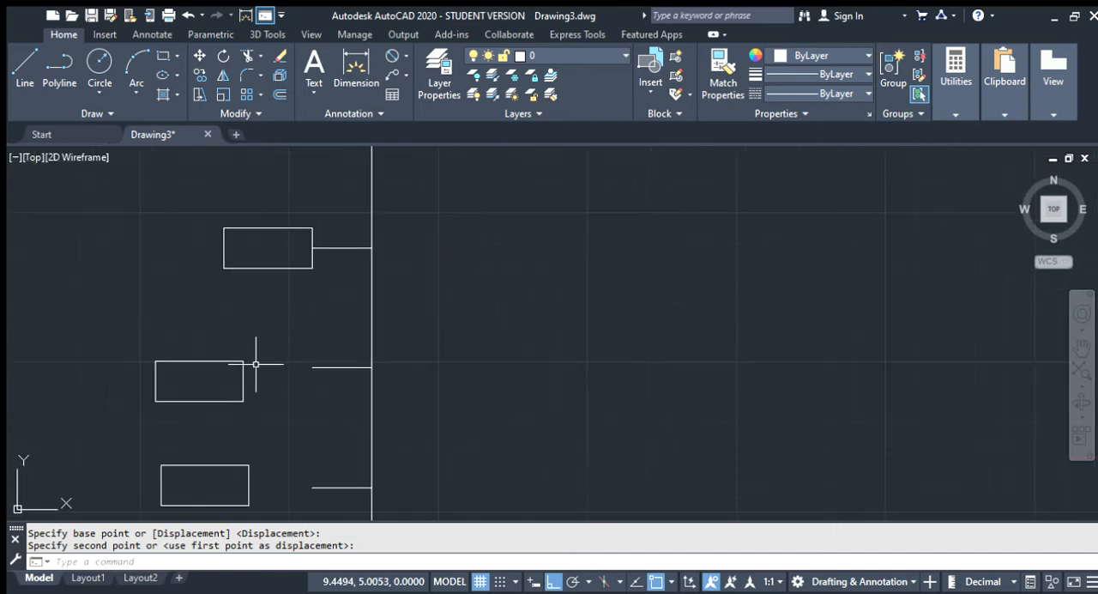
pyautogui.press('Escape')
pyautogui.click(256, 408)
pyautogui.click(105, 322)
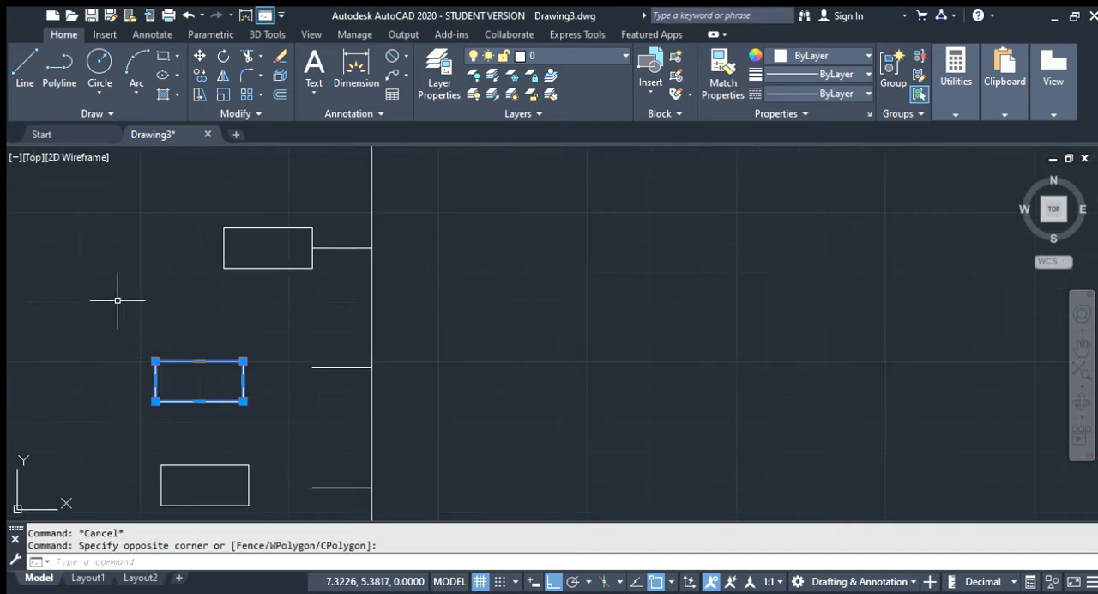
pyautogui.click(199, 60)
pyautogui.click(243, 380)
pyautogui.click(311, 365)
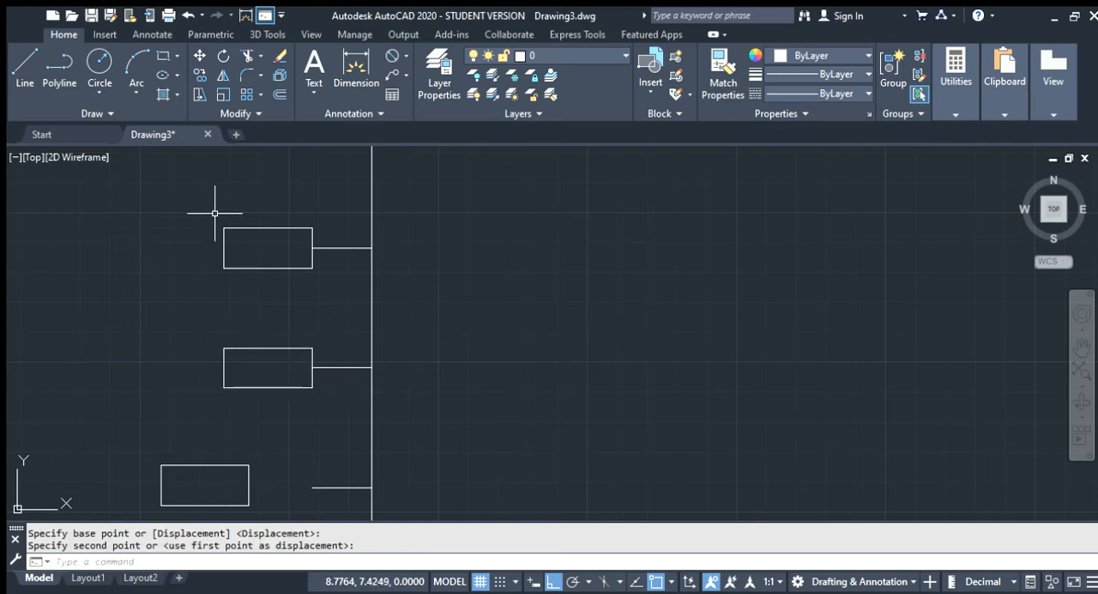
# Move the third small rectangle by its right-edge midpoint onto the free end of the third side branch
pyautogui.scroll(-3, 233, 226)
pyautogui.scroll(3, 234, 335)
pyautogui.click(238, 319)
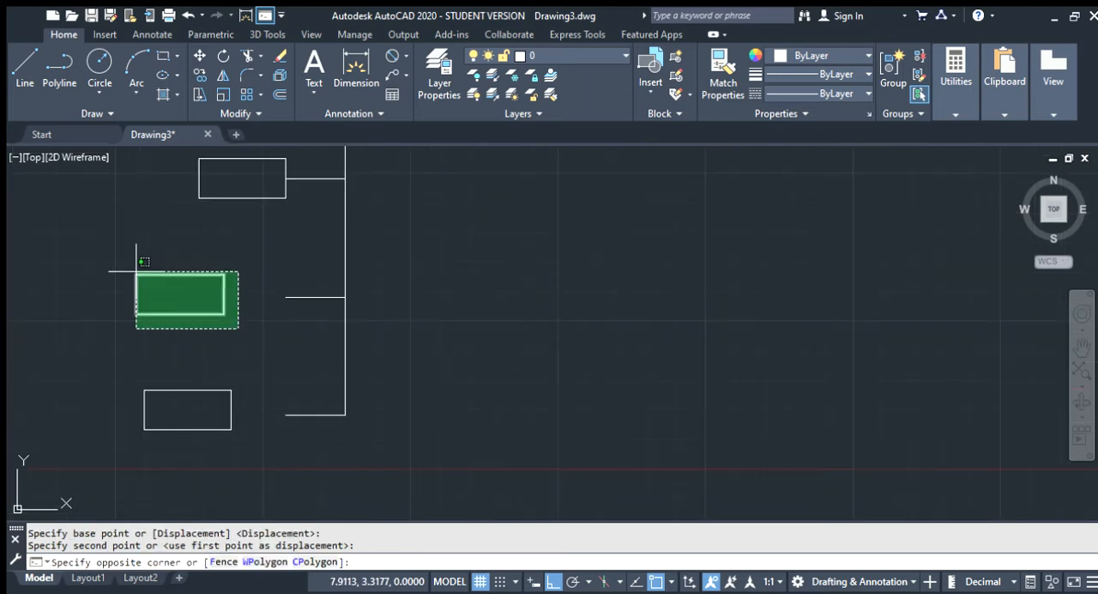
pyautogui.click(138, 263)
pyautogui.write('m')
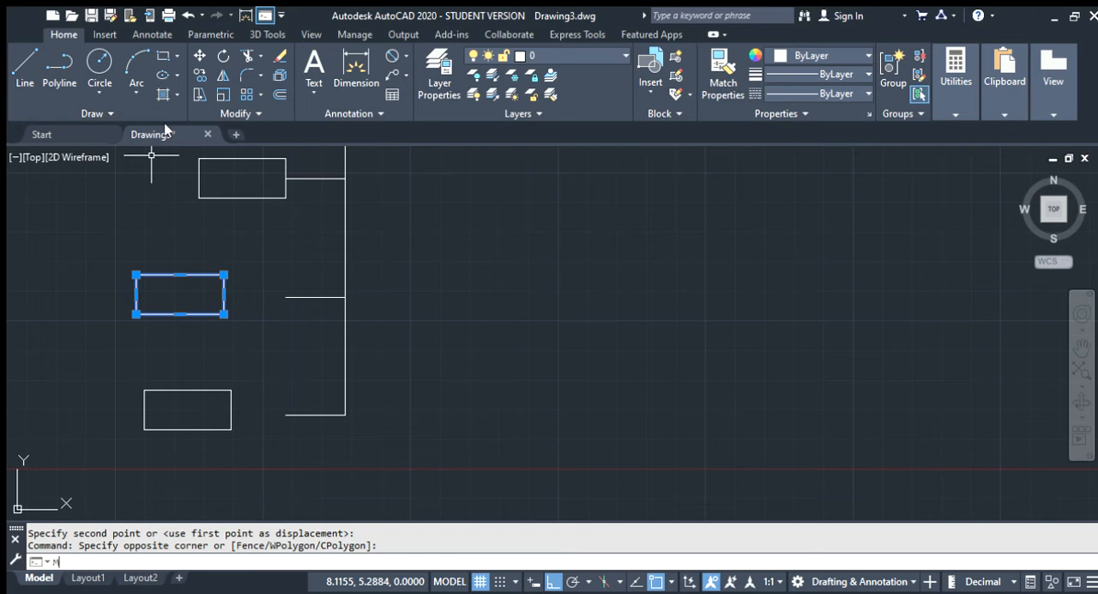
pyautogui.press('Return')
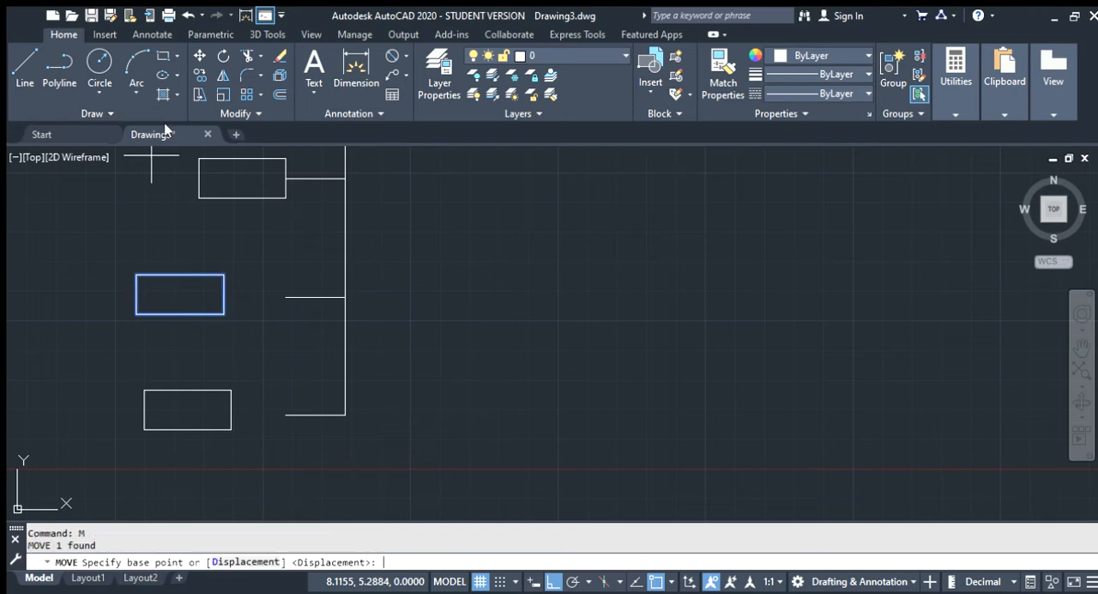
pyautogui.click(223, 295)
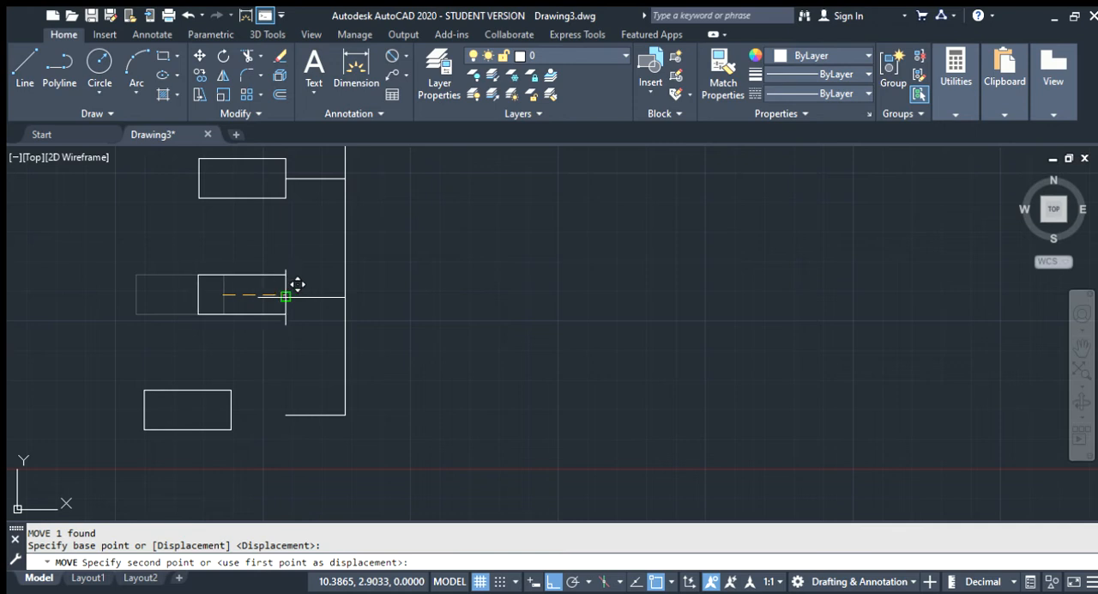
pyautogui.click(284, 296)
pyautogui.press('Escape')
# Move the lowest small rectangle by its right-edge midpoint onto the free end of the bottom side branch
pyautogui.click(238, 441)
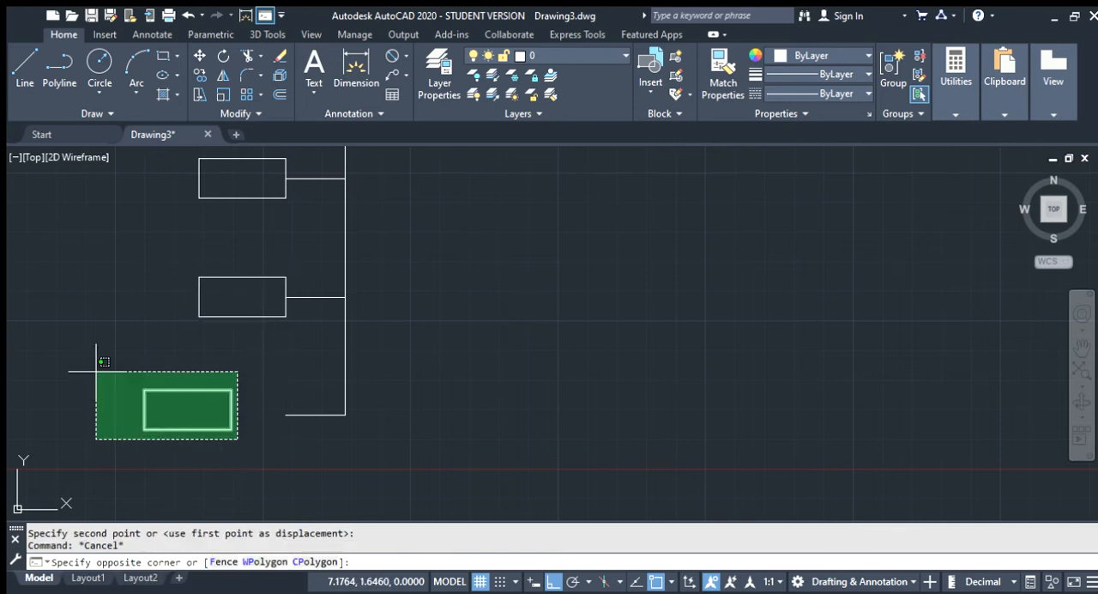
pyautogui.click(96, 371)
pyautogui.write('m')
pyautogui.press('Return')
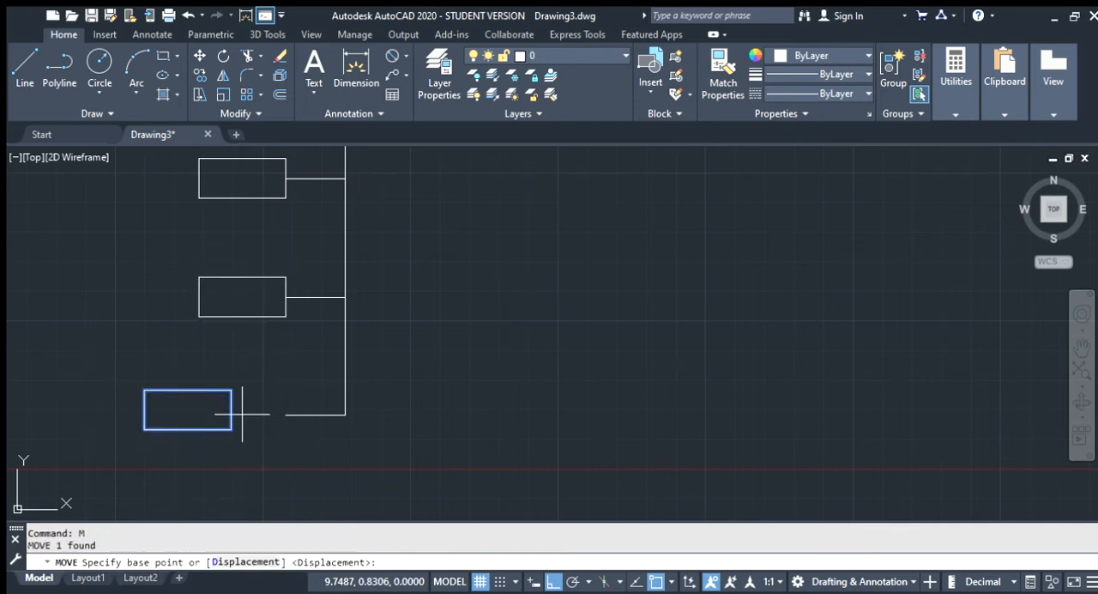
pyautogui.click(231, 409)
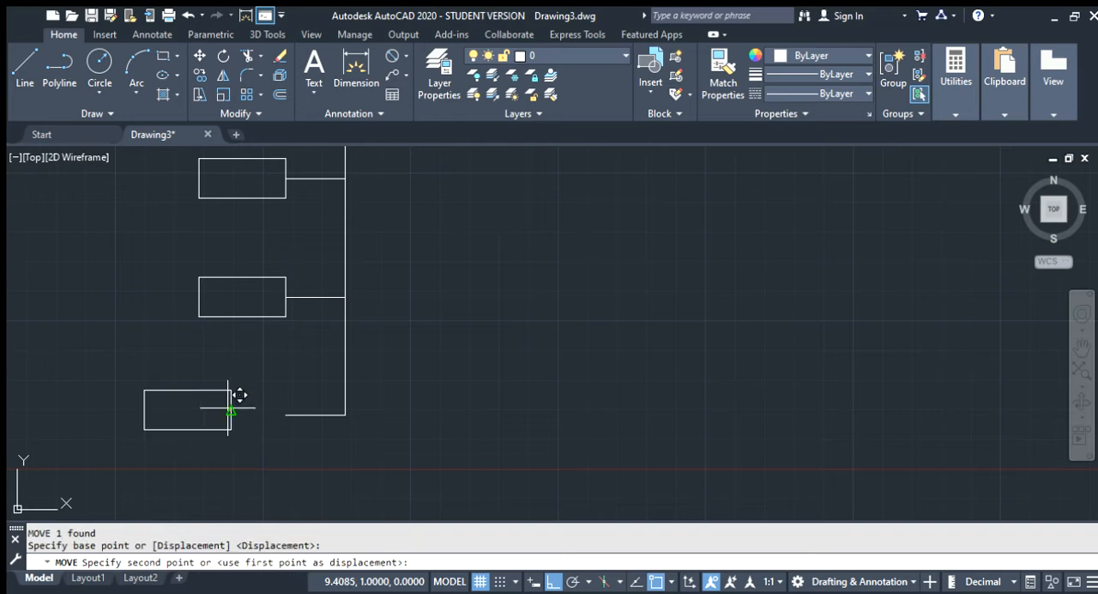
pyautogui.click(285, 409)
pyautogui.scroll(-6, 387, 350)
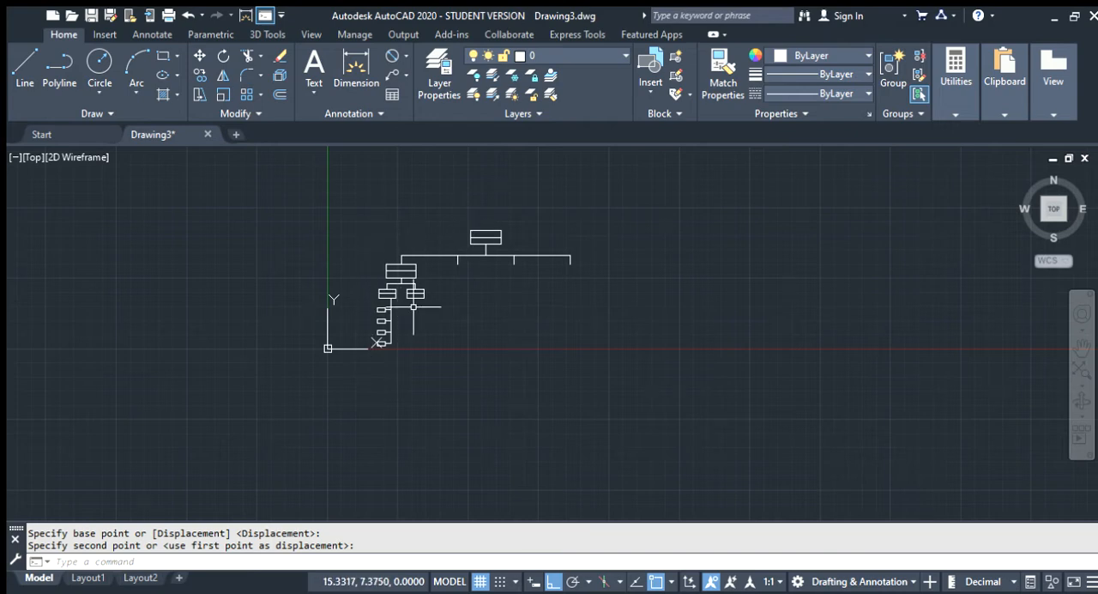
pyautogui.scroll(2, 404, 266)
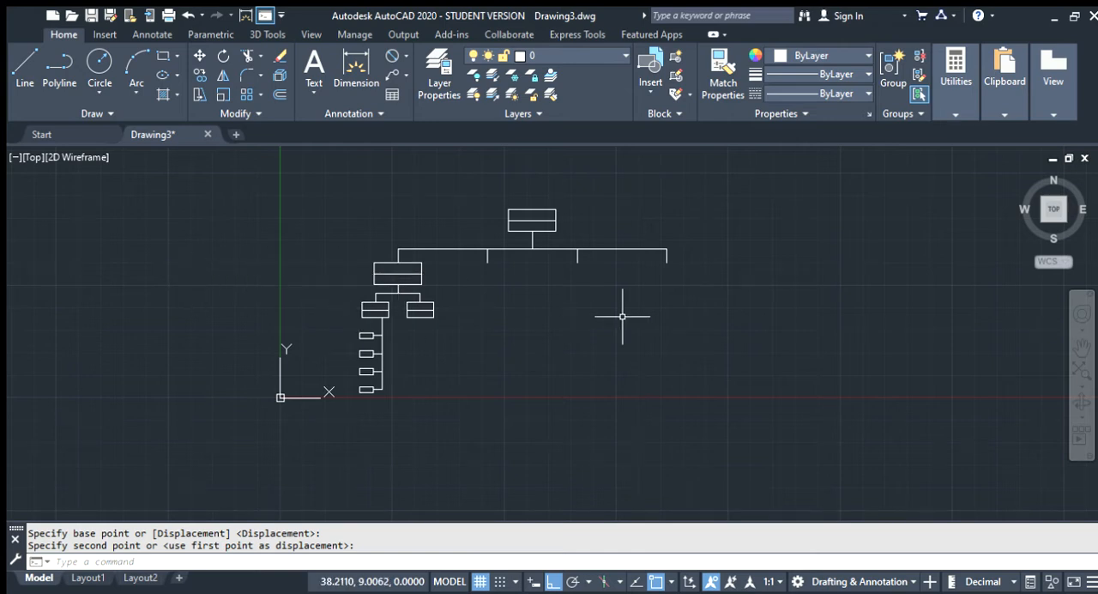
pyautogui.scroll(2, 622, 316)
pyautogui.scroll(-2, 622, 316)
pyautogui.scroll(2, 618, 314)
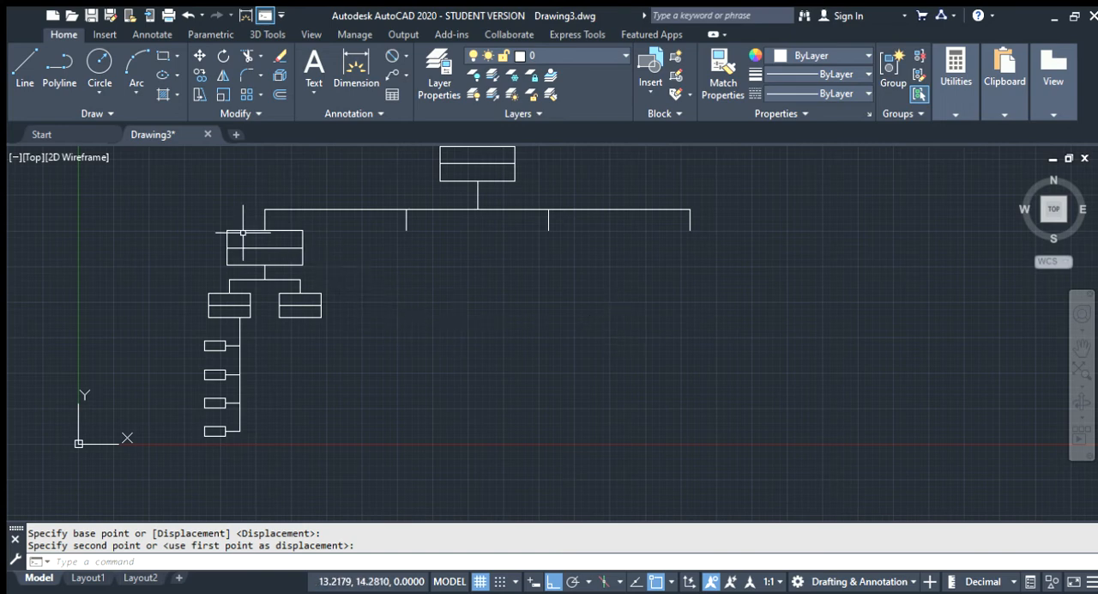
pyautogui.press('Escape')
pyautogui.click(251, 442)
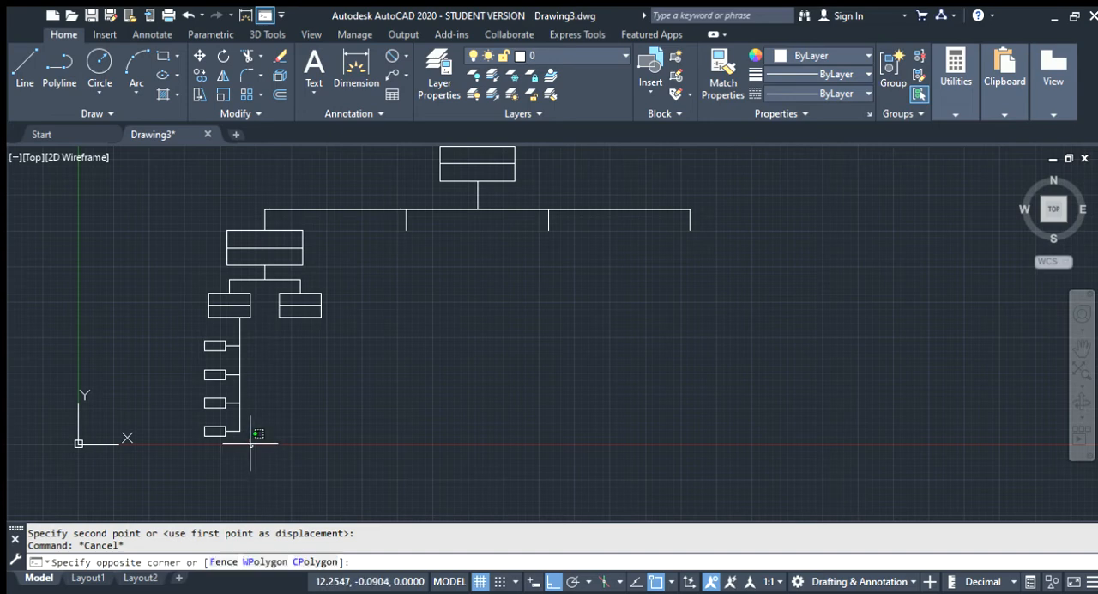
pyautogui.click(192, 339)
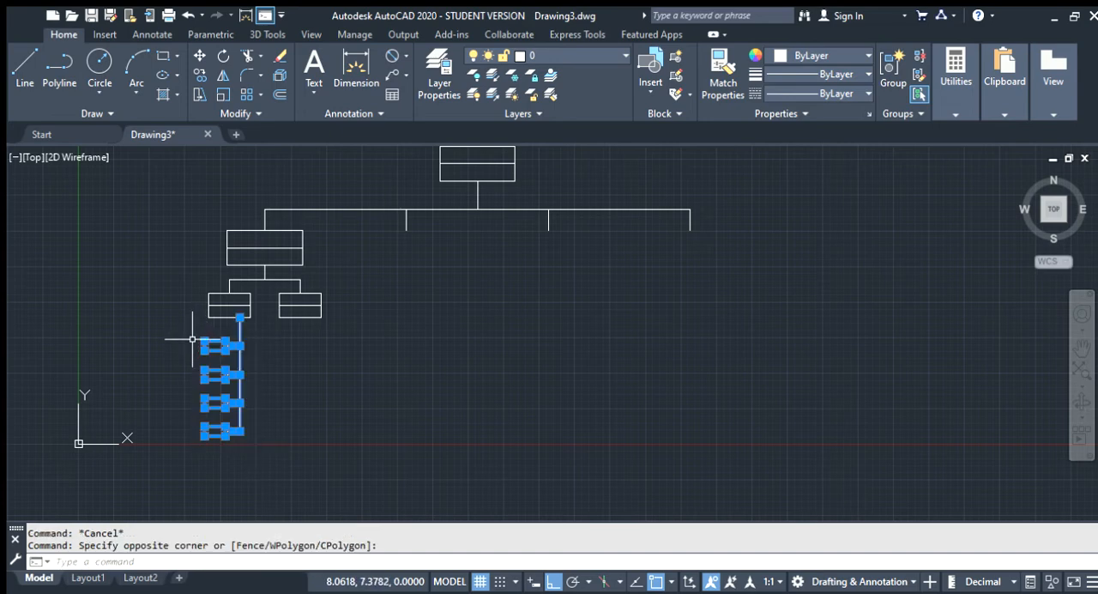
pyautogui.click(268, 323)
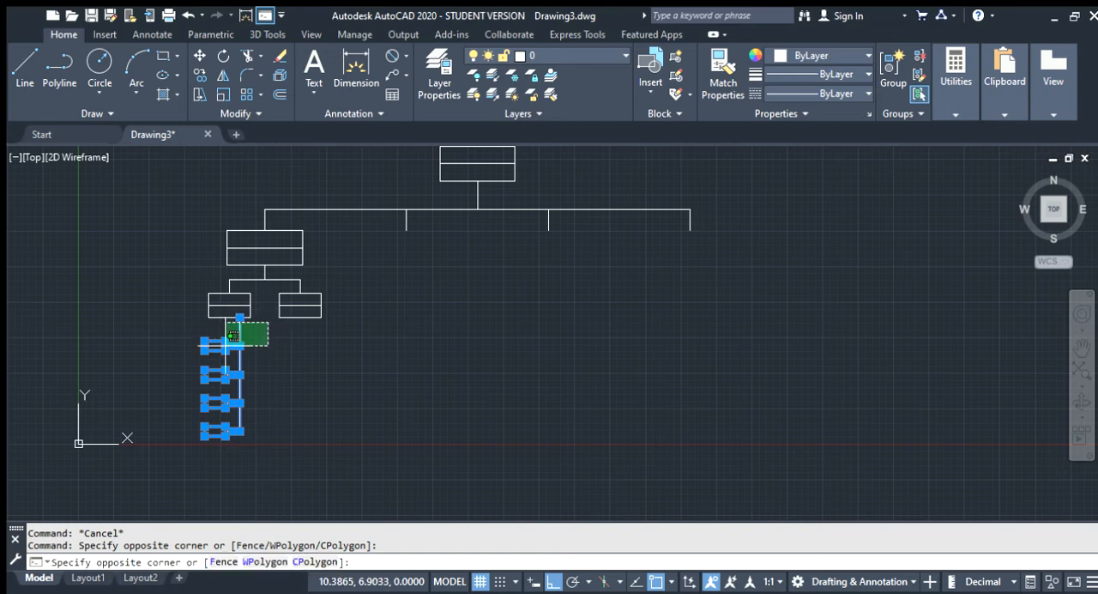
pyautogui.hotkey('ctrl', 'v')
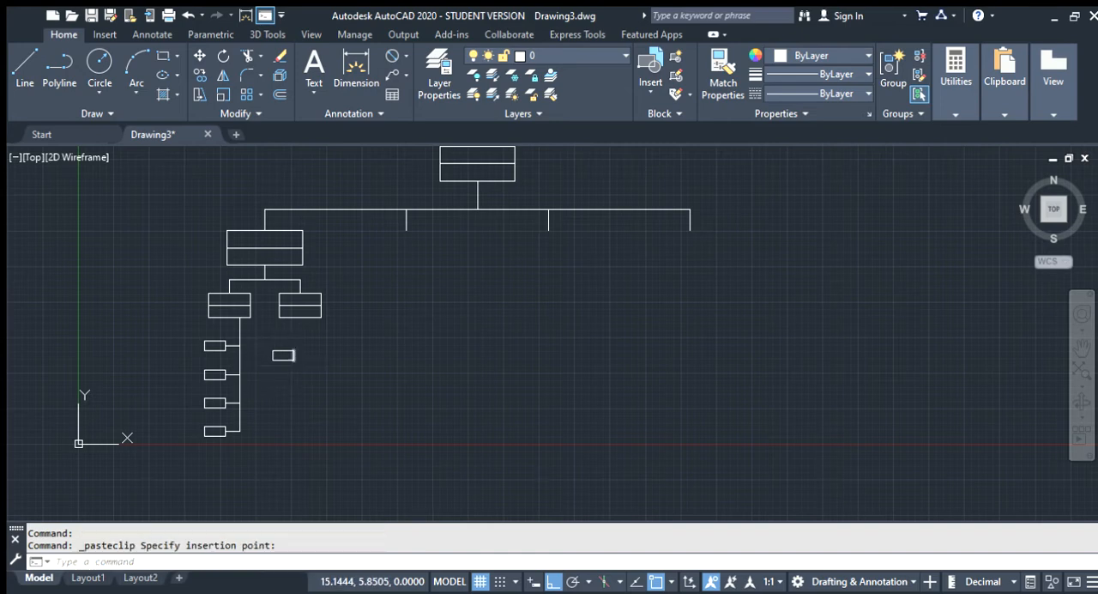
pyautogui.hotkey('ctrl', 'z')
# Copy the vertical stem with its four side branches and small rectangles, and paste it beneath the right sub-box
pyautogui.click(269, 448)
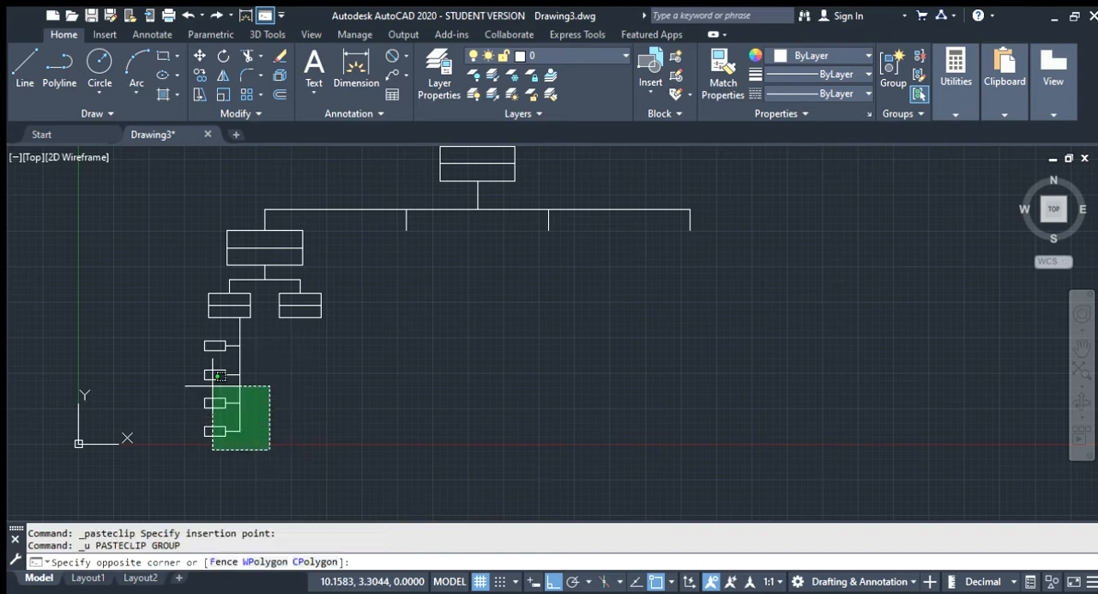
pyautogui.click(183, 329)
pyautogui.hotkey('ctrl', 'c')
pyautogui.hotkey('ctrl', 'v')
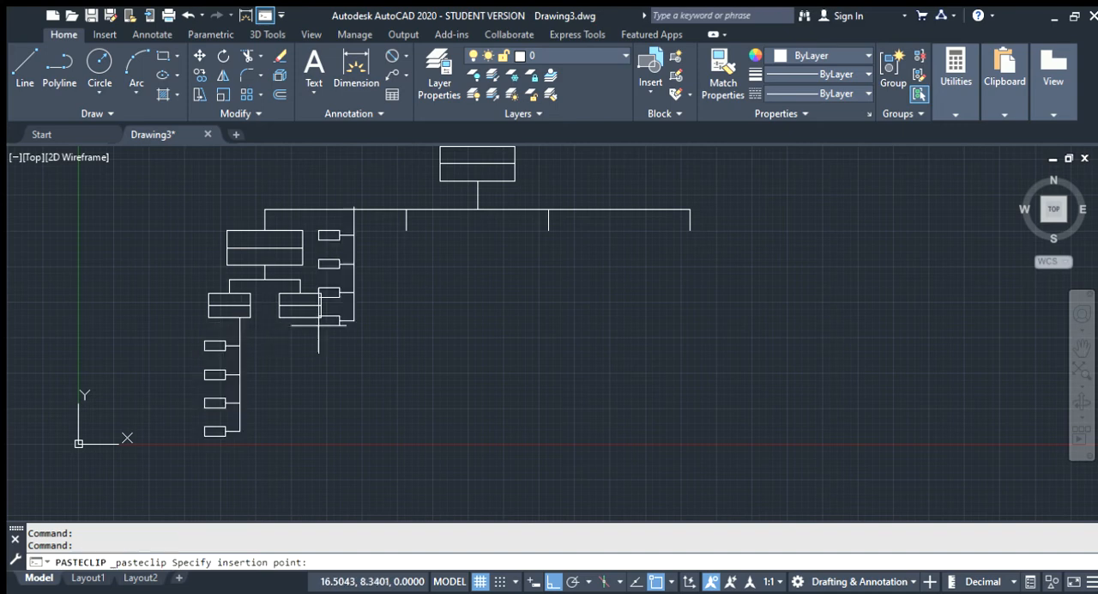
pyautogui.click(276, 446)
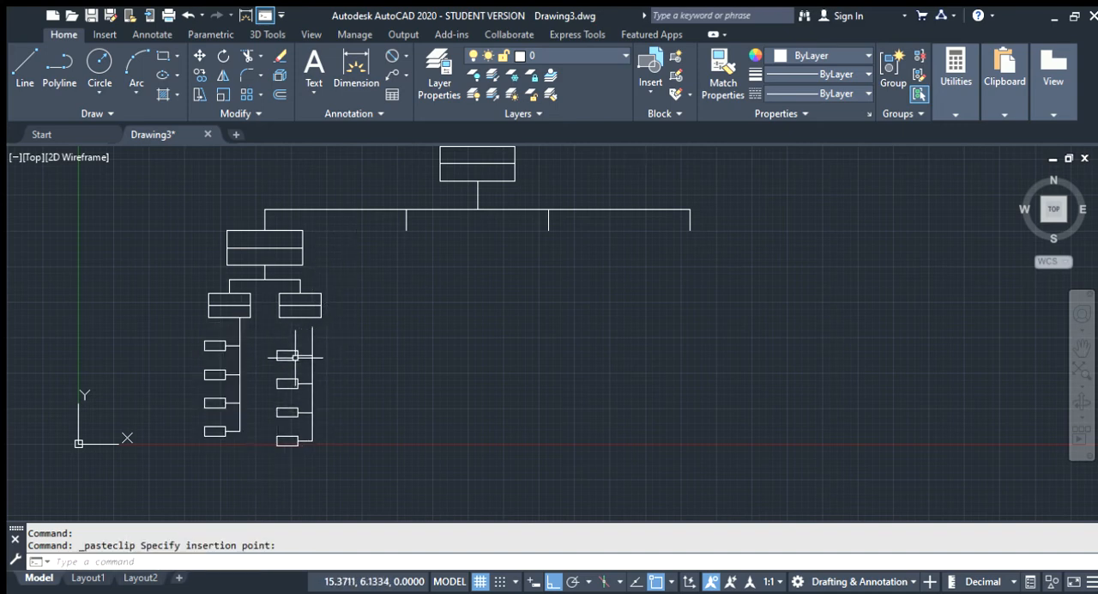
# Draw a guide line along the right sub-box's bottom edge from its right corner to the edge's midpoint, then back to the guide's midpoint
pyautogui.scroll(6, 295, 356)
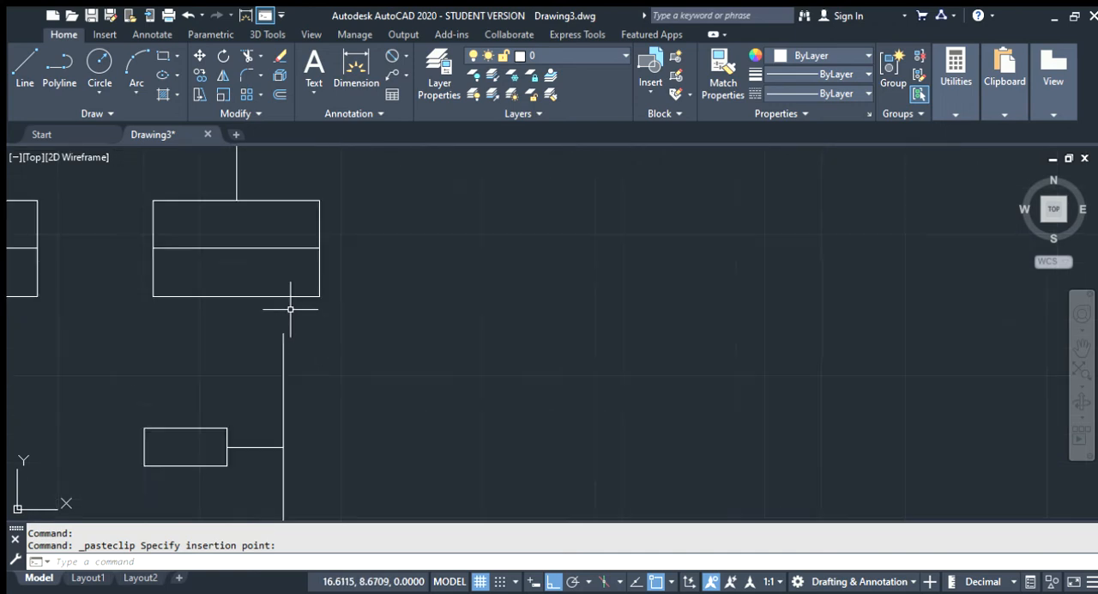
pyautogui.scroll(-5, 292, 344)
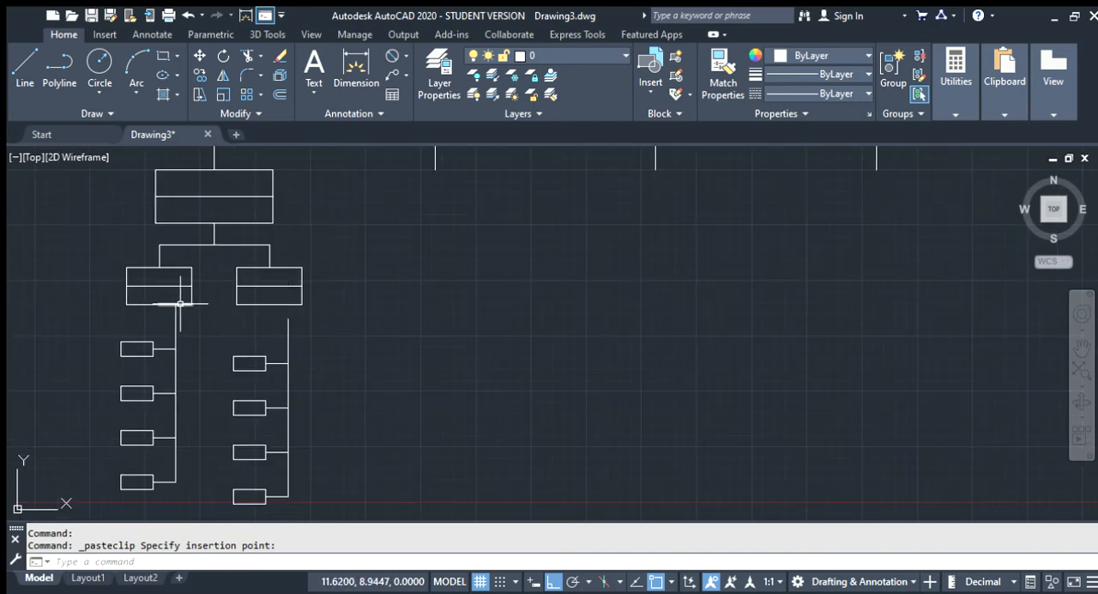
pyautogui.scroll(4, 297, 283)
pyautogui.write('1')
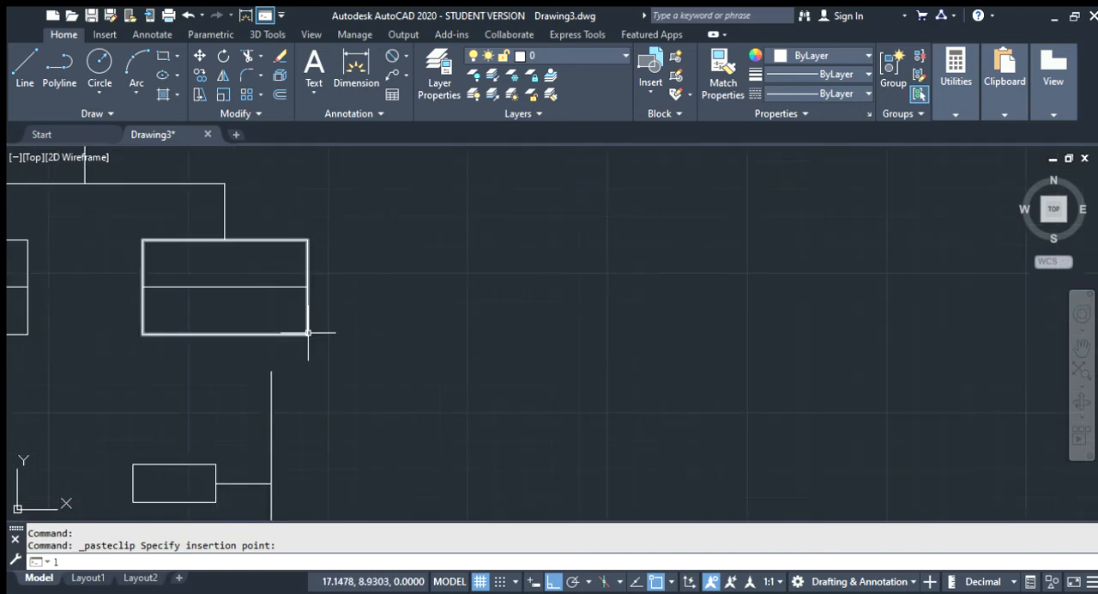
pyautogui.press('Return')
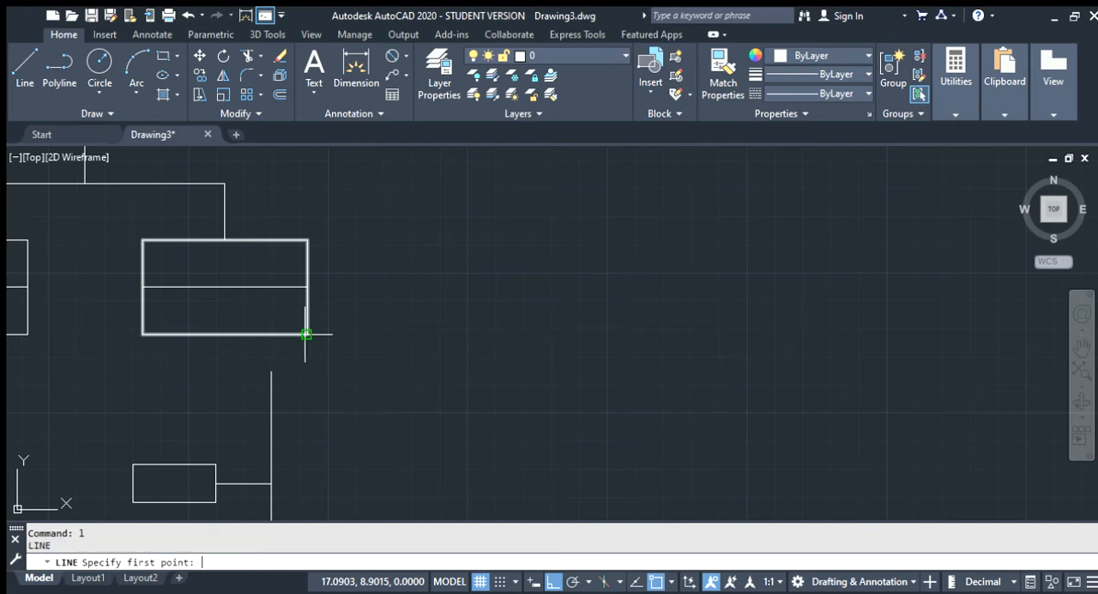
pyautogui.click(306, 334)
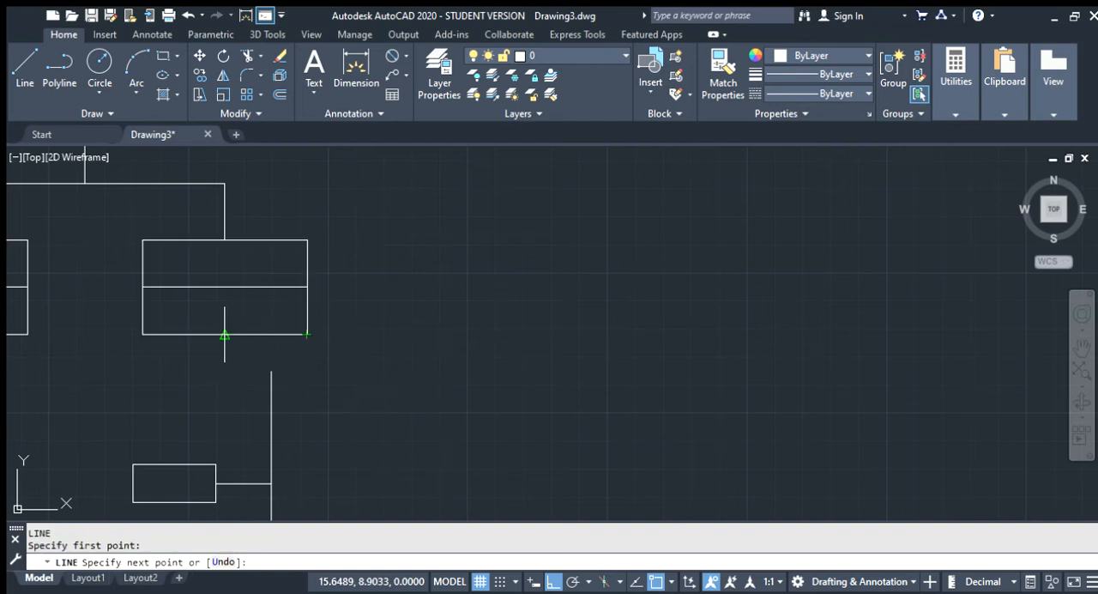
pyautogui.click(225, 334)
pyautogui.click(266, 334)
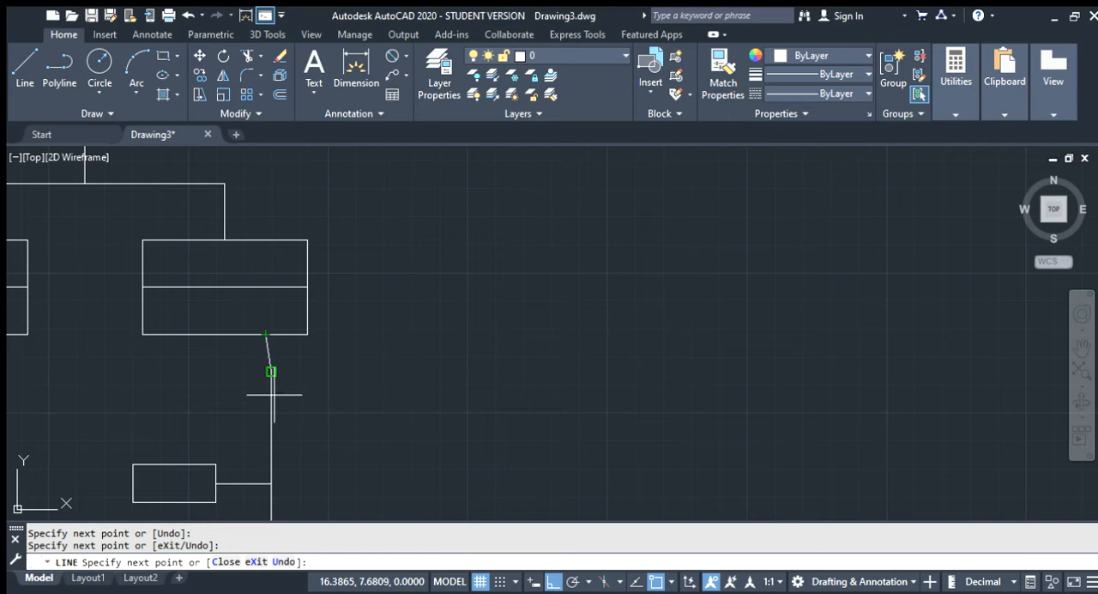
pyautogui.press('Escape')
# Move the pasted stem assembly by its top endpoint onto the guide line's midpoint on the right sub-box's bottom edge
pyautogui.scroll(-10, 258, 378)
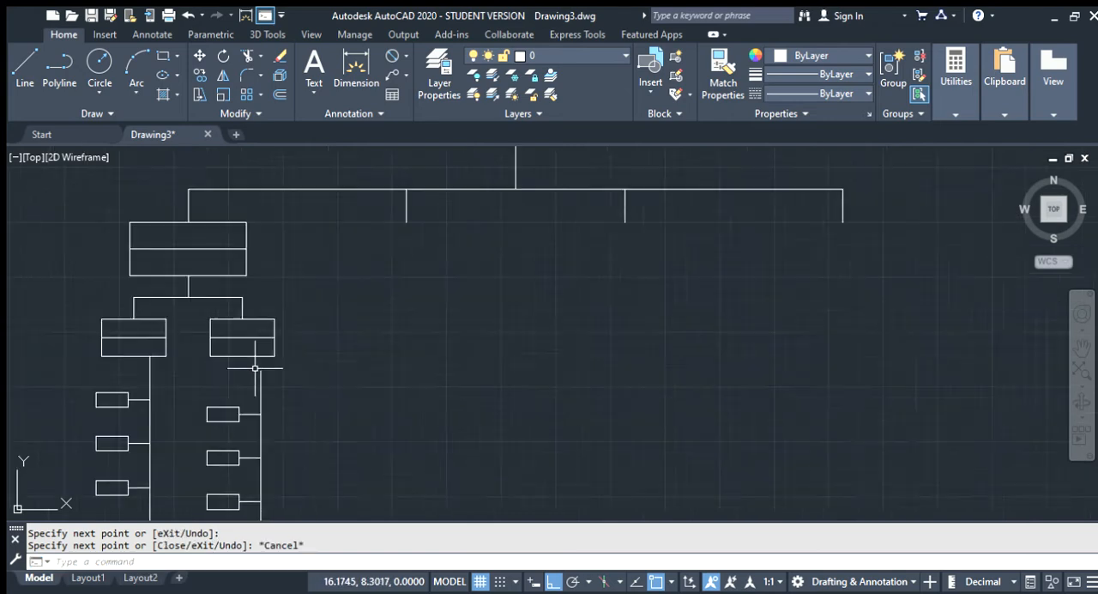
pyautogui.scroll(2, 267, 416)
pyautogui.press('Escape')
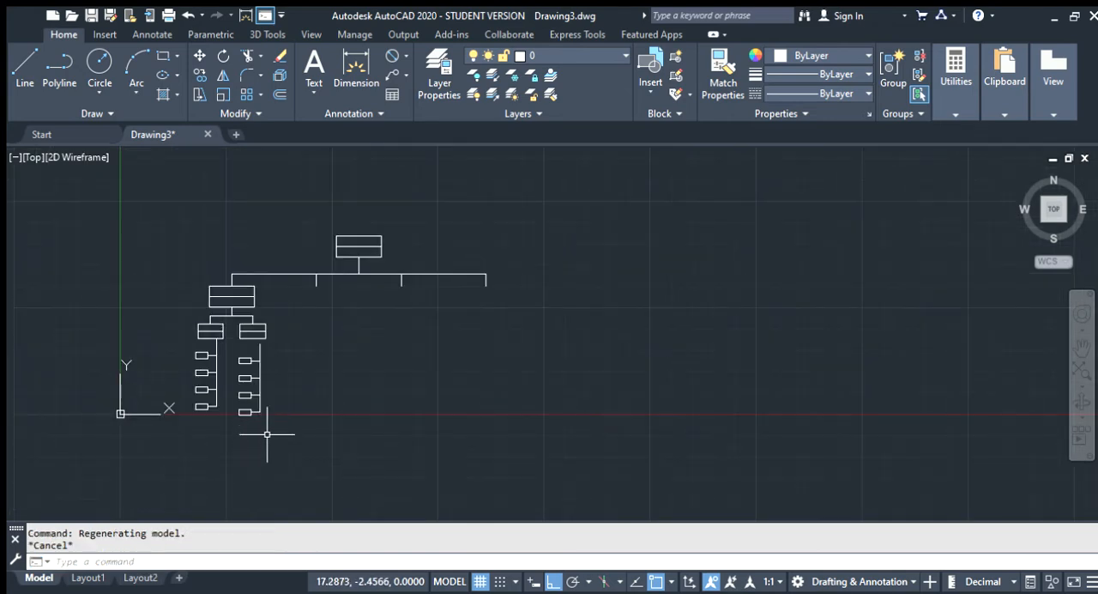
pyautogui.click(268, 431)
pyautogui.click(246, 342)
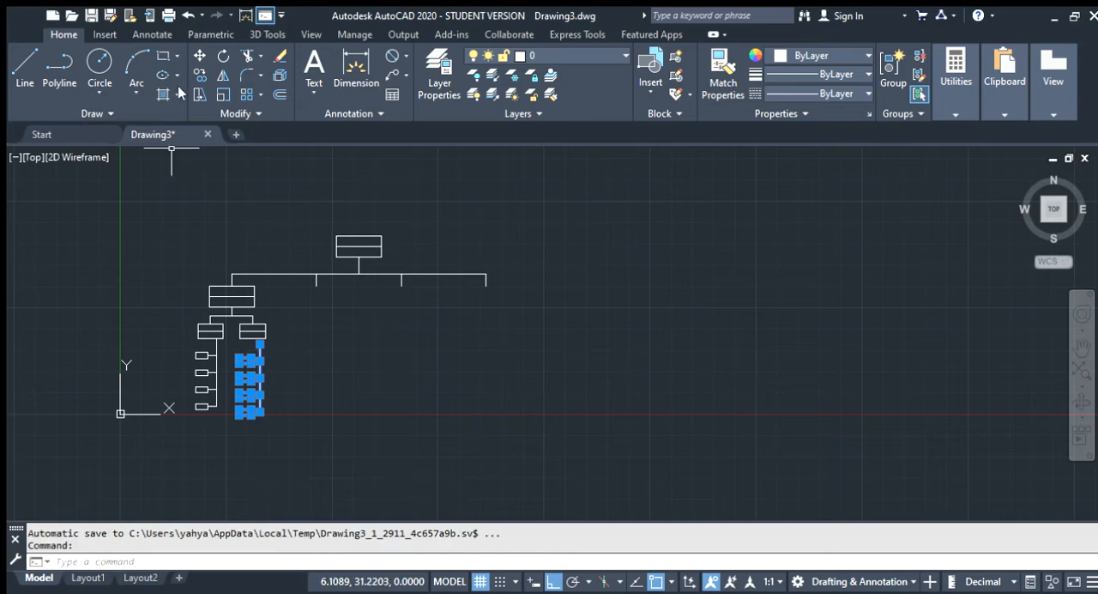
pyautogui.click(199, 56)
pyautogui.scroll(5, 252, 336)
pyautogui.scroll(-3, 252, 335)
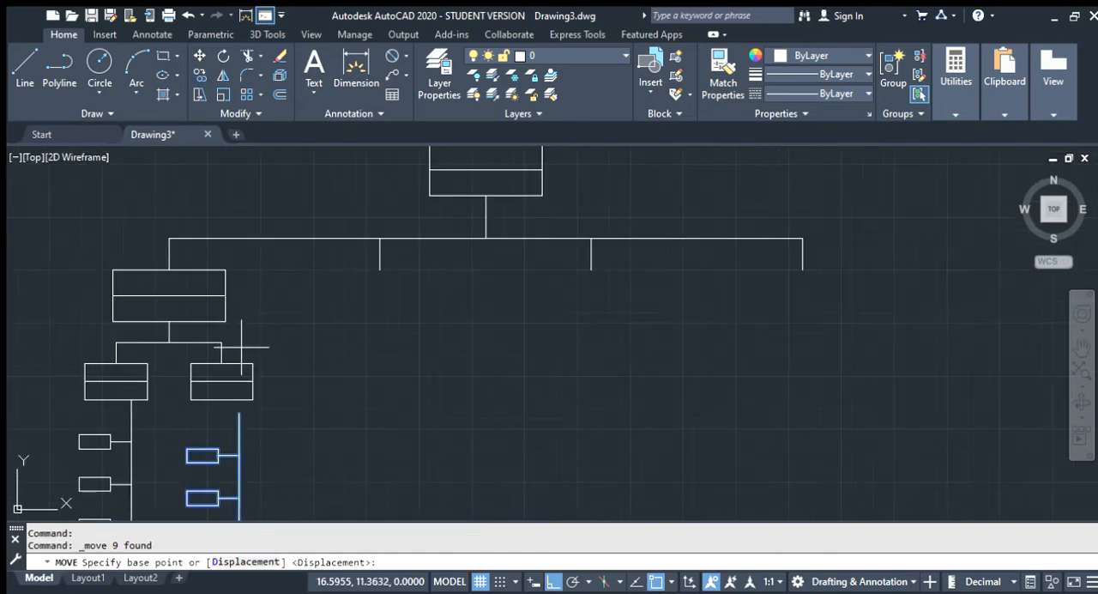
pyautogui.click(238, 411)
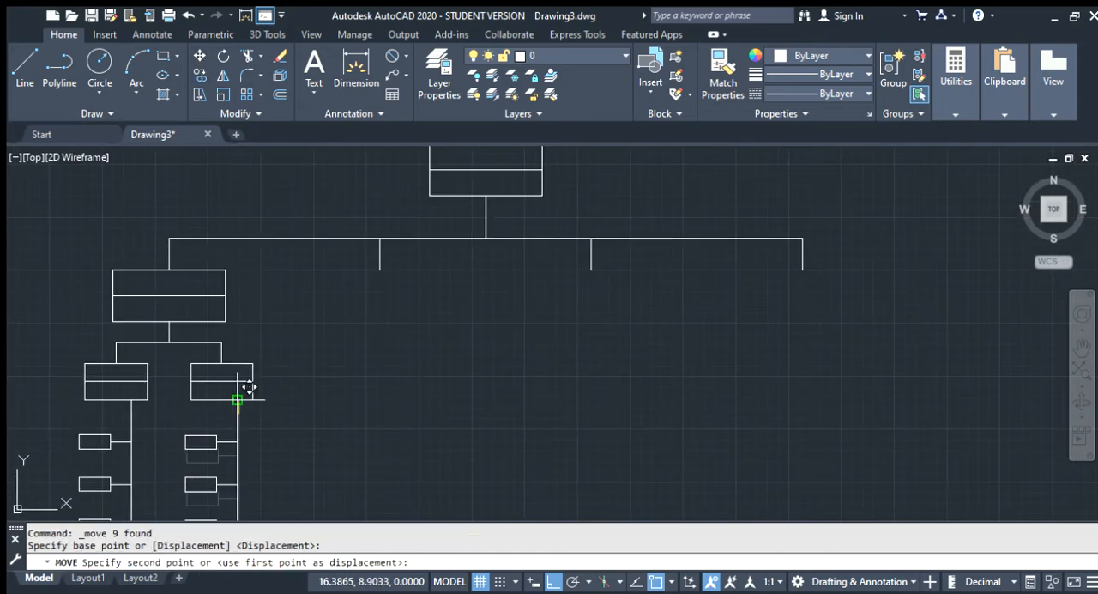
pyautogui.scroll(6, 240, 404)
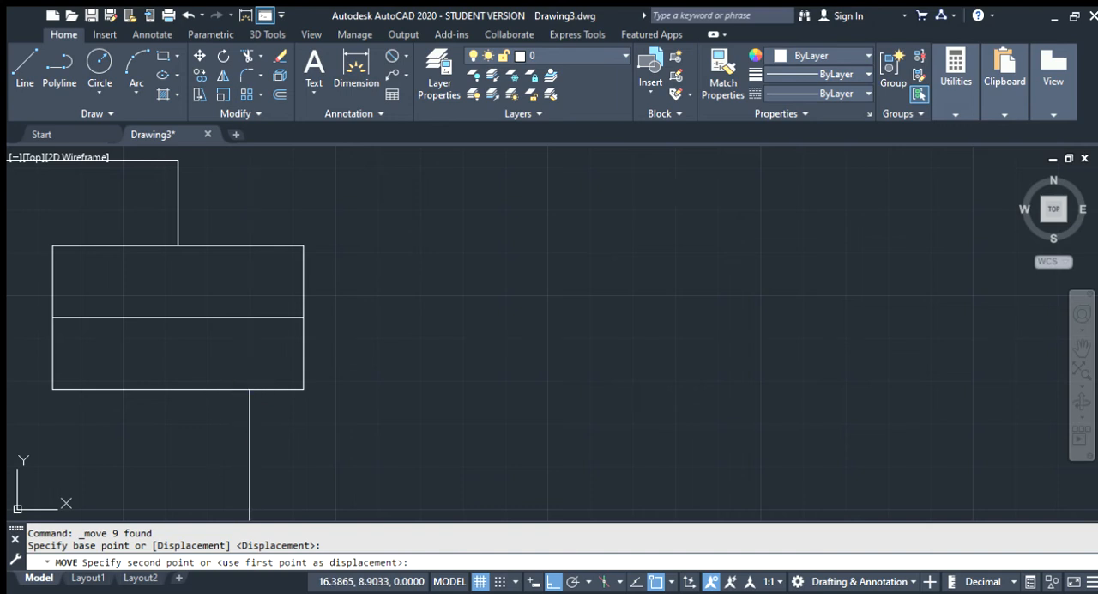
pyautogui.click(248, 388)
pyautogui.scroll(-2, 310, 404)
pyautogui.press('Return')
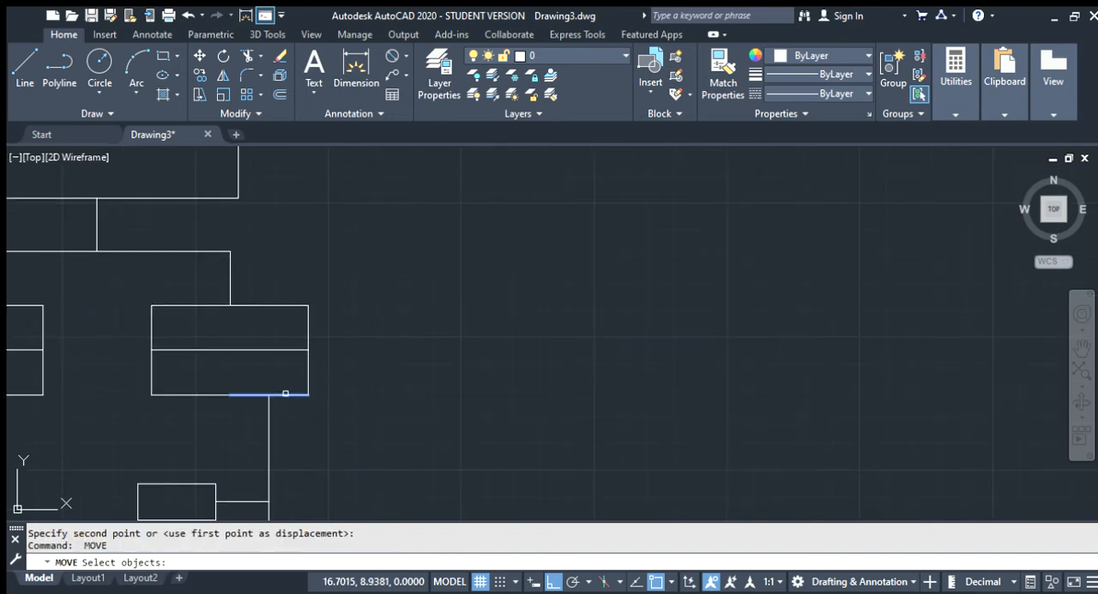
pyautogui.click(286, 394)
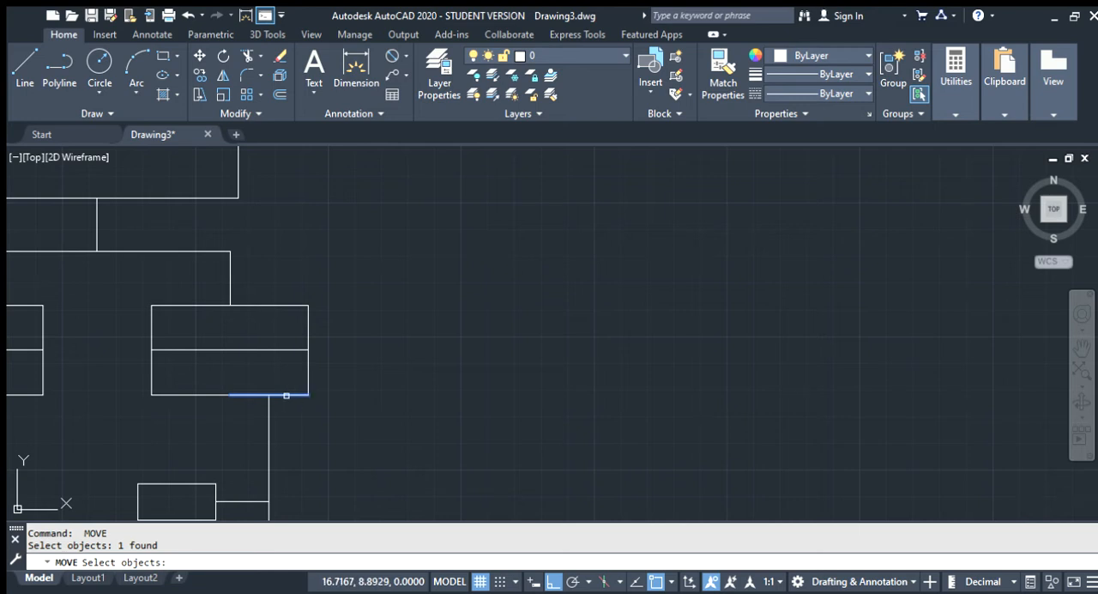
pyautogui.click(287, 394)
pyautogui.click(293, 400)
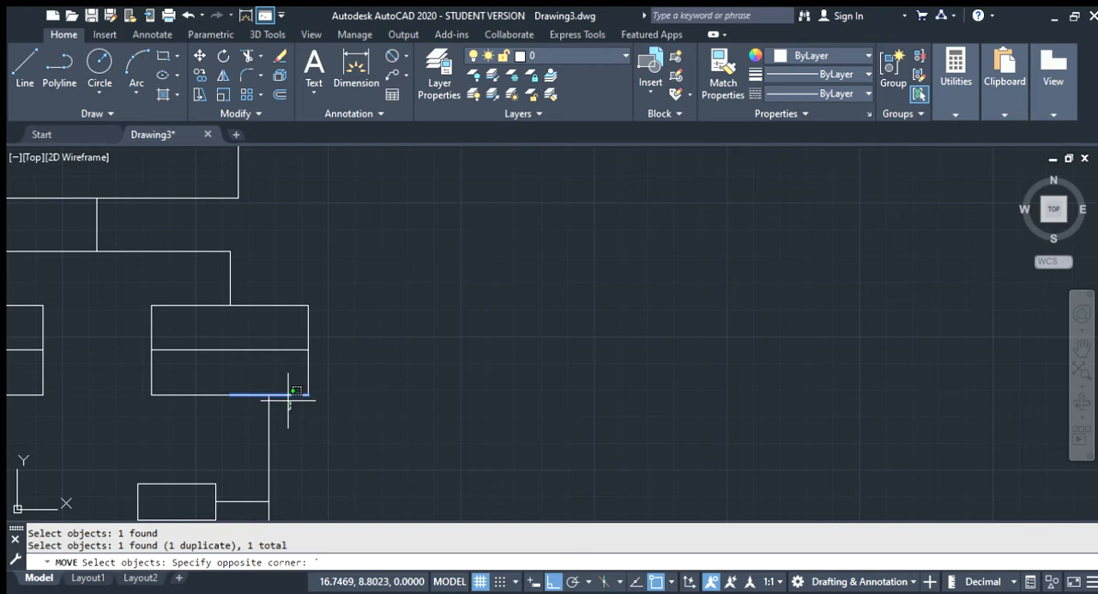
pyautogui.press('Escape')
pyautogui.press('Escape')
# Erase the guide line along the right half of the right sub-box's bottom edge
pyautogui.click(285, 395)
pyautogui.press('Delete')
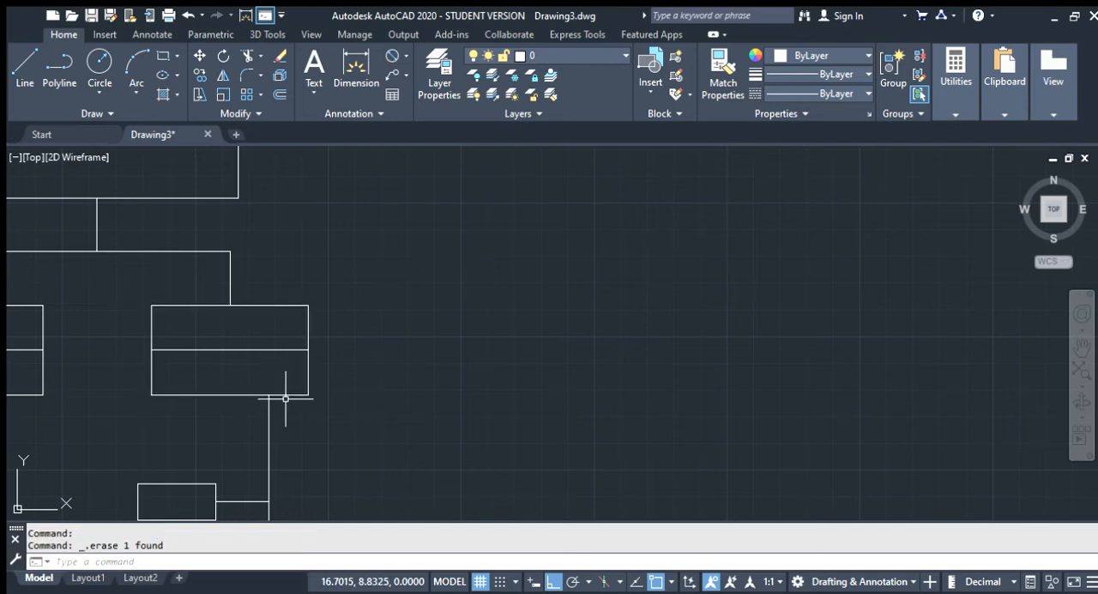
# Try to erase the leftover guide line on the left sub-box's bottom edge, and undo the erasure
pyautogui.click(286, 396)
pyautogui.scroll(-3, 322, 412)
pyautogui.scroll(5, 207, 401)
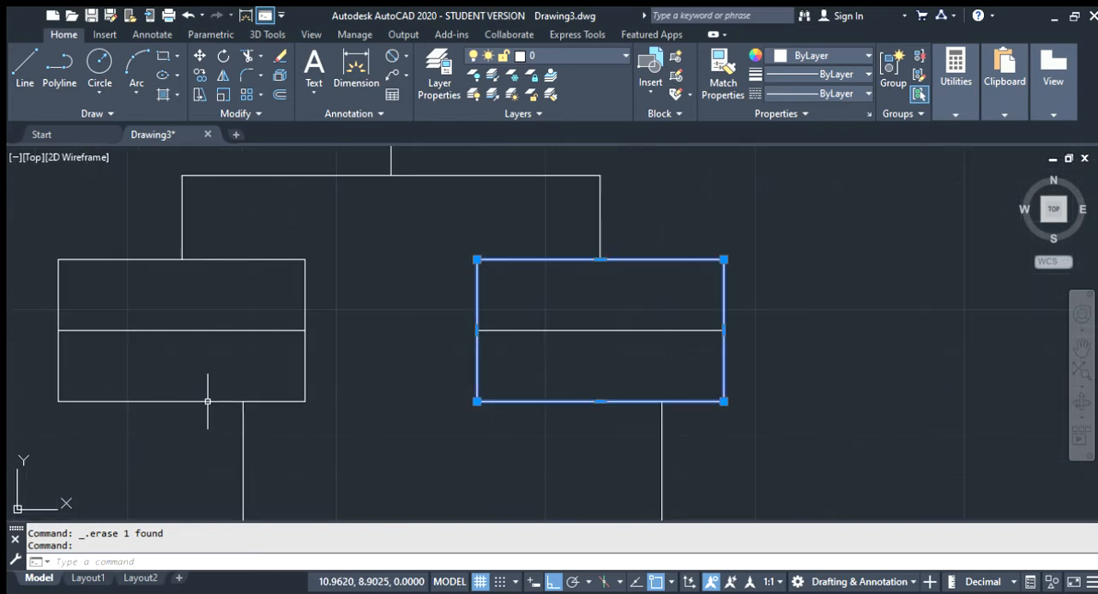
pyautogui.click(250, 401)
pyautogui.press('Delete')
pyautogui.scroll(-2, 266, 402)
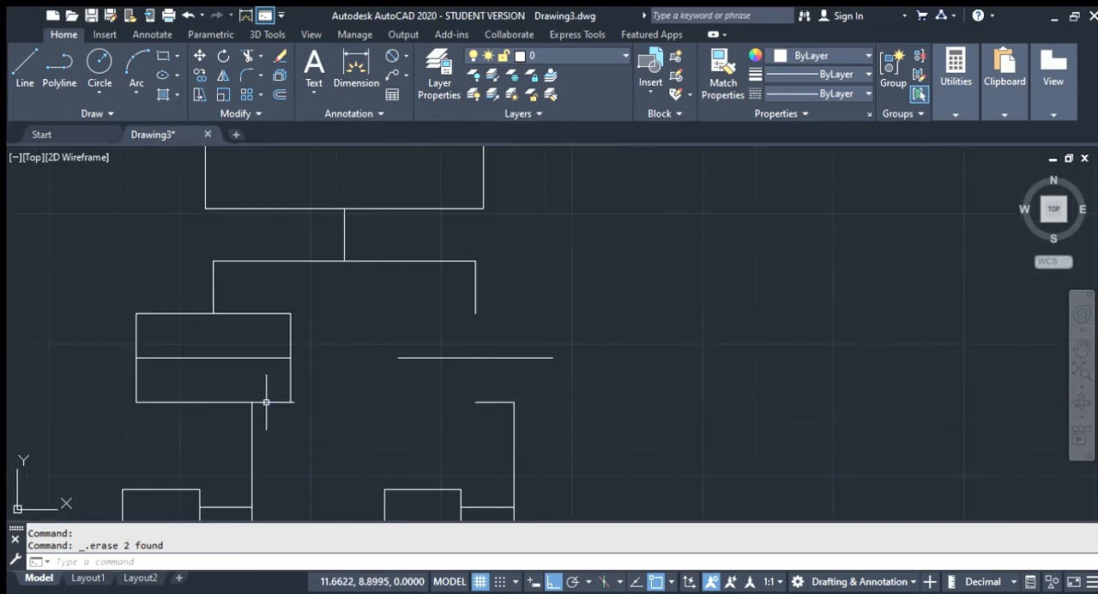
pyautogui.hotkey('ctrl', 'z')
pyautogui.click(291, 404)
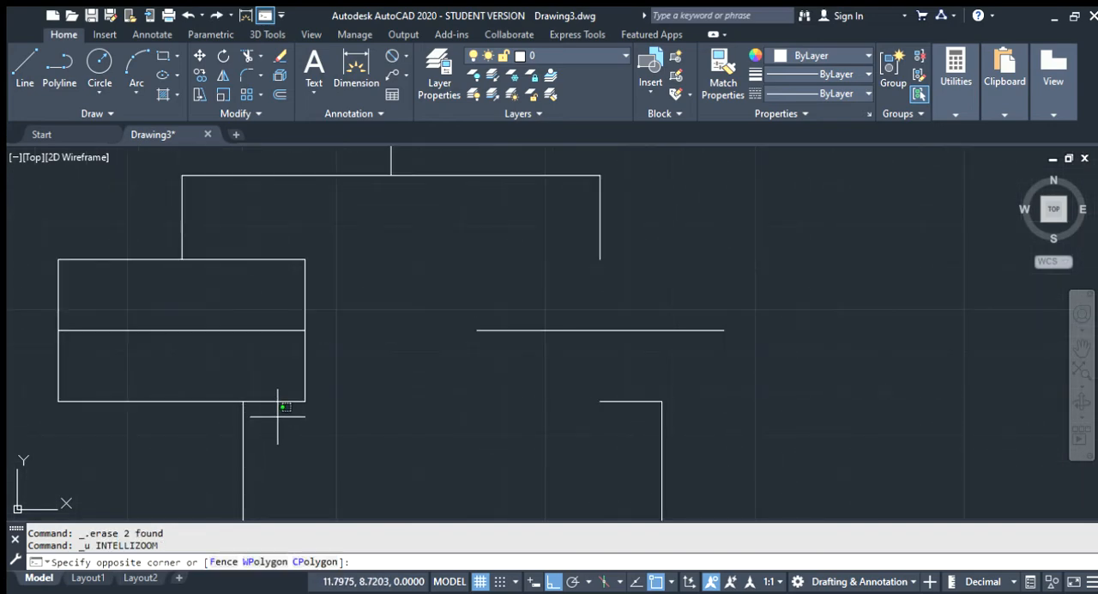
pyautogui.hotkey('ctrl', 'z')
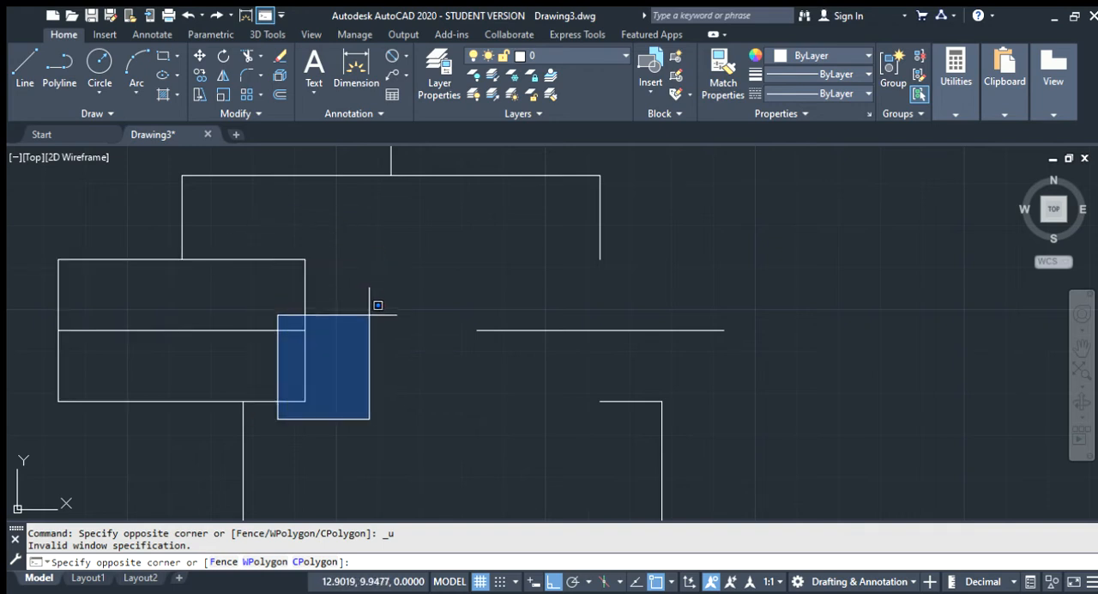
pyautogui.press('Escape')
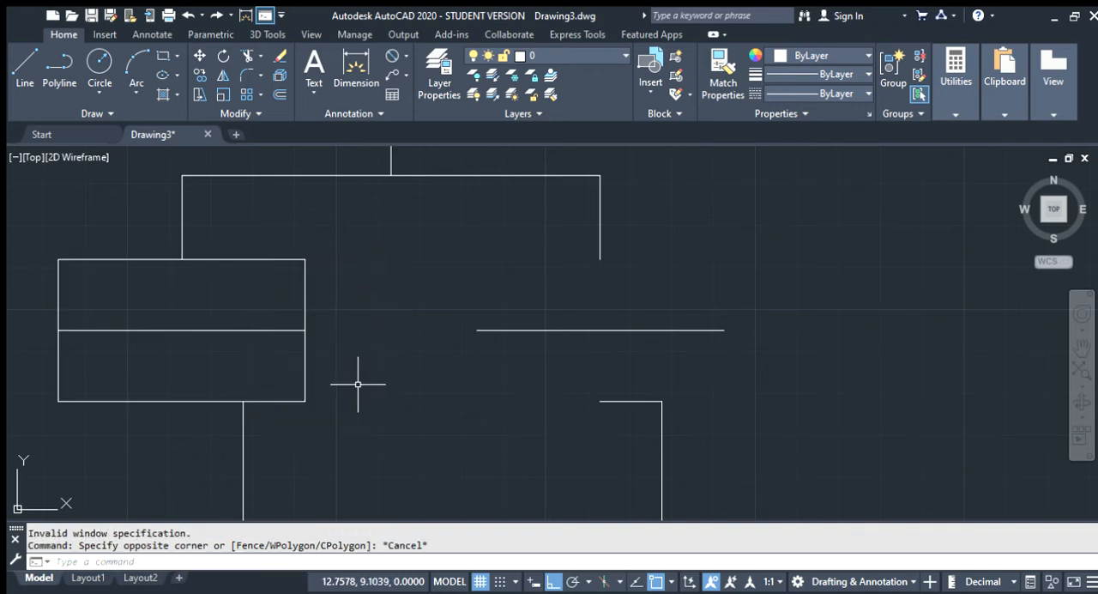
pyautogui.hotkey('ctrl', 'z')
pyautogui.press('Escape')
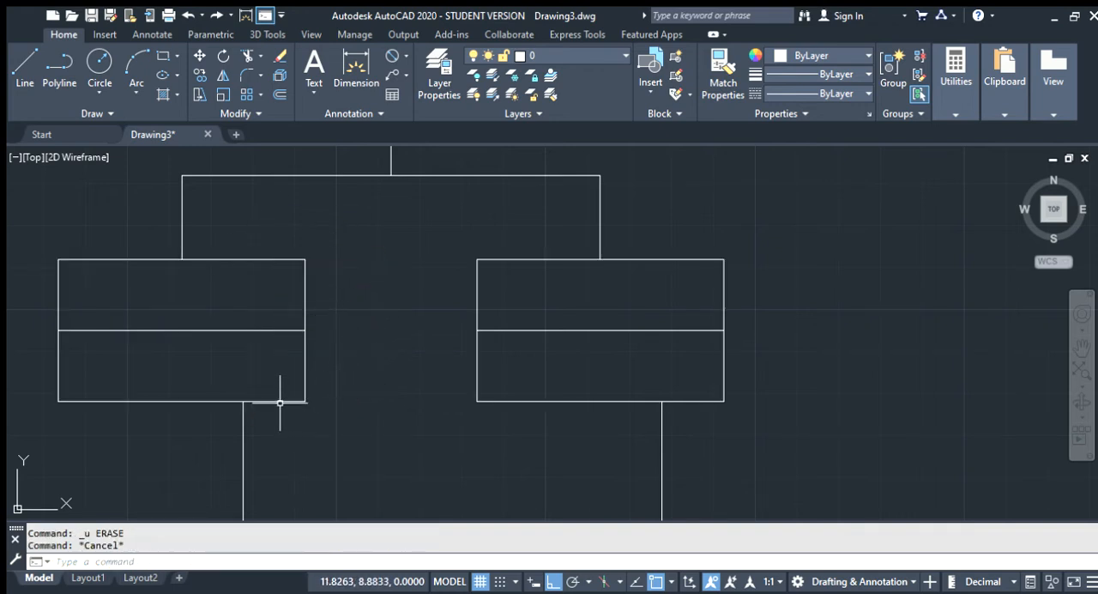
# Erase only the leftover guide line on the left sub-box's bottom edge, keeping the box itself
pyautogui.click(280, 402)
pyautogui.click(280, 403)
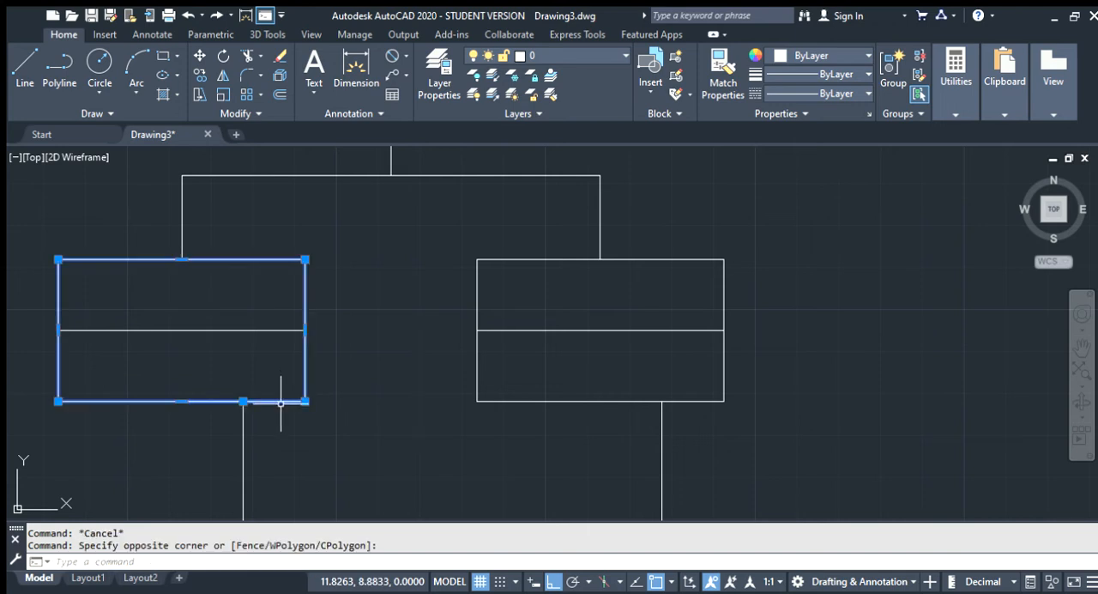
pyautogui.press('Escape')
pyautogui.click(280, 401)
pyautogui.press('Delete')
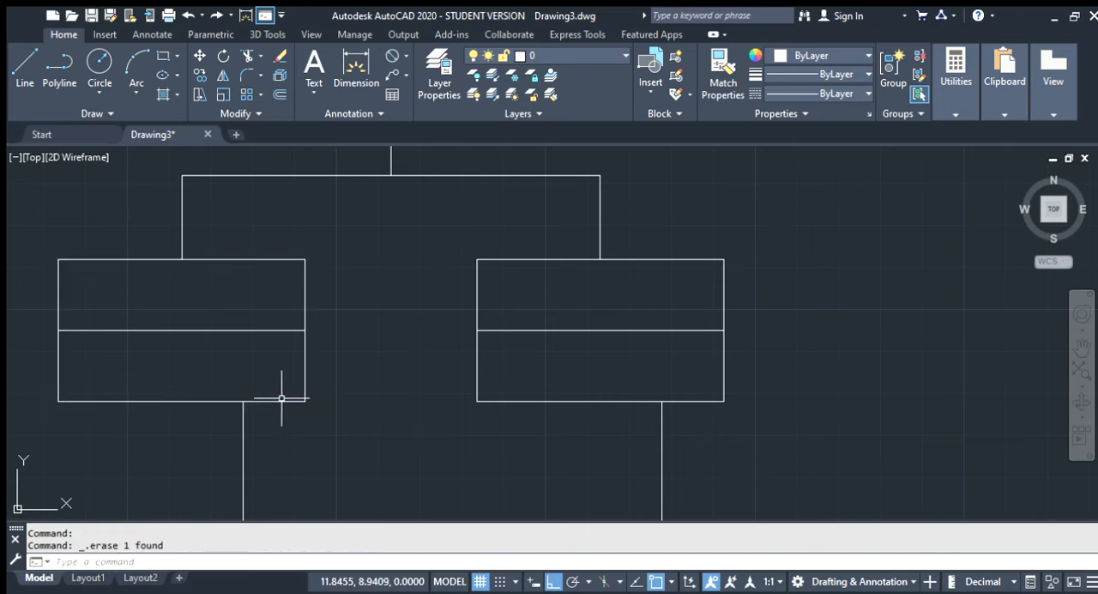
pyautogui.scroll(-4, 278, 390)
pyautogui.scroll(-6, 275, 371)
pyautogui.scroll(2, 290, 404)
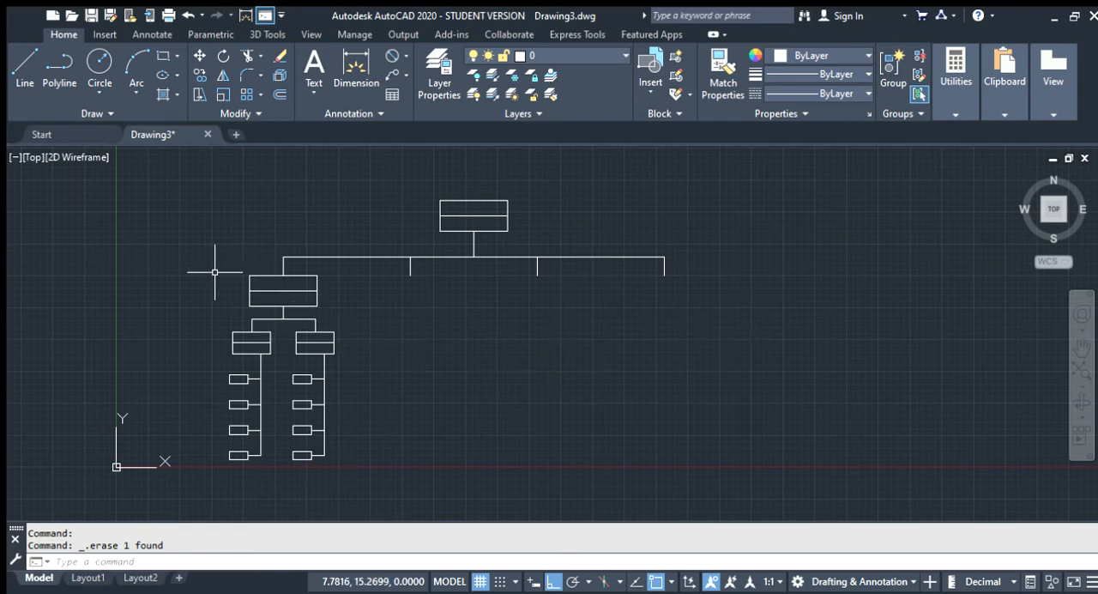
# Copy the entire finished first branch and paste it below the second connector of the main horizontal line
pyautogui.press('Escape')
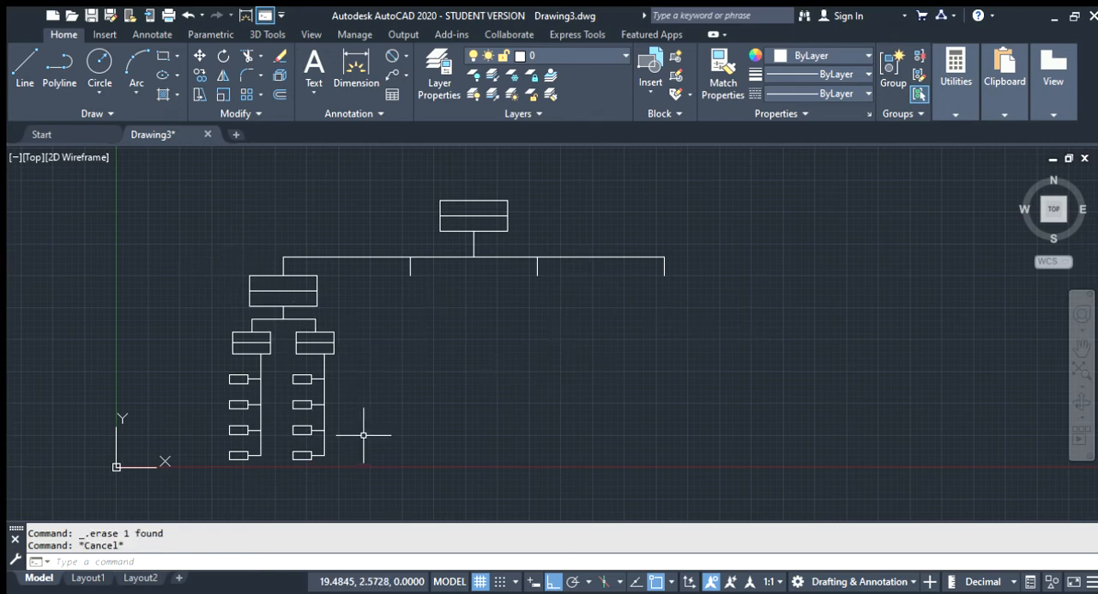
pyautogui.moveTo(369, 470)
pyautogui.mouseDown()
pyautogui.moveTo(214, 355)
pyautogui.moveTo(215, 343)
pyautogui.mouseUp()
pyautogui.press('Escape')
pyautogui.click(408, 496)
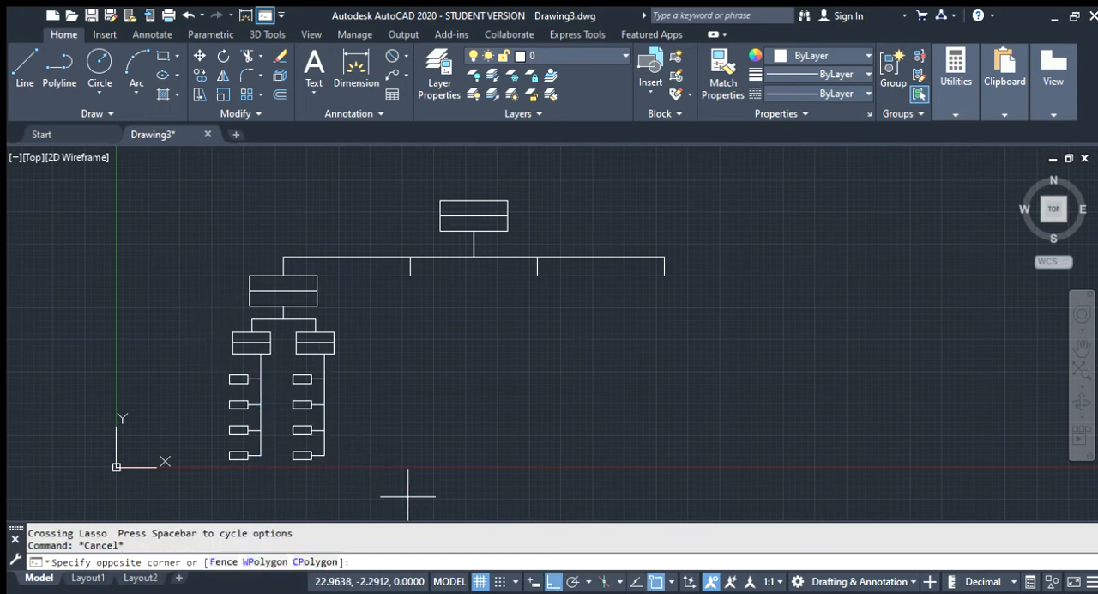
pyautogui.click(181, 278)
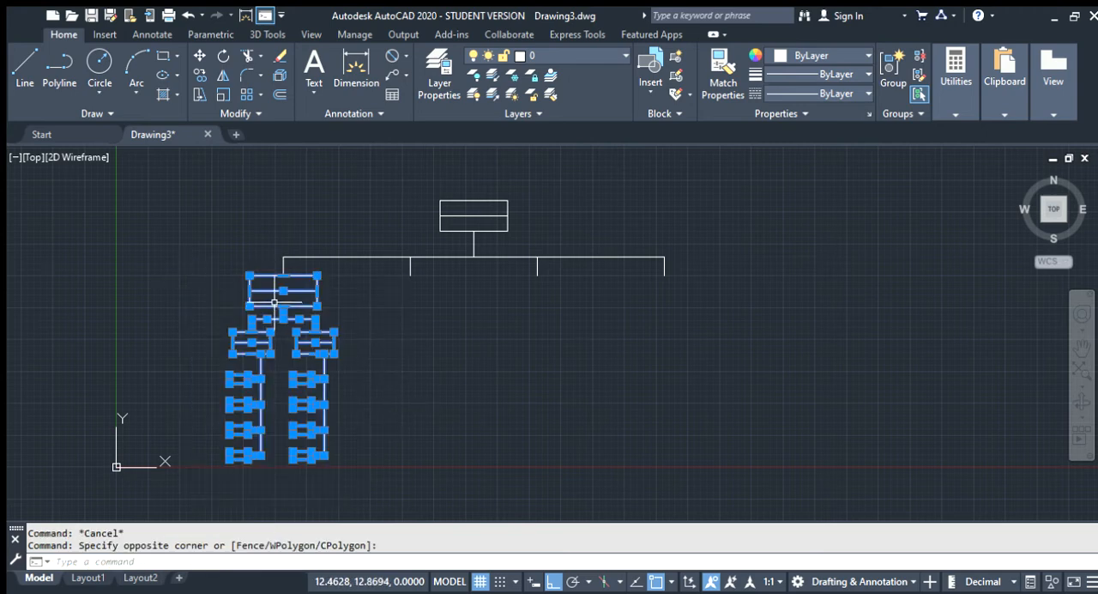
pyautogui.scroll(2, 275, 302)
pyautogui.hotkey('ctrl', 'c')
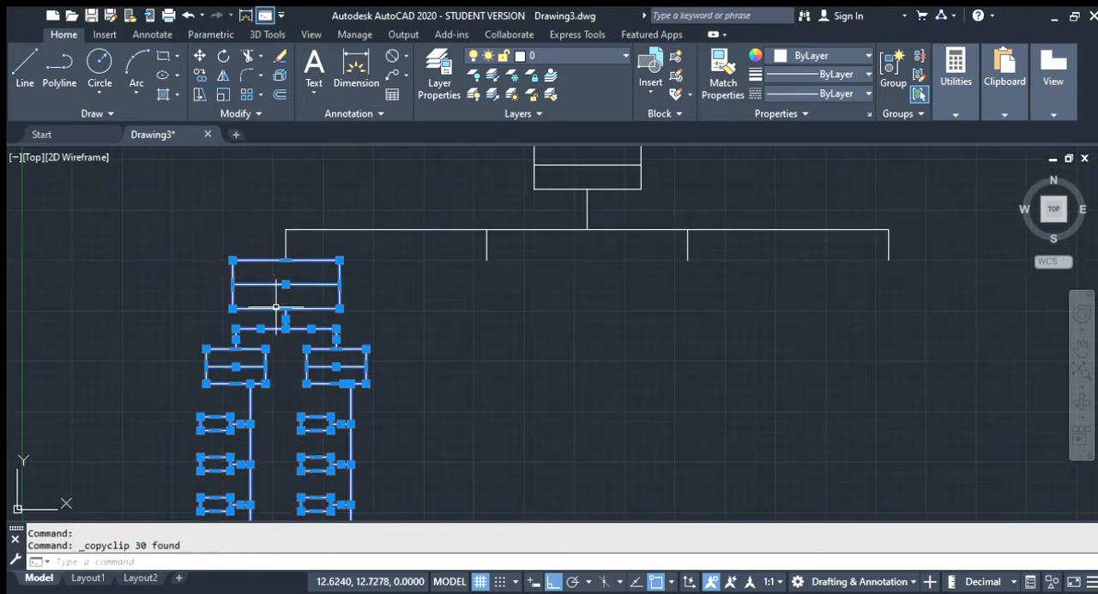
pyautogui.hotkey('ctrl', 'v')
pyautogui.scroll(-3, 454, 372)
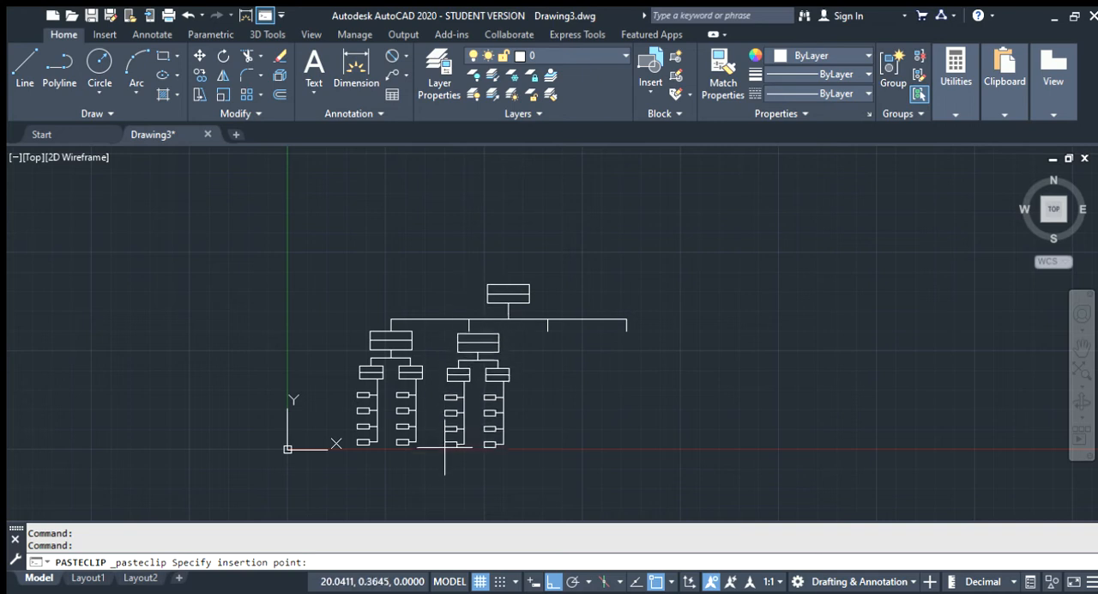
pyautogui.click(438, 447)
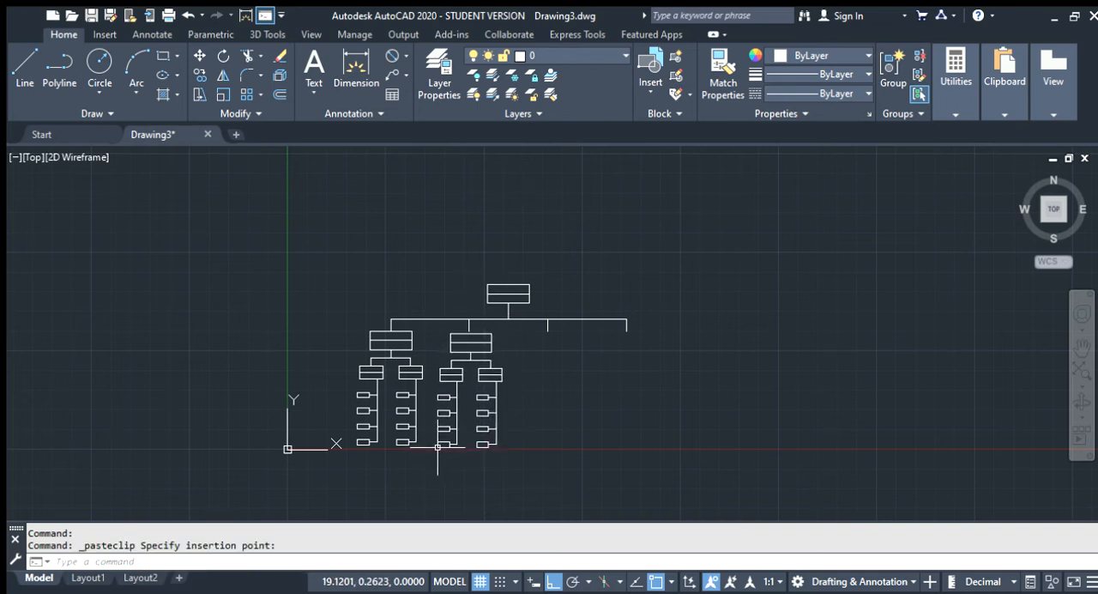
# Paste two more copies of the branch, one below the third connector and one below the fourth
pyautogui.hotkey('ctrl', 'c')
pyautogui.hotkey('ctrl', 'v')
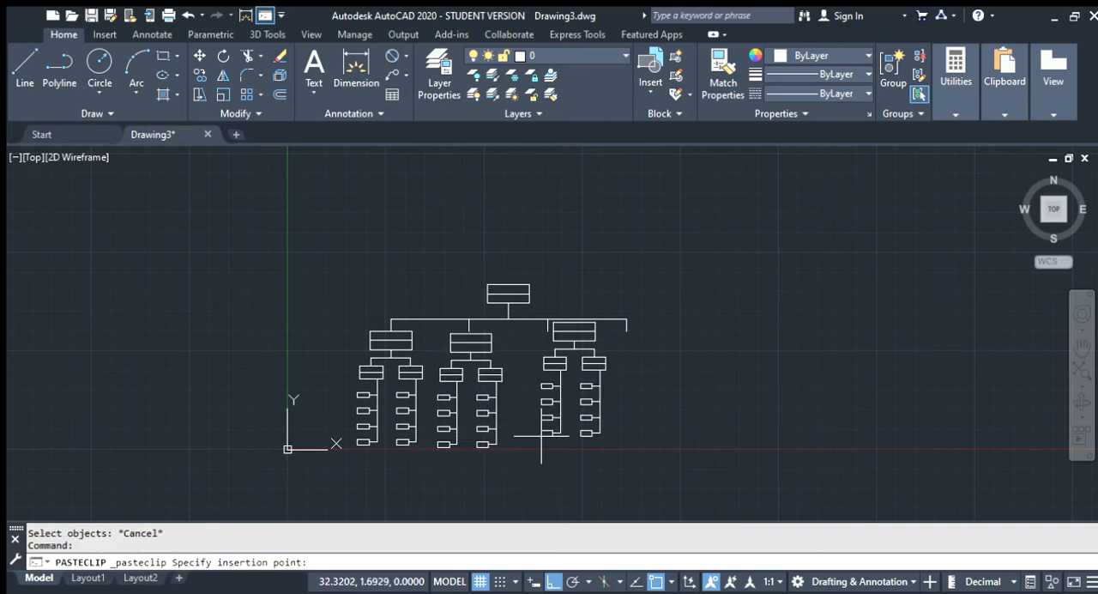
pyautogui.click(519, 447)
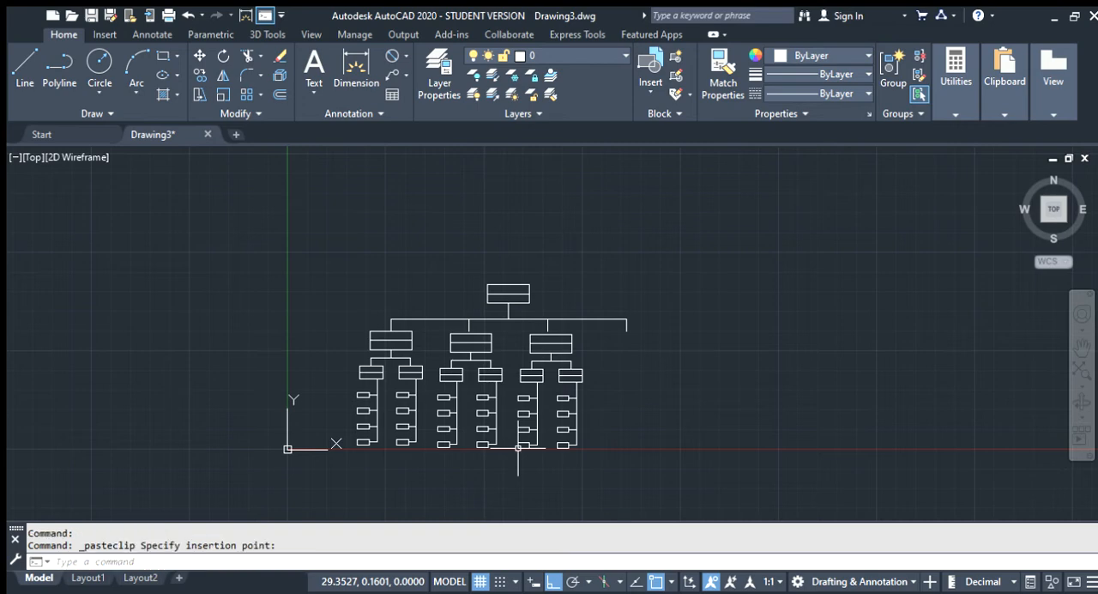
pyautogui.hotkey('ctrl', 'v')
pyautogui.click(599, 447)
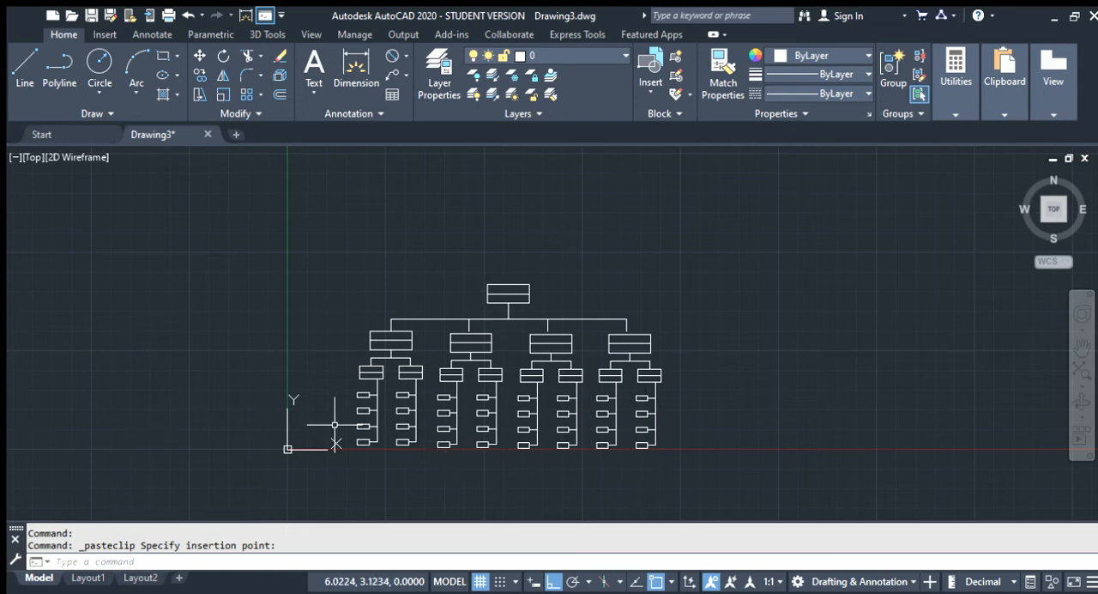
pyautogui.scroll(2, 468, 344)
pyautogui.scroll(-1, 468, 343)
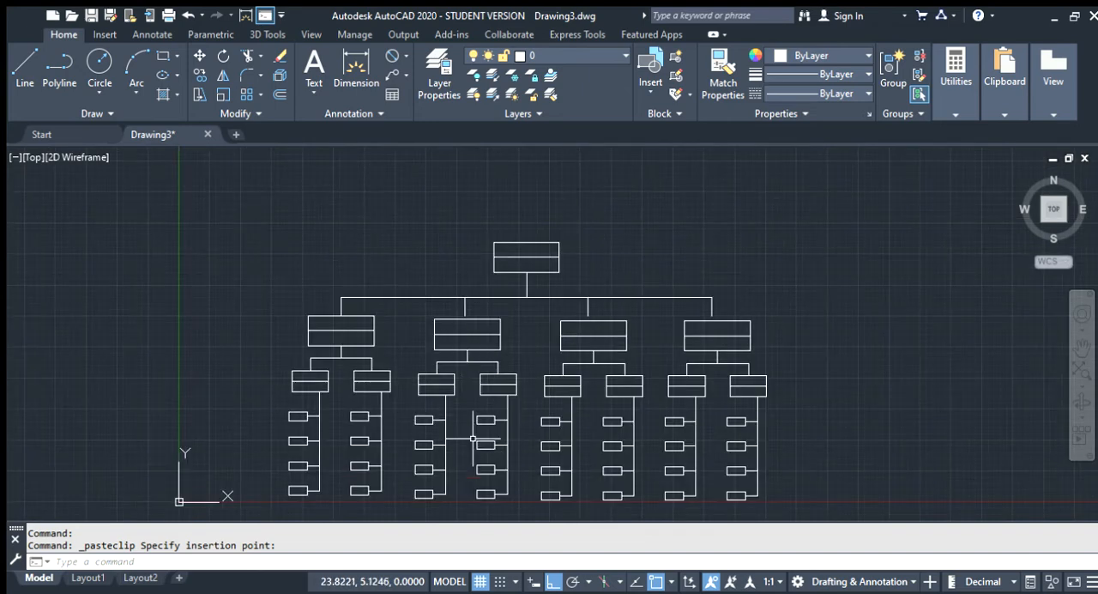
# Move the second branch by its main box's top-edge midpoint onto the lower end of the second connector
pyautogui.press('Escape')
pyautogui.click(522, 502)
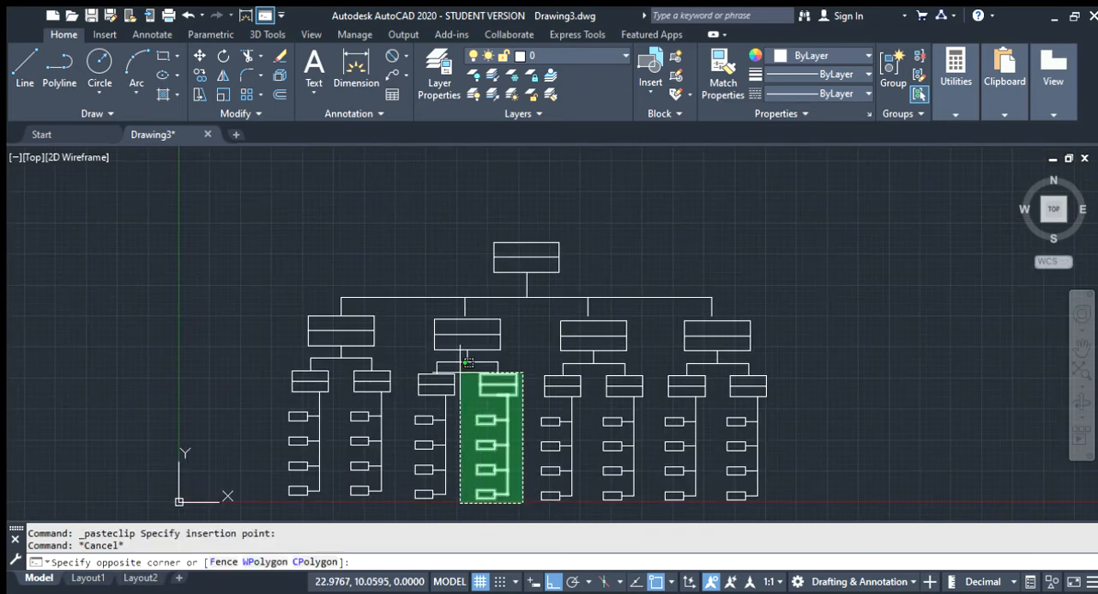
pyautogui.click(417, 327)
pyautogui.write('m')
pyautogui.scroll(5, 478, 312)
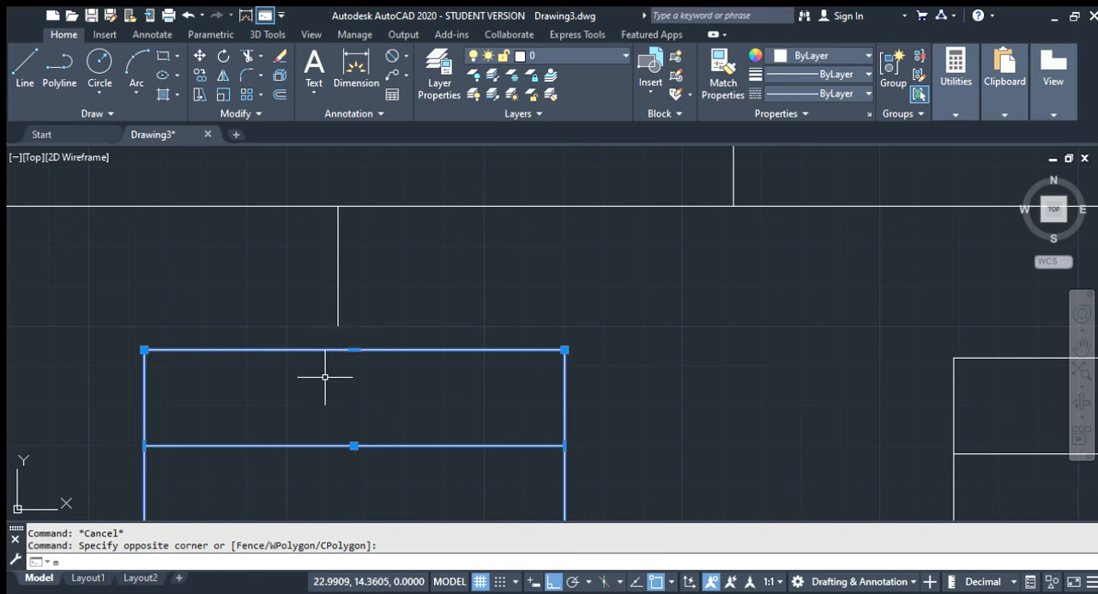
pyautogui.press('Return')
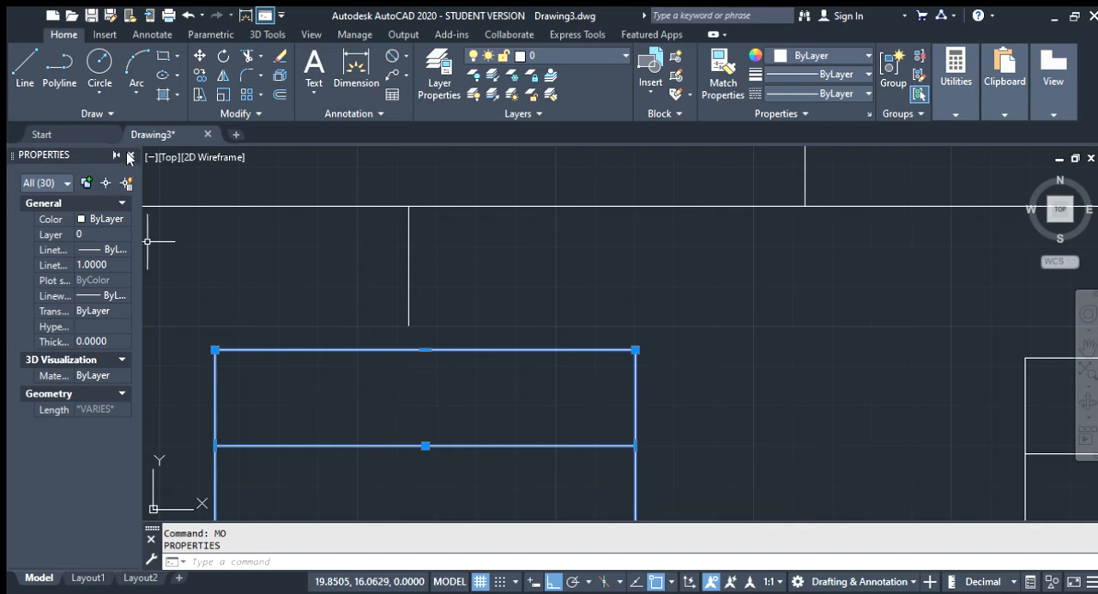
pyautogui.click(131, 158)
pyautogui.click(199, 55)
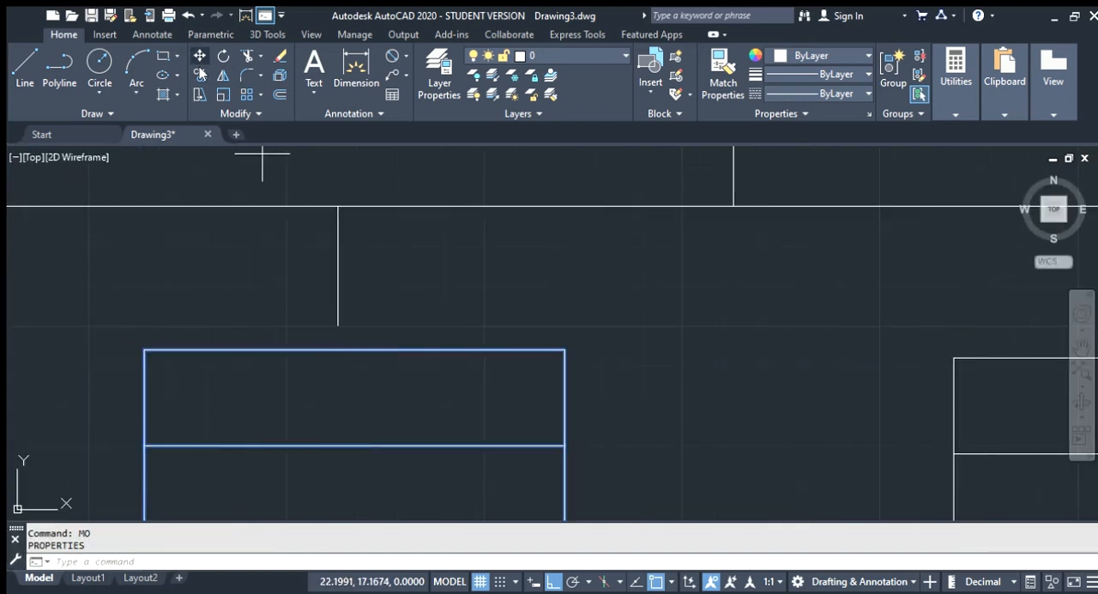
pyautogui.click(355, 349)
pyautogui.scroll(-6, 339, 314)
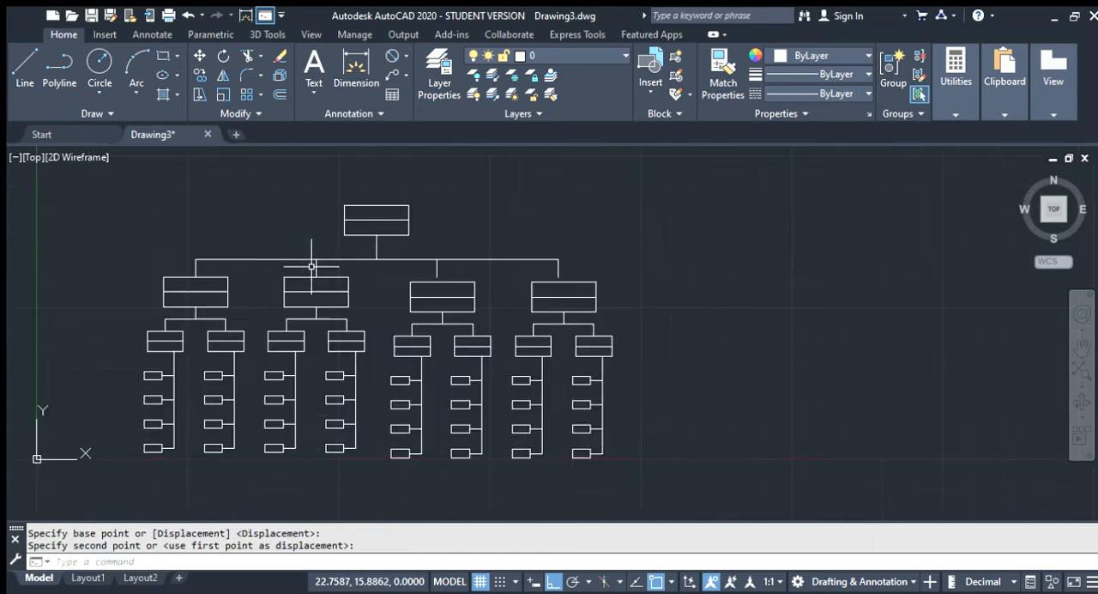
pyautogui.press('Escape')
# Move the third branch by its main box's top-edge midpoint onto the lower end of the third connector
pyautogui.moveTo(420, 395); pyautogui.dragTo(362, 296)
pyautogui.press('Escape')
pyautogui.click(432, 419)
pyautogui.scroll(5, 364, 286)
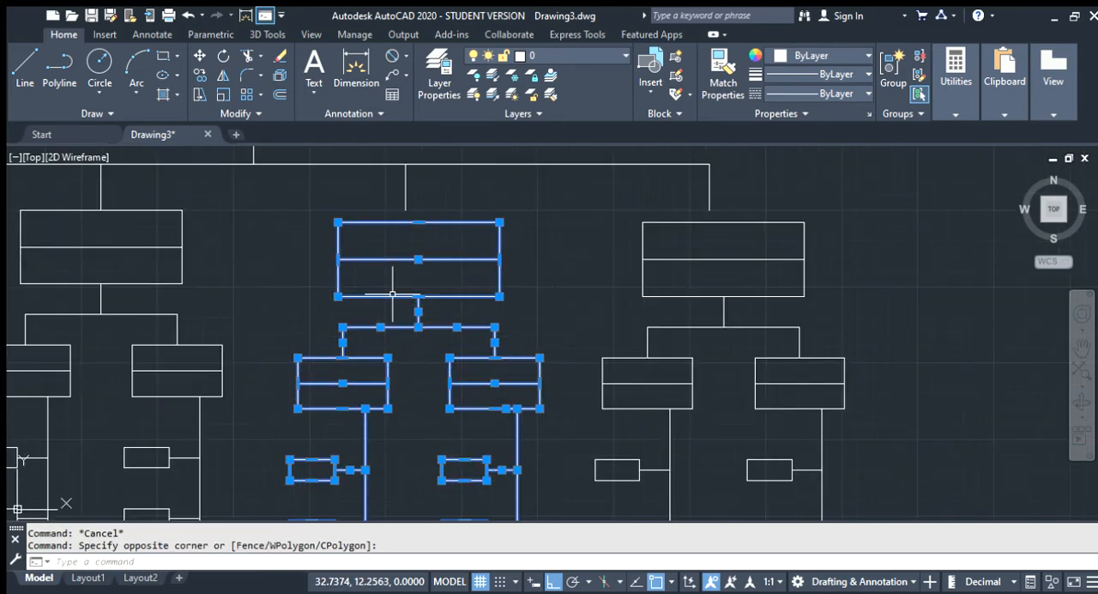
pyautogui.scroll(2, 393, 295)
pyautogui.click(199, 55)
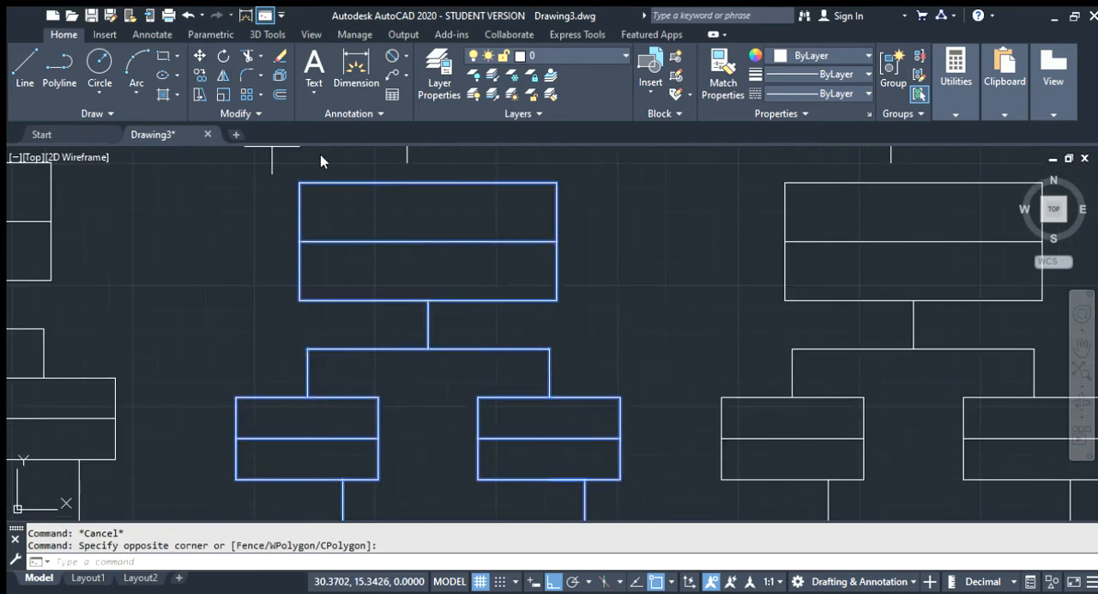
pyautogui.click(428, 182)
pyautogui.click(406, 163)
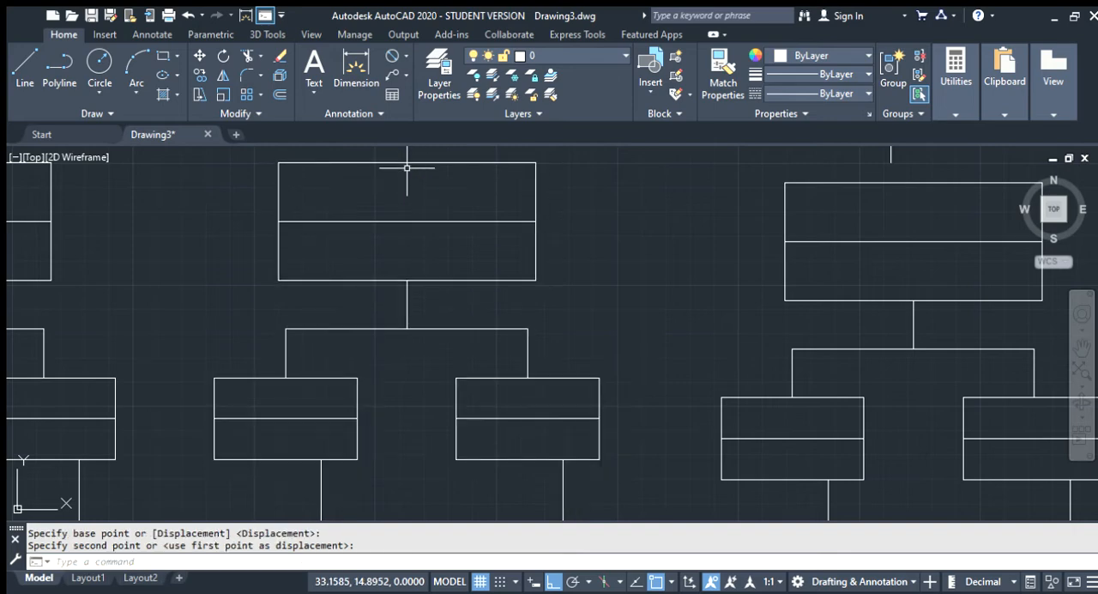
pyautogui.scroll(-5, 396, 267)
pyautogui.press('Escape')
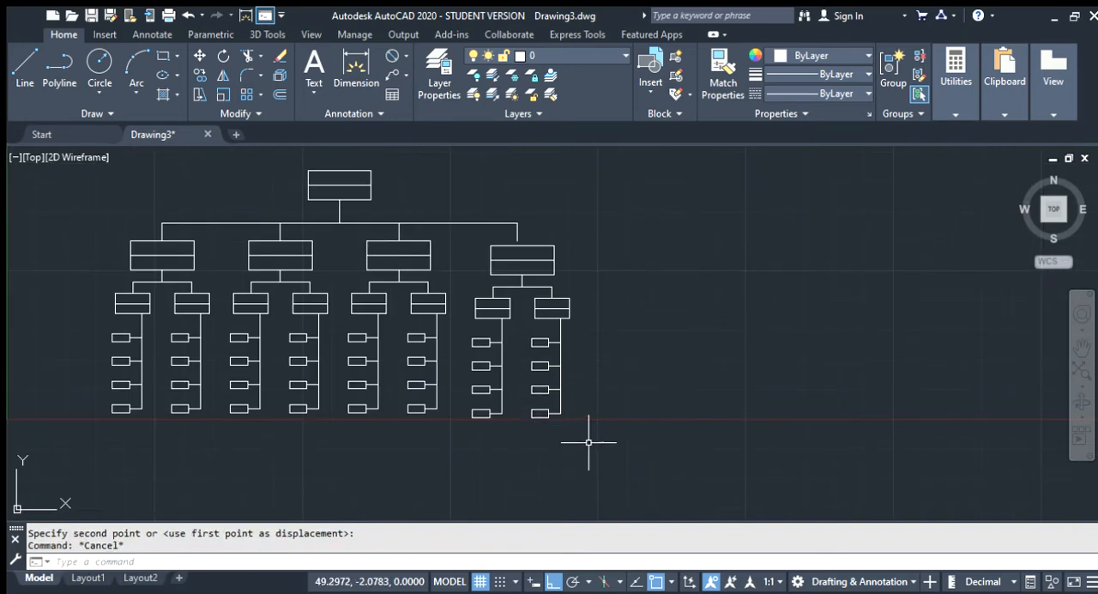
# Move the fourth branch by its main box's top-edge midpoint onto the lower end of the fourth connector
pyautogui.click(587, 419)
pyautogui.click(488, 242)
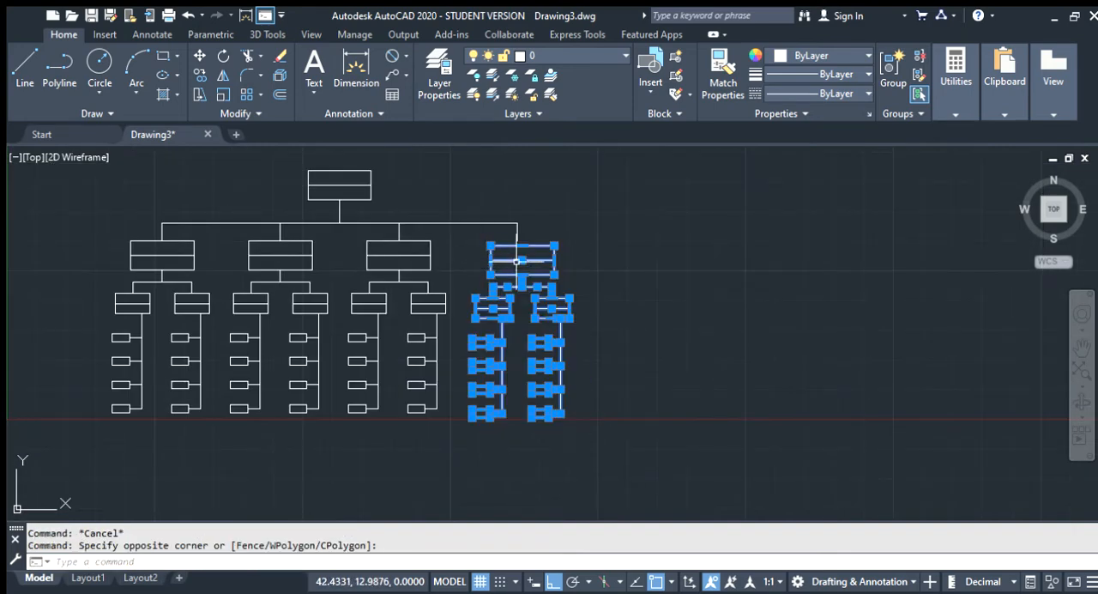
pyautogui.scroll(-2, 532, 242)
pyautogui.scroll(7, 532, 242)
pyautogui.write('m')
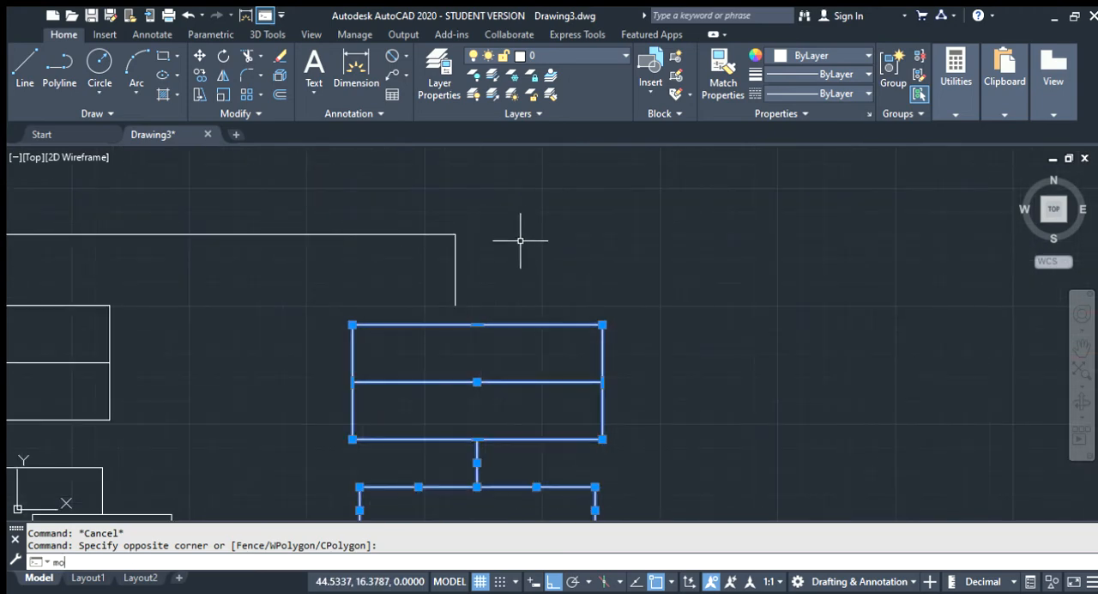
pyautogui.write('o')
pyautogui.press('Return')
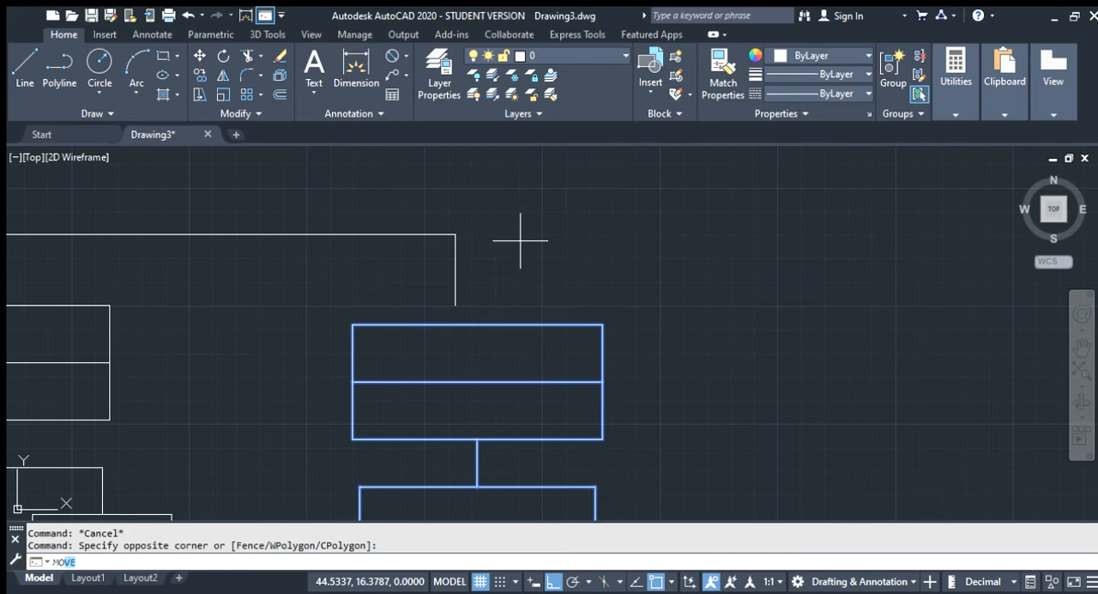
pyautogui.click(477, 326)
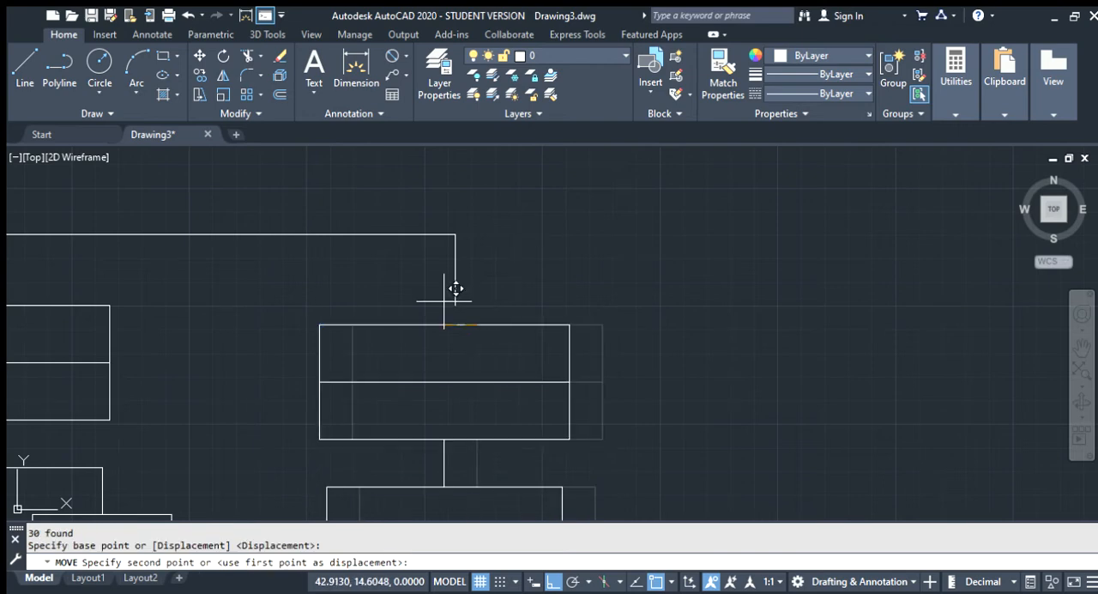
pyautogui.click(455, 302)
pyautogui.scroll(-6, 490, 329)
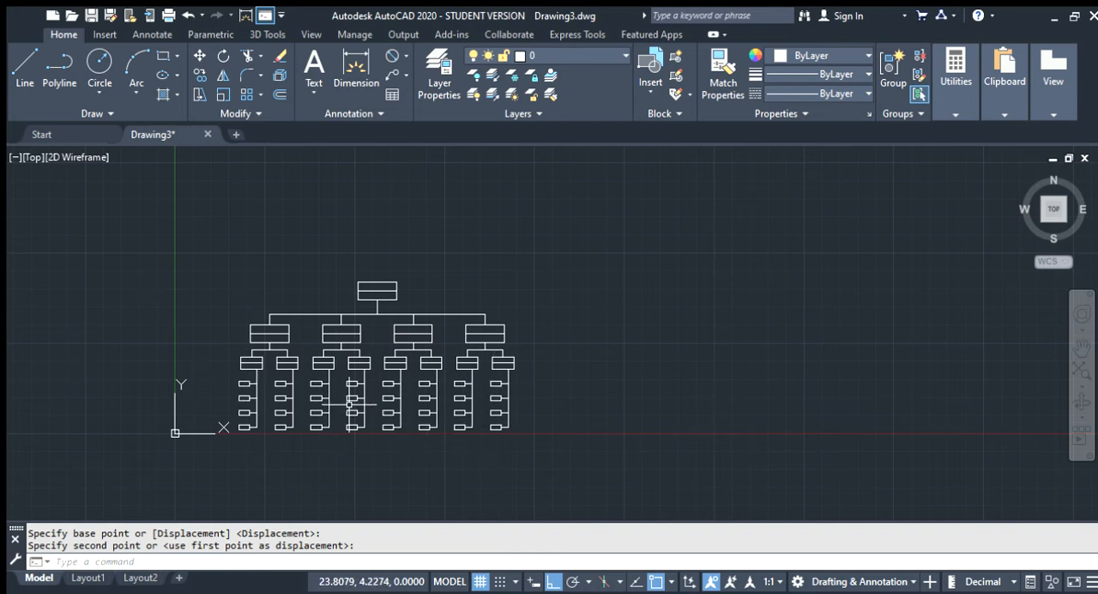
pyautogui.press('Escape')
pyautogui.click(550, 407)
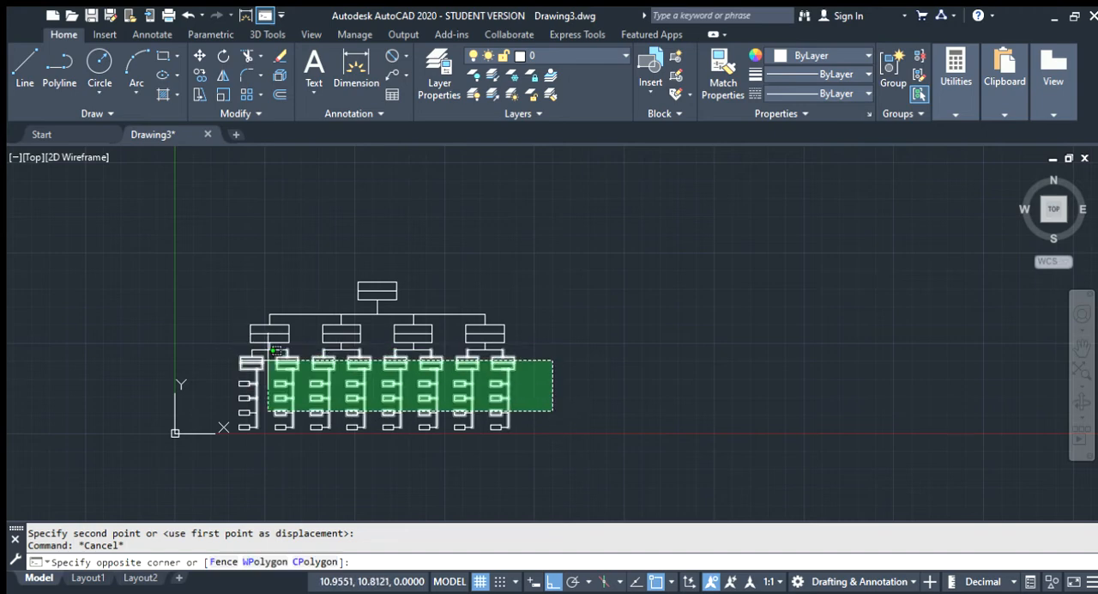
pyautogui.press('Escape')
pyautogui.scroll(-2, 574, 375)
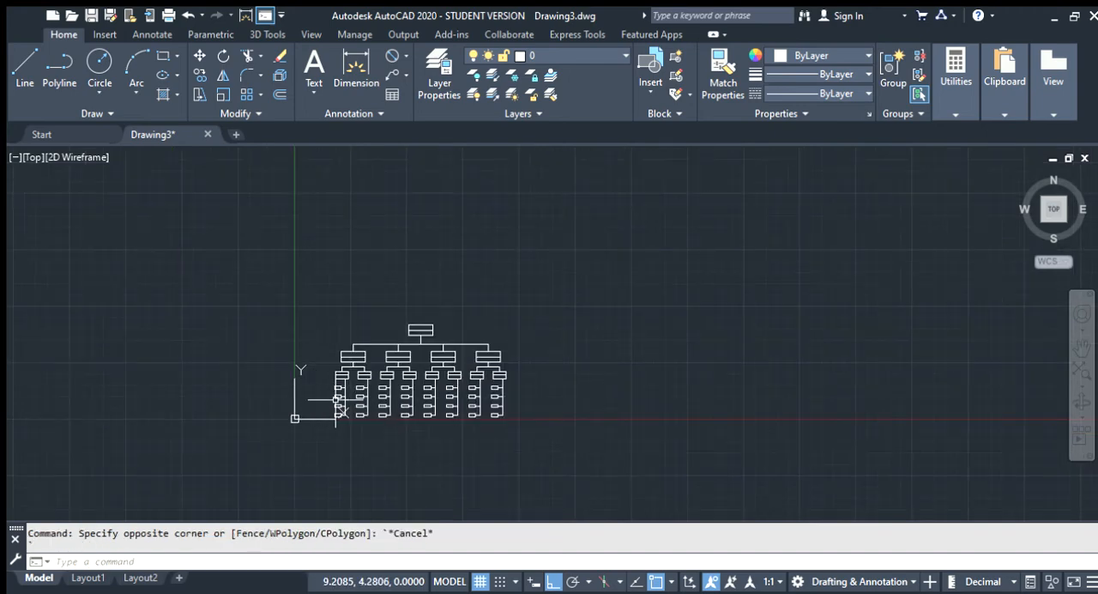
pyautogui.scroll(4, 339, 403)
pyautogui.scroll(2, 339, 404)
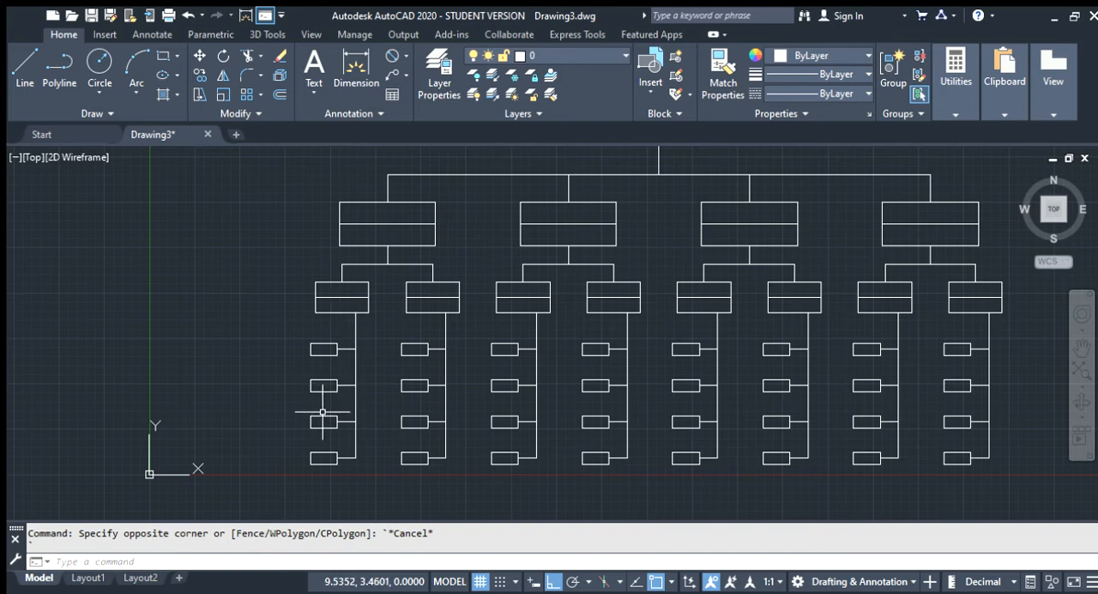
# Erase the lowest small rectangle on the first branch's right stem and trim the stem below its third rectangle's connector
pyautogui.click(419, 464)
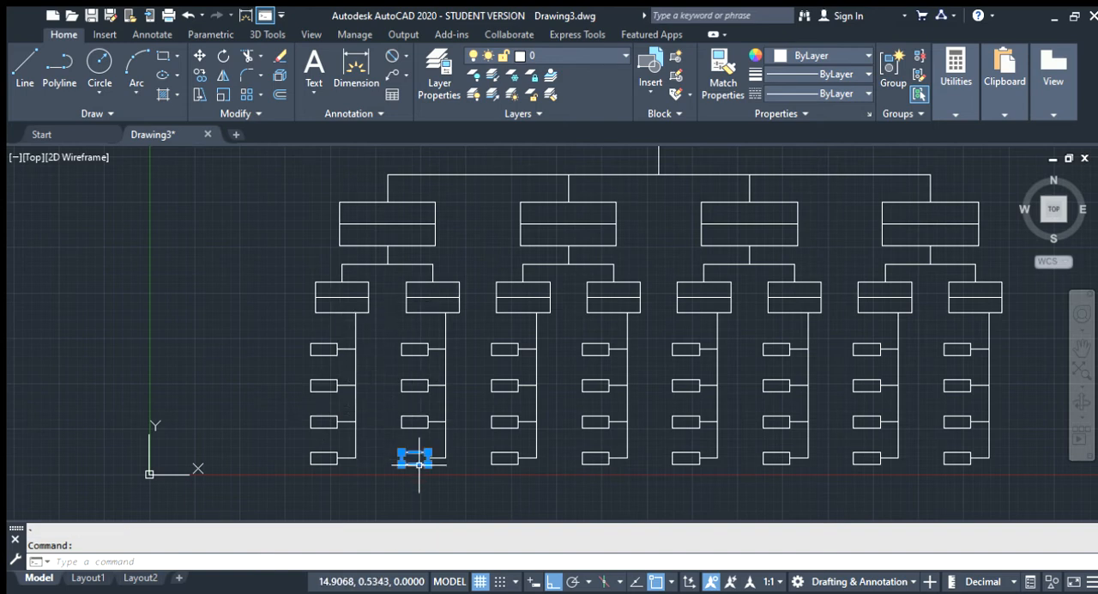
pyautogui.press('Delete')
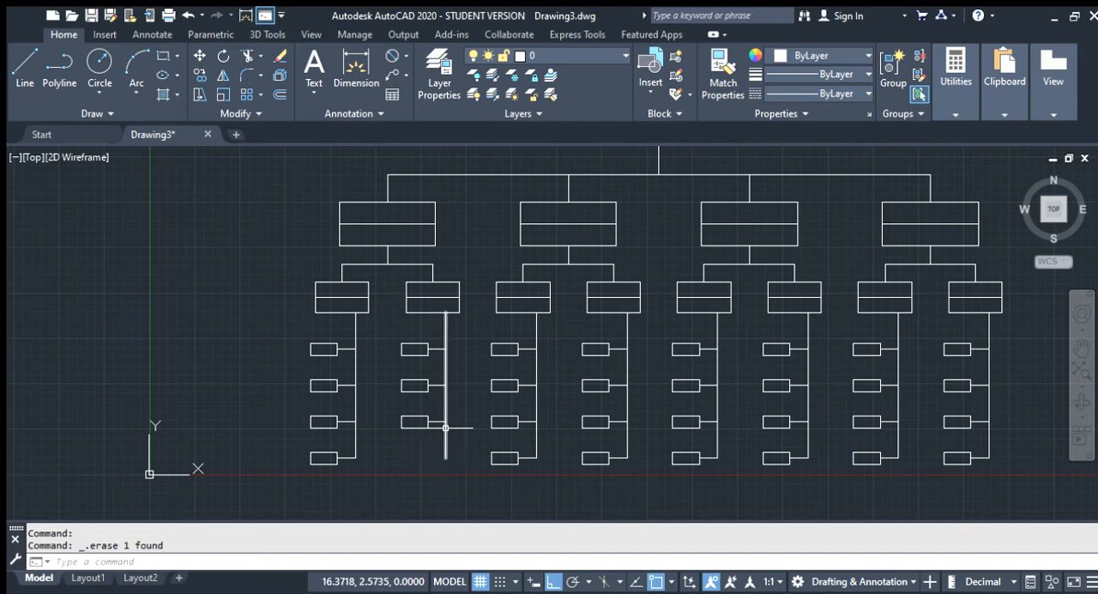
pyautogui.click(446, 428)
pyautogui.scroll(8, 446, 426)
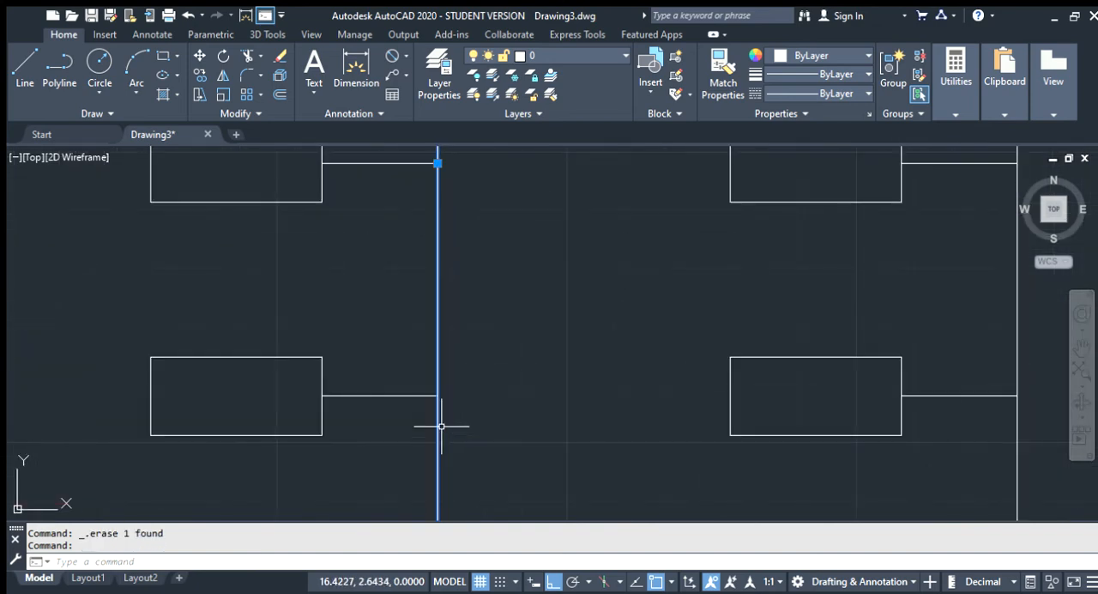
pyautogui.click(393, 395)
pyautogui.click(470, 405)
pyautogui.click(395, 381)
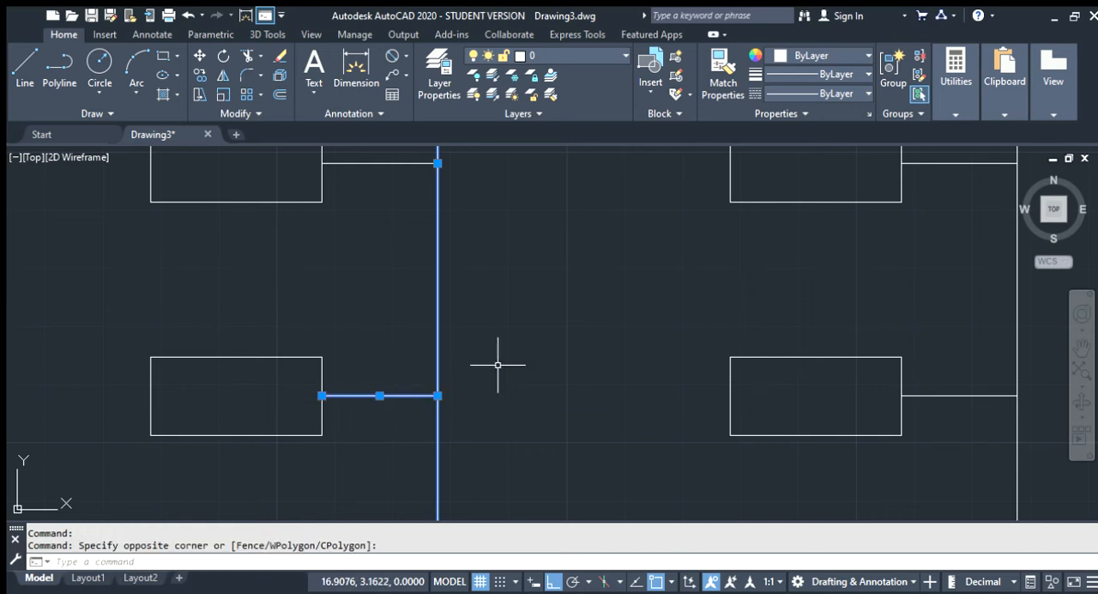
pyautogui.click(245, 57)
pyautogui.click(440, 434)
pyautogui.press('Return')
pyautogui.scroll(-8, 424, 374)
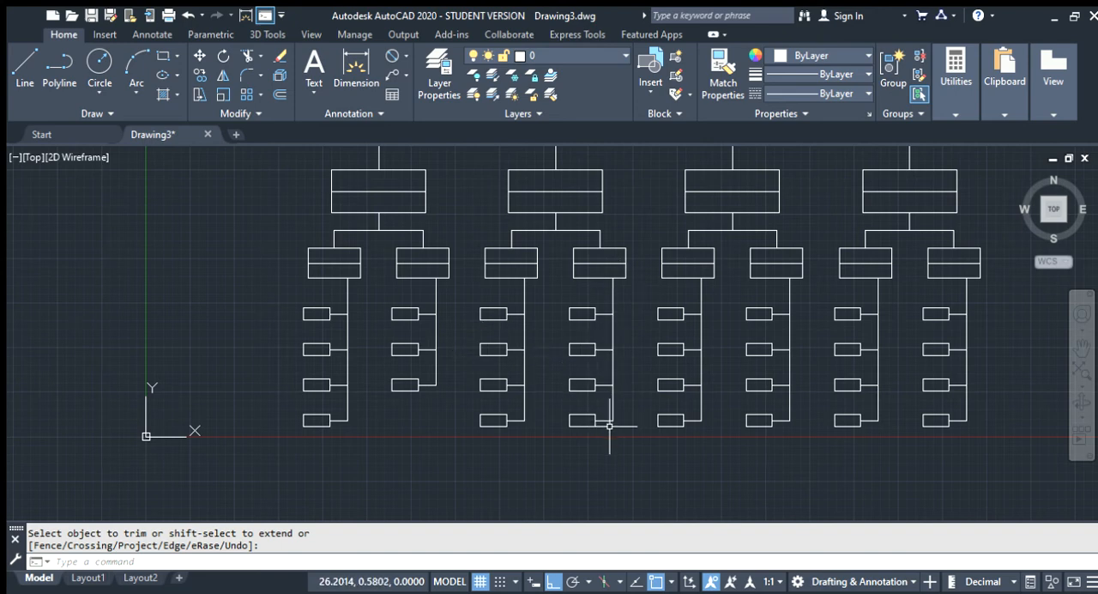
# Extend the second branch's right stem 2 units downward from its lower end and add a 1-unit connector toward the left
pyautogui.scroll(2, 608, 428)
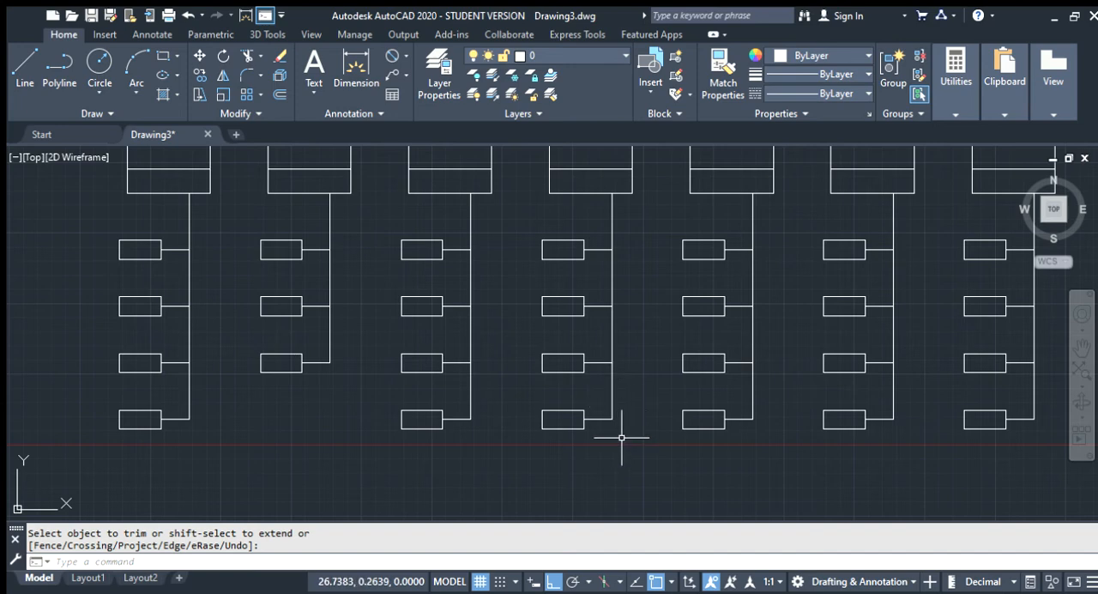
pyautogui.press('Return')
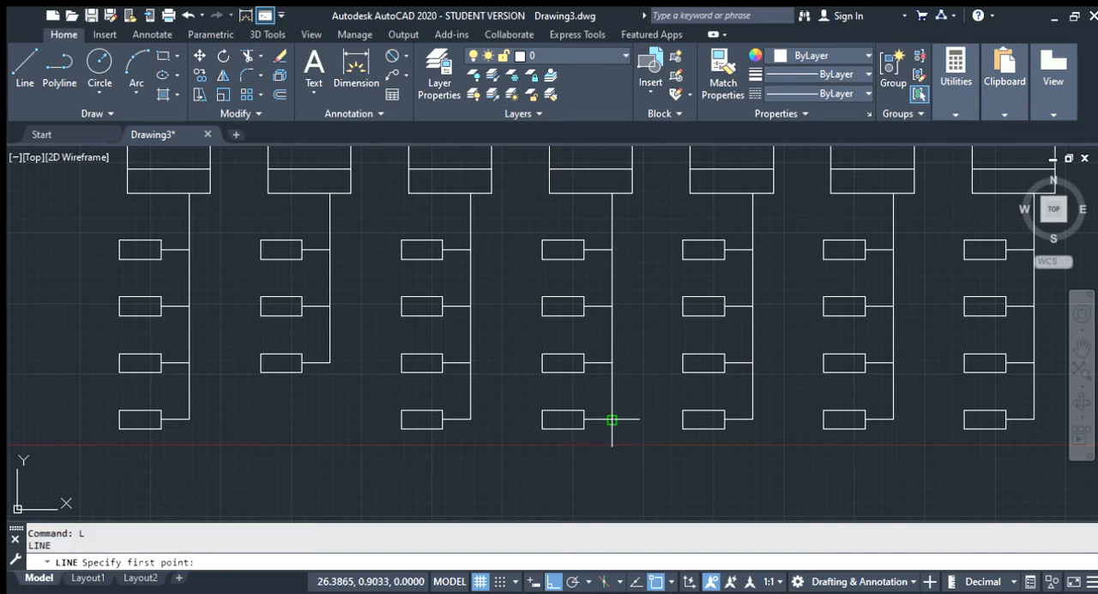
pyautogui.click(612, 420)
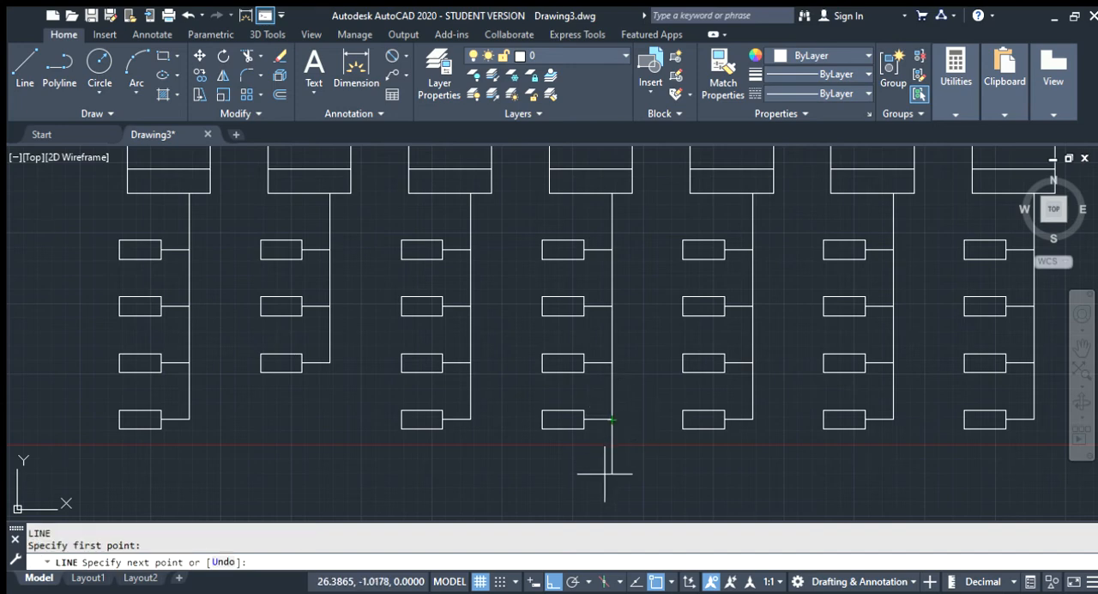
pyautogui.write('2')
pyautogui.press('Return')
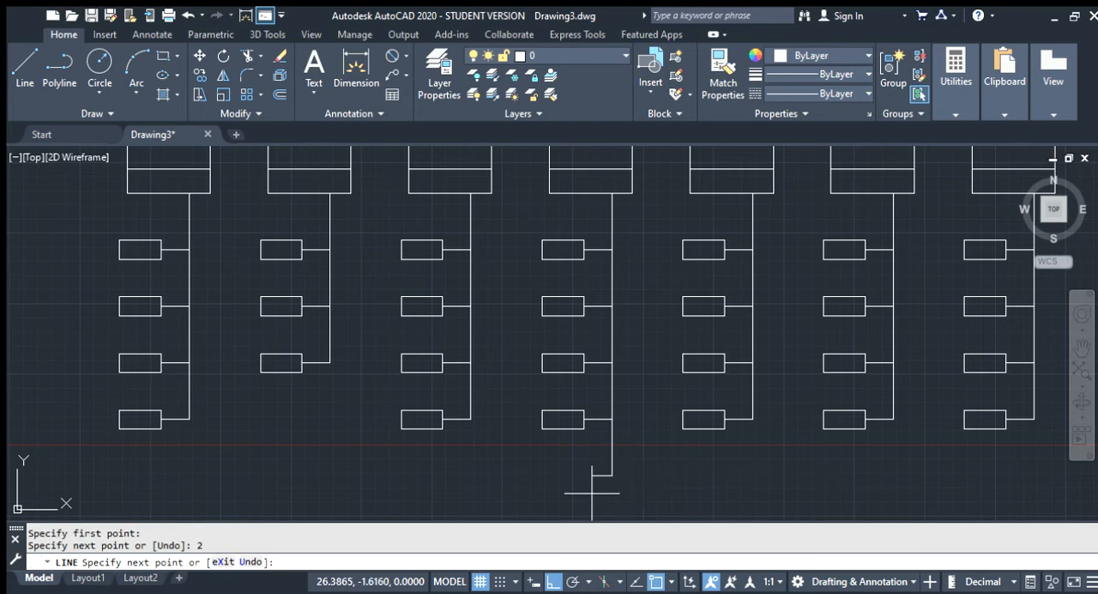
pyautogui.write('1')
pyautogui.press('Return')
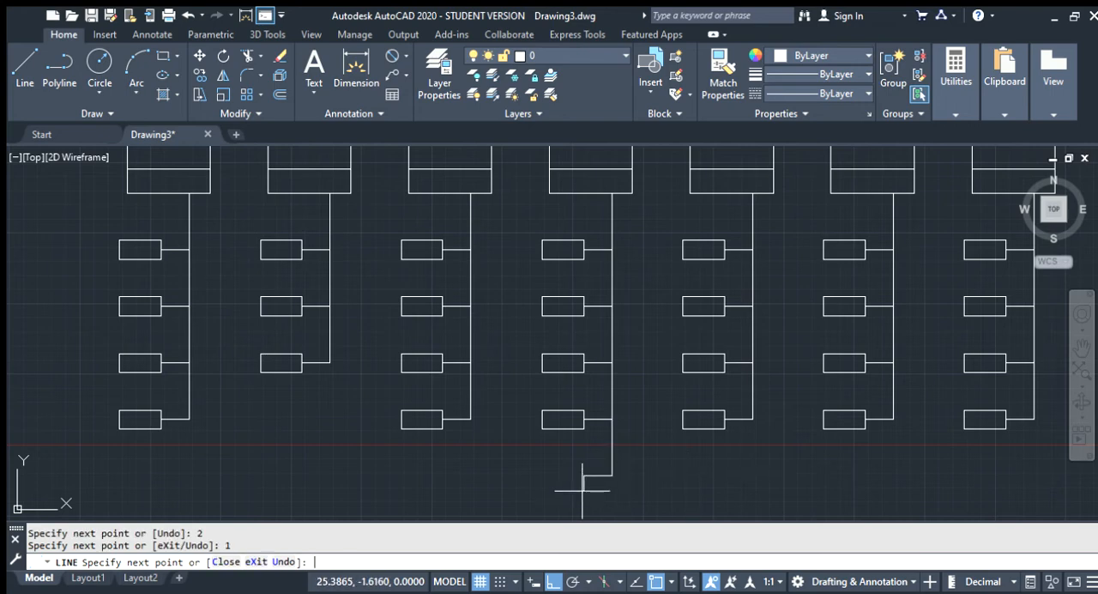
pyautogui.press('Escape')
pyautogui.press('Return')
pyautogui.press('Escape')
# Copy the lowest small rectangle on that stem and move the copy by its right-edge midpoint onto the new connector's free end
pyautogui.click(546, 426)
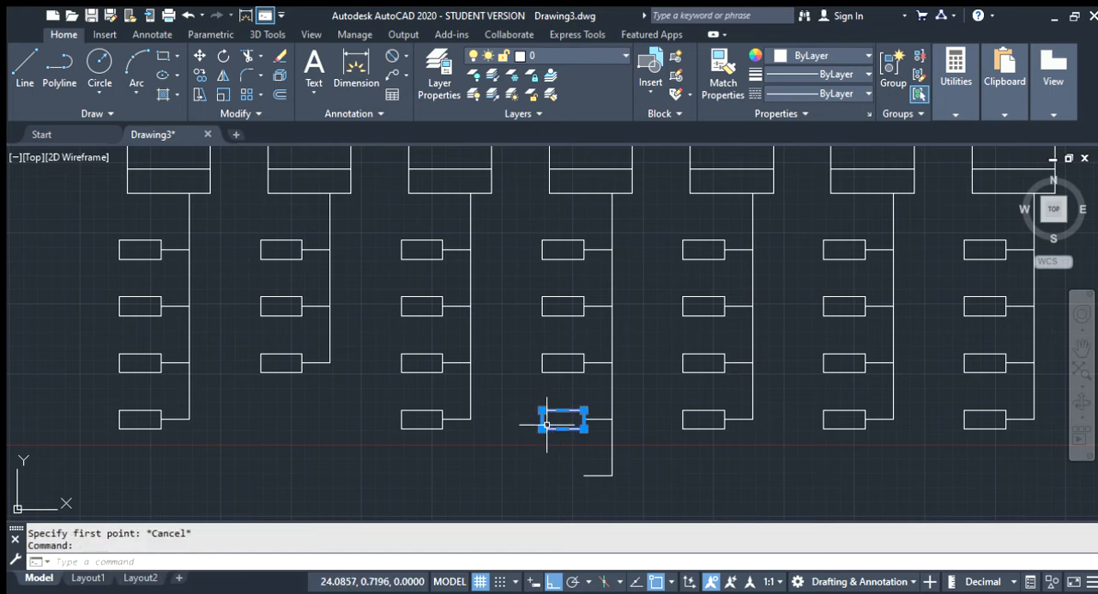
pyautogui.hotkey('ctrl', 'c')
pyautogui.hotkey('ctrl', 'v')
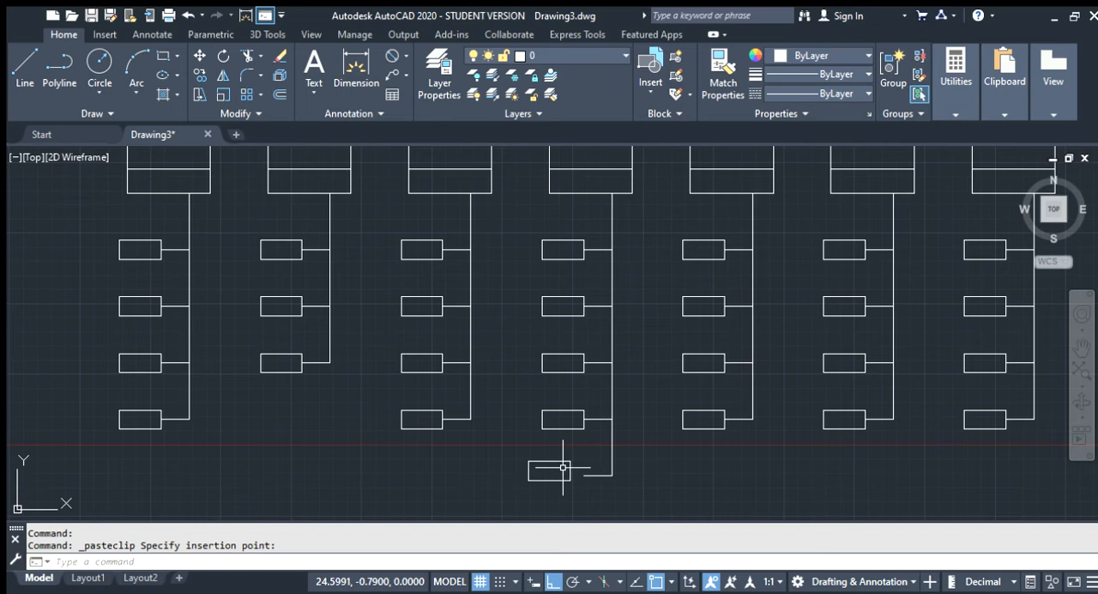
pyautogui.scroll(6, 560, 469)
pyautogui.click(558, 472)
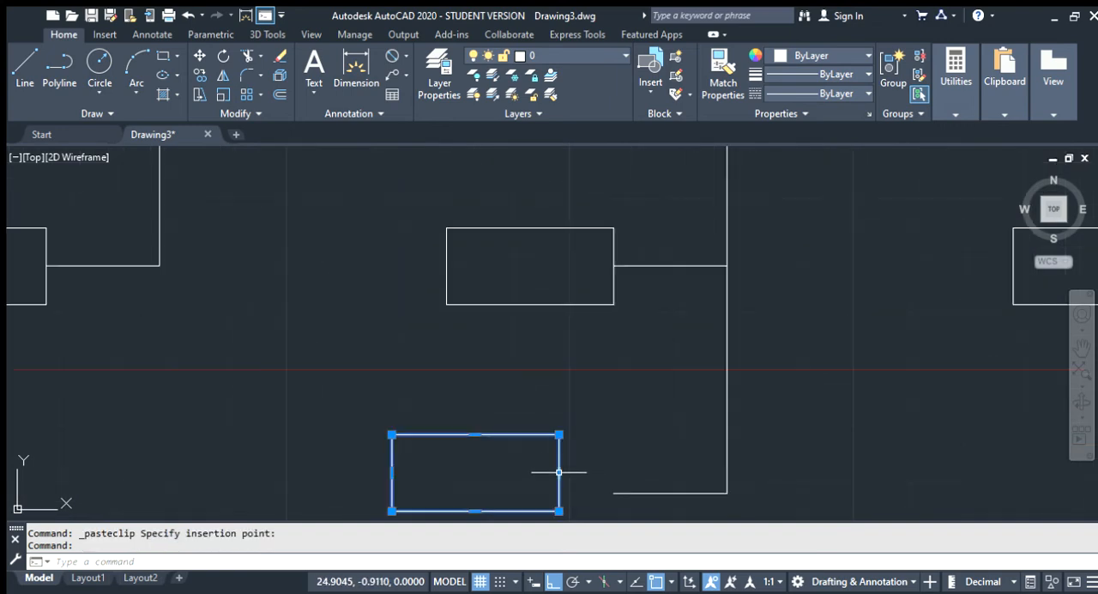
pyautogui.click(199, 57)
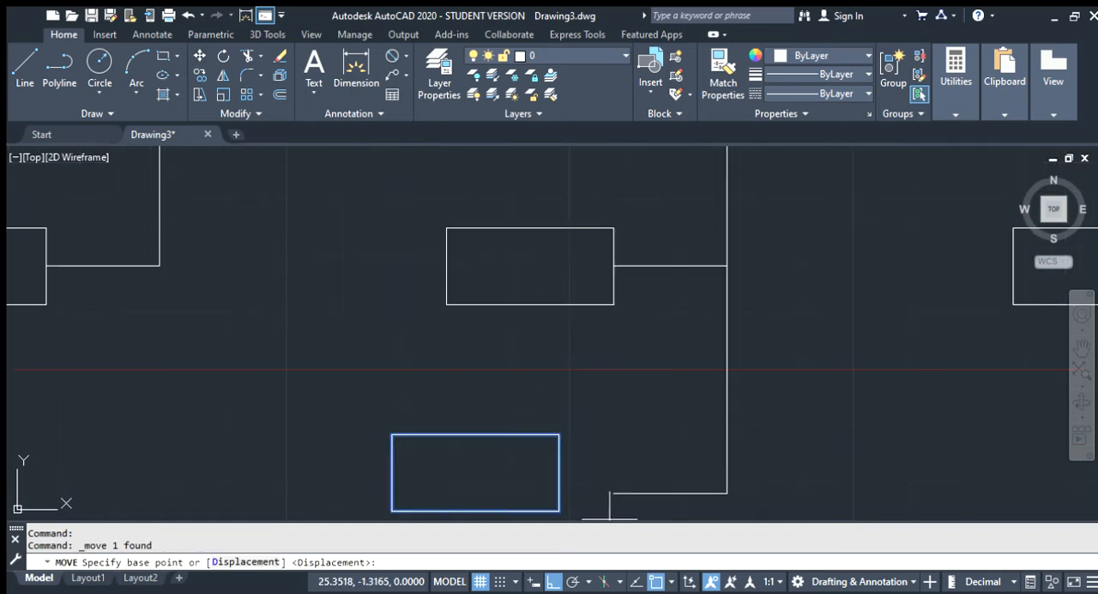
pyautogui.click(560, 472)
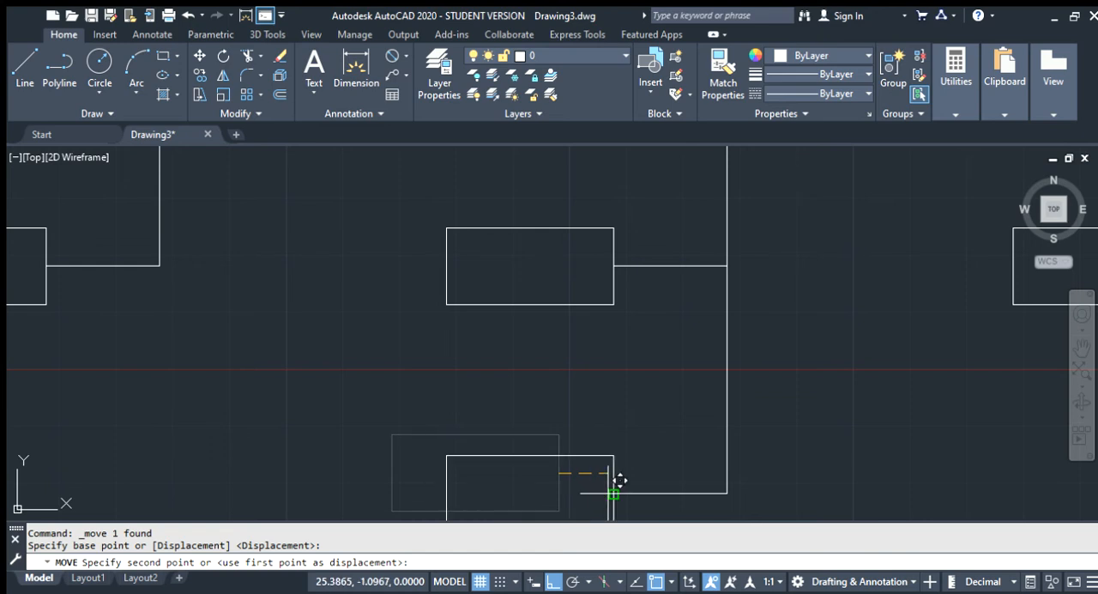
pyautogui.click(610, 494)
pyautogui.scroll(-8, 441, 401)
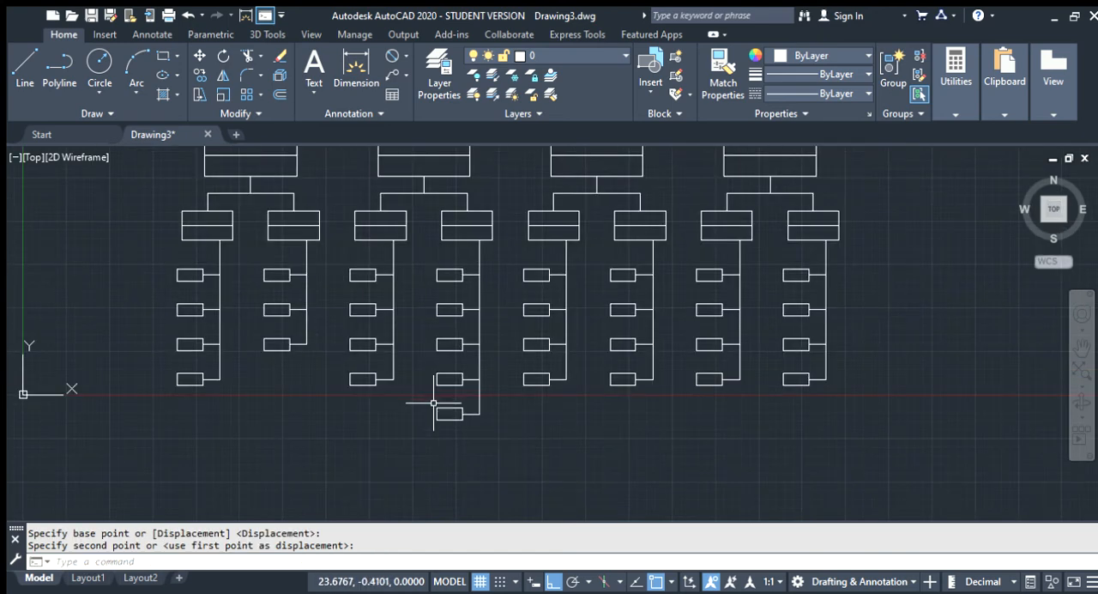
pyautogui.press('Escape')
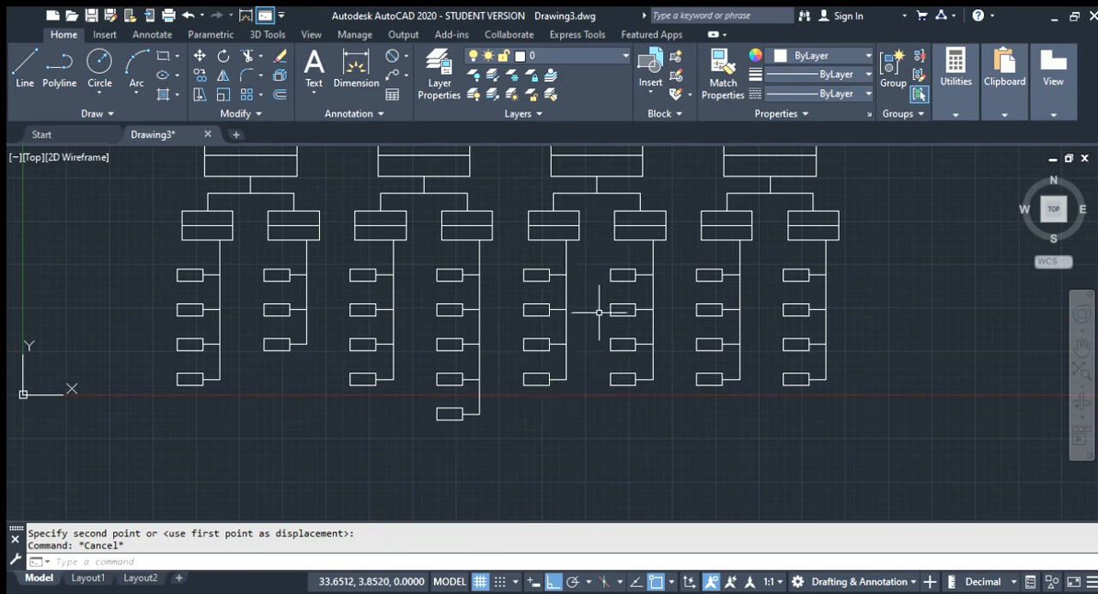
pyautogui.click(546, 347)
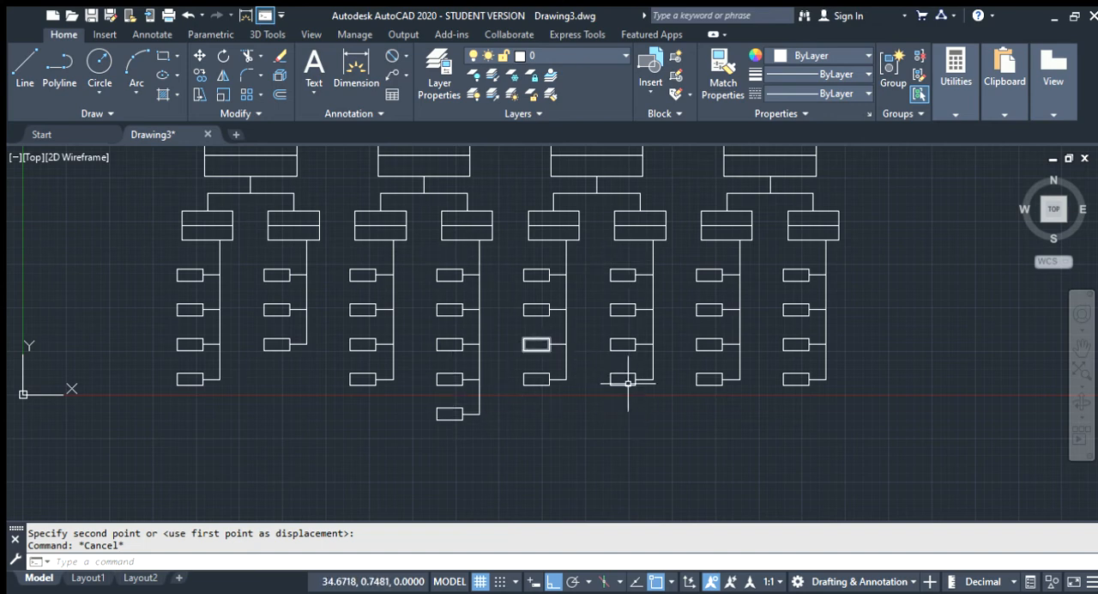
pyautogui.press('Escape')
pyautogui.click(661, 402)
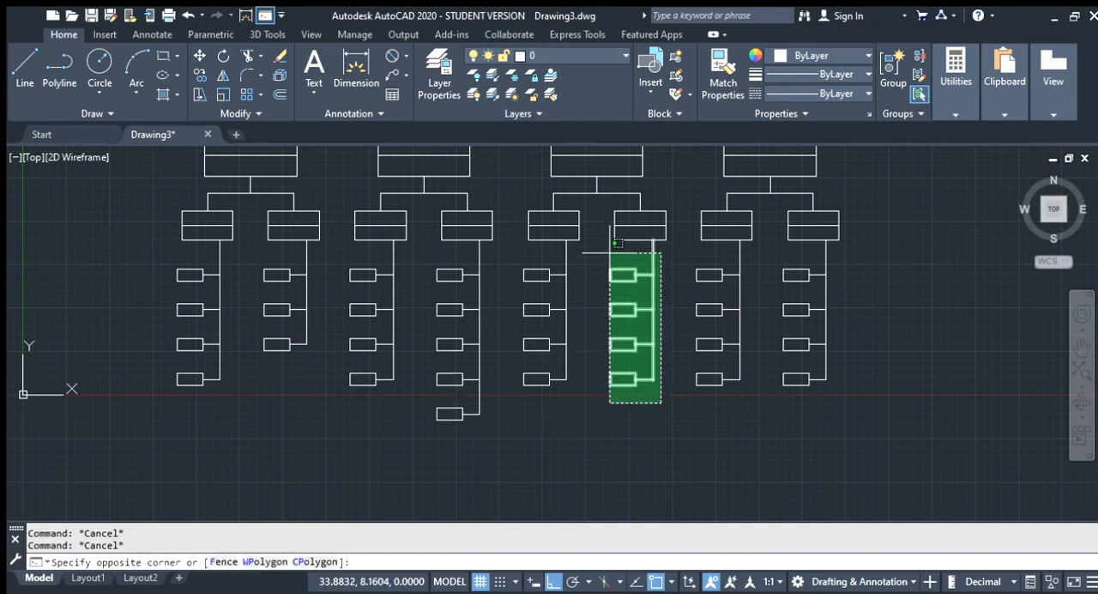
pyautogui.click(610, 252)
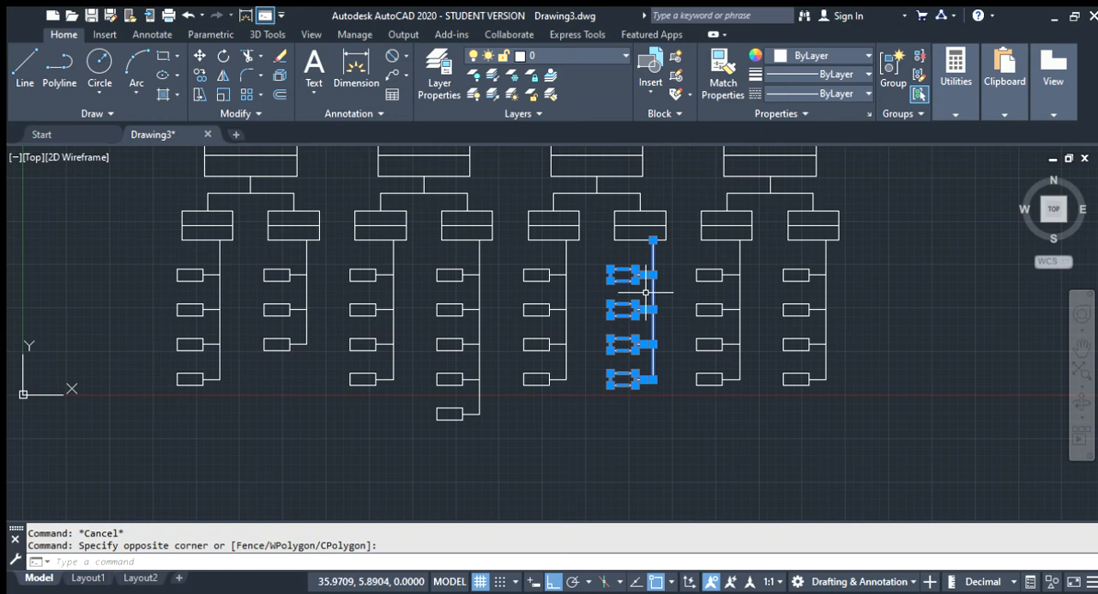
pyautogui.click(642, 403)
pyautogui.press('Escape')
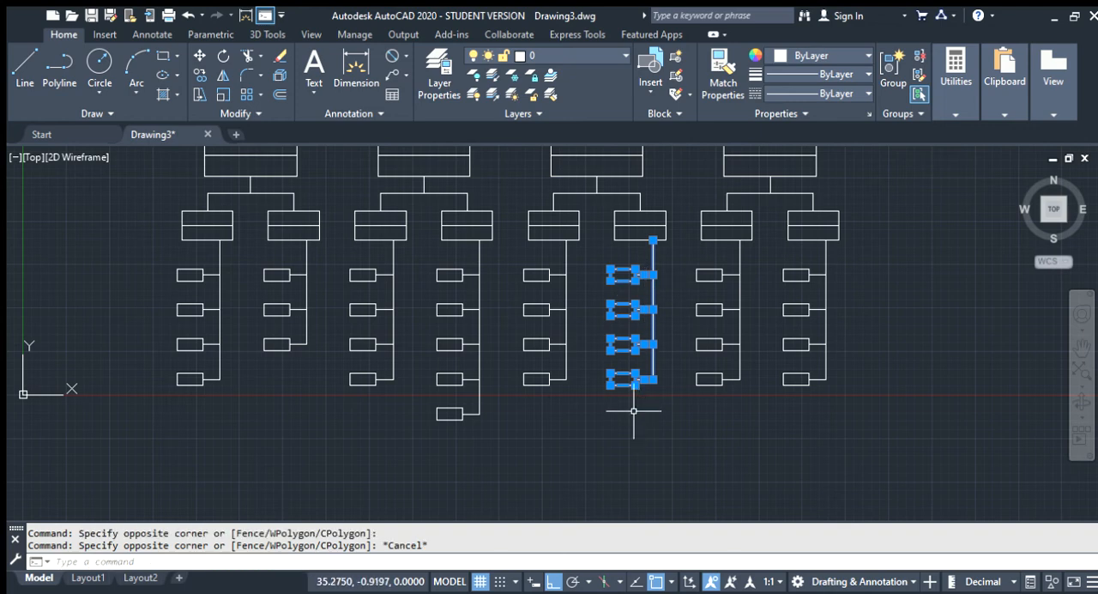
pyautogui.click(638, 415)
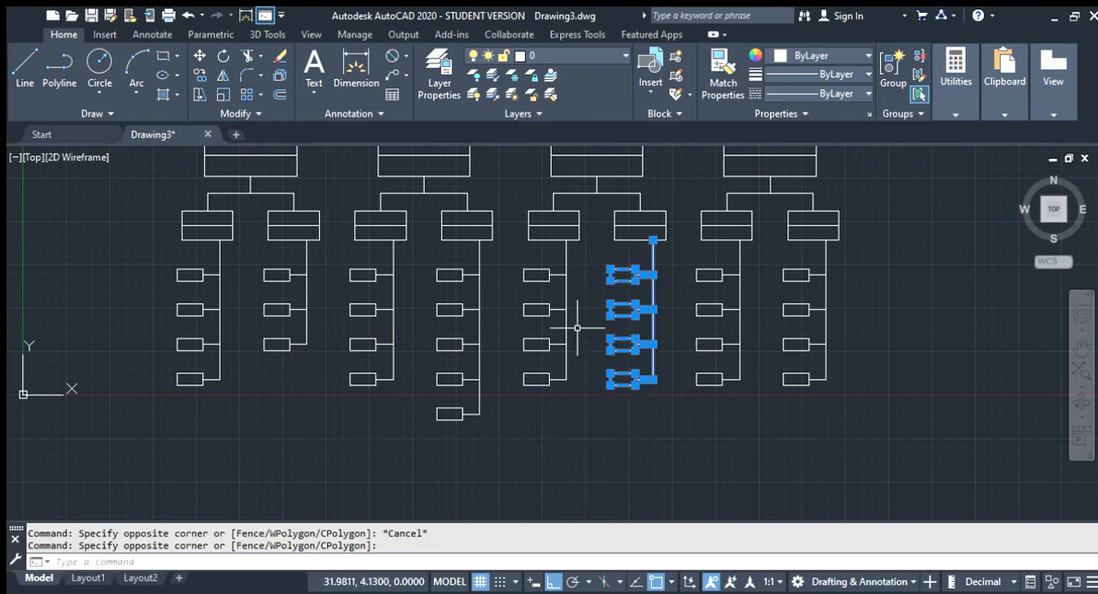
pyautogui.press('Escape')
# Erase the four small rectangles and their connectors from the third branch's right stem
pyautogui.click(643, 409)
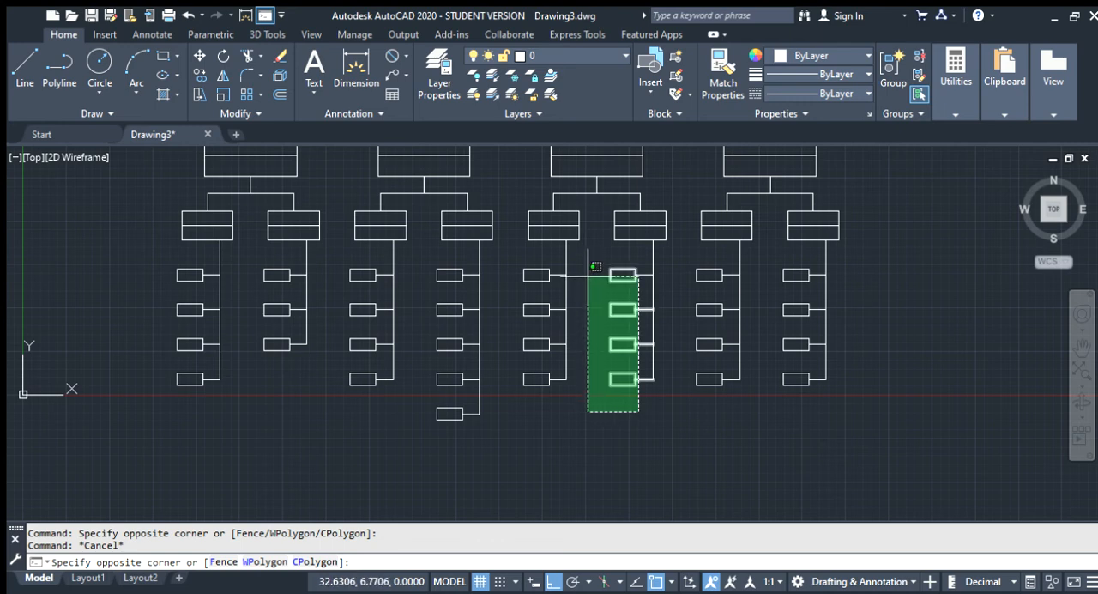
pyautogui.click(586, 272)
pyautogui.press('Delete')
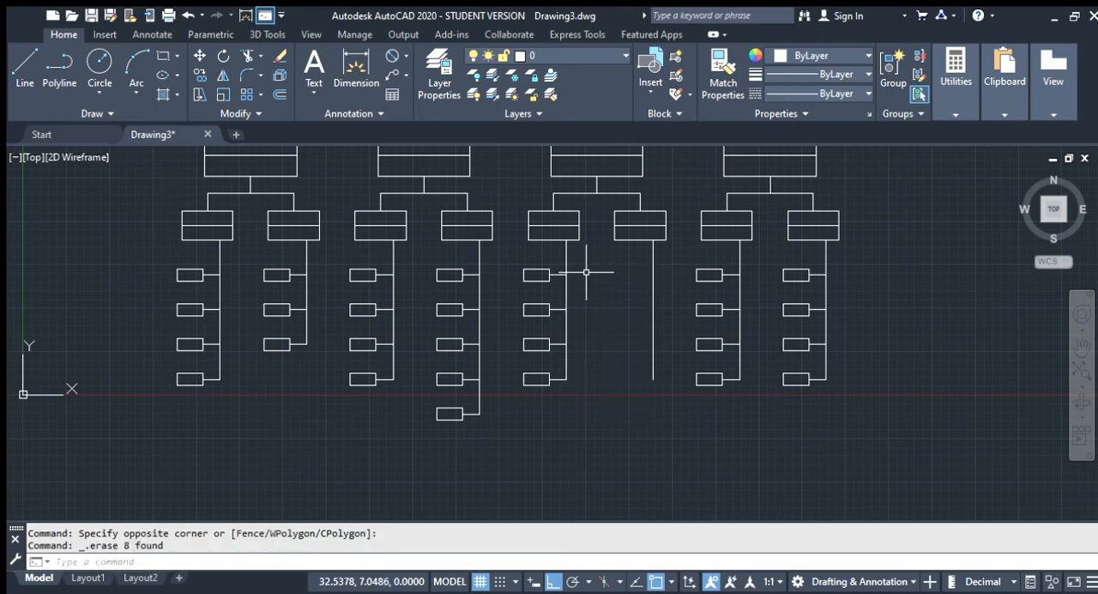
# Copy the second branch's right stem with its five rectangles and connectors, and paste it beside the third branch's right stem
pyautogui.click(478, 438)
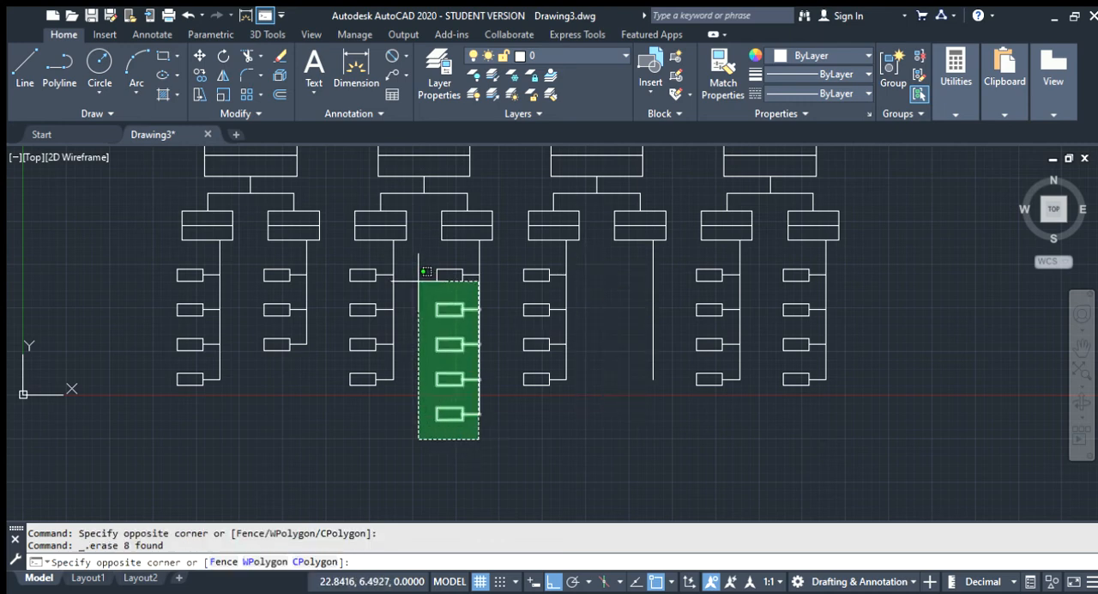
pyautogui.click(421, 270)
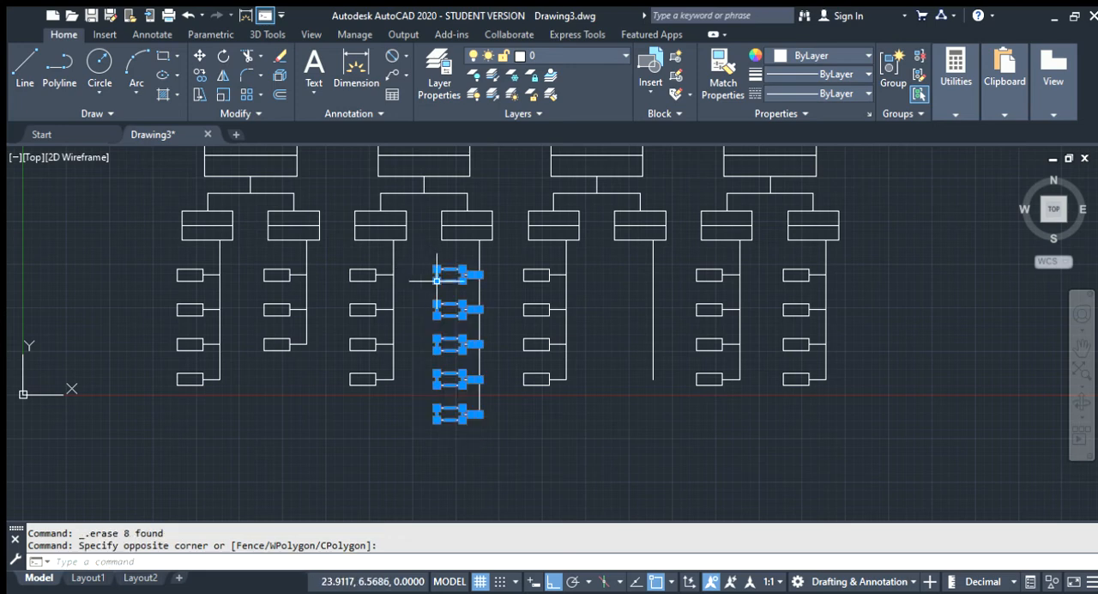
pyautogui.click(500, 466)
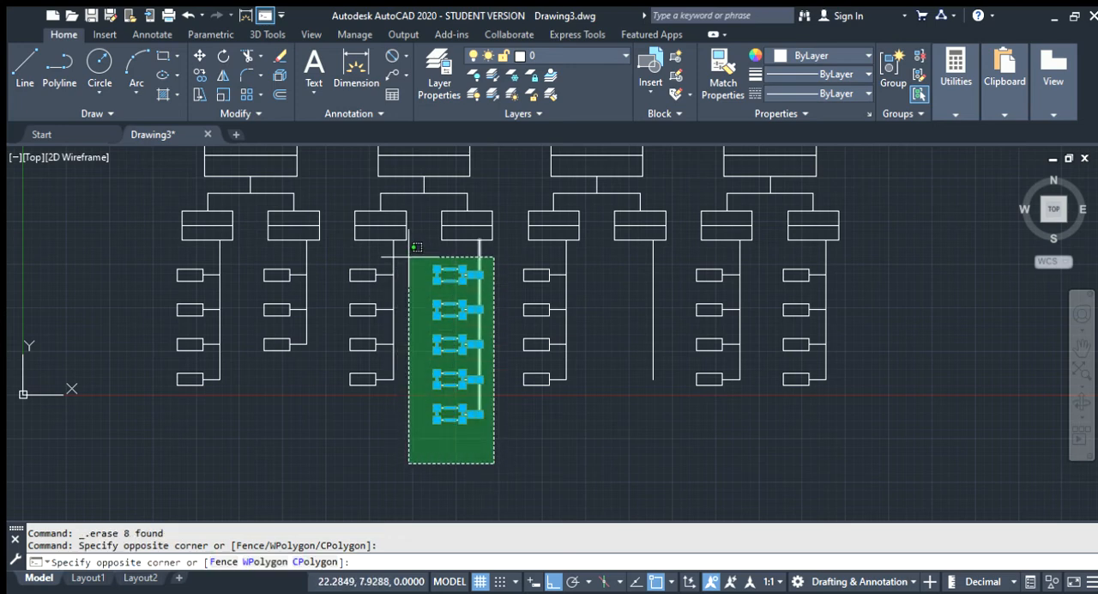
pyautogui.click(432, 273)
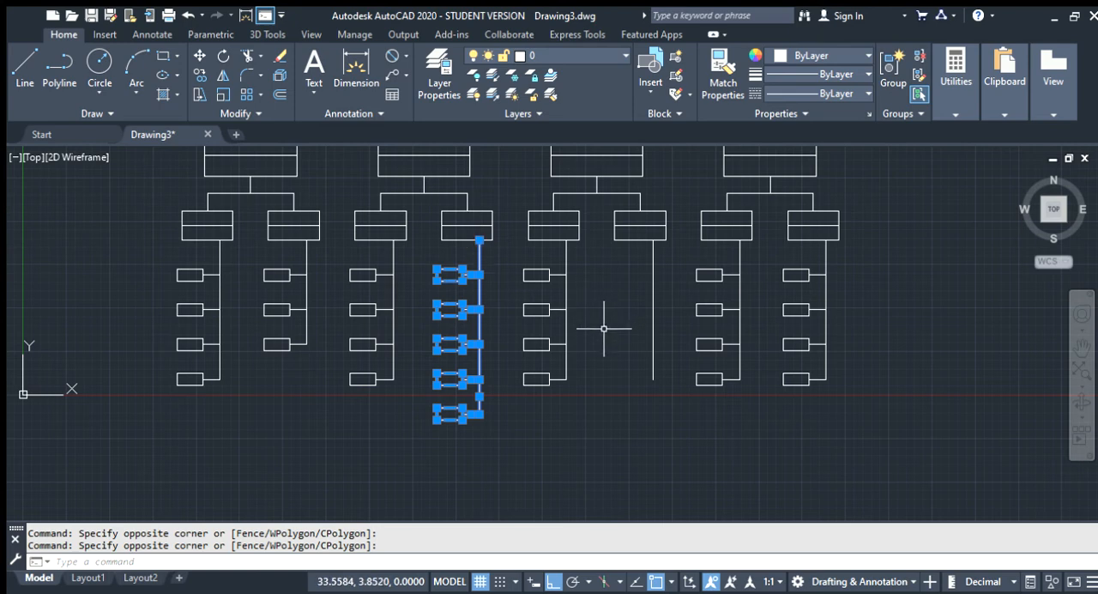
pyautogui.hotkey('ctrl', 'c')
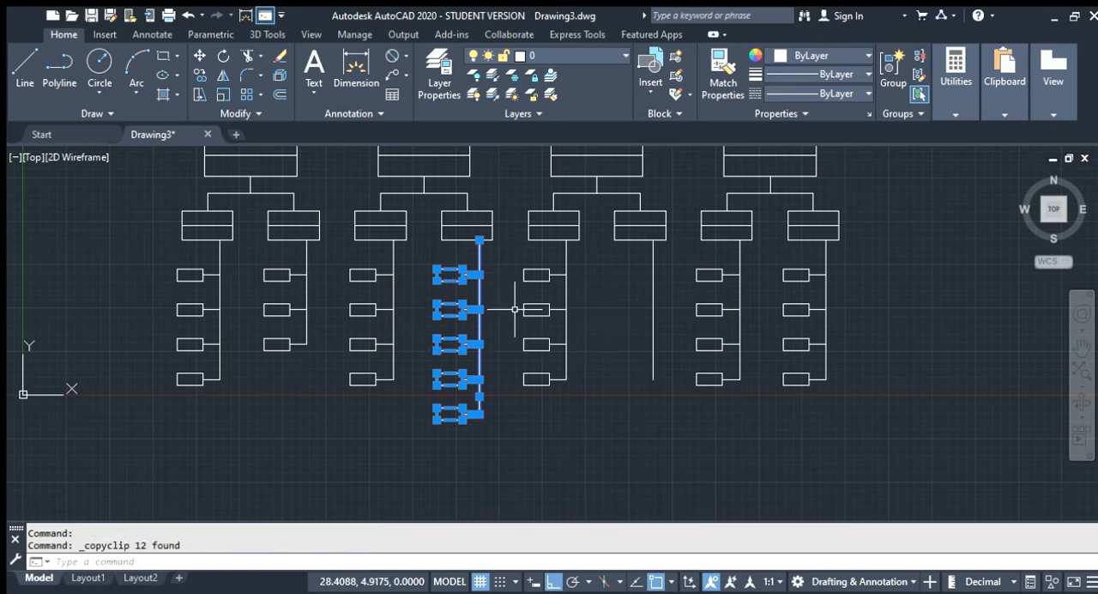
pyautogui.hotkey('ctrl', 'v')
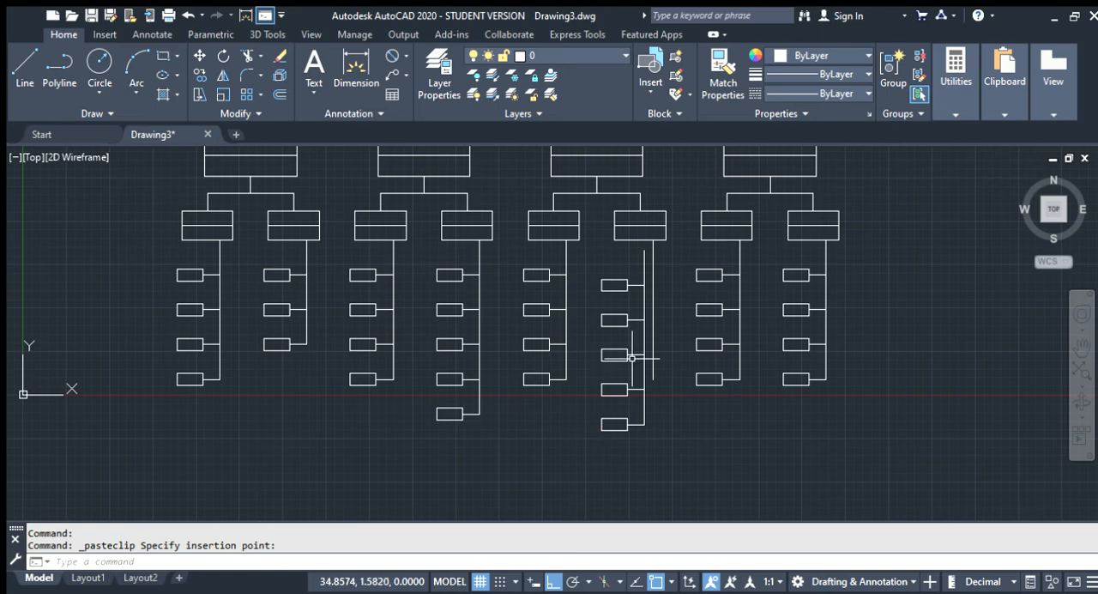
# Move the pasted stem group by the stem's upper endpoint onto the point where the third branch's right stem meets its box
pyautogui.scroll(8, 633, 236)
pyautogui.scroll(-7, 747, 318)
pyautogui.click(657, 314)
pyautogui.click(663, 311)
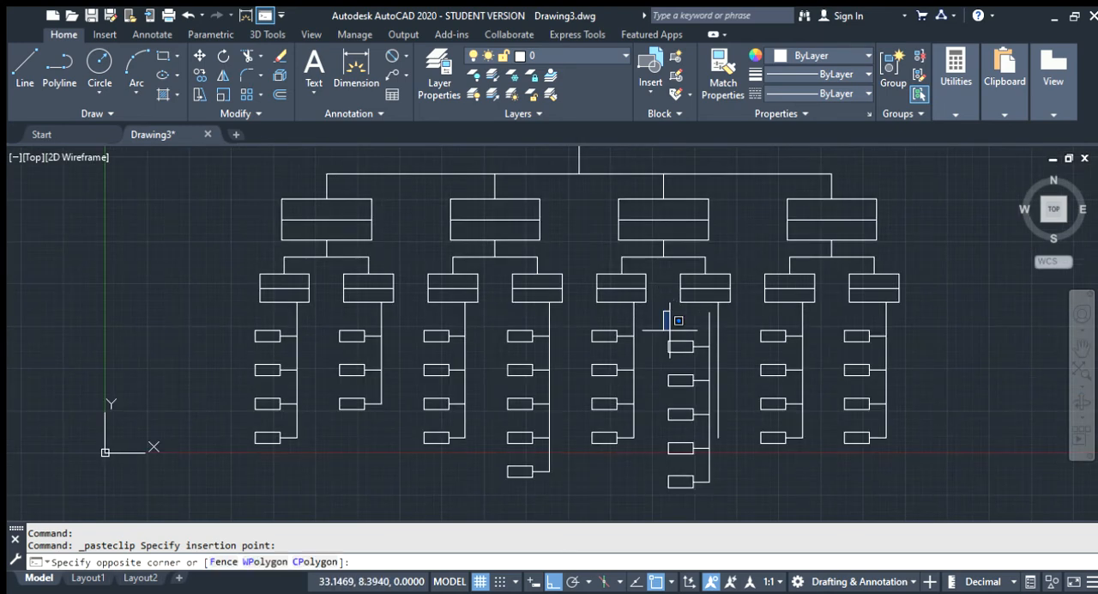
pyautogui.click(714, 489)
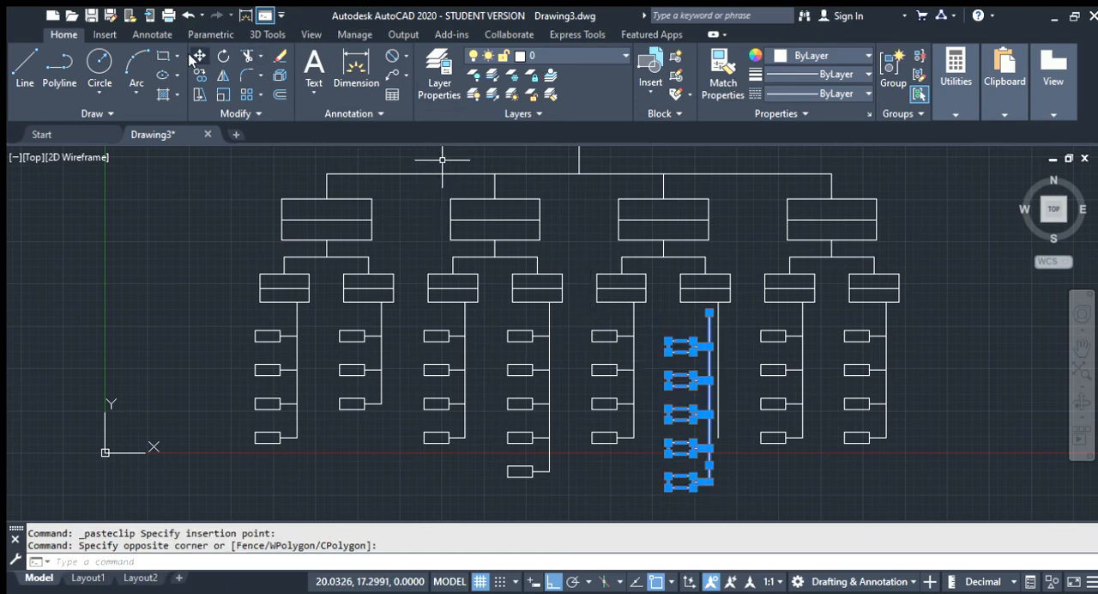
pyautogui.click(199, 56)
pyautogui.scroll(4, 730, 305)
pyautogui.click(653, 397)
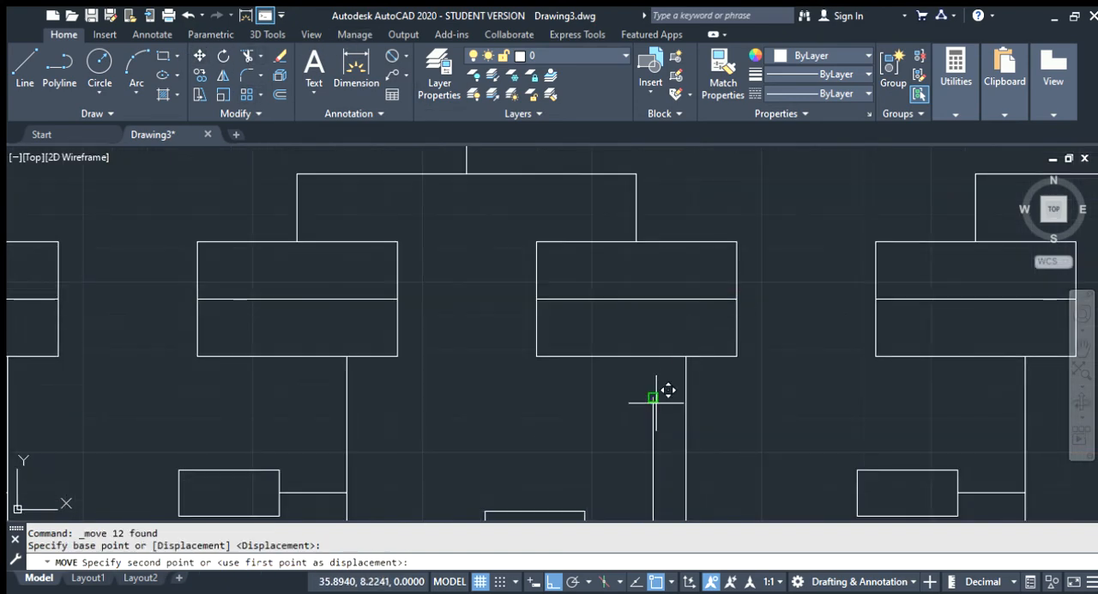
pyautogui.click(686, 356)
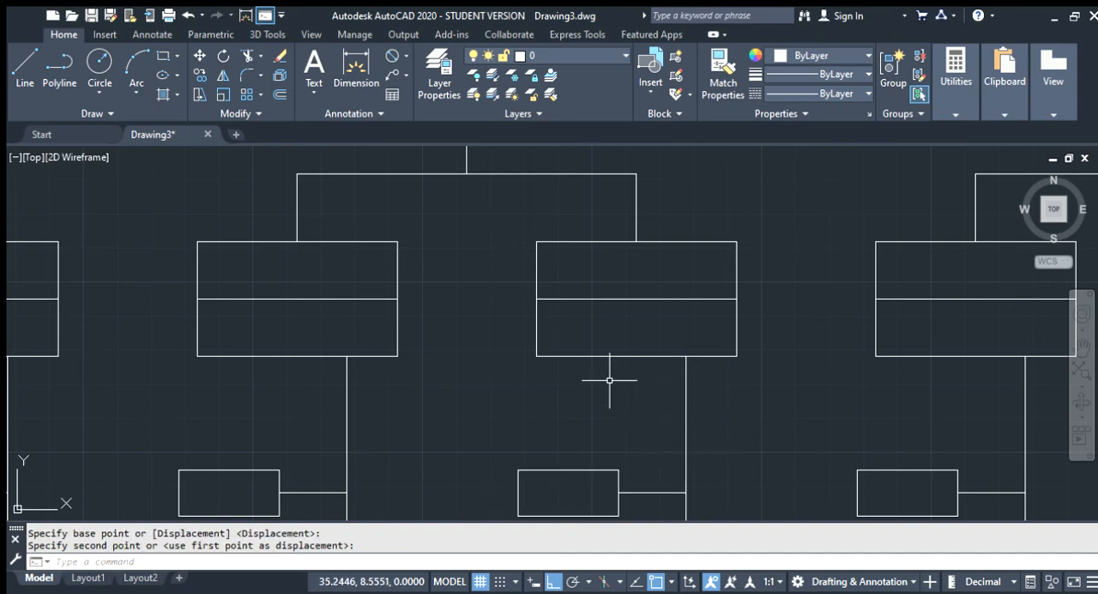
# Erase the overlapping duplicate stem line under the third branch's right box
pyautogui.scroll(-6, 623, 403)
pyautogui.scroll(5, 630, 412)
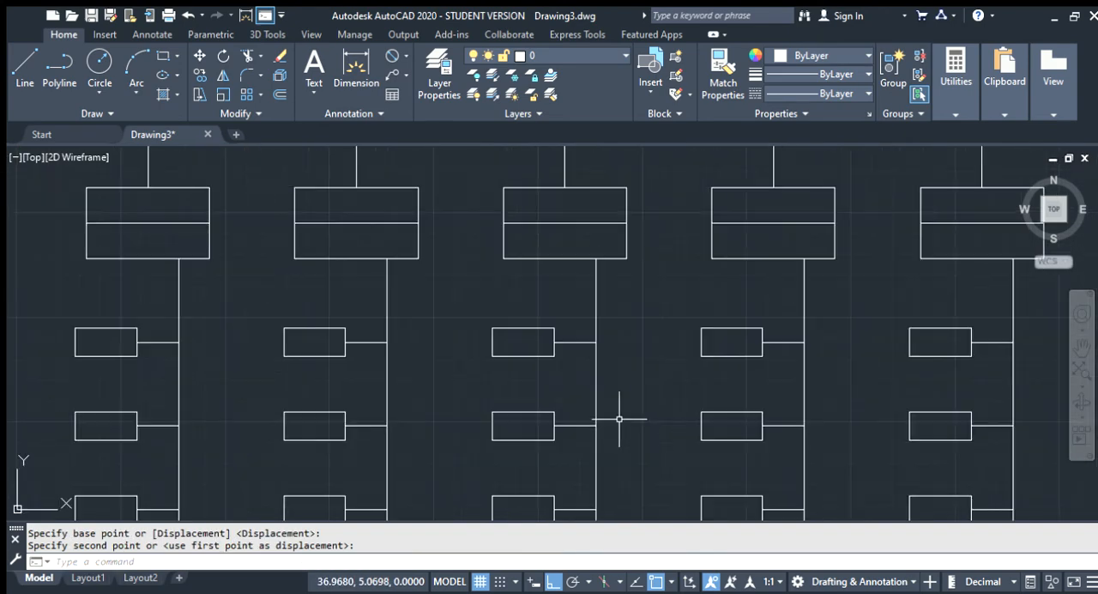
pyautogui.press('Escape')
pyautogui.click(596, 306)
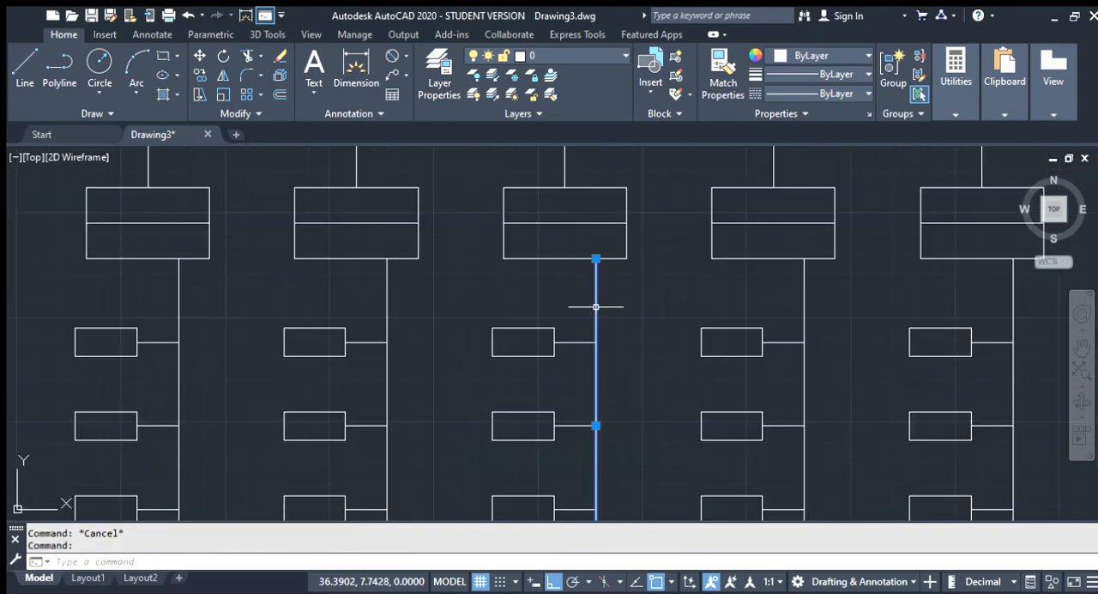
pyautogui.press('Delete')
# Erase the lowest small rectangle on the fourth branch's left stem
pyautogui.scroll(-4, 596, 306)
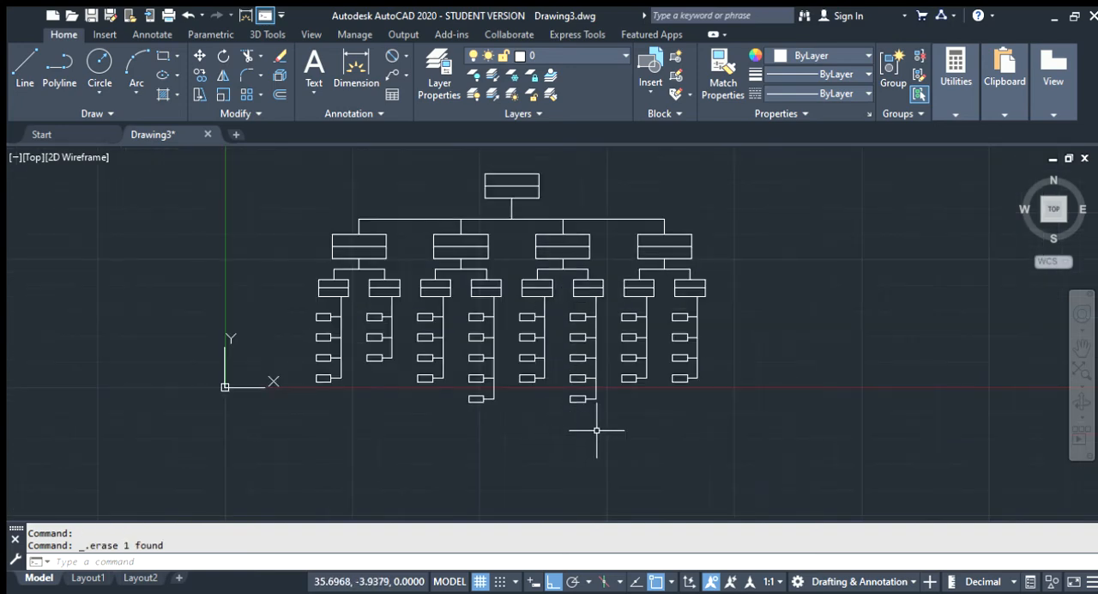
pyautogui.scroll(4, 644, 390)
pyautogui.moveTo(632, 373); pyautogui.dragTo(578, 352)
pyautogui.press('Delete')
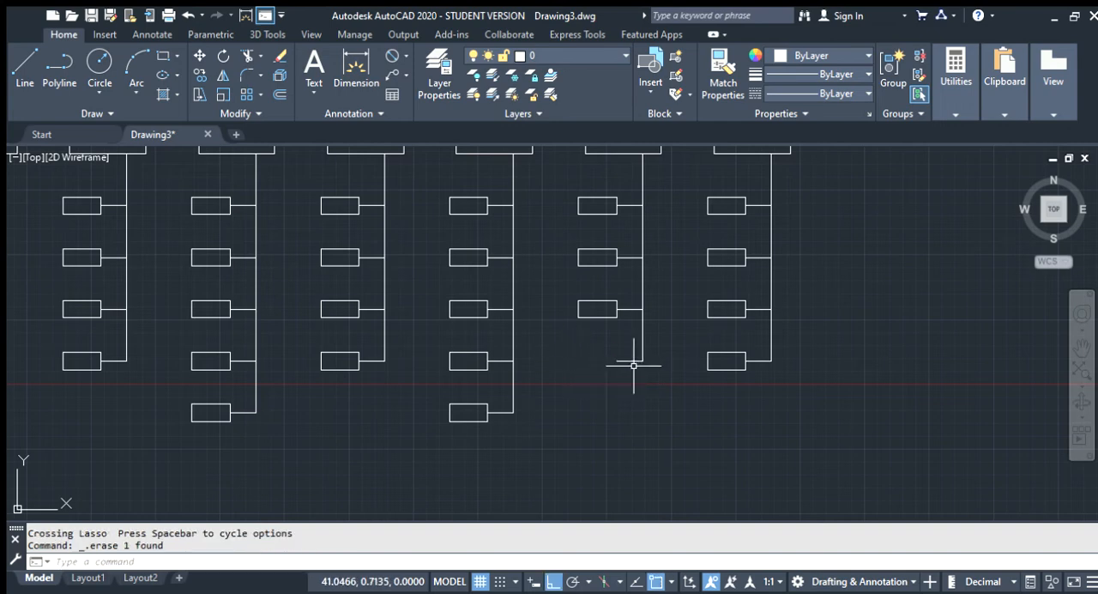
pyautogui.click(656, 373)
pyautogui.click(608, 344)
pyautogui.click(624, 368)
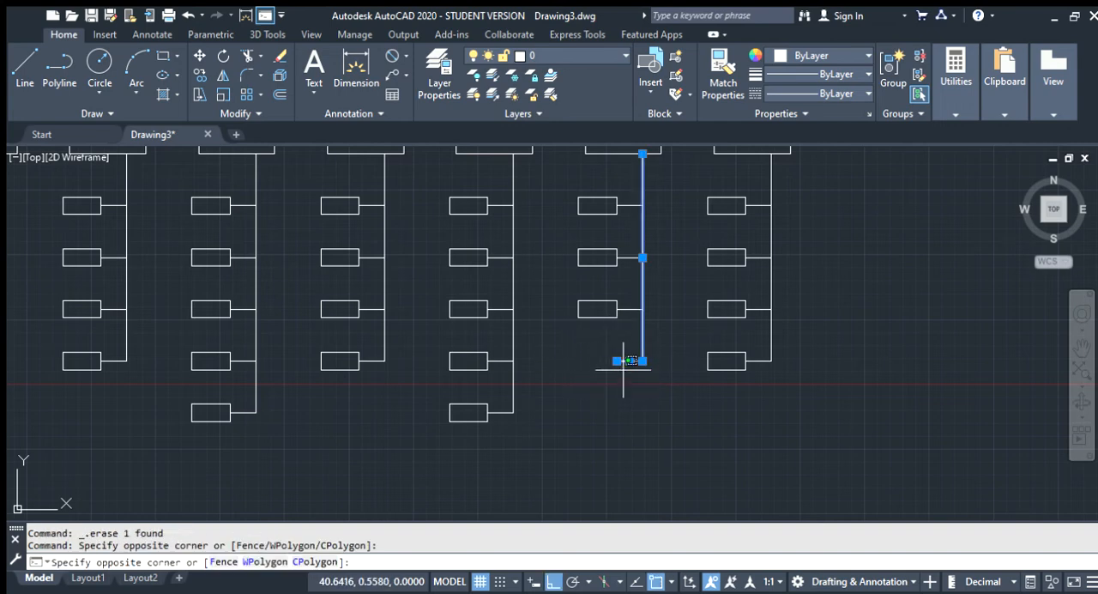
pyautogui.click(626, 371)
pyautogui.click(621, 374)
pyautogui.press('Escape')
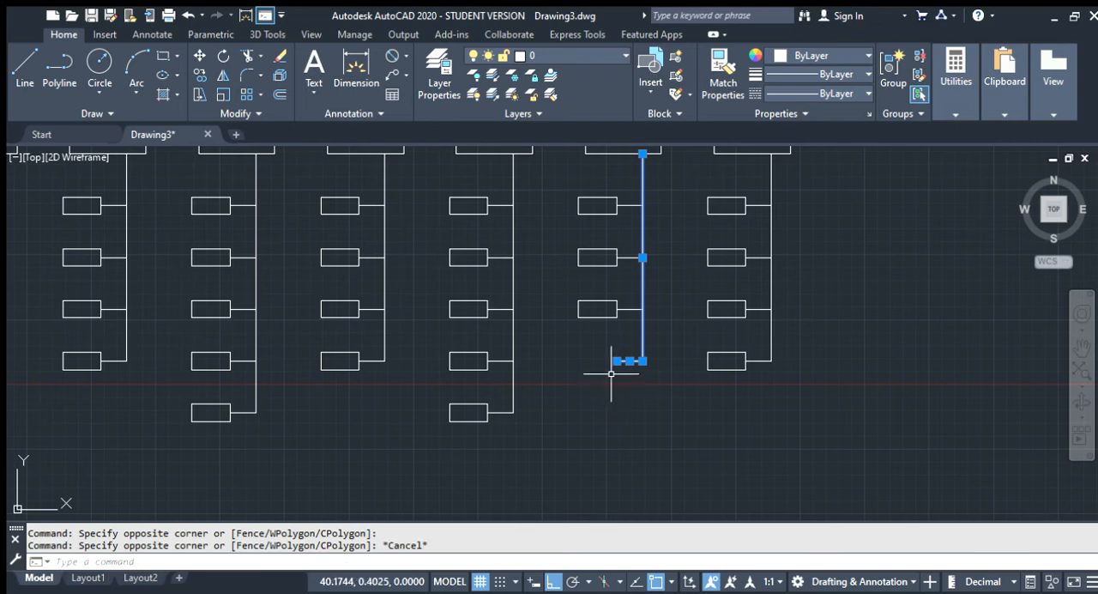
pyautogui.press('Escape')
# Erase the leftover connector line at the lower end of the fourth branch's left stem
pyautogui.click(631, 355)
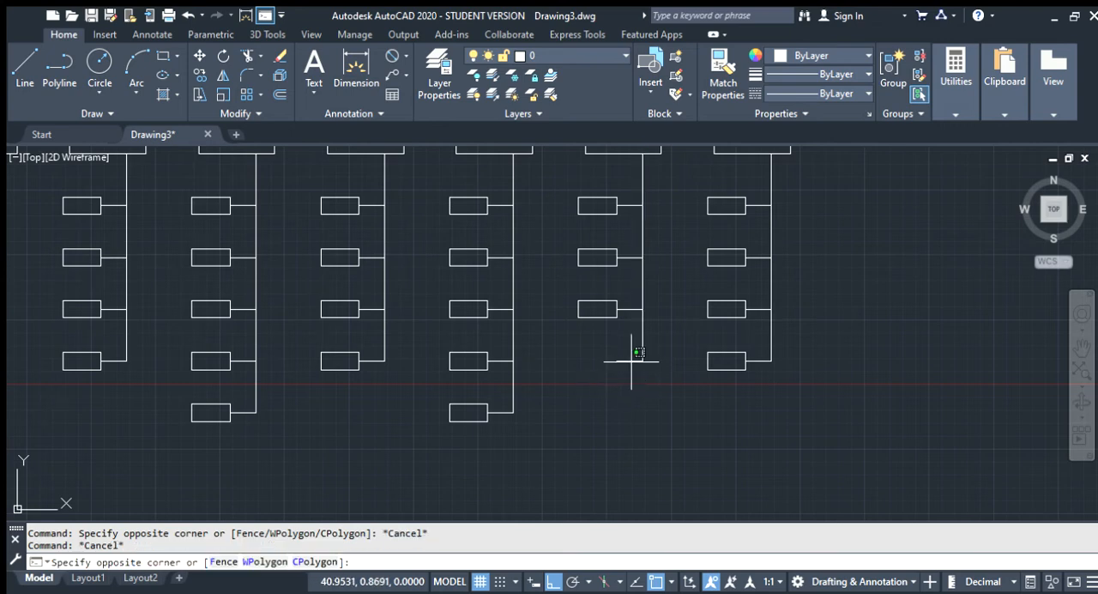
pyautogui.click(635, 361)
pyautogui.press('Delete')
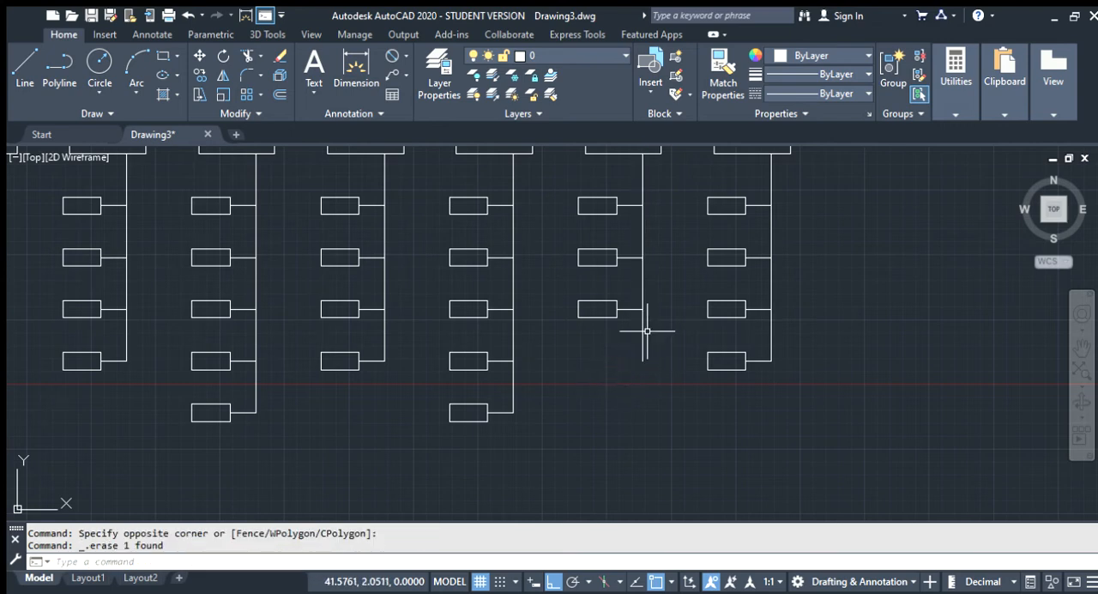
# Trim the fourth branch's left stem below its third rectangle's connector, using the stem and that connector as cutting edges
pyautogui.click(643, 334)
pyautogui.click(649, 314)
pyautogui.click(626, 305)
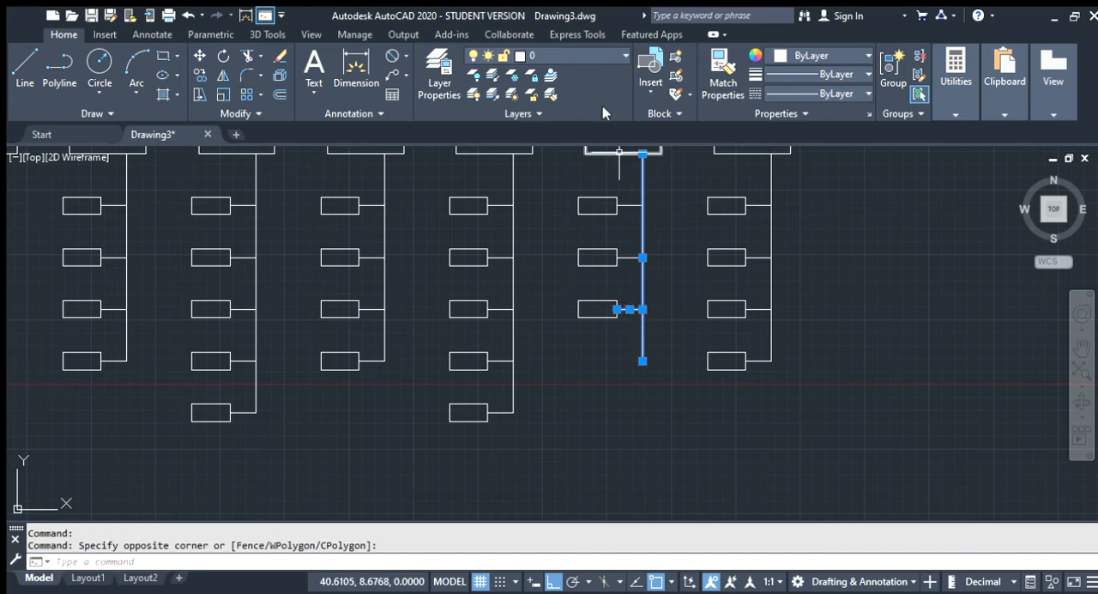
pyautogui.click(247, 57)
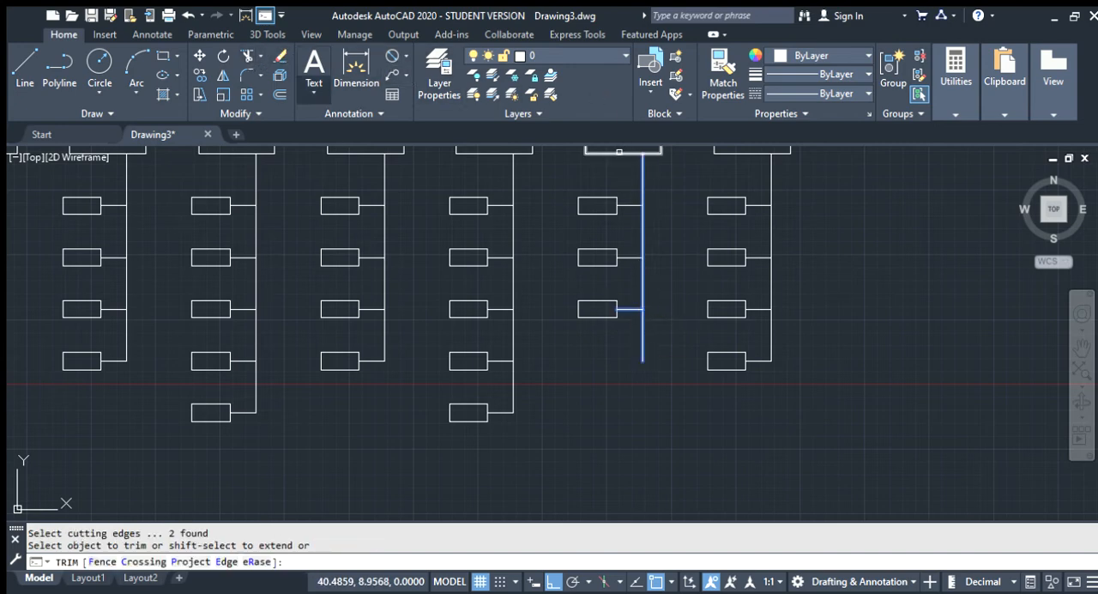
pyautogui.click(643, 336)
pyautogui.press('Return')
# Draw a line from the fourth branch's right stem's lower end, 4 units down and 1 unit left
pyautogui.scroll(-5, 644, 339)
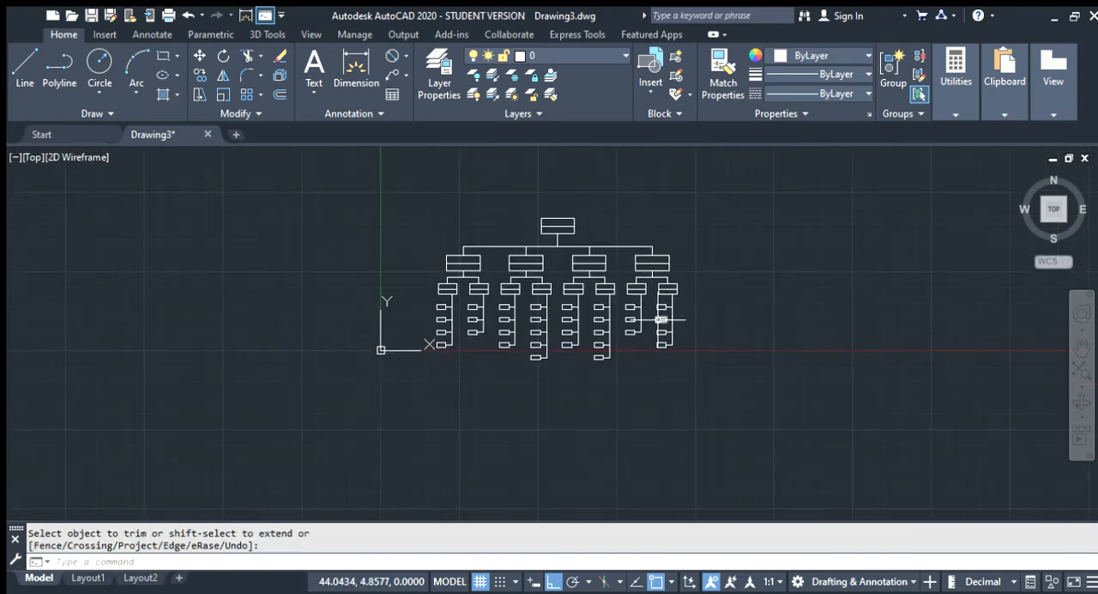
pyautogui.scroll(5, 692, 358)
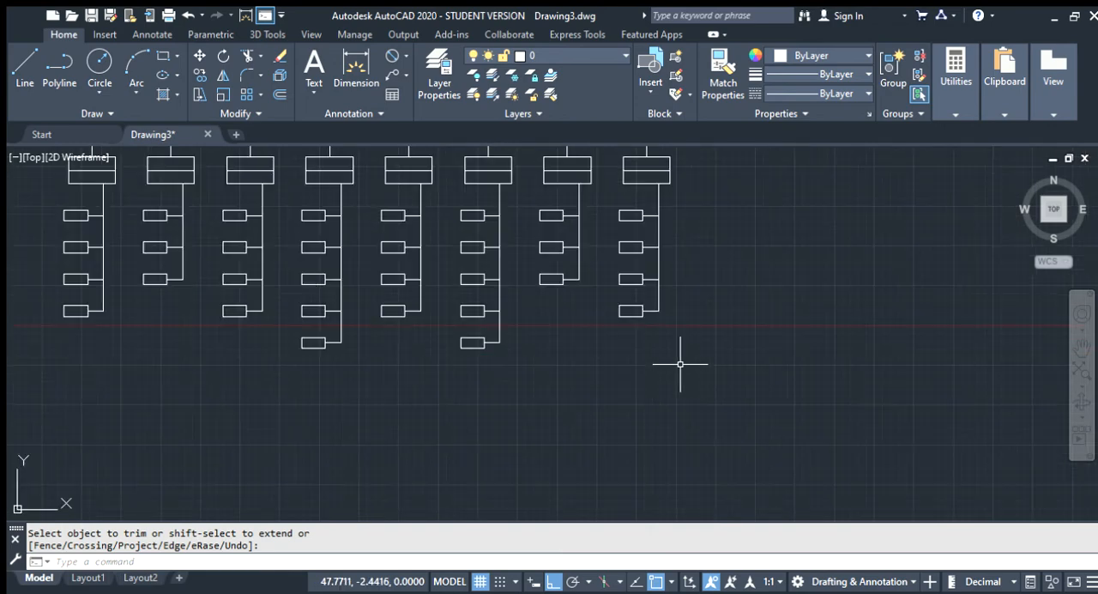
pyautogui.scroll(2, 679, 360)
pyautogui.scroll(-2, 656, 331)
pyautogui.scroll(2, 627, 262)
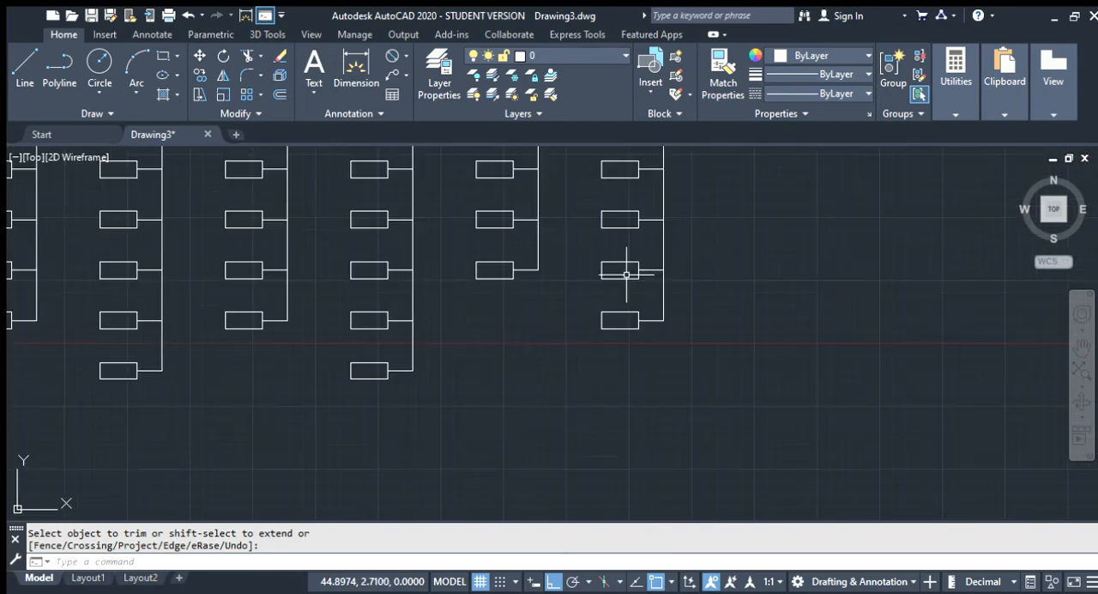
pyautogui.press('Escape')
pyautogui.write('l')
pyautogui.press('Return')
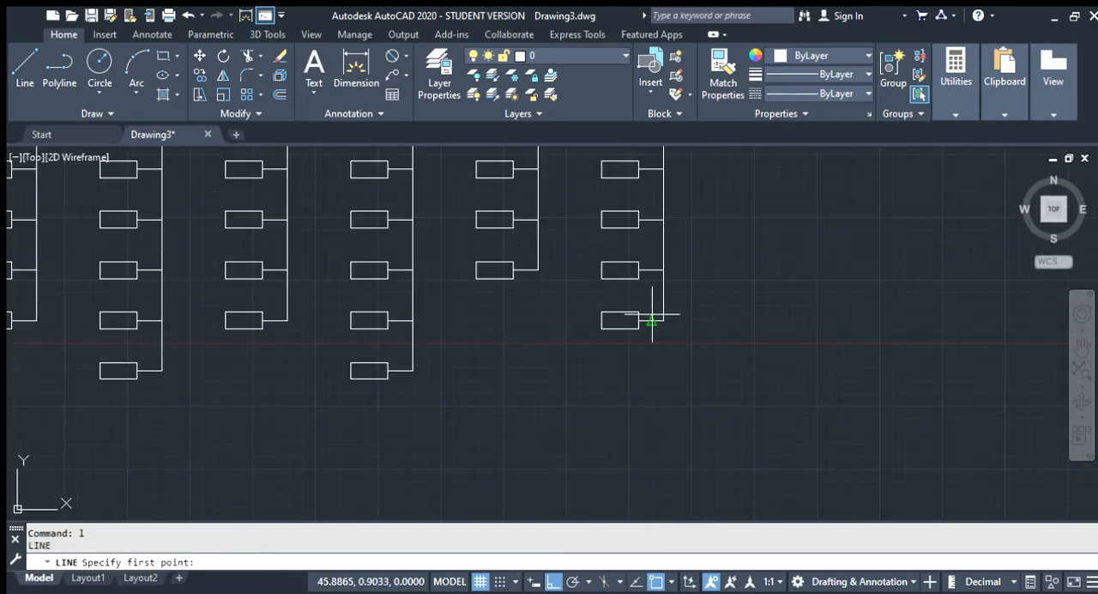
pyautogui.click(664, 320)
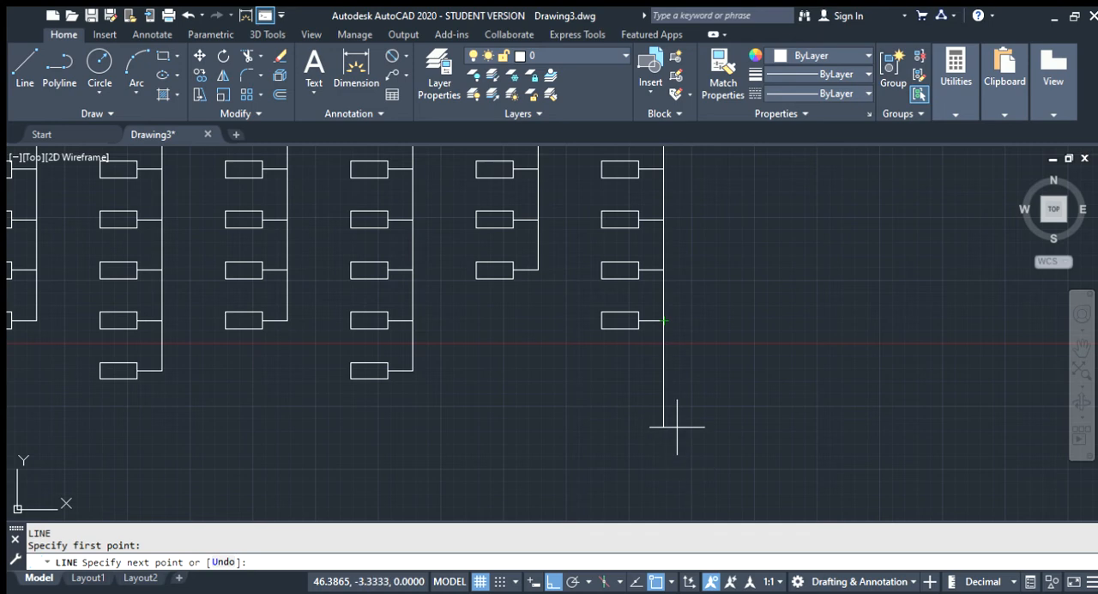
pyautogui.write('4')
pyautogui.press('Return')
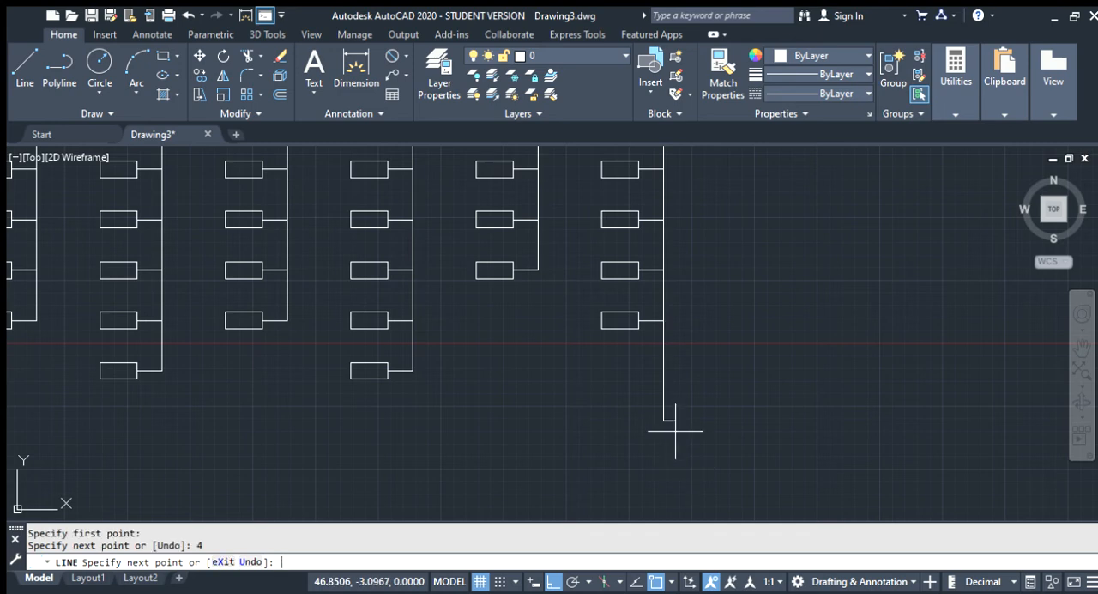
pyautogui.write('1')
pyautogui.press('Return')
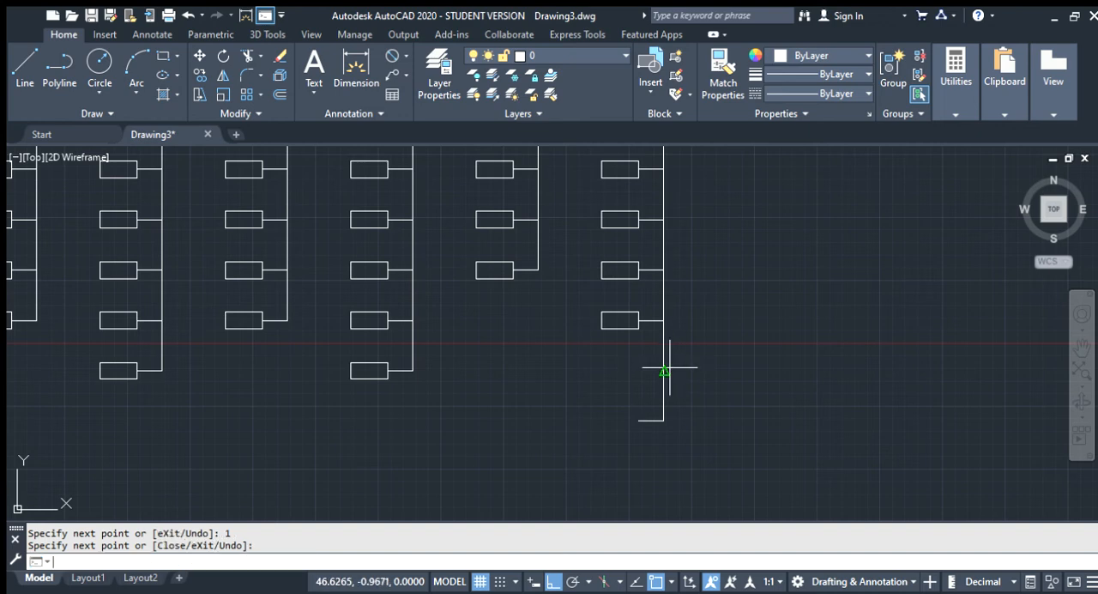
pyautogui.press('Return')
pyautogui.press('Return')
# Draw a 1-unit connector line leftward from the midpoint of the fourth branch's right stem extension
pyautogui.write('1')
pyautogui.press('Return')
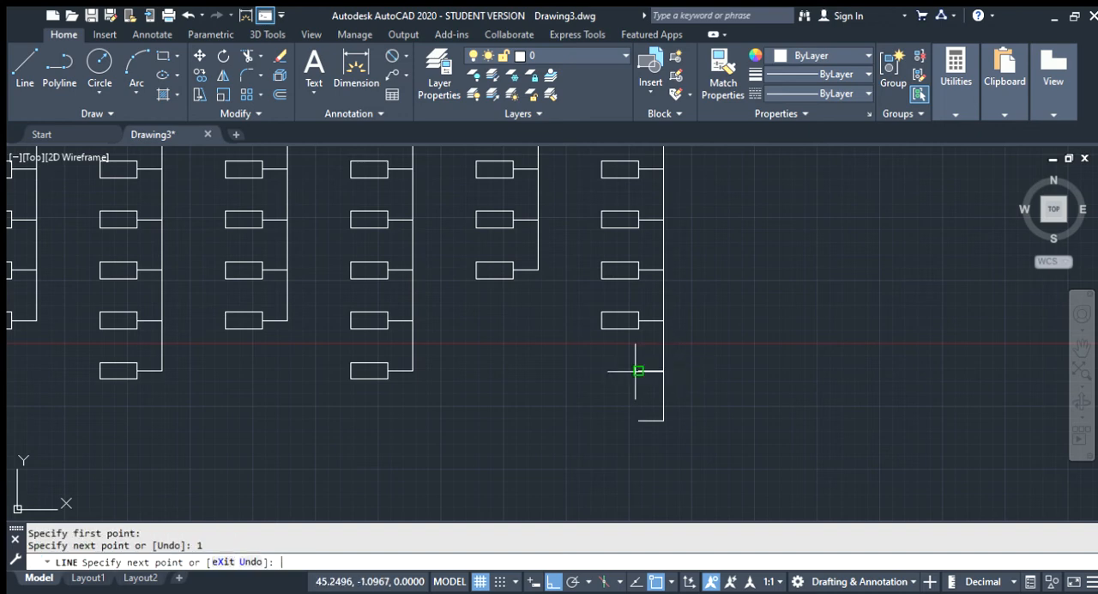
pyautogui.press('Return')
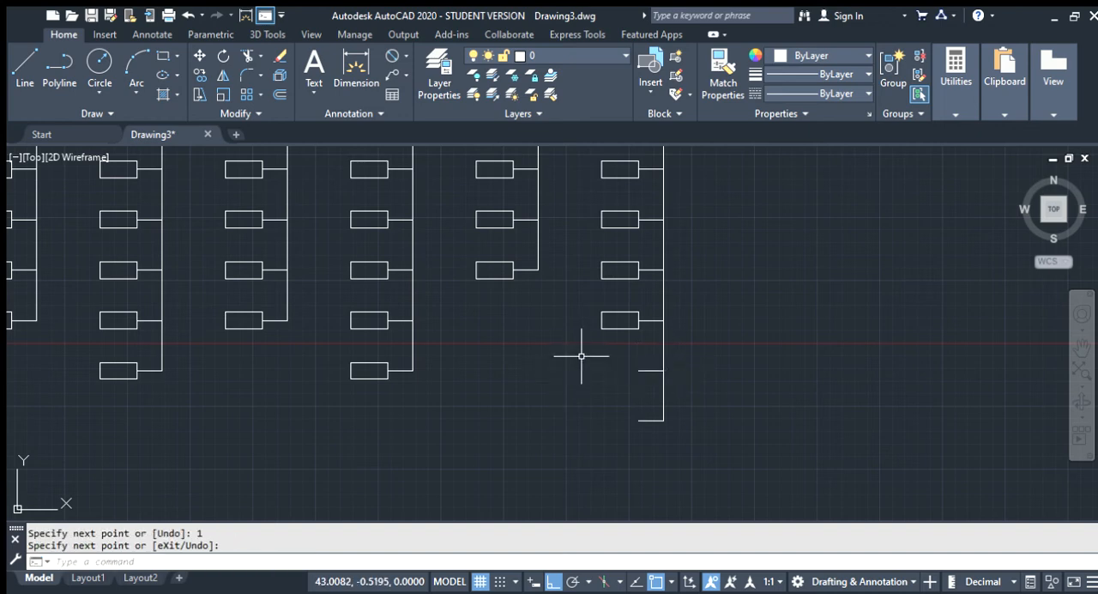
# Copy the two lowest small rectangles of the fourth branch's right stem and paste them beside the two new connectors
pyautogui.press('Escape')
pyautogui.click(632, 338)
pyautogui.click(613, 259)
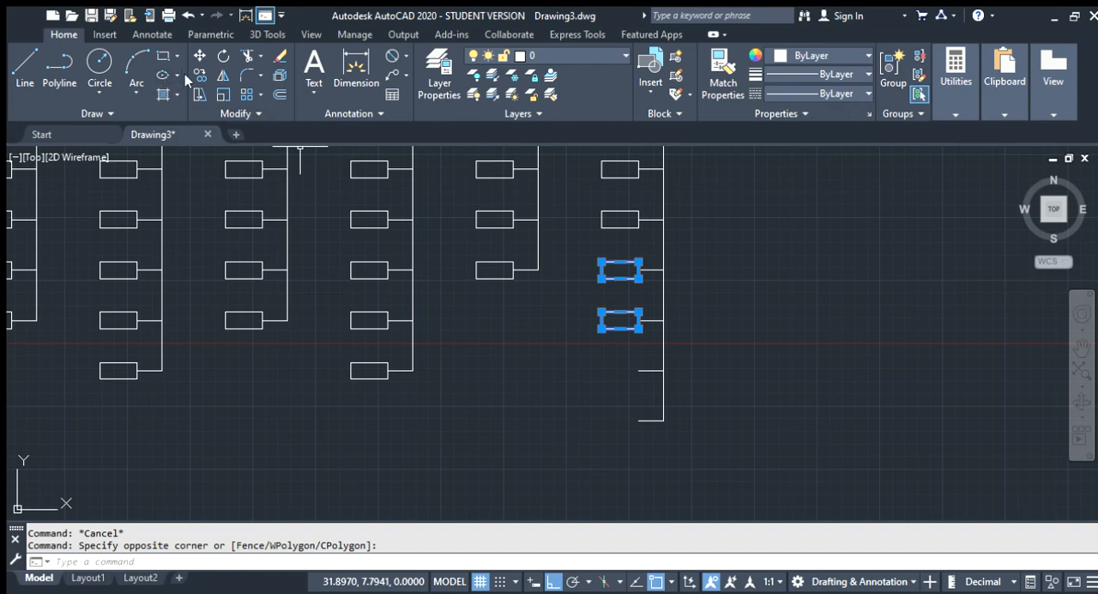
pyautogui.hotkey('ctrl', 'c')
pyautogui.hotkey('ctrl', 'v')
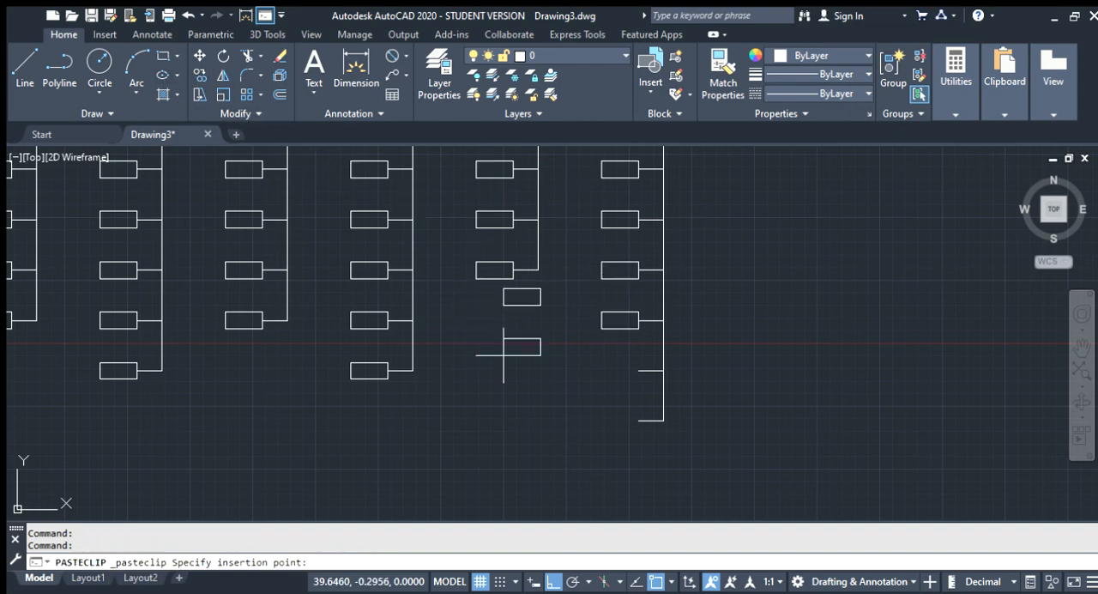
pyautogui.click(587, 424)
# Move the two pasted rectangles by the upper one's right-side midpoint onto the free end of the upper new connector
pyautogui.click(621, 443)
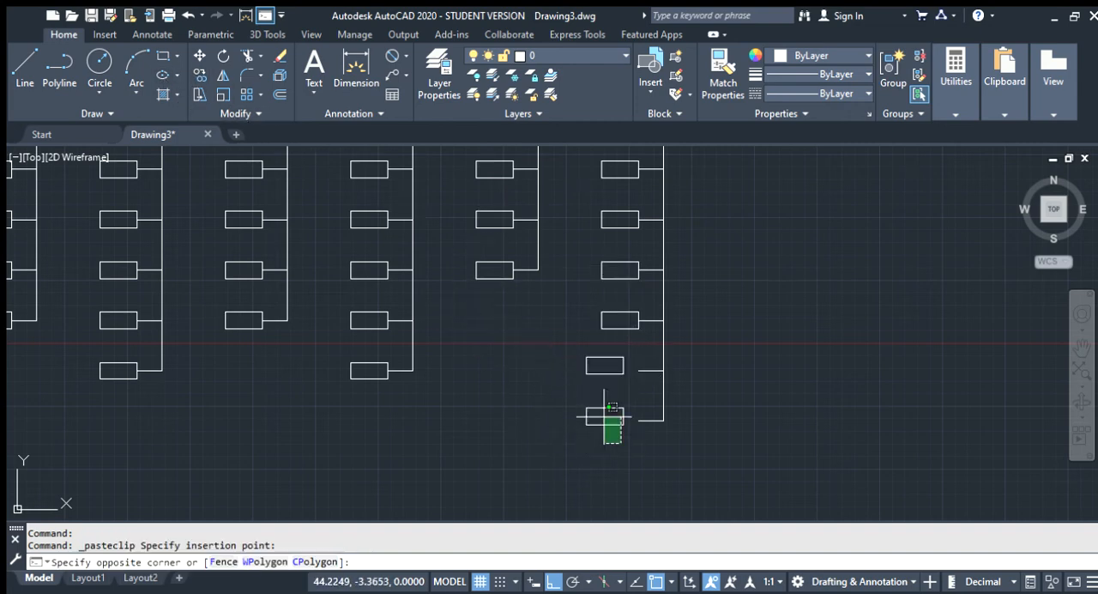
pyautogui.click(571, 343)
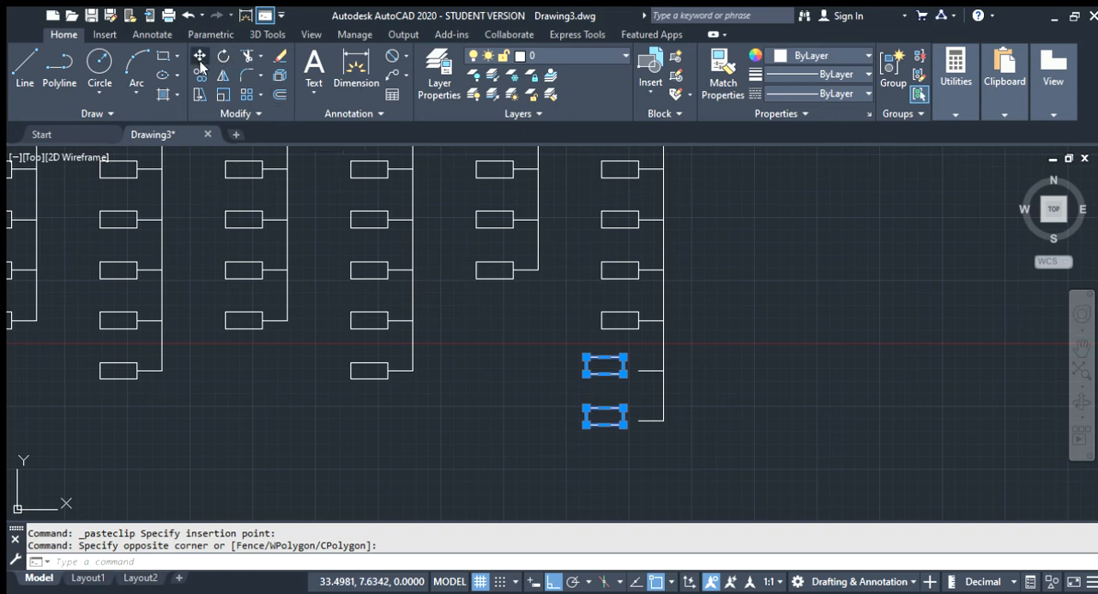
pyautogui.click(199, 57)
pyautogui.click(623, 367)
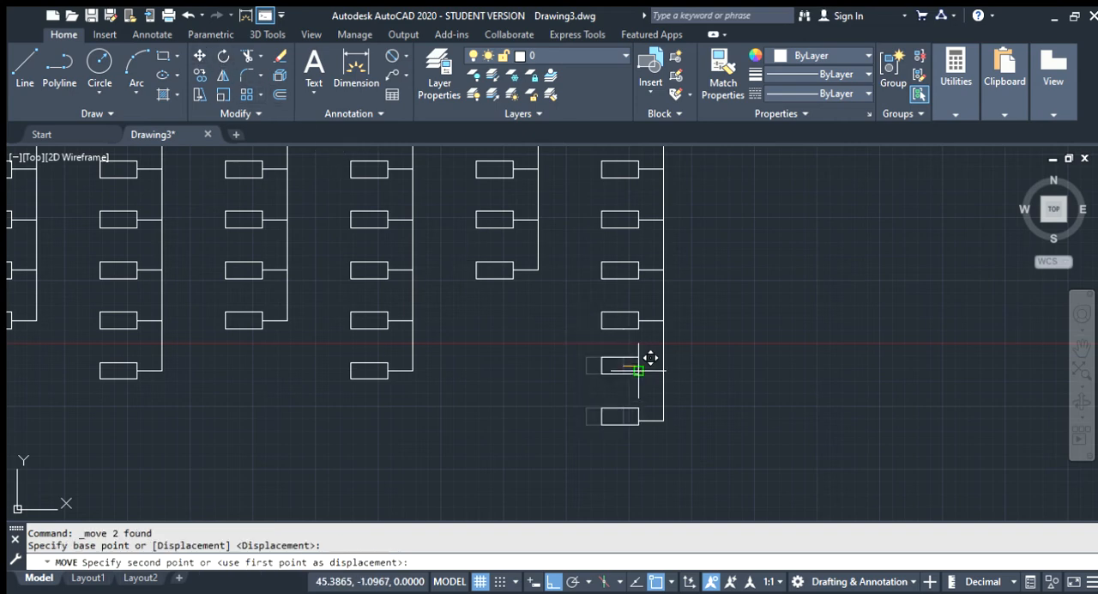
pyautogui.click(641, 364)
pyautogui.scroll(-5, 618, 340)
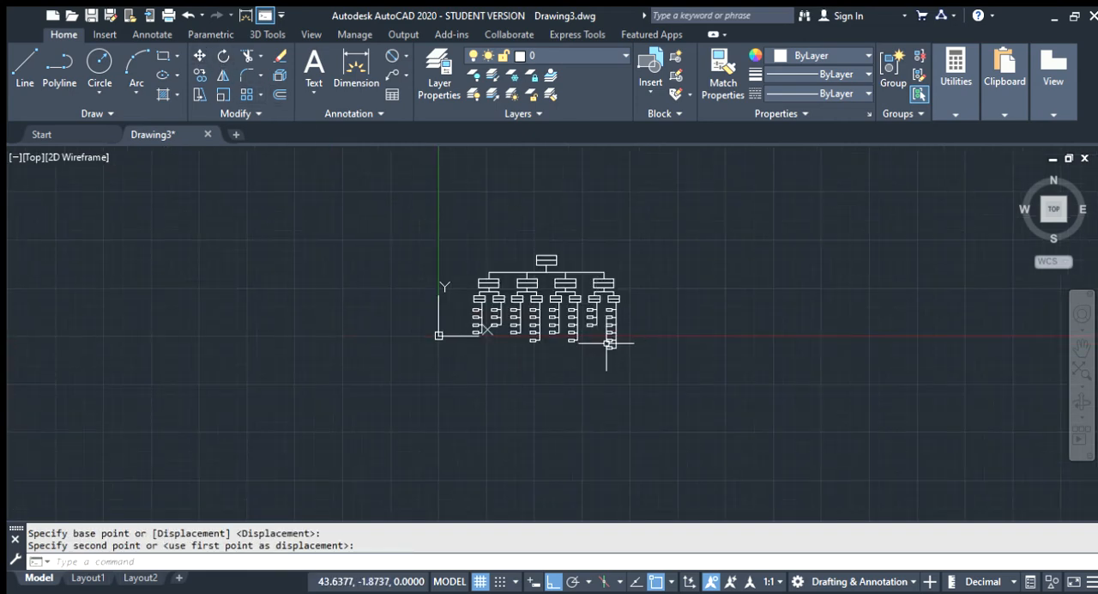
pyautogui.press('Escape')
# Begin a multiline text frame inside the upper half of the topmost divided box
pyautogui.scroll(5, 562, 346)
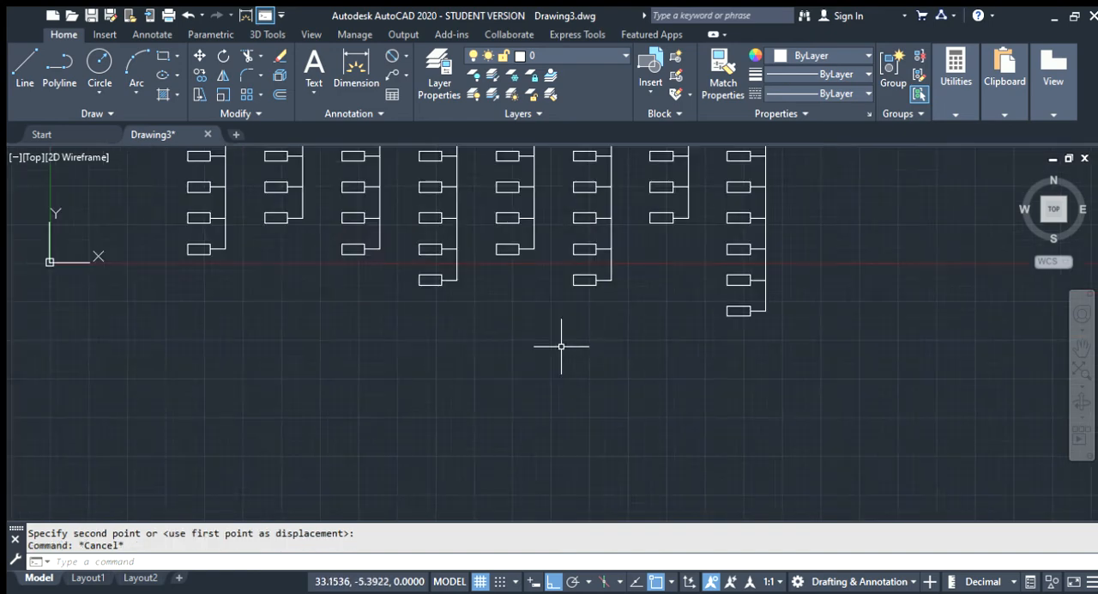
pyautogui.scroll(-4, 561, 346)
pyautogui.scroll(2, 509, 243)
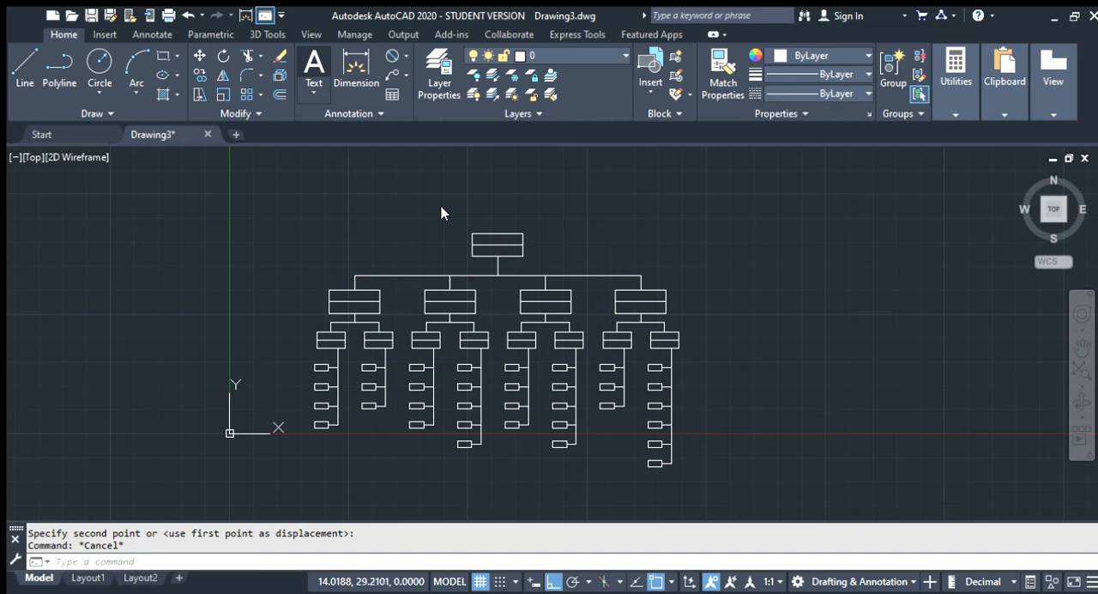
pyautogui.click(315, 69)
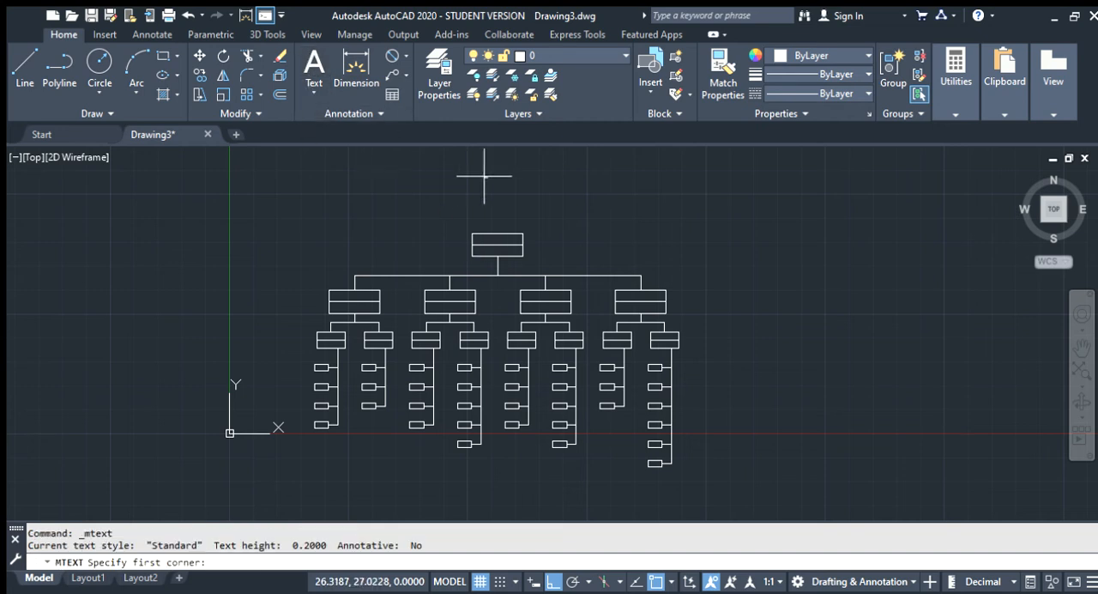
pyautogui.scroll(6, 485, 244)
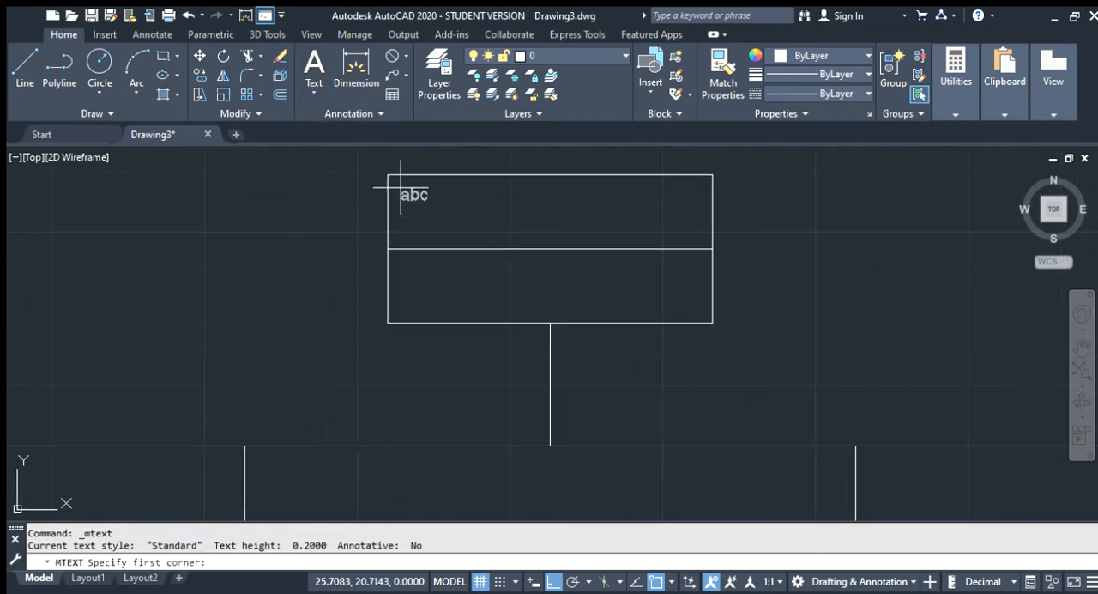
pyautogui.click(403, 185)
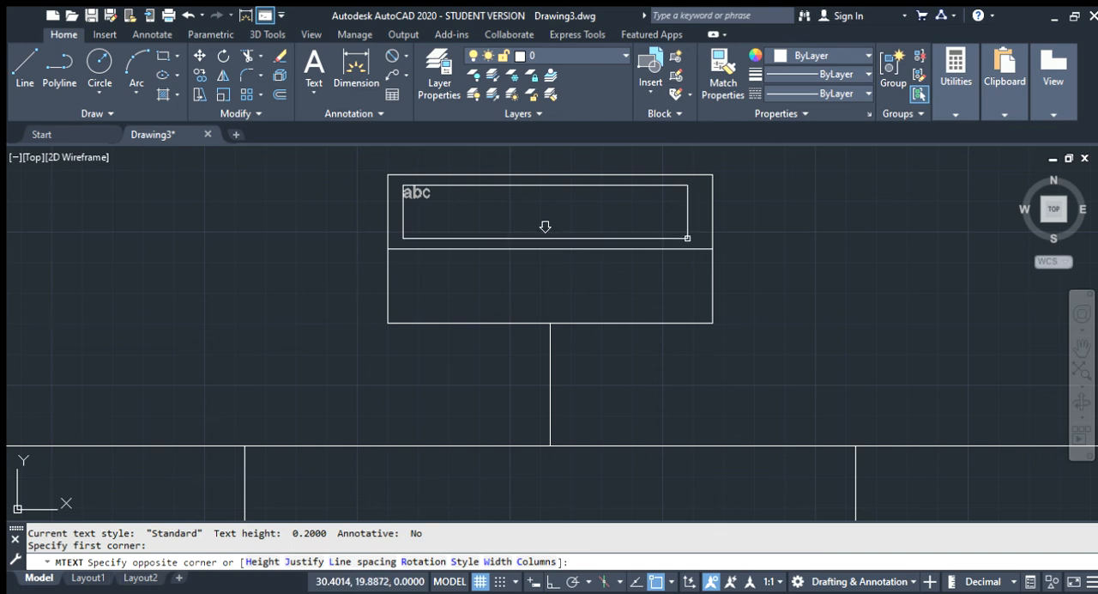
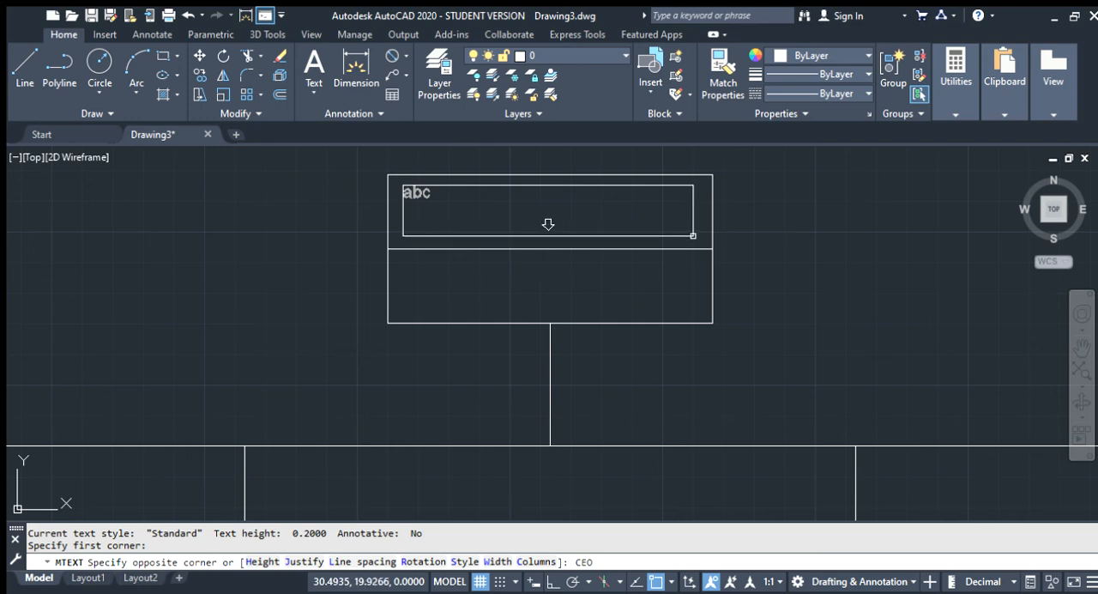
# Finish the multiline text frame in the upper half of the topmost divided box and enter the text CEO
pyautogui.press('Return')
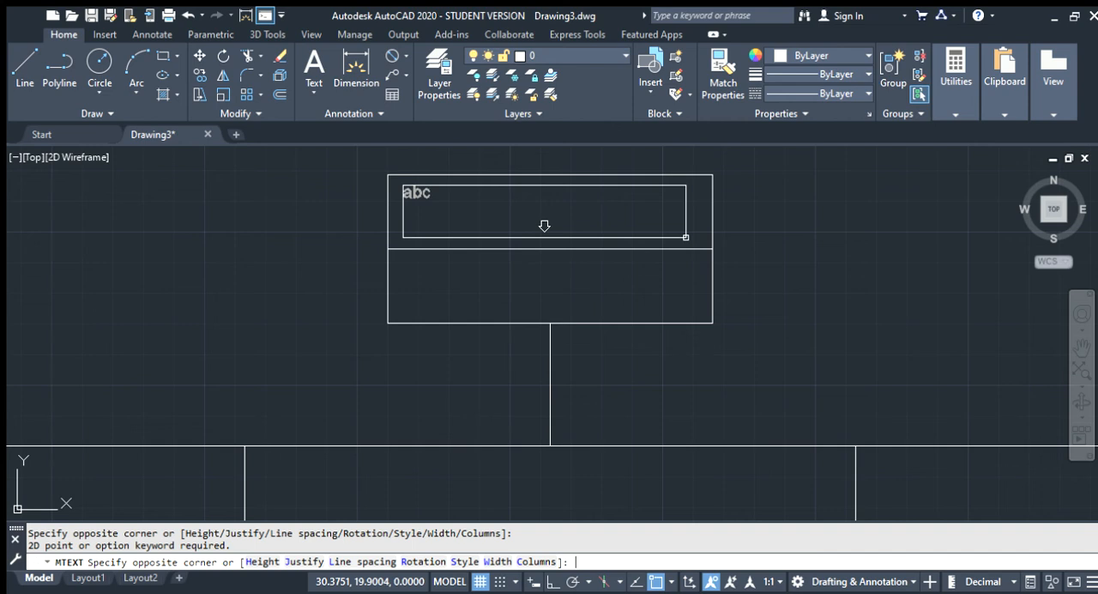
pyautogui.click(549, 226)
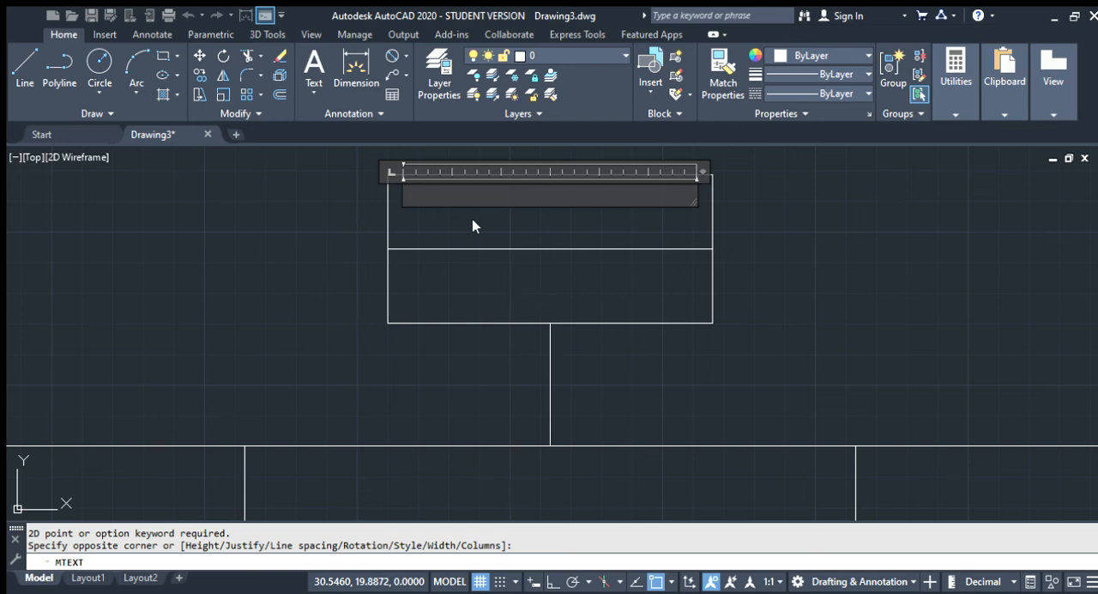
pyautogui.write('CEO')
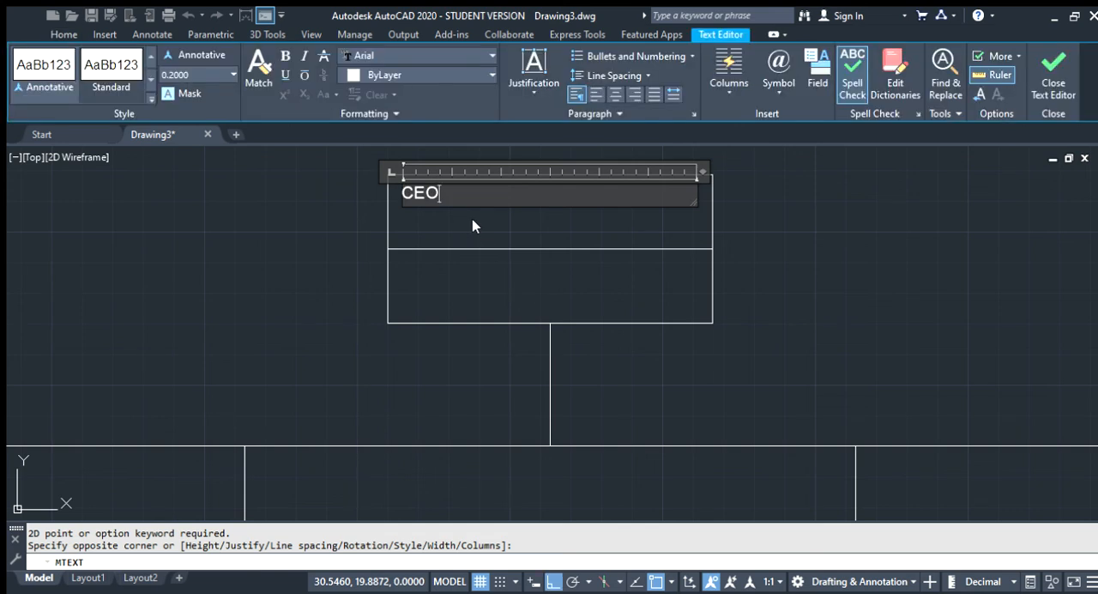
pyautogui.click(370, 229)
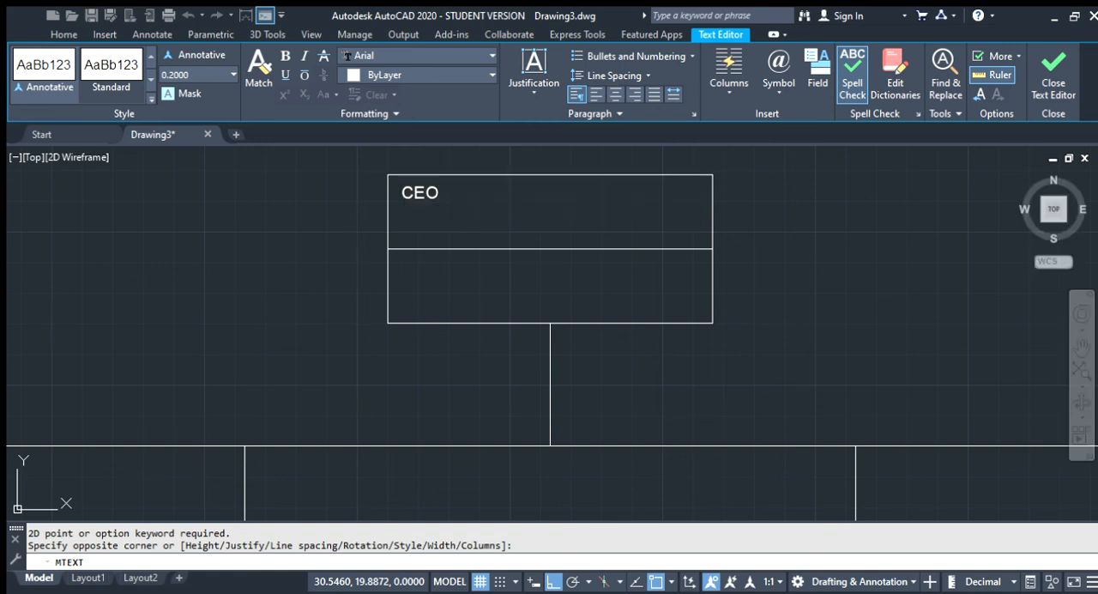
# Set the text height of the CEO label to 0.75
pyautogui.click(420, 192)
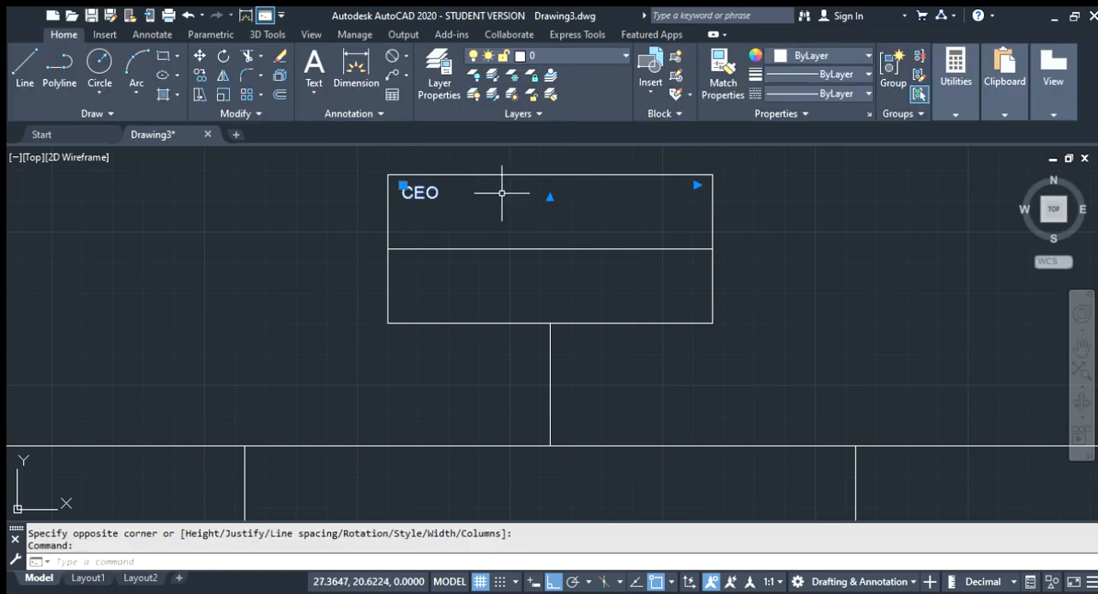
pyautogui.doubleClick(414, 193)
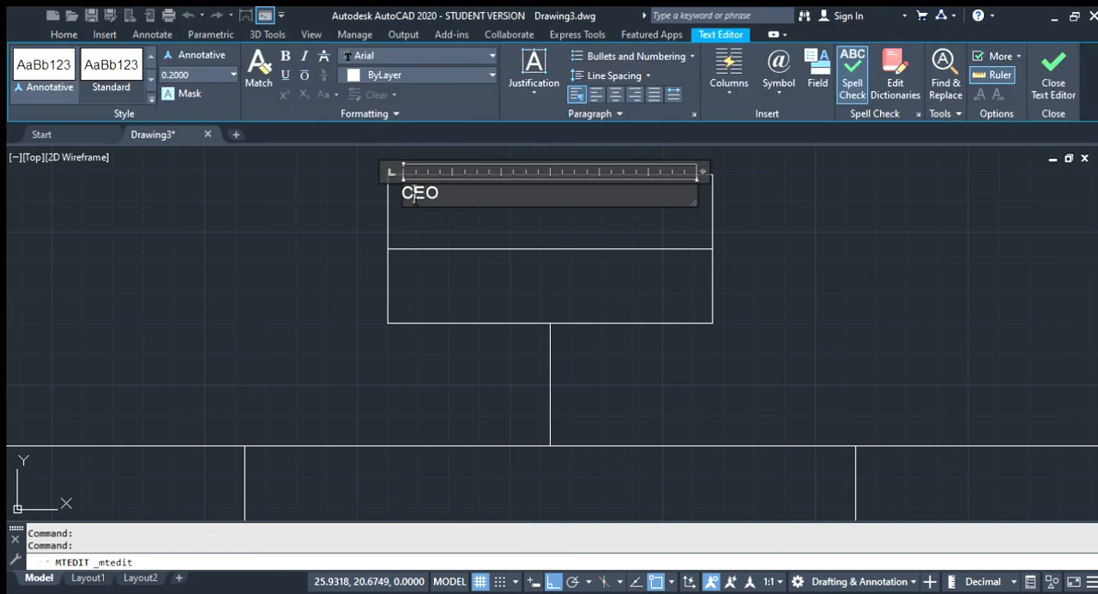
pyautogui.moveTo(462, 202); pyautogui.dragTo(399, 209)
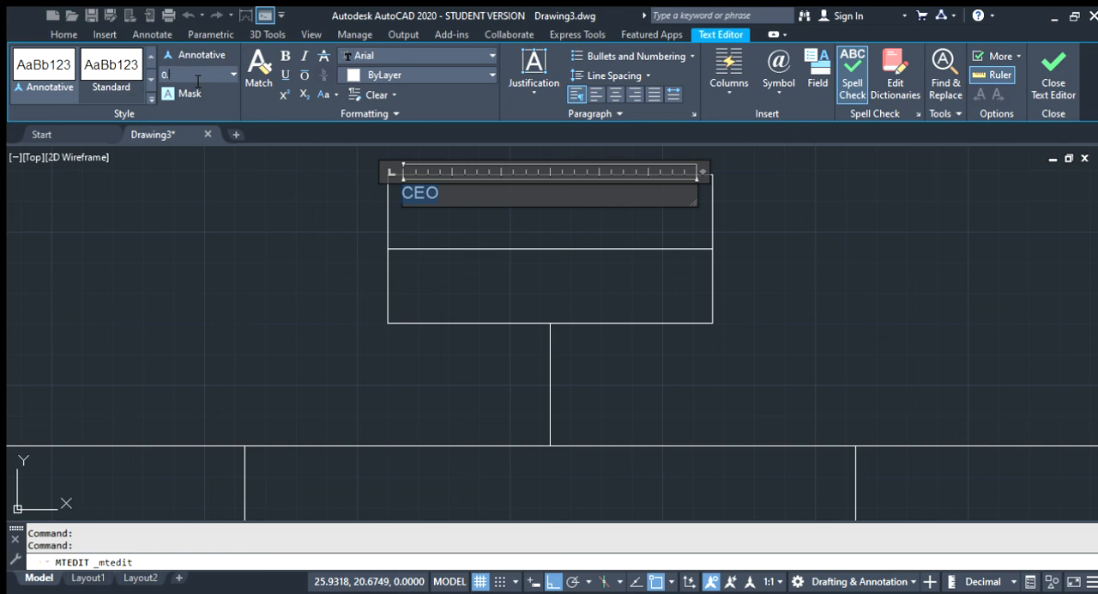
pyautogui.press('Return')
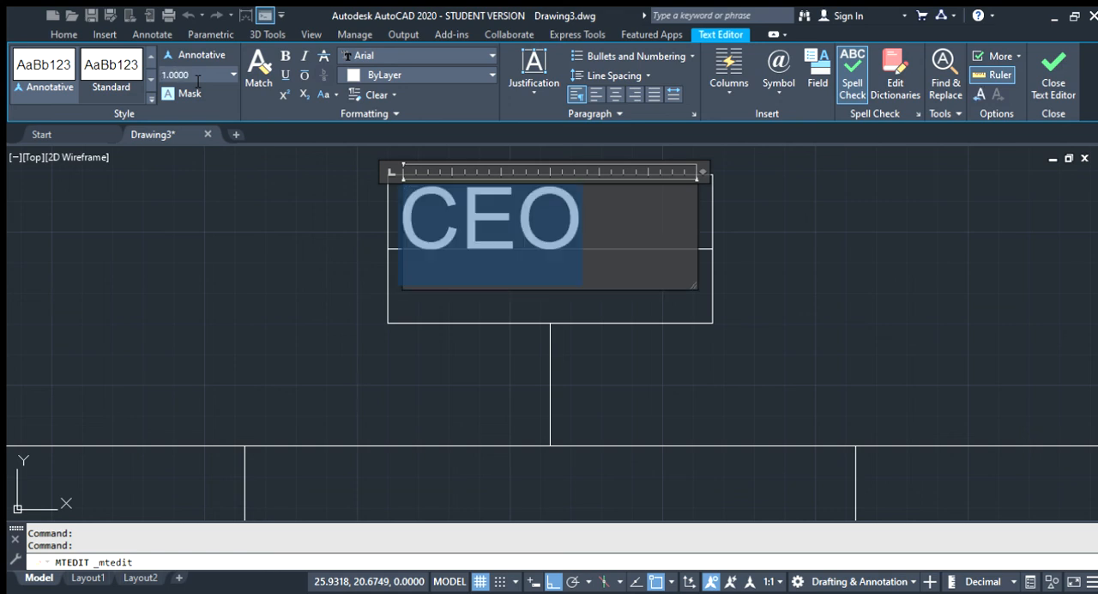
pyautogui.write('\\')
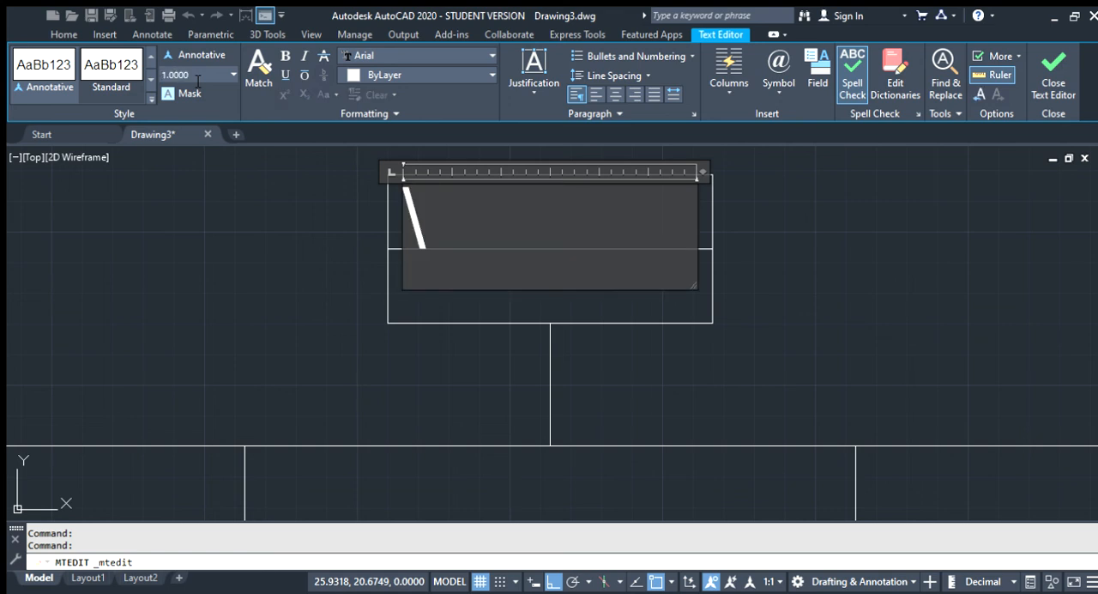
pyautogui.hotkey('ctrl', 'z')
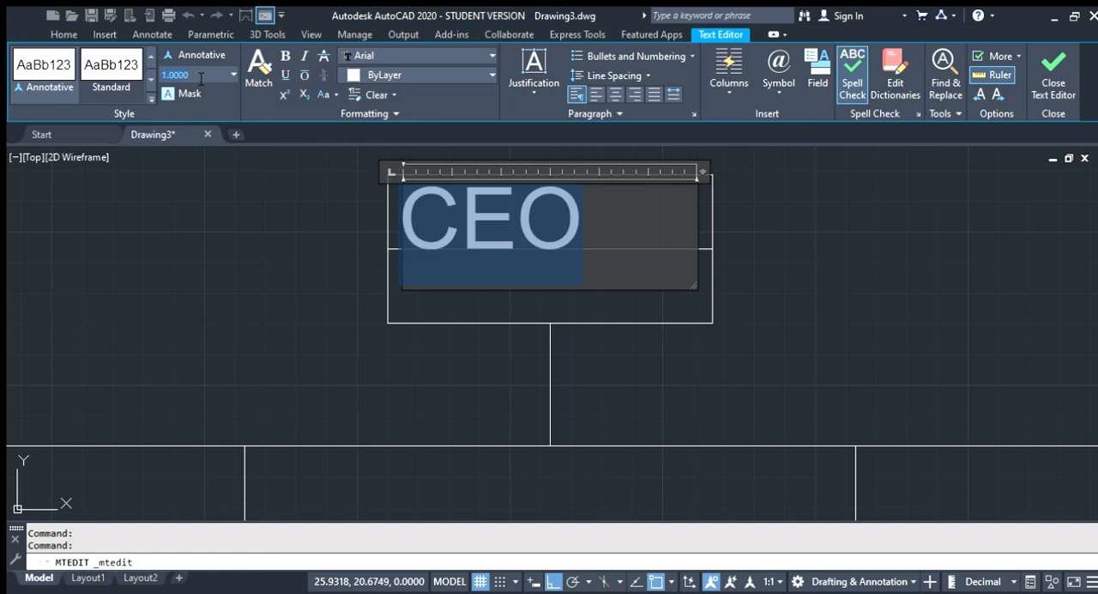
pyautogui.click(200, 78)
pyautogui.write('.75')
pyautogui.press('Return')
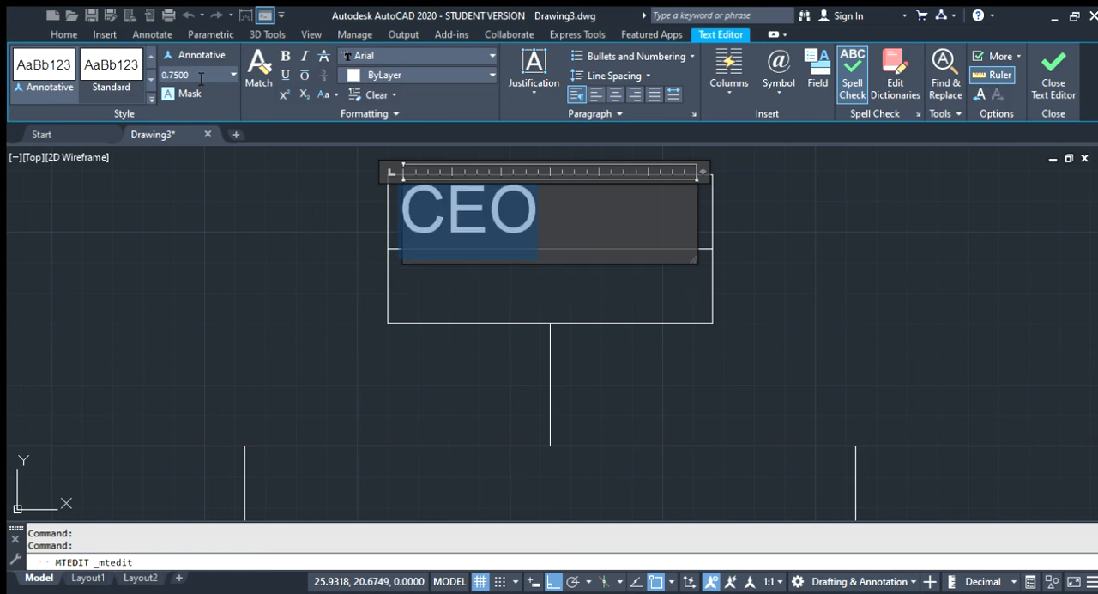
pyautogui.click(357, 228)
# Center the CEO label horizontally within its text frame
pyautogui.click(460, 208)
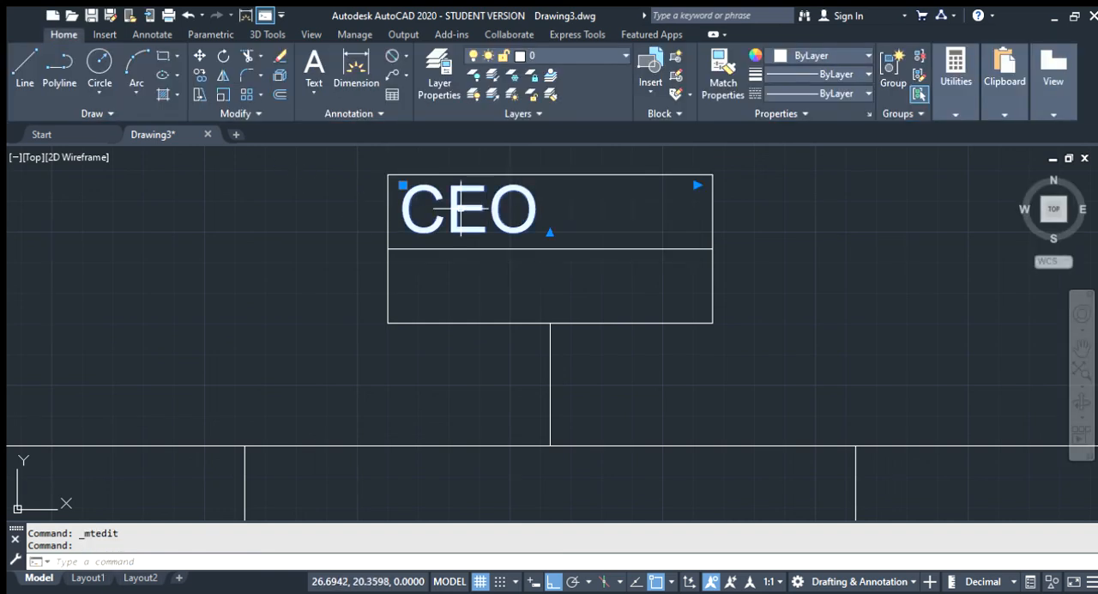
pyautogui.doubleClick(461, 208)
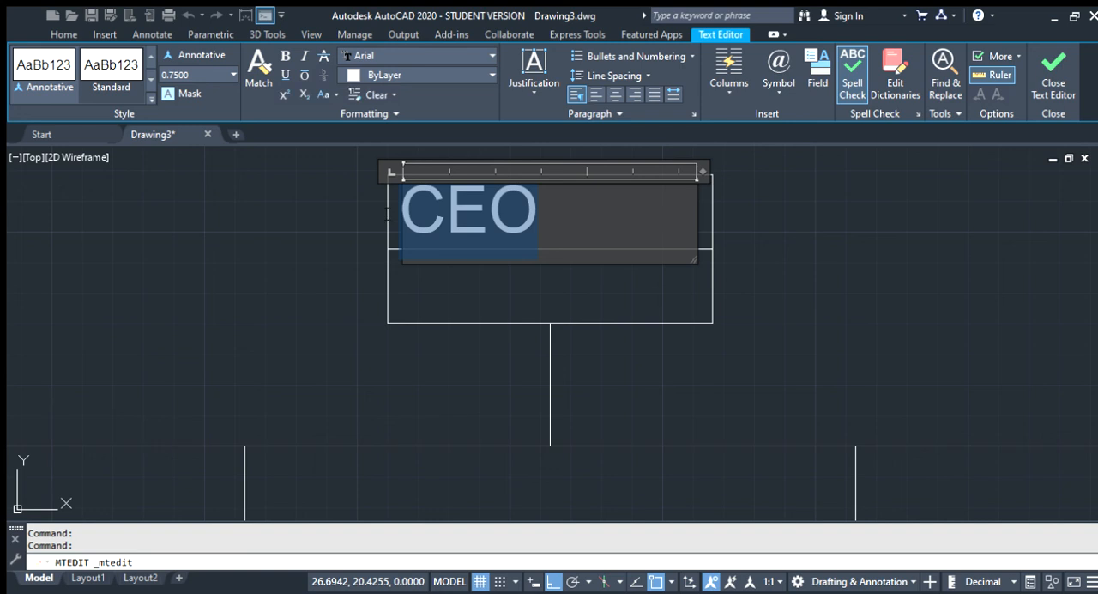
pyautogui.click(494, 269)
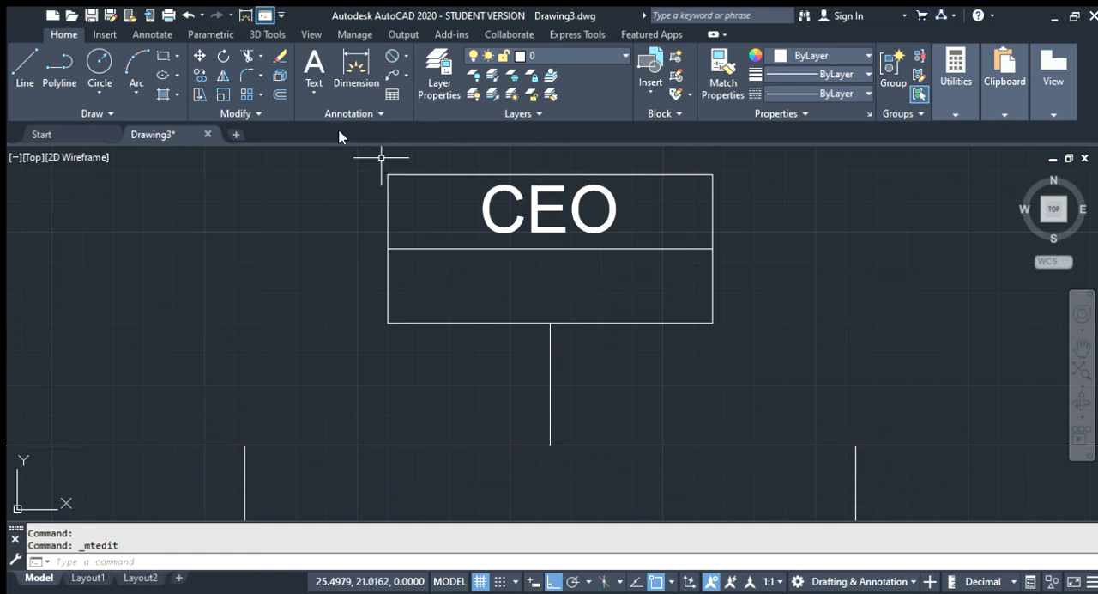
# Add a multiline text frame across the lower half of the topmost box and enter the CEO's full name
pyautogui.click(306, 69)
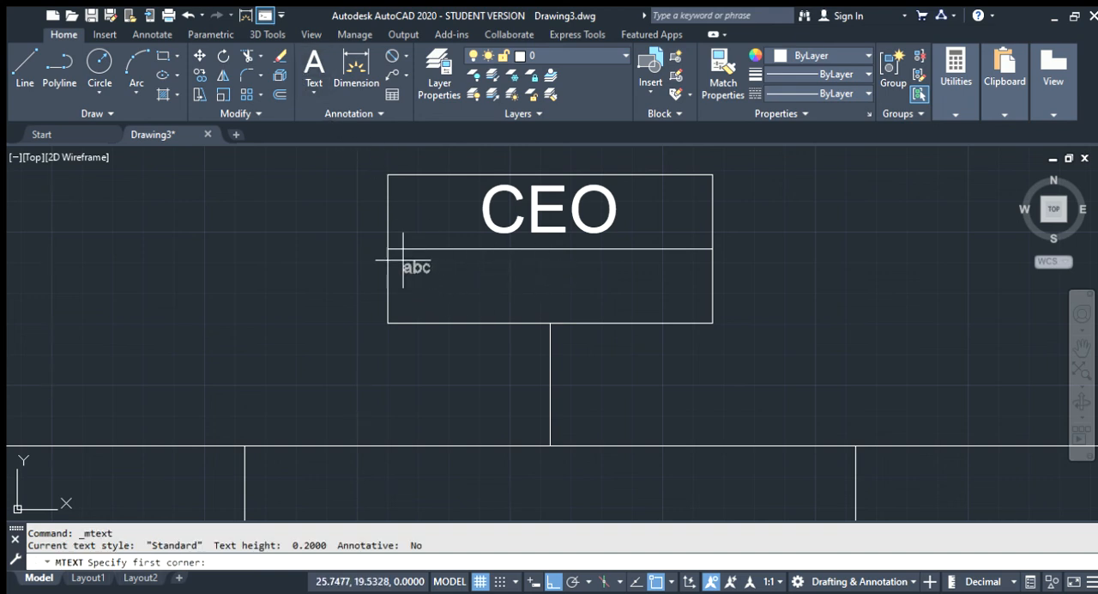
pyautogui.click(400, 258)
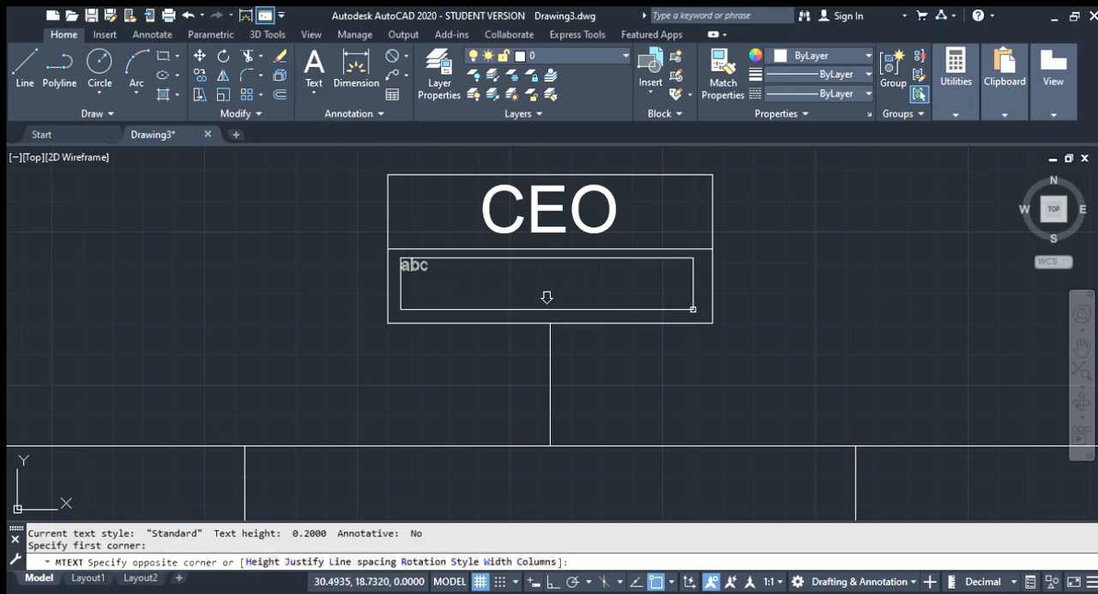
pyautogui.click(547, 297)
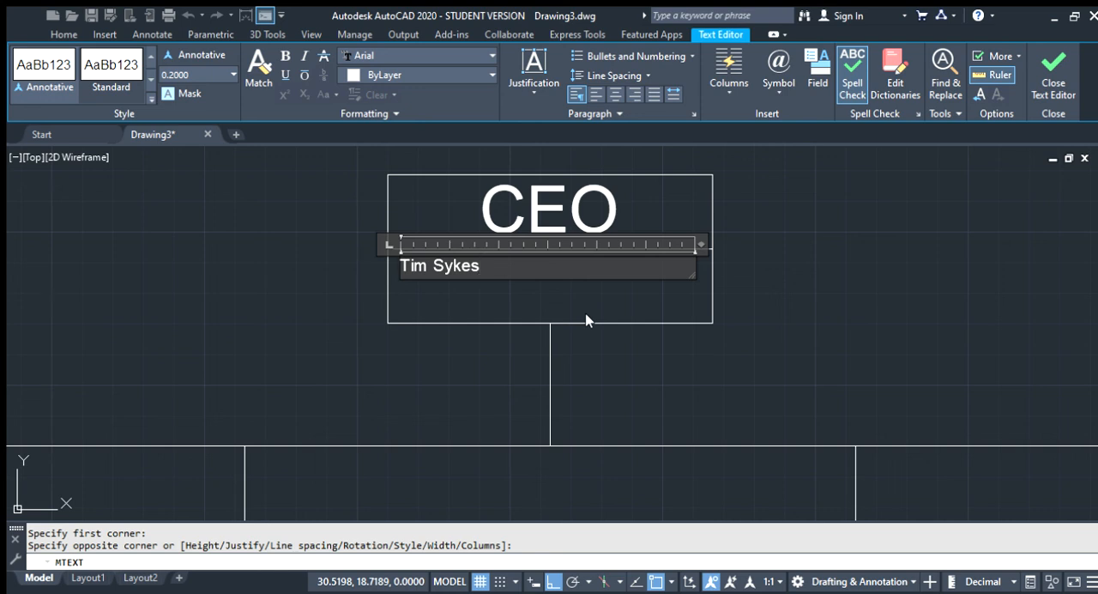
pyautogui.click(333, 264)
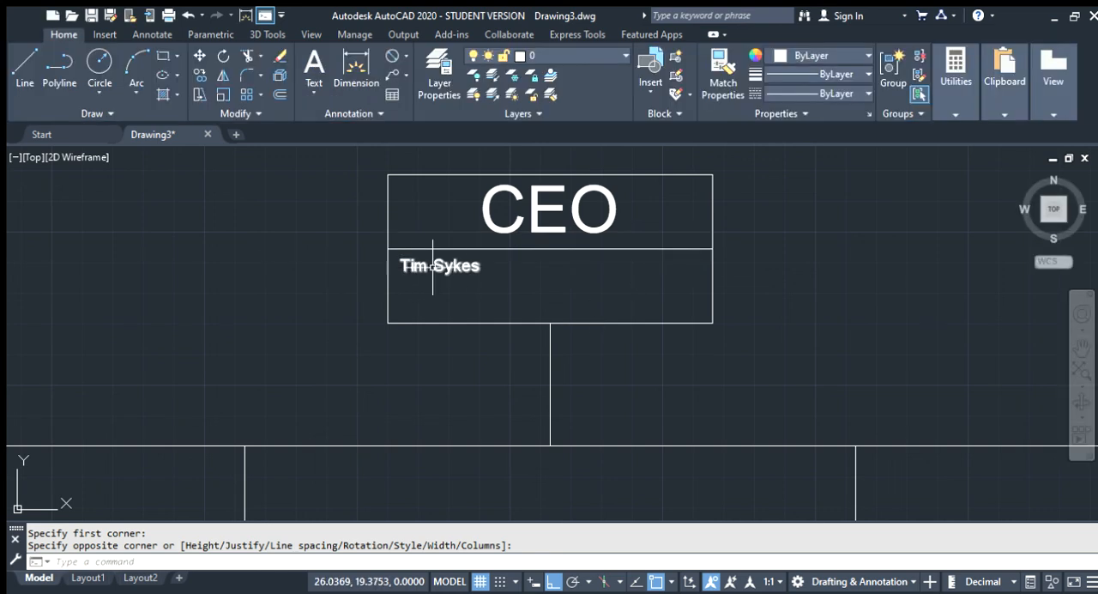
# Set the text height of the name label below CEO to 0.6
pyautogui.click(459, 266)
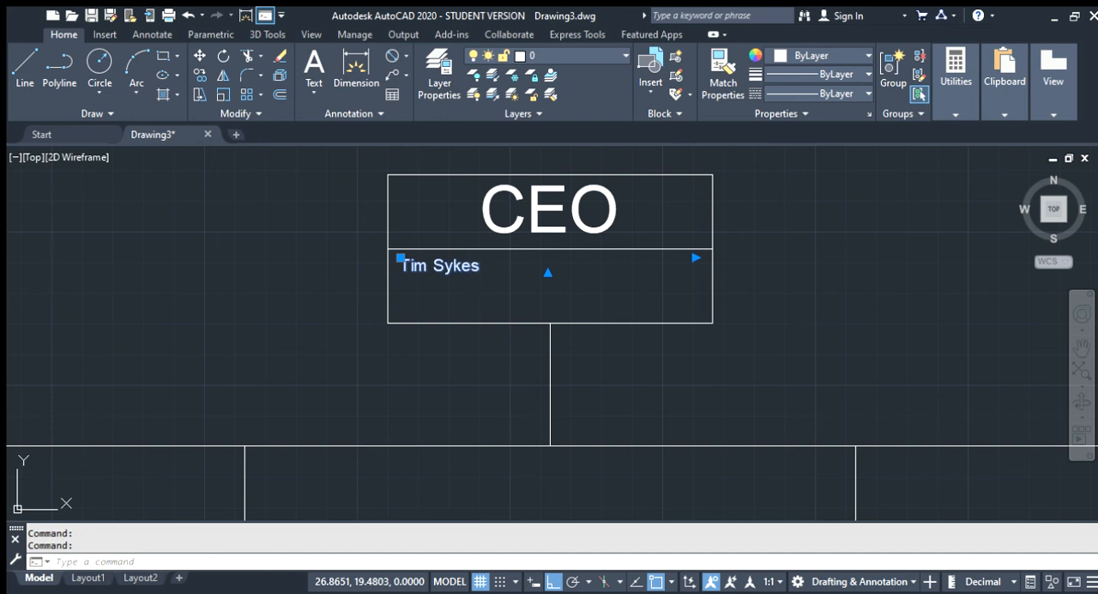
pyautogui.doubleClick(474, 270)
pyautogui.moveTo(481, 275); pyautogui.dragTo(275, 280)
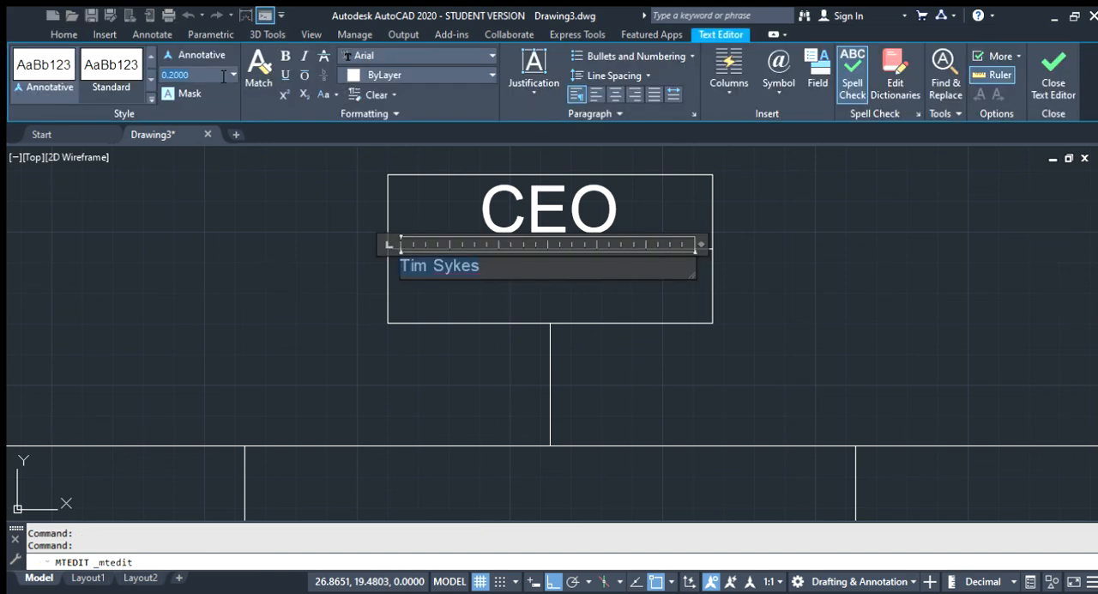
pyautogui.write('0.6')
pyautogui.press('Return')
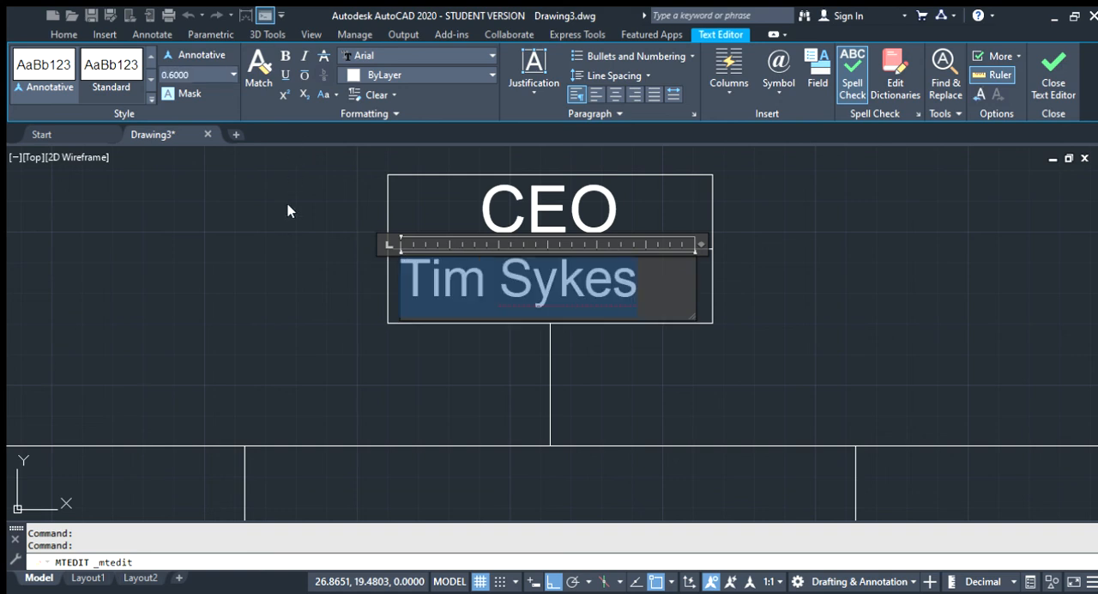
pyautogui.click(287, 204)
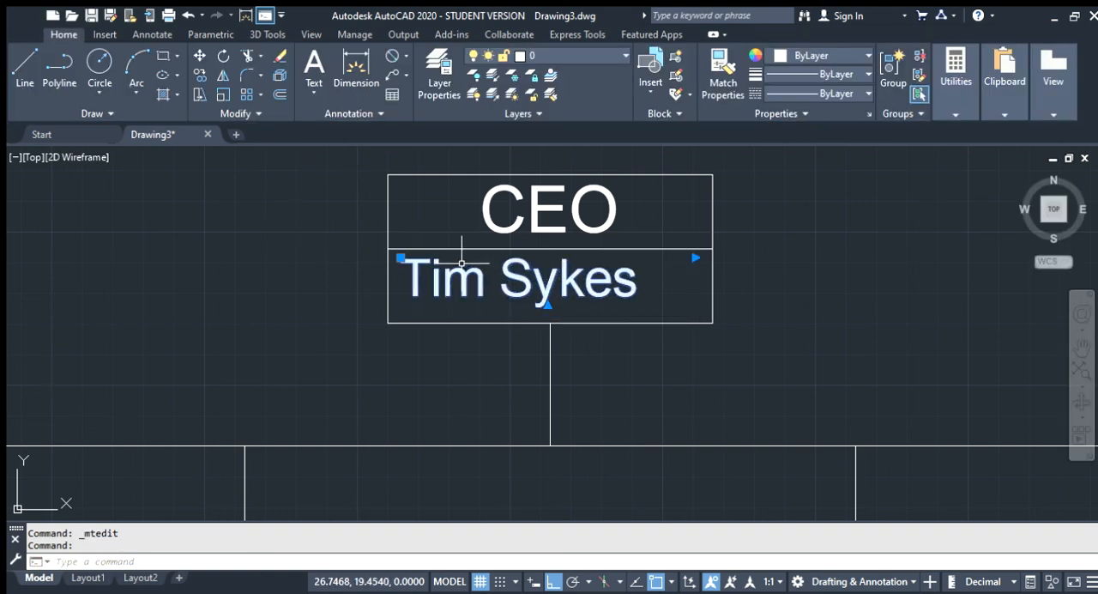
# Center the name label horizontally within the lower half of the topmost box
pyautogui.doubleClick(484, 283)
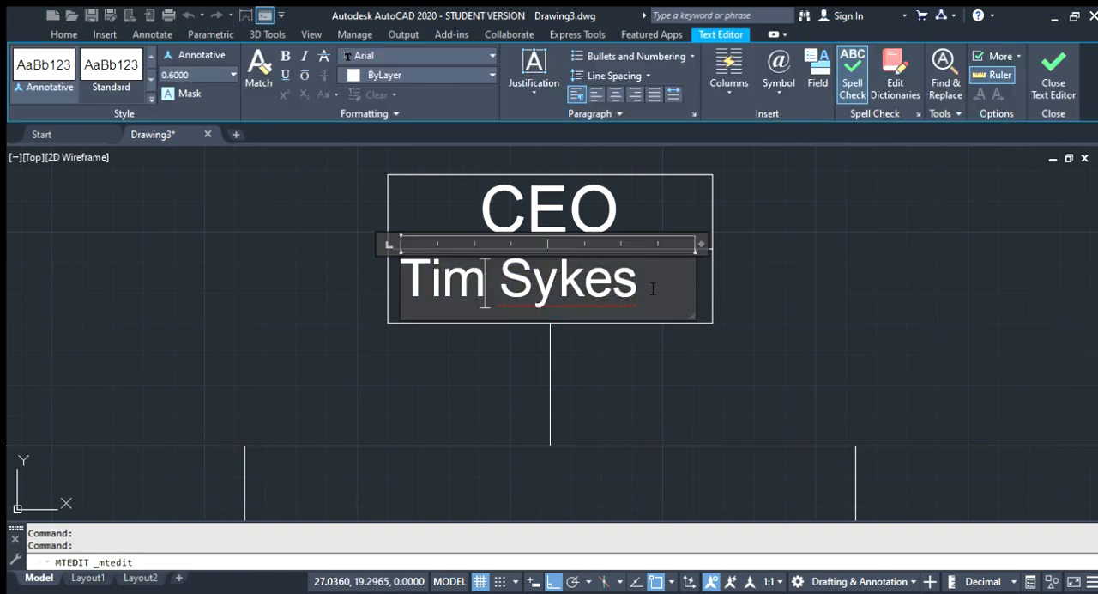
pyautogui.hotkey('ctrl', 'a')
pyautogui.click(611, 96)
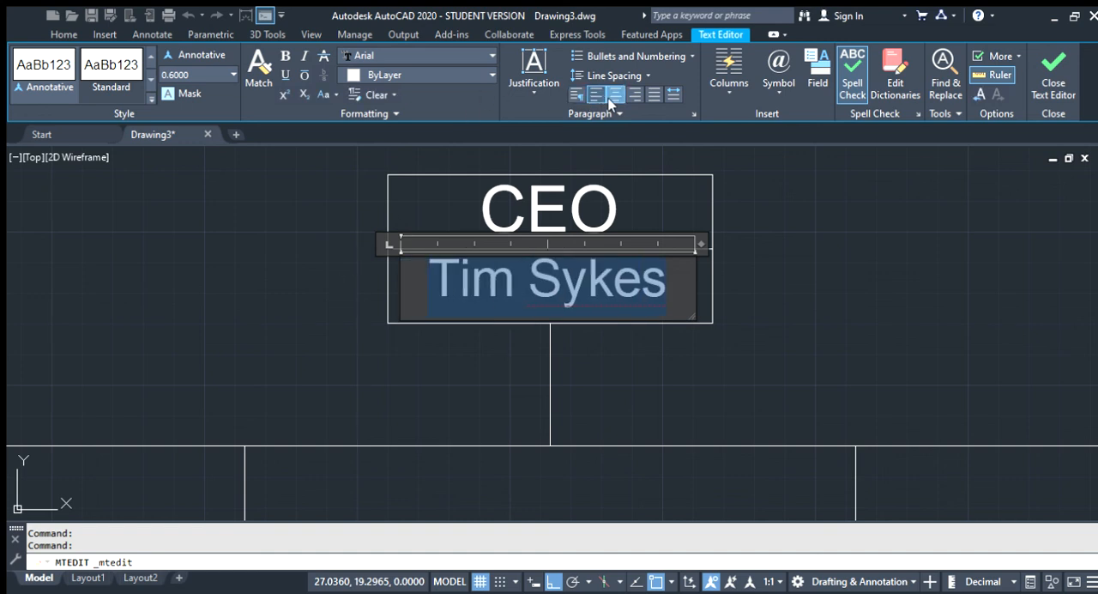
pyautogui.click(340, 284)
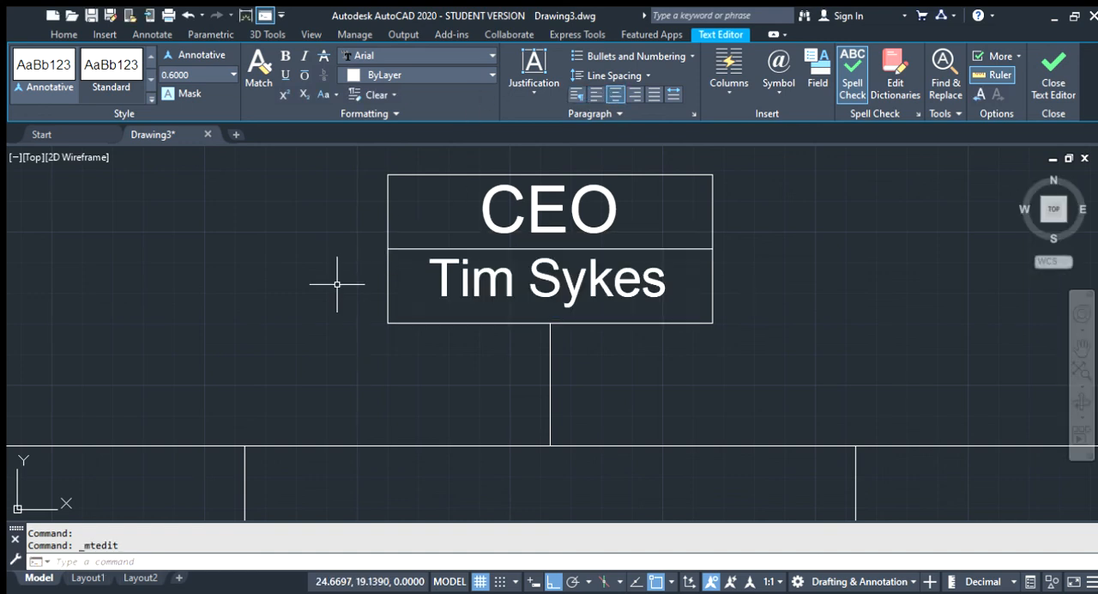
# Examine the labelled top box, the empty second-level boxes and the overall layout of the tree diagram
pyautogui.scroll(-5, 489, 273)
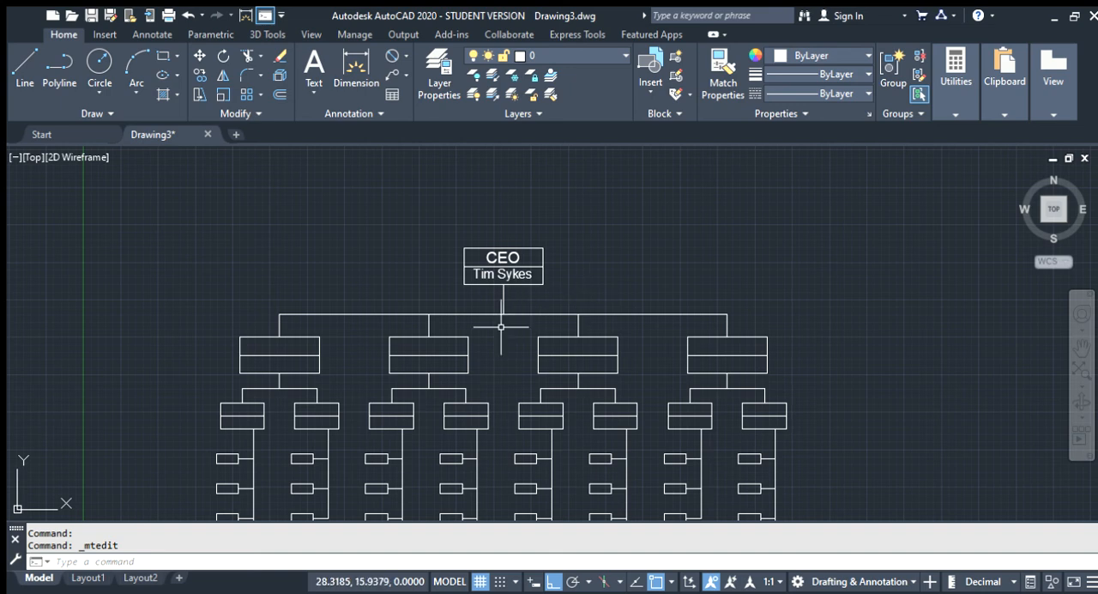
pyautogui.click(542, 281)
pyautogui.scroll(6, 285, 347)
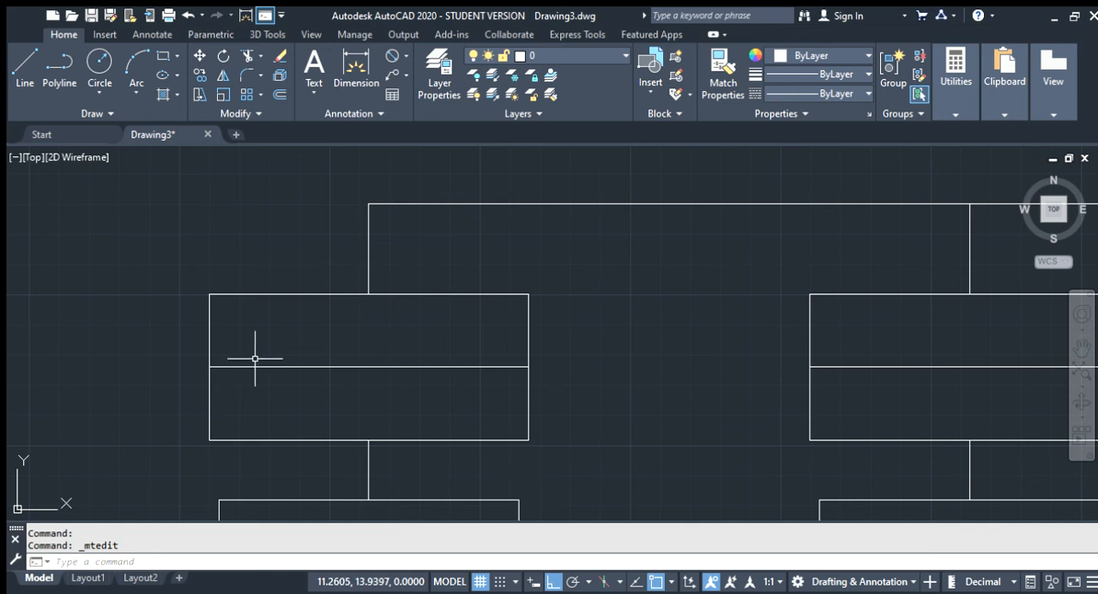
pyautogui.scroll(-8, 254, 358)
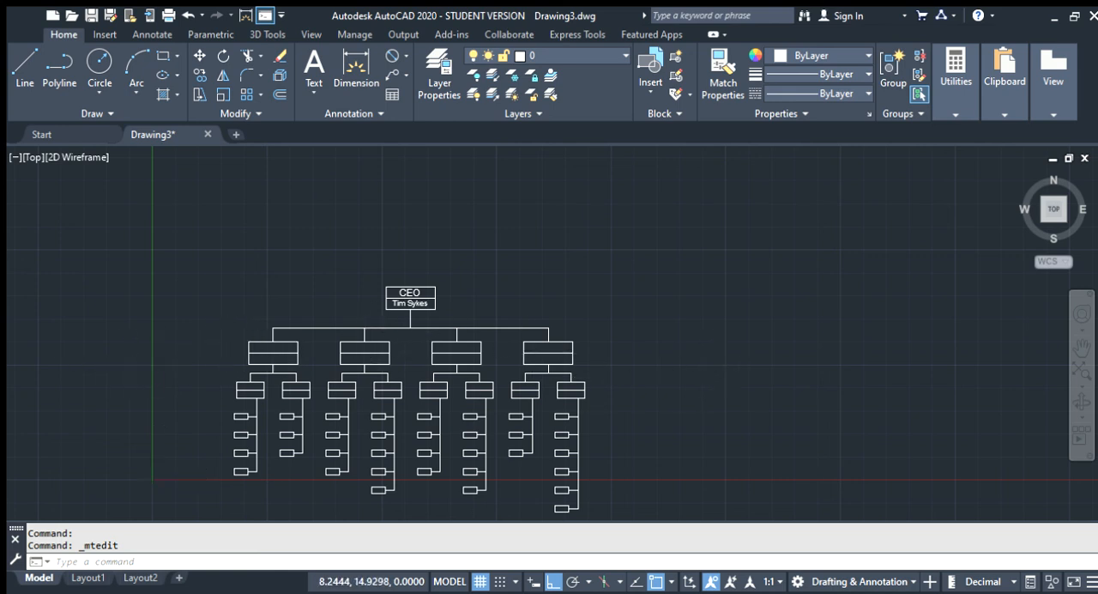
pyautogui.scroll(5, 227, 343)
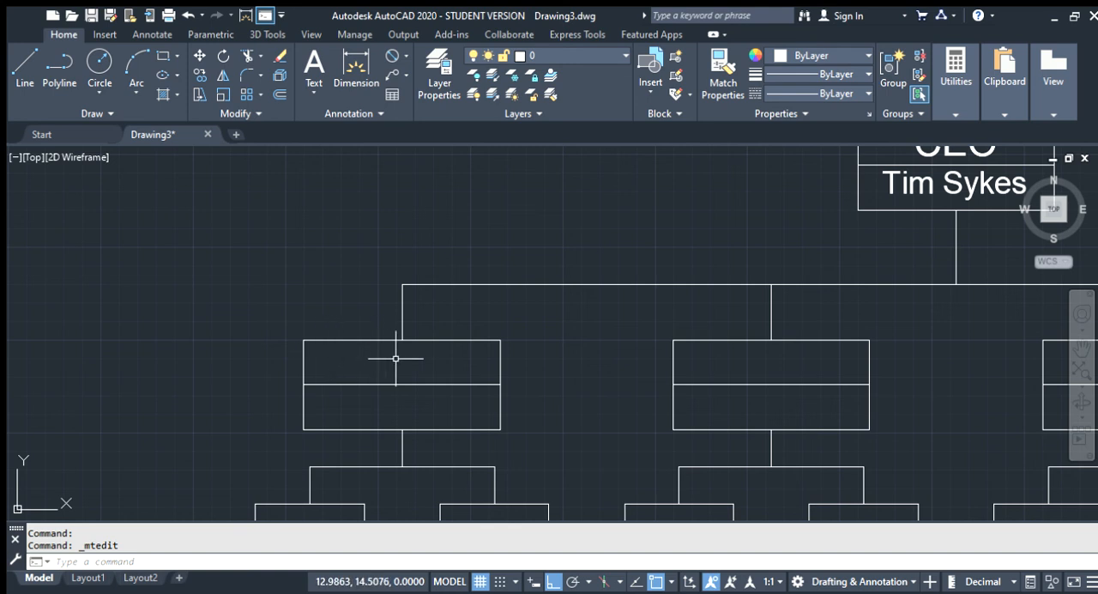
pyautogui.scroll(-4, 331, 346)
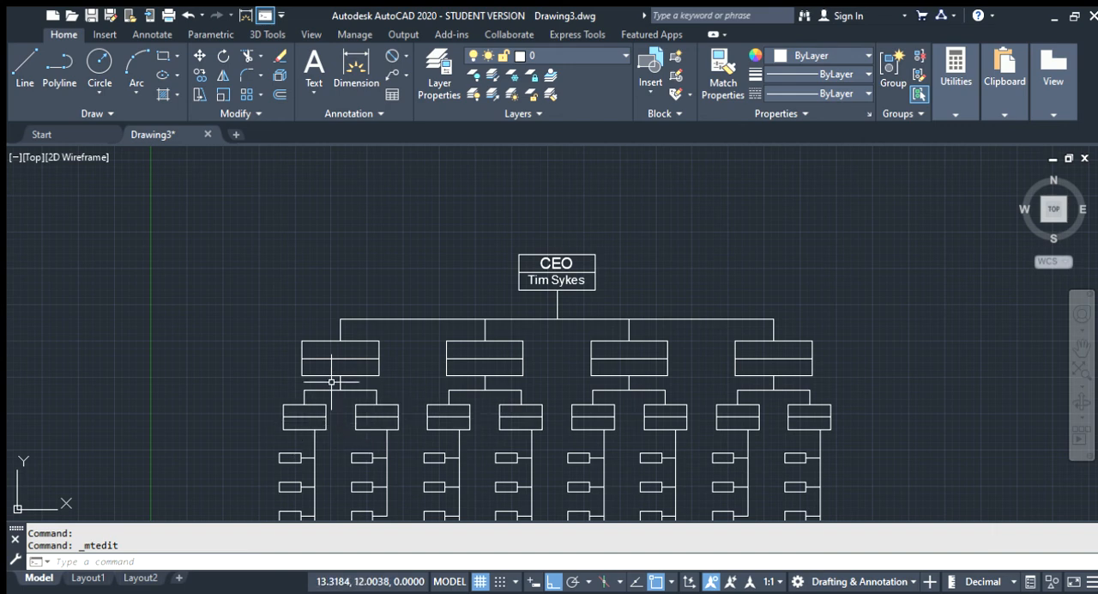
pyautogui.scroll(-2, 456, 403)
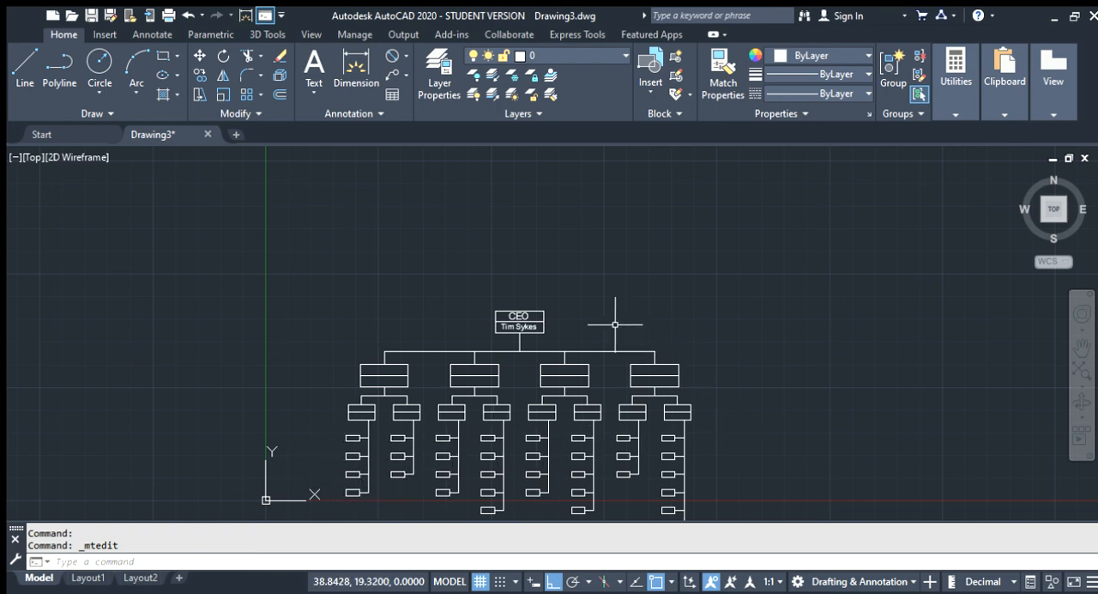
pyautogui.scroll(-2, 625, 314)
pyautogui.scroll(2, 569, 426)
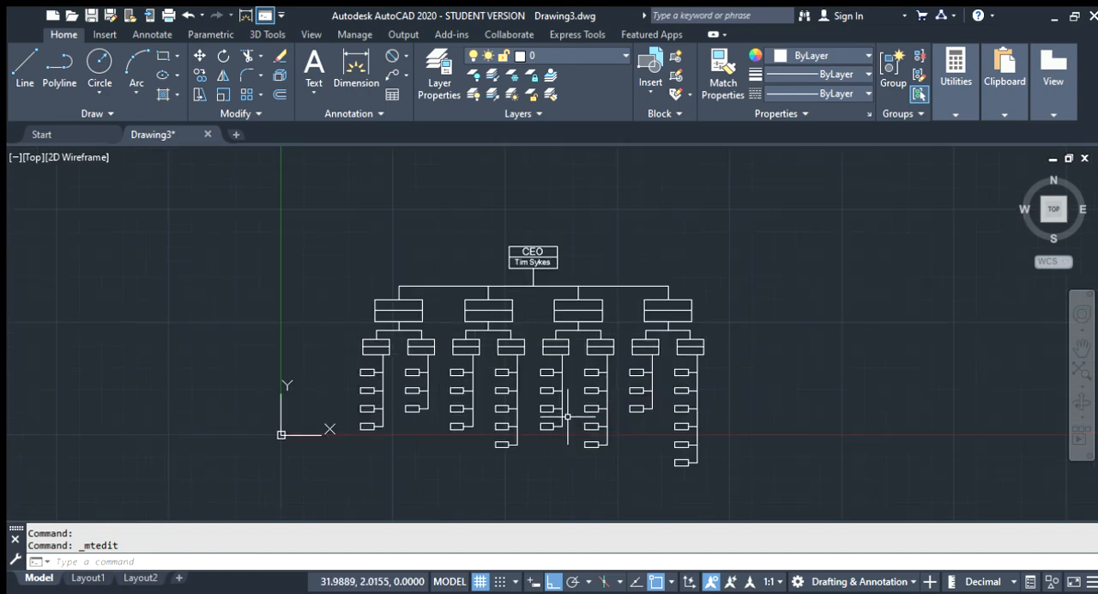